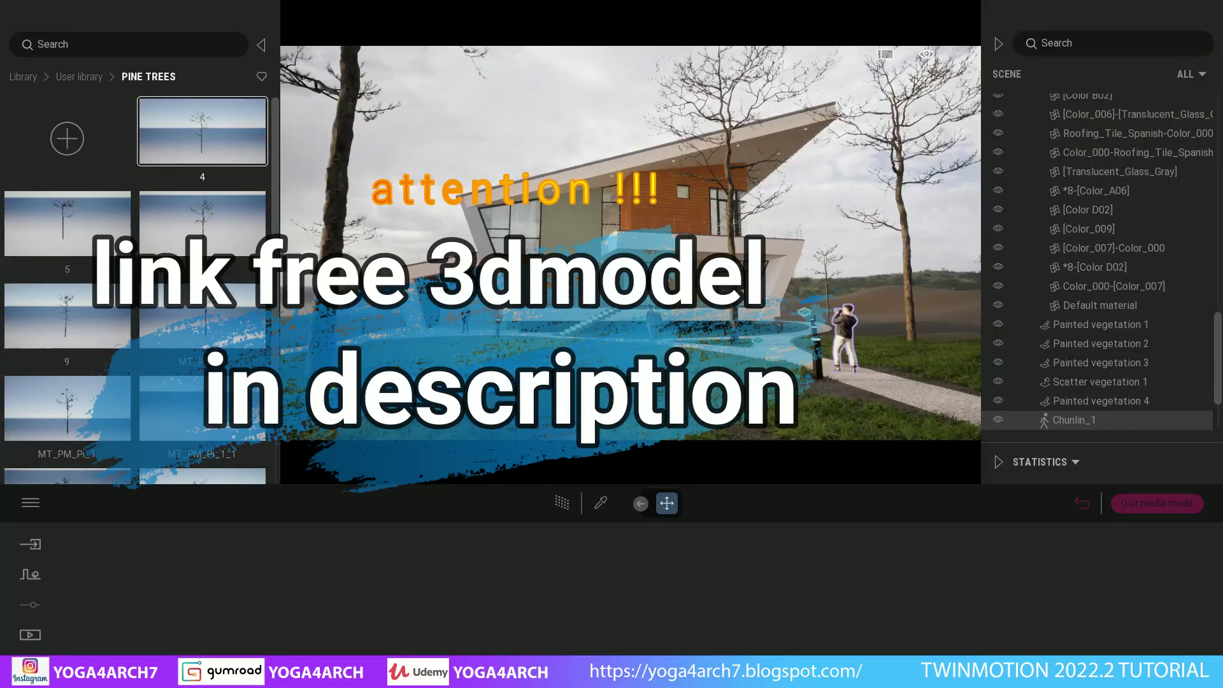
Step: Scroll the Pine Trees user library to browse its tree assets
scroll(210, 382, down, 2)
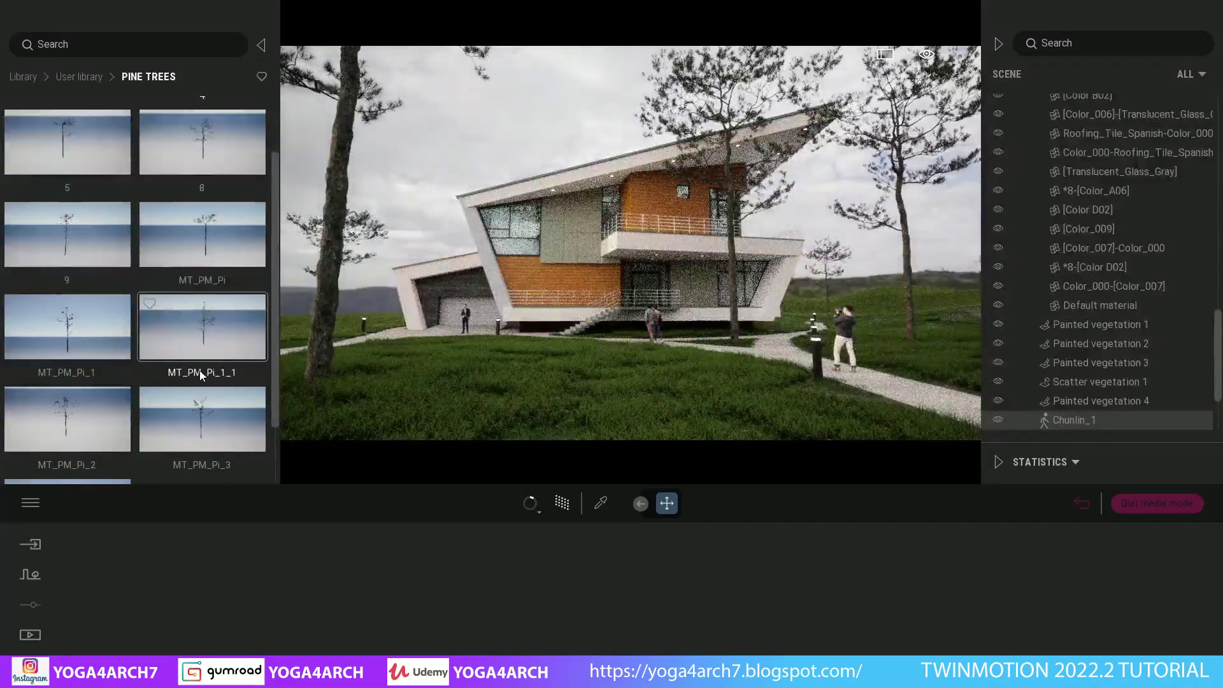
Step: Place MT_PM_Pi_2 pine trees beside the path and leave media mode
scroll(201, 375, down, 2)
drag(76, 339, 924, 357)
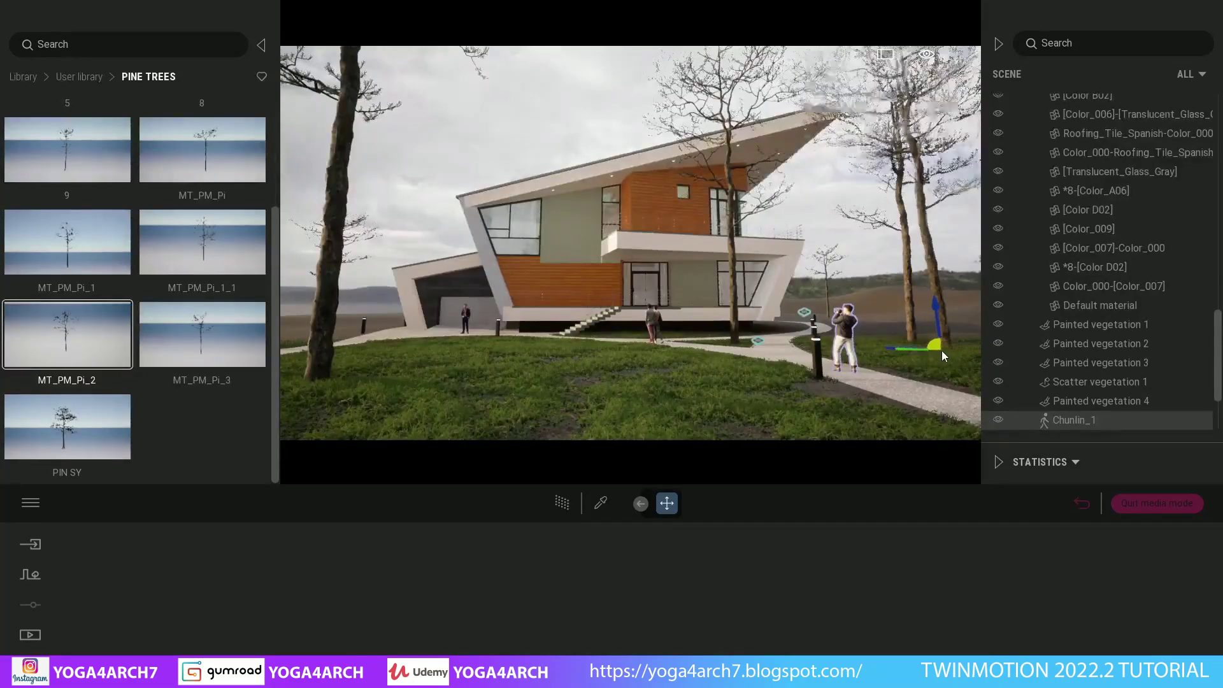
drag(947, 323, 930, 317)
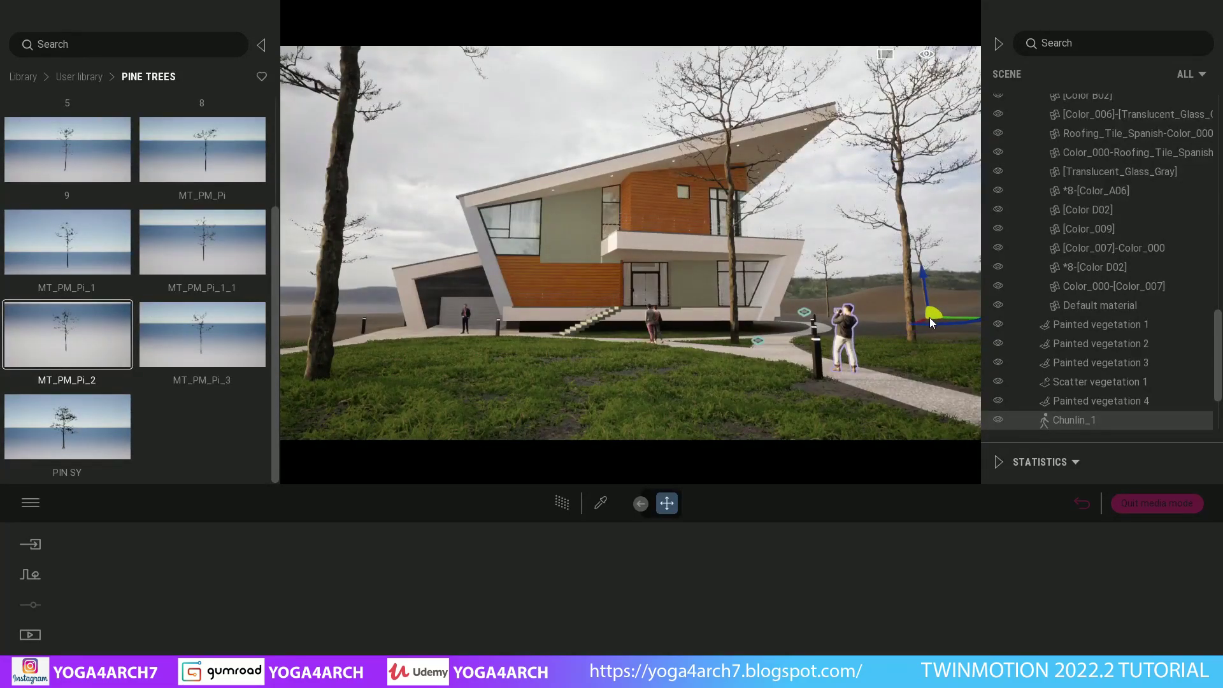
click(390, 328)
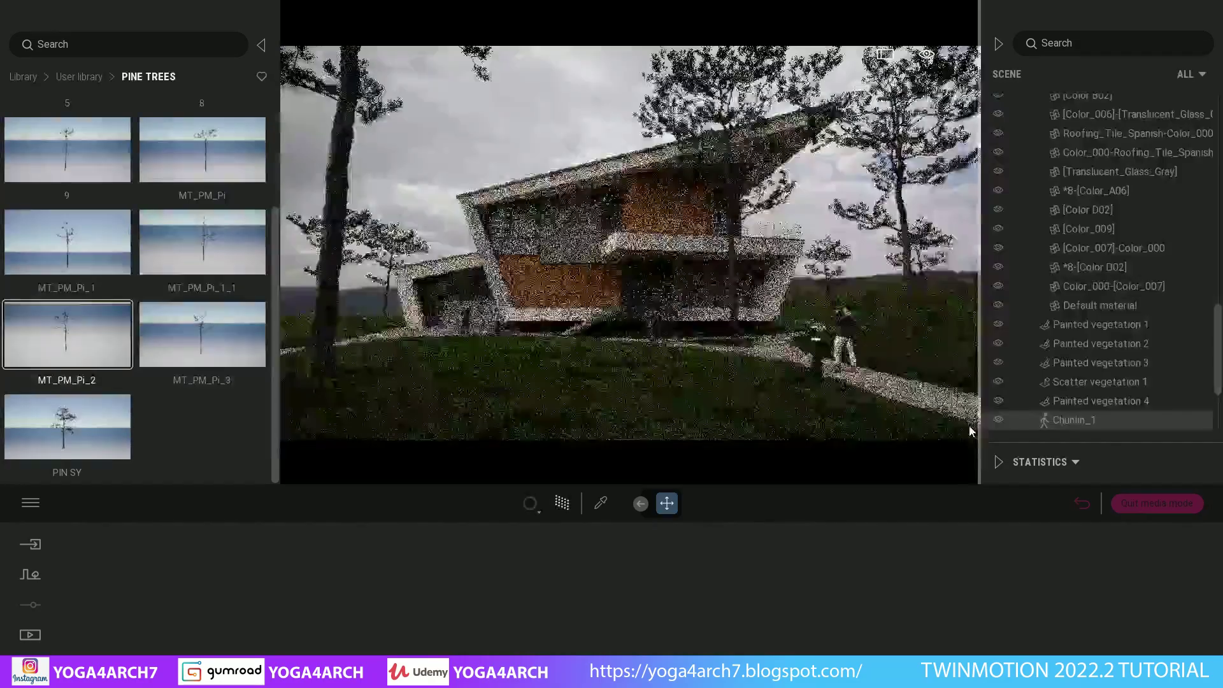
click(1141, 502)
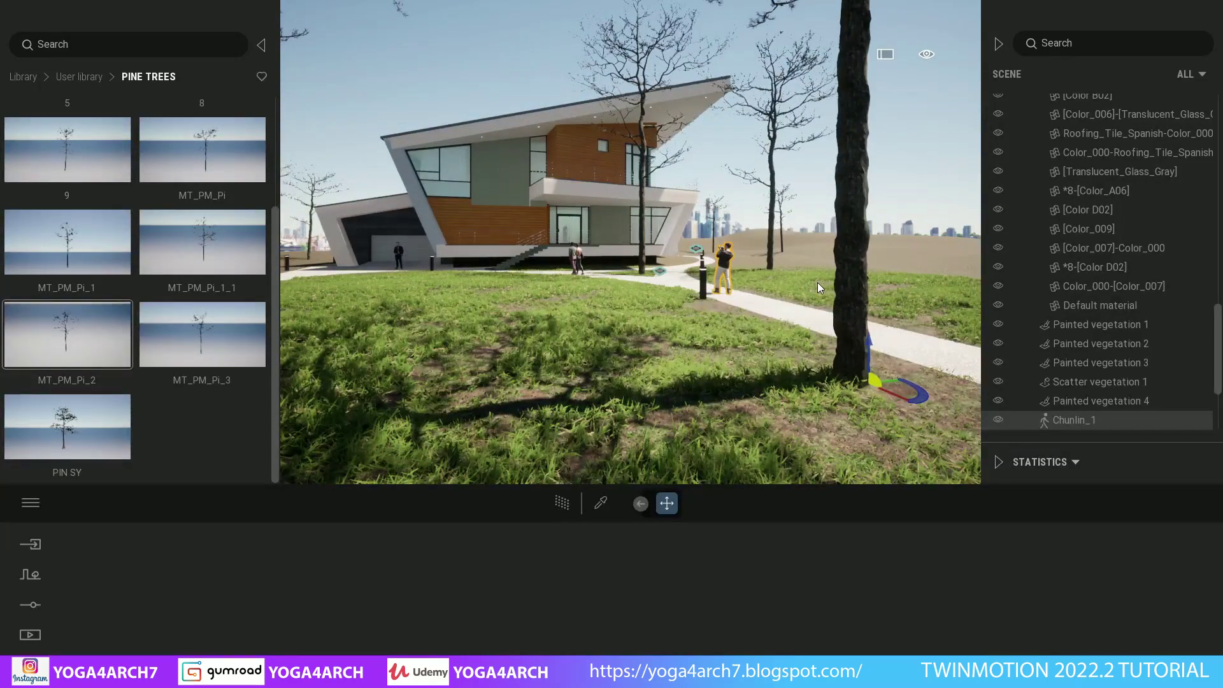
Step: Move the pine trees onto open ground and add an MT_PM_Pi_1_1 pine
drag(874, 382, 922, 299)
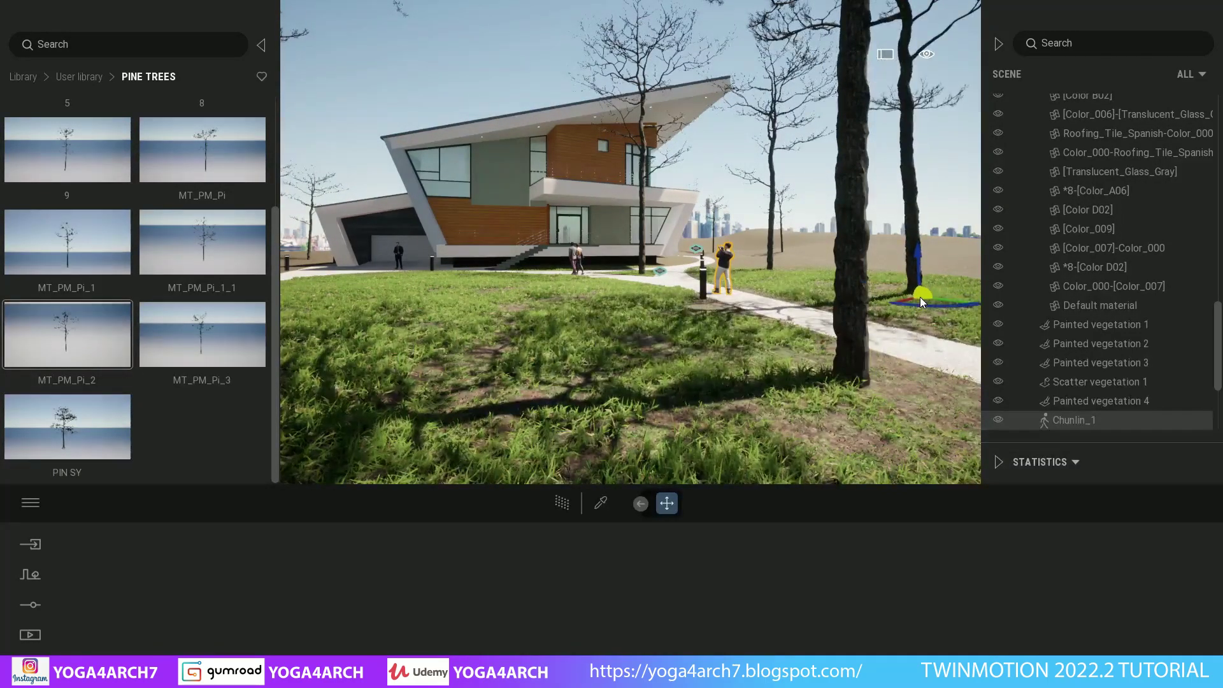
drag(469, 328, 516, 331)
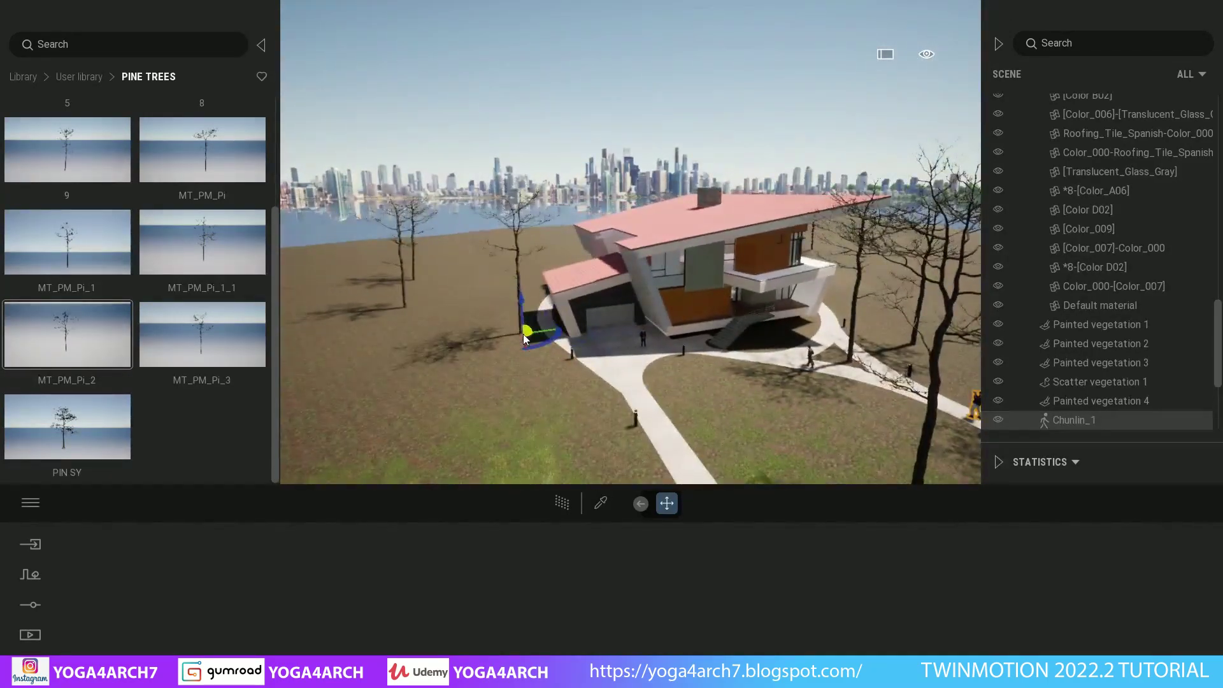
drag(504, 368, 487, 416)
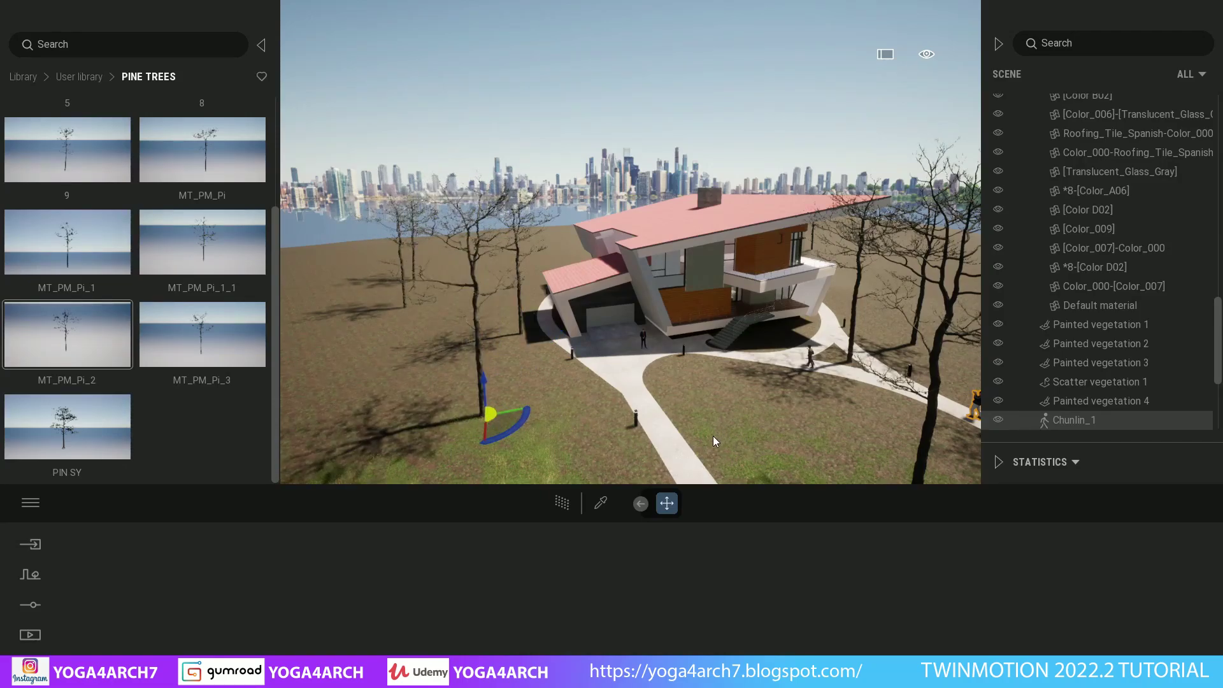
key(Delete)
scroll(115, 369, up, 1)
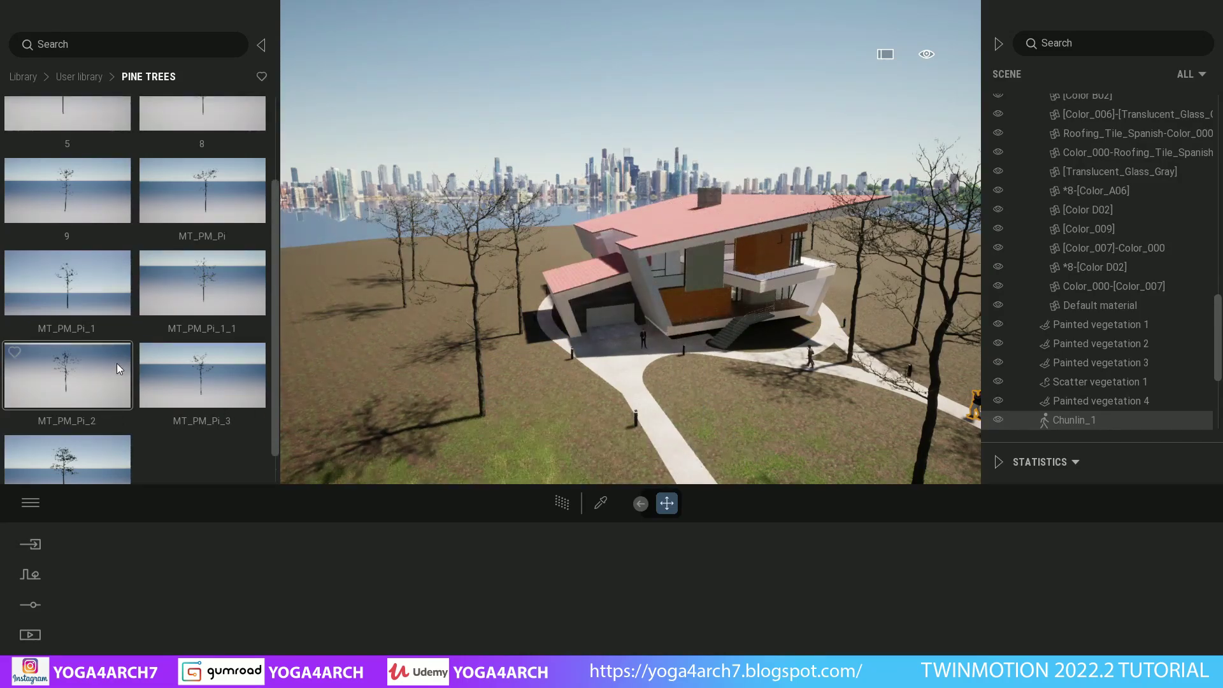
drag(212, 282, 719, 440)
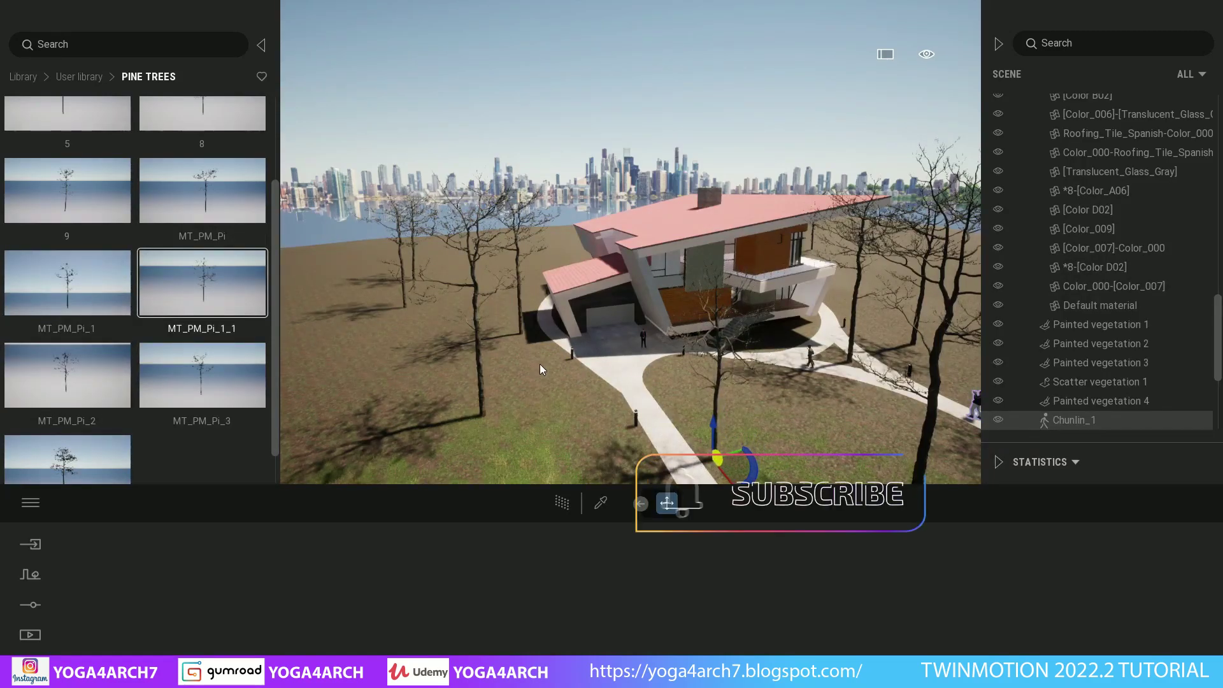
Step: Move the new MT_PM_Pi_1_1 tree up-left near the path
scroll(519, 373, up, 3)
scroll(518, 374, up, 3)
scroll(520, 376, up, 2)
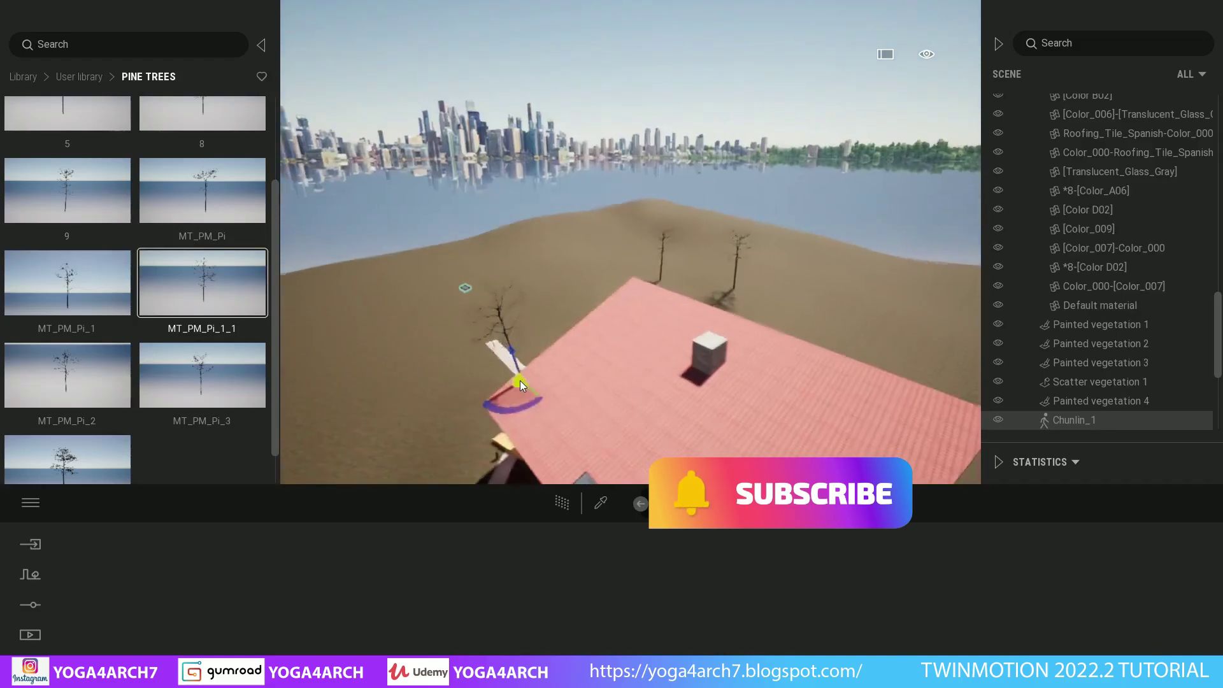
scroll(520, 380, down, 3)
scroll(527, 380, down, 3)
scroll(509, 373, down, 2)
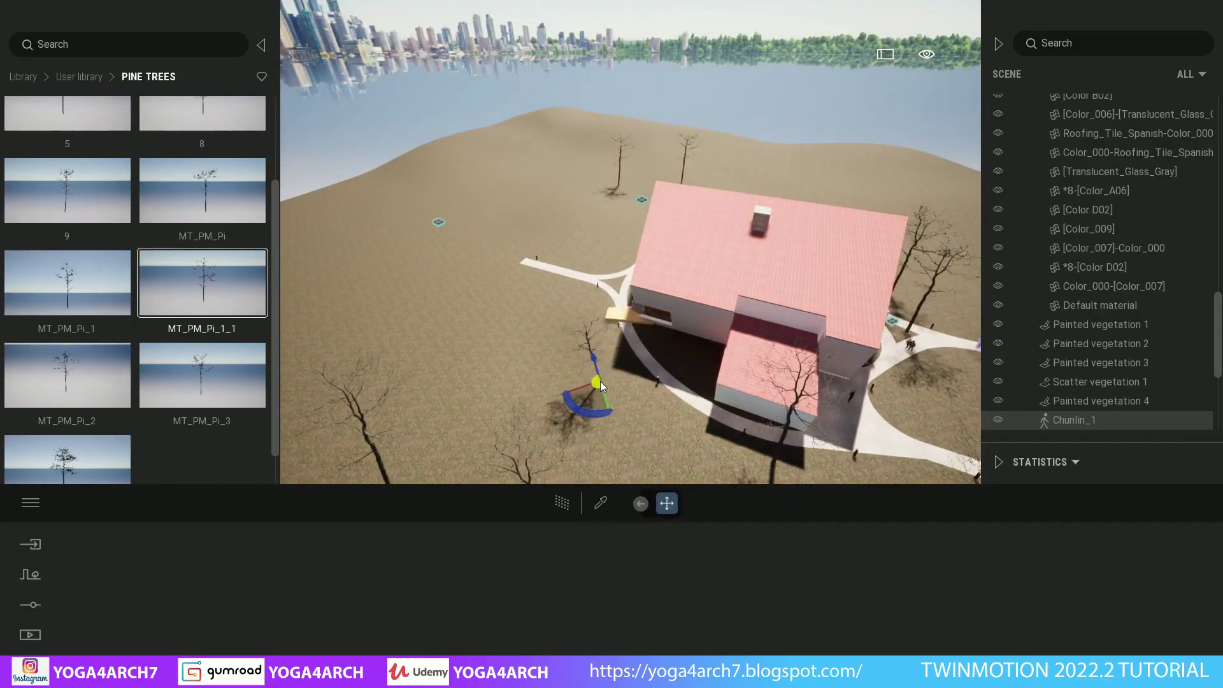
drag(601, 345, 542, 293)
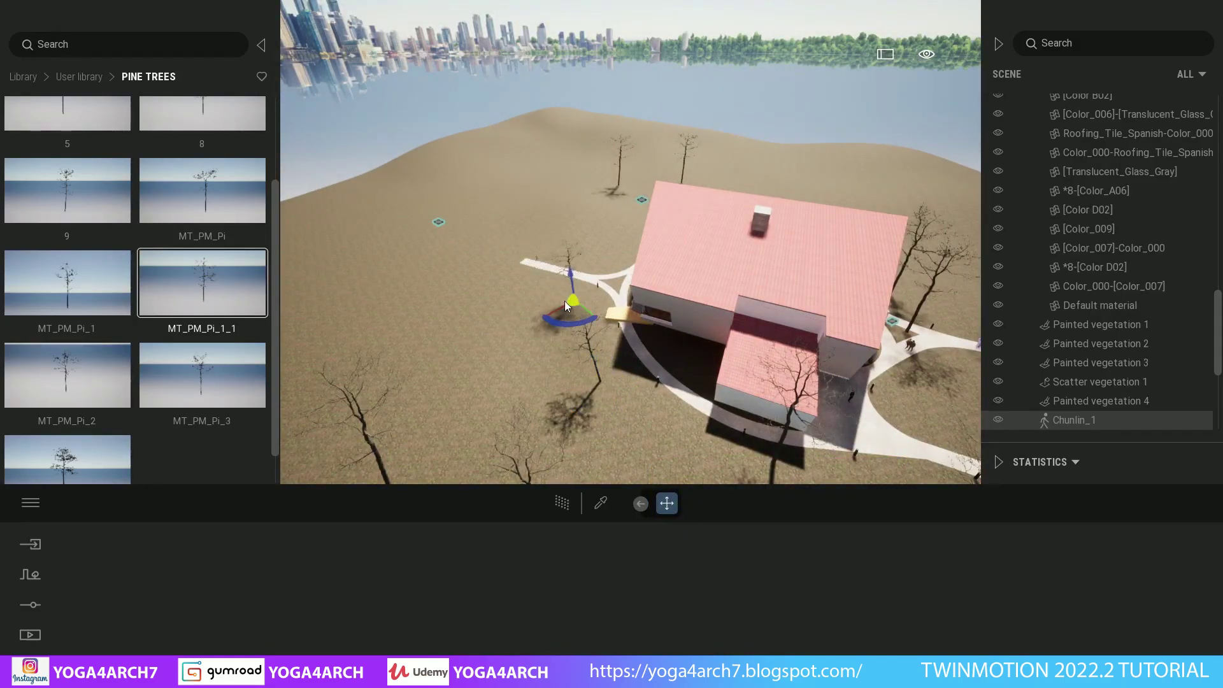
Step: Plant five MT_PM_Pi_3 pine trees across the terrain around the house
click(202, 376)
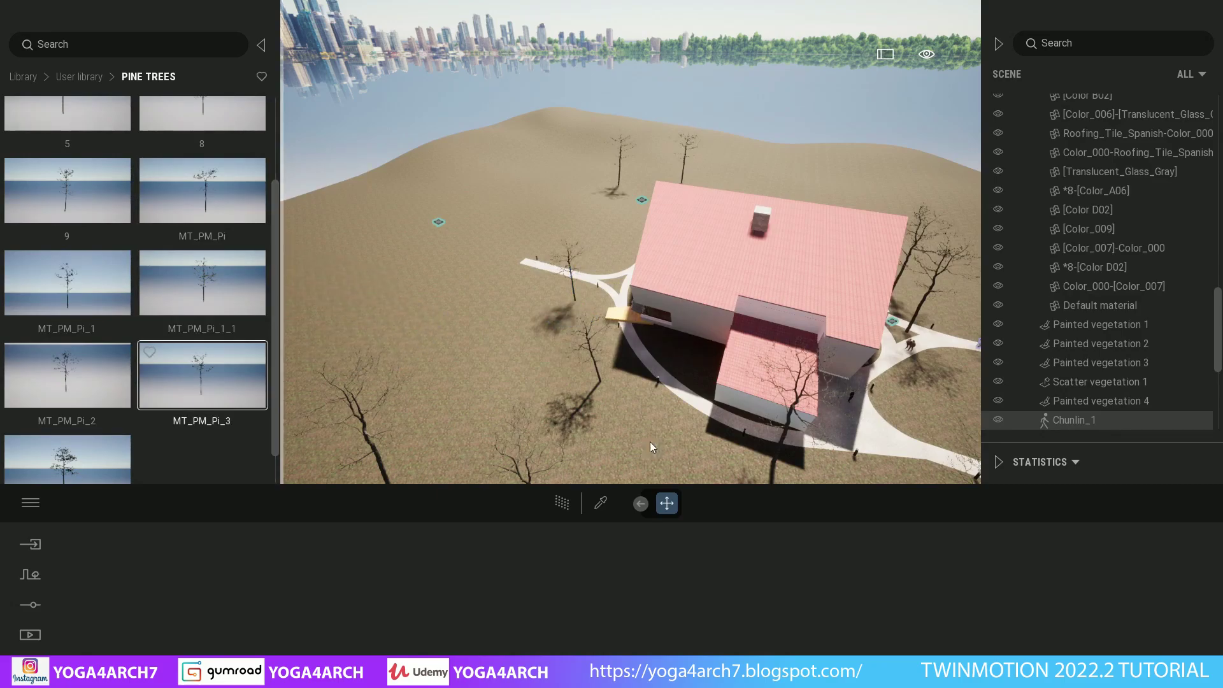
click(670, 445)
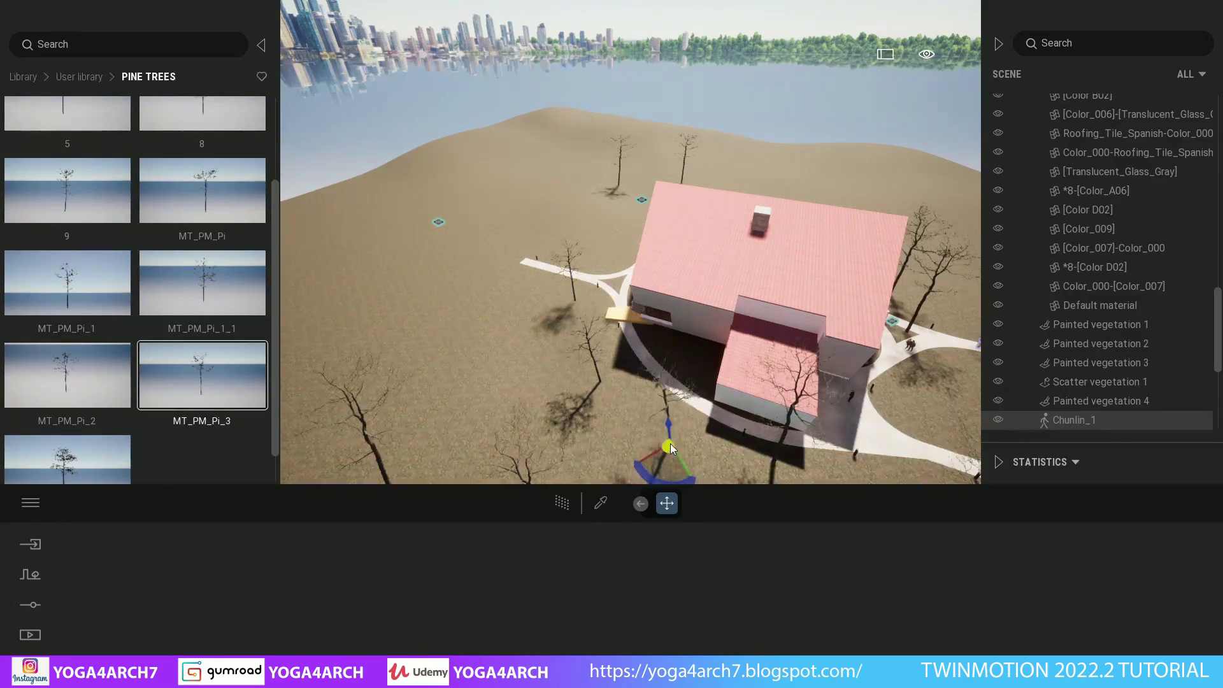
click(435, 318)
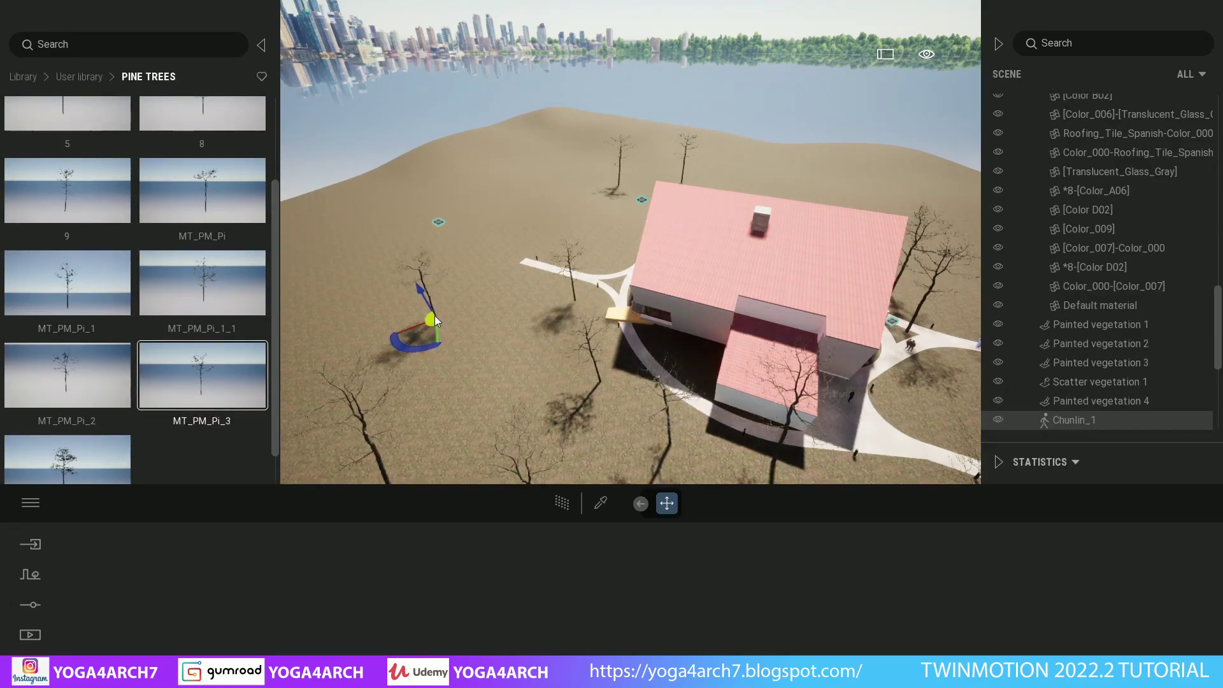
click(474, 202)
click(494, 311)
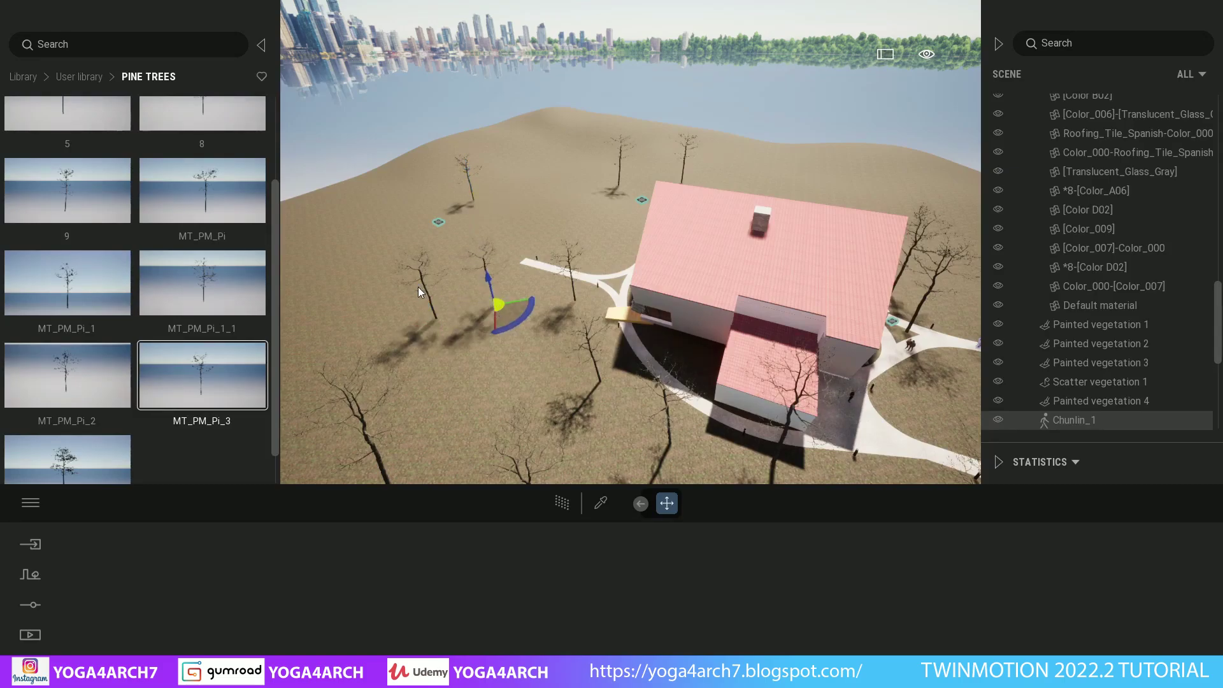
click(354, 267)
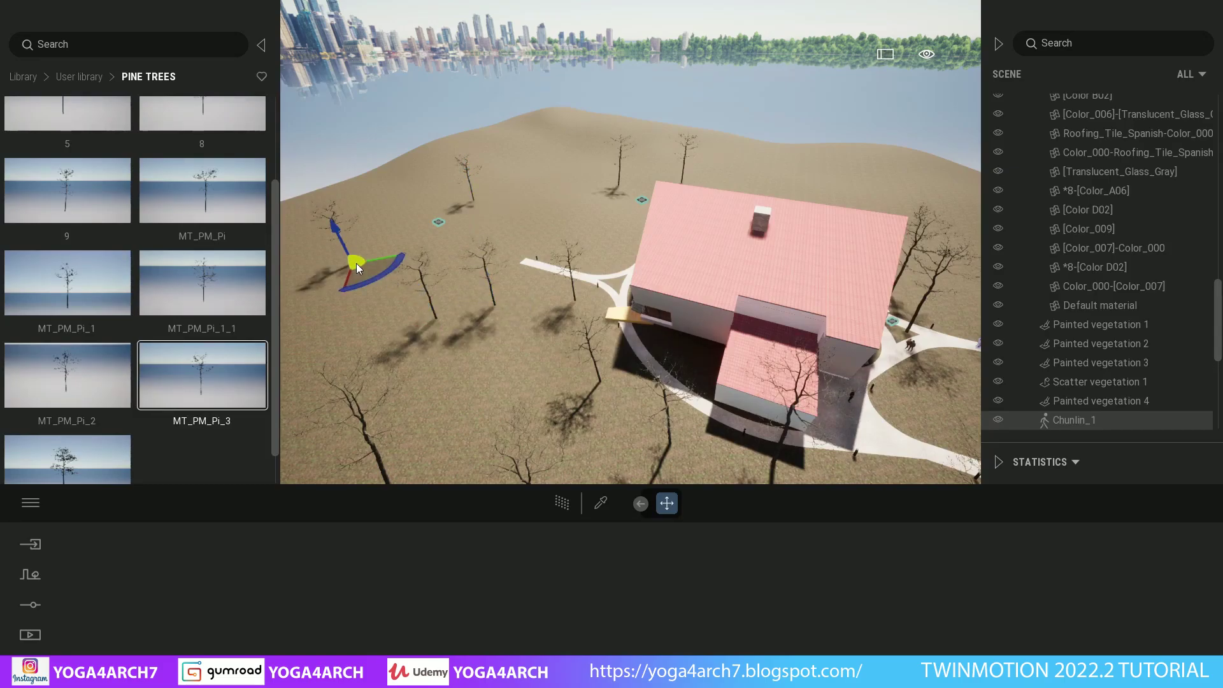
Step: Plant five MT_PM_Pi pine trees near the path, roof and house
click(202, 207)
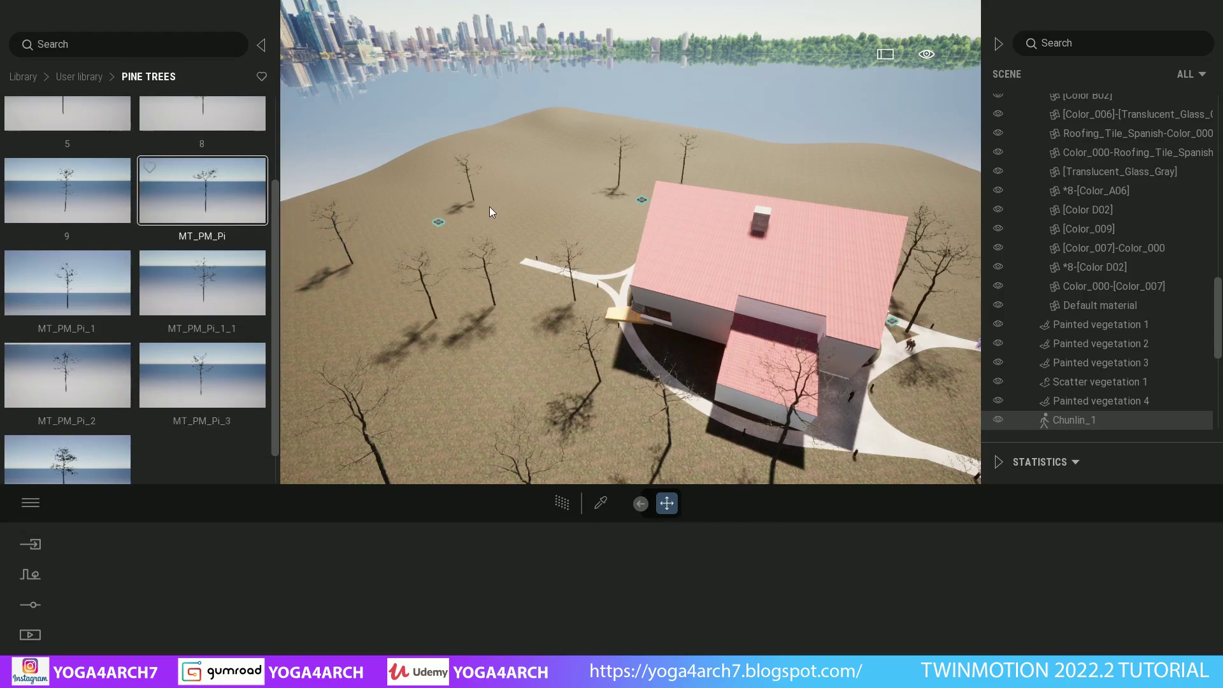
click(609, 258)
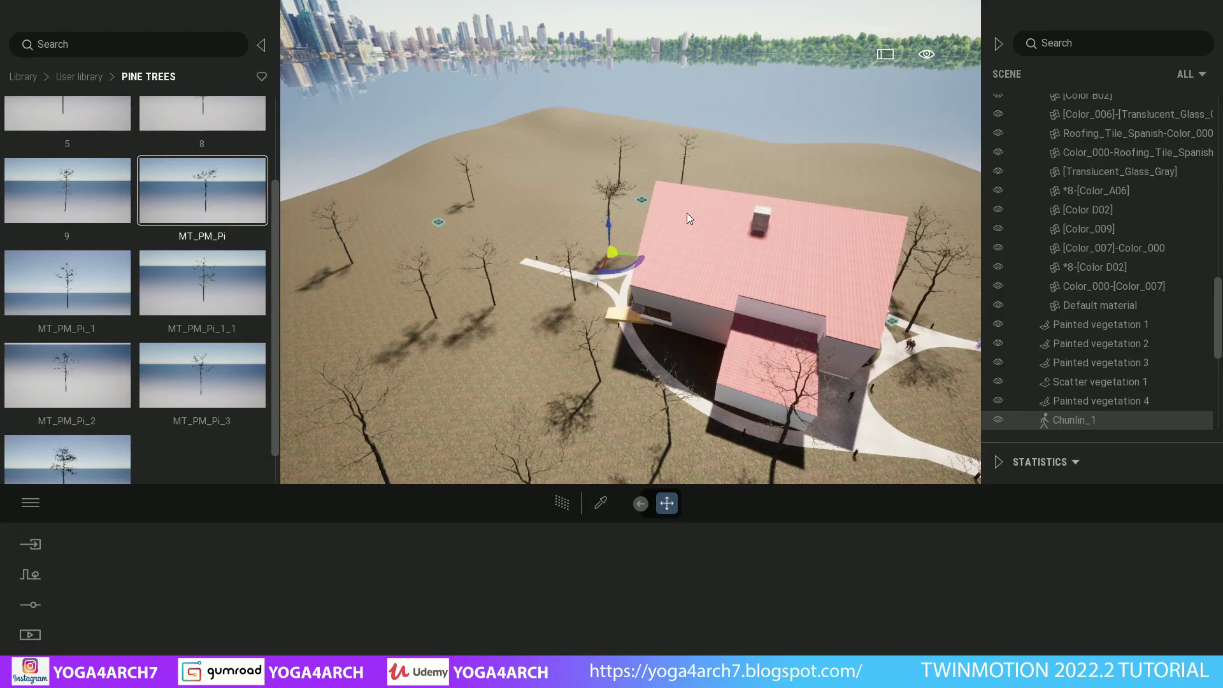
click(814, 194)
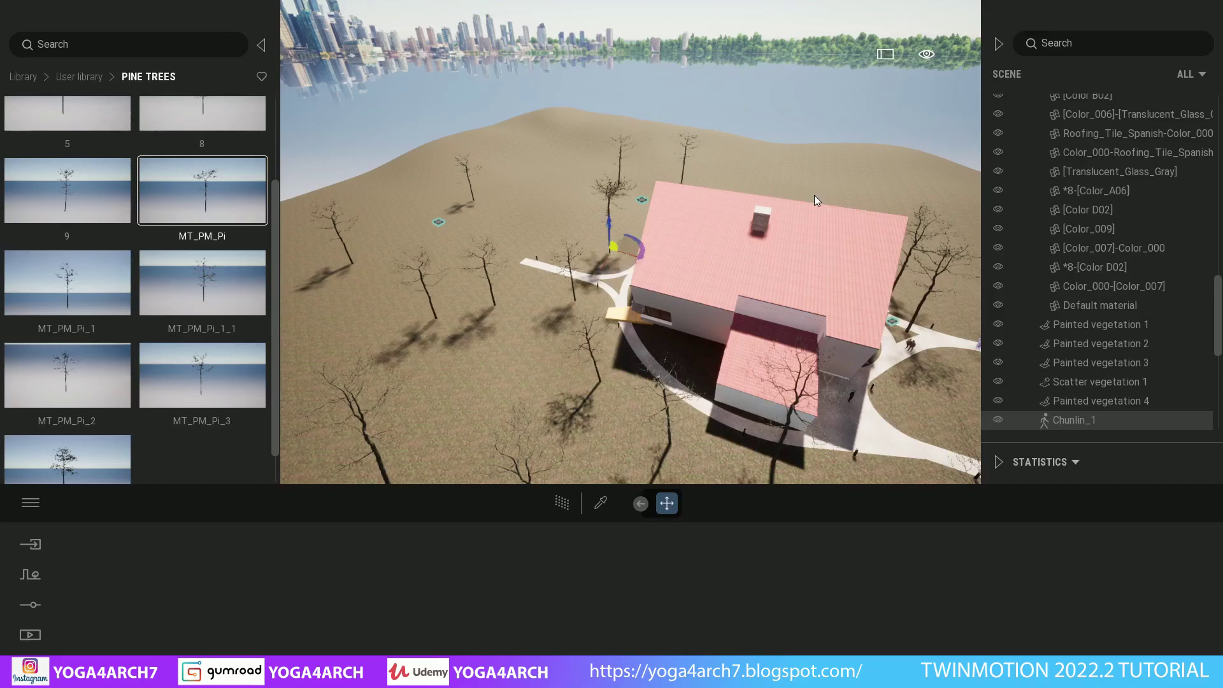
click(954, 317)
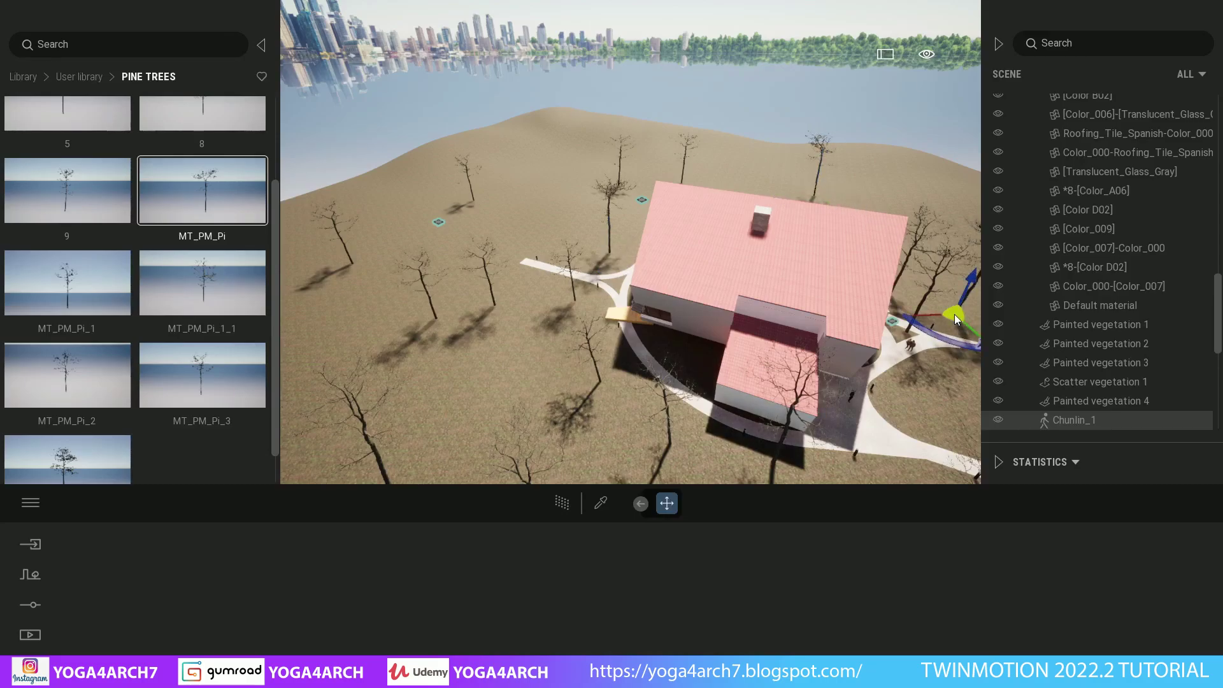
click(693, 462)
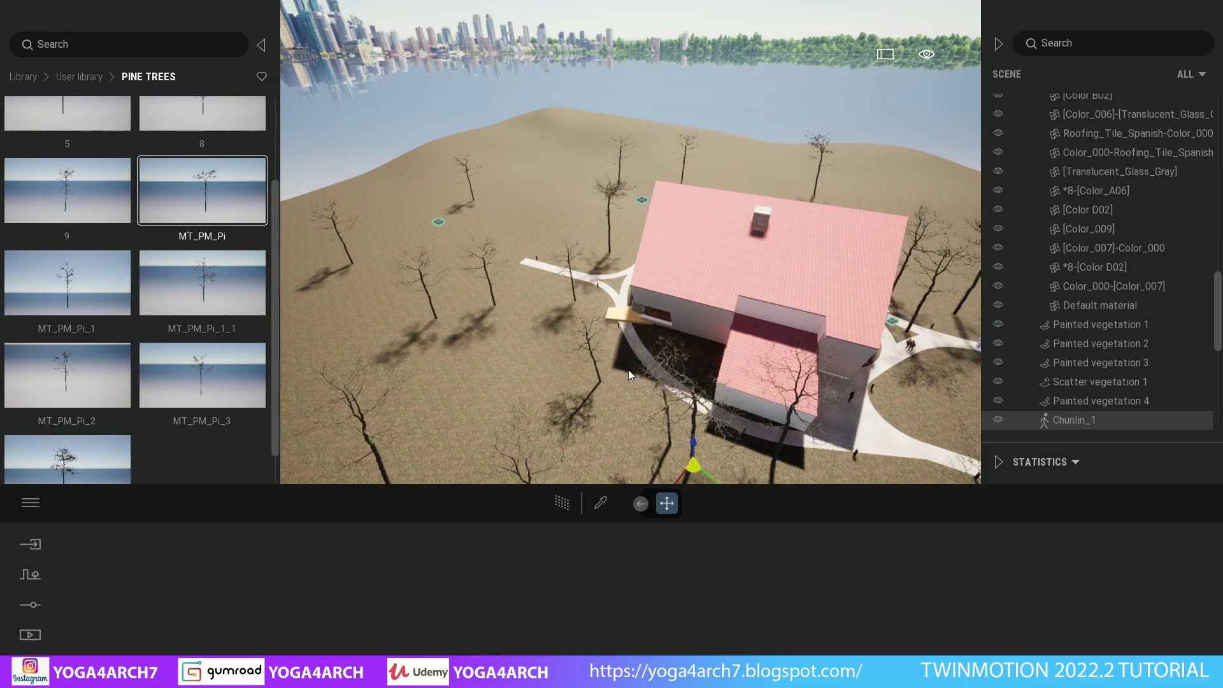
click(556, 319)
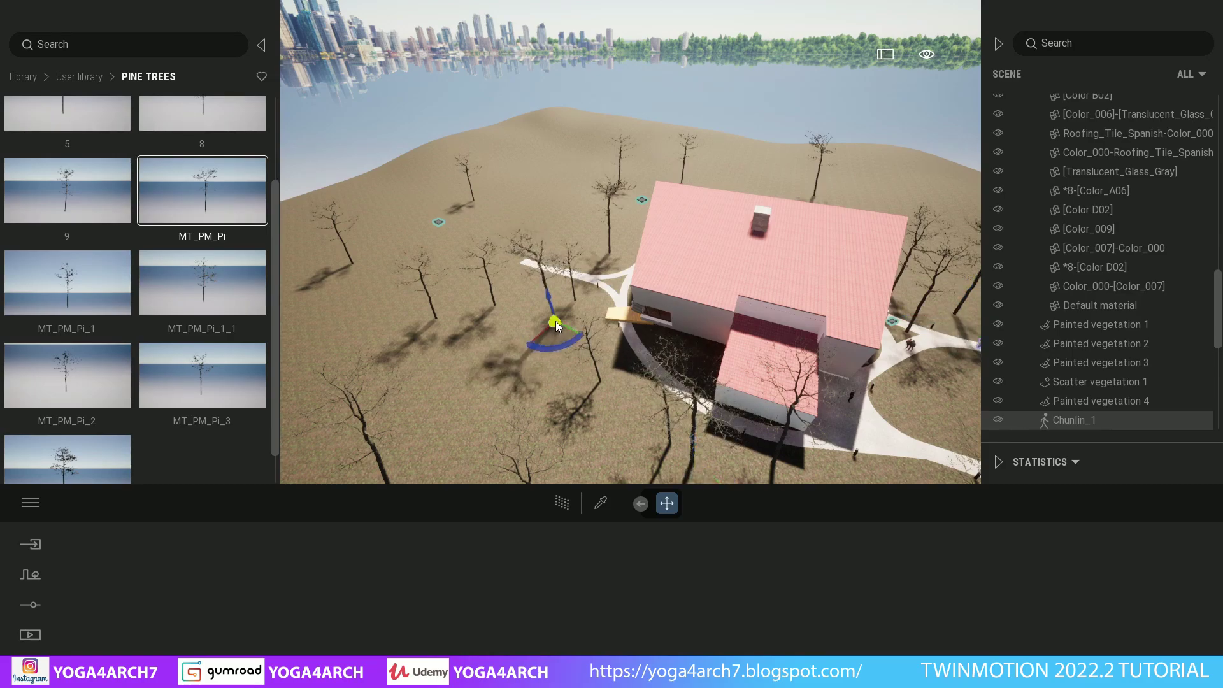
click(31, 636)
Step: Switch to the saved Image1 camera view from Media's Image list
click(39, 640)
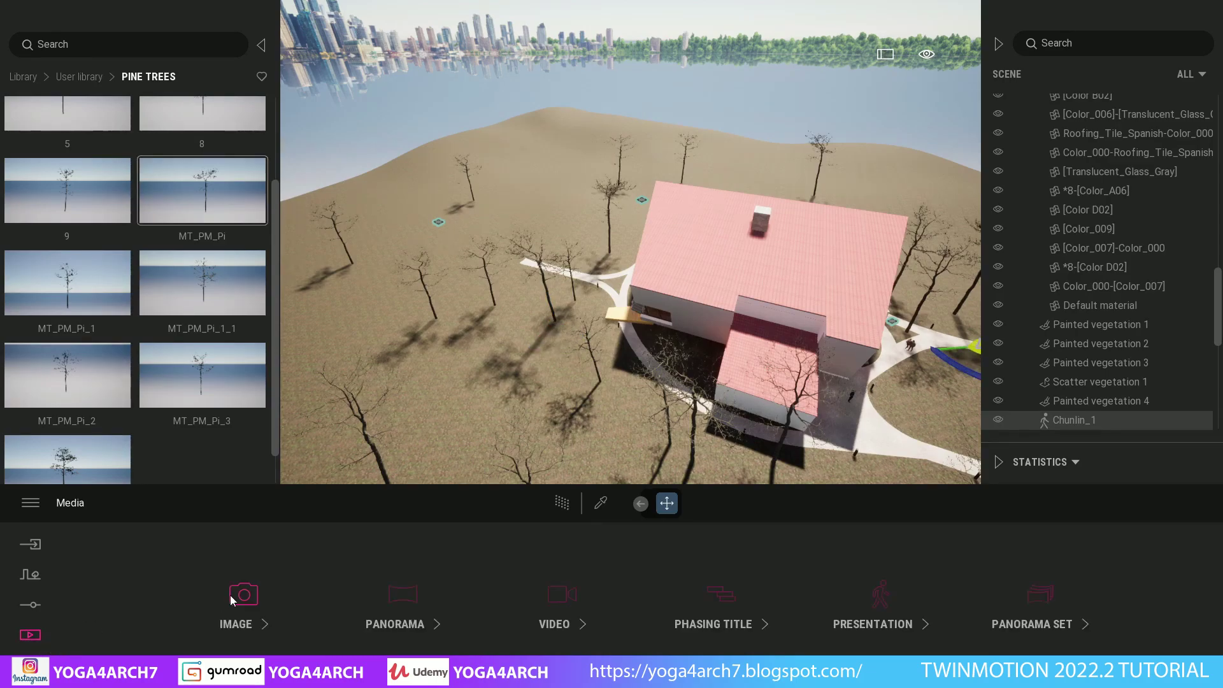
click(242, 593)
click(268, 562)
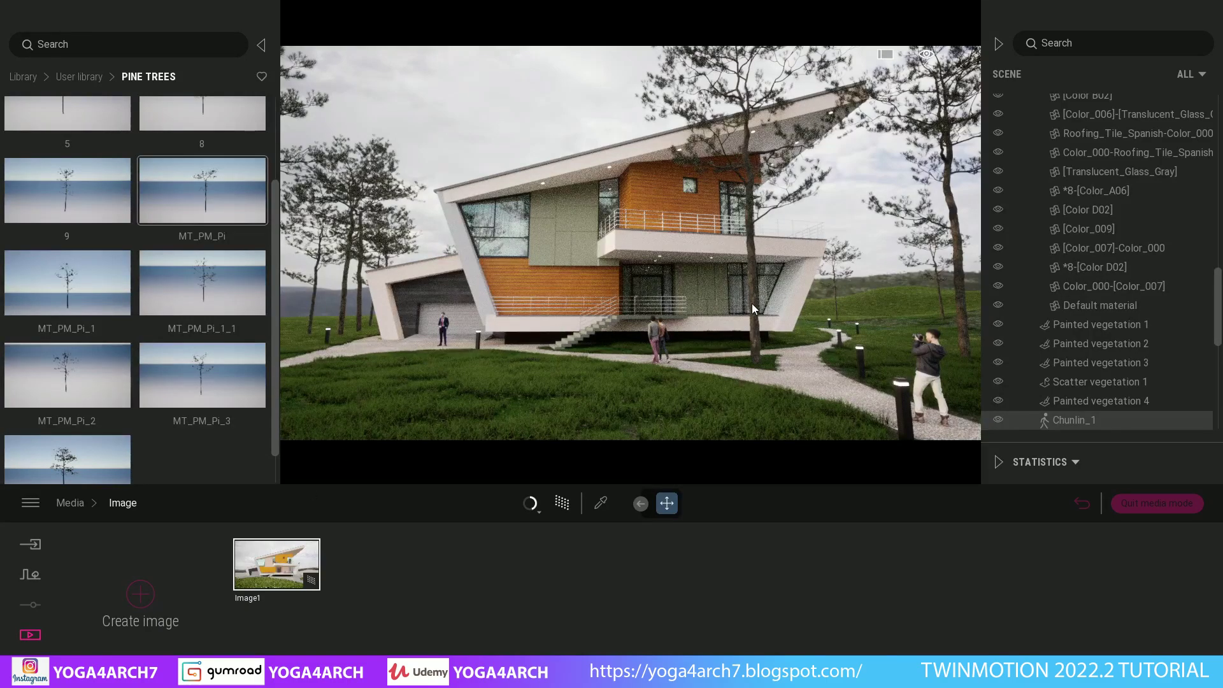
Step: Nudge the bare pine trees at the left and right edges into new positions
click(202, 283)
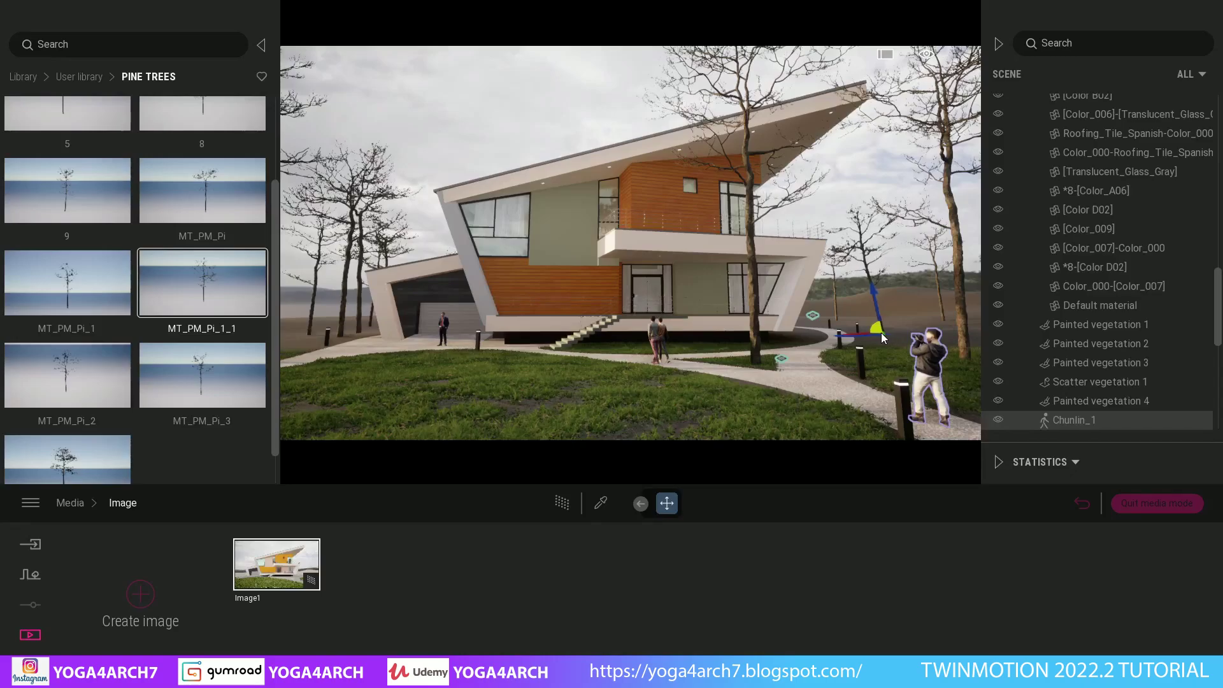
drag(876, 334, 886, 336)
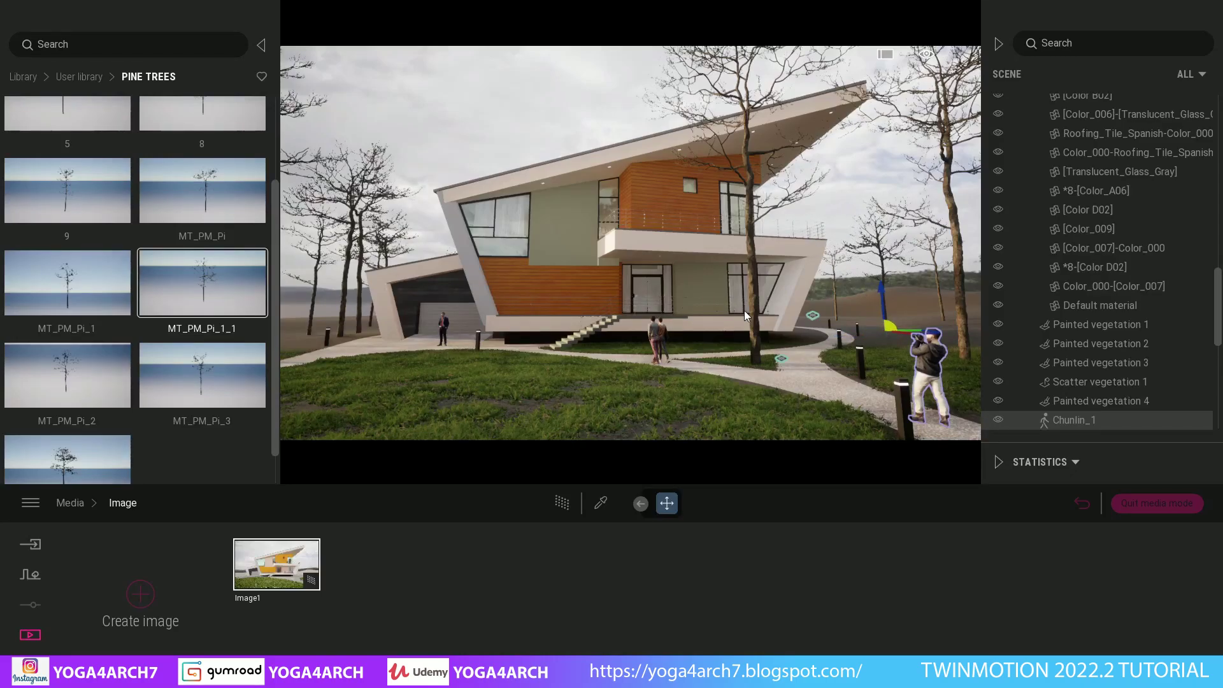
click(300, 324)
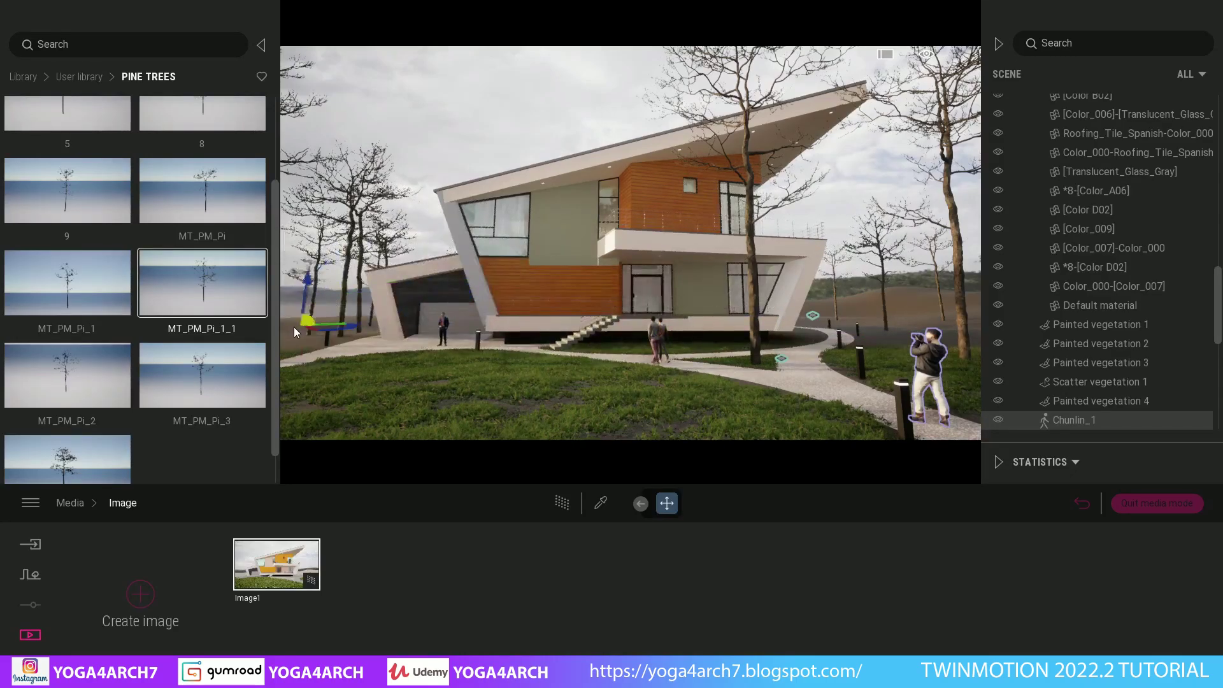
drag(300, 324, 326, 332)
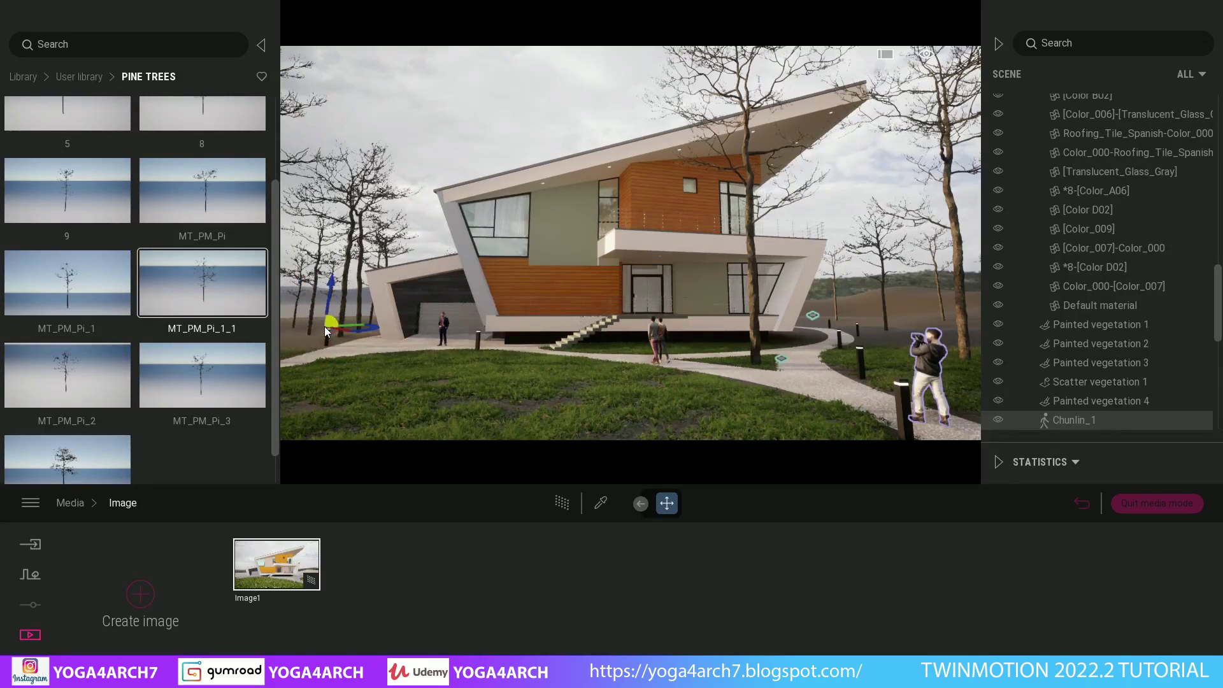
click(860, 304)
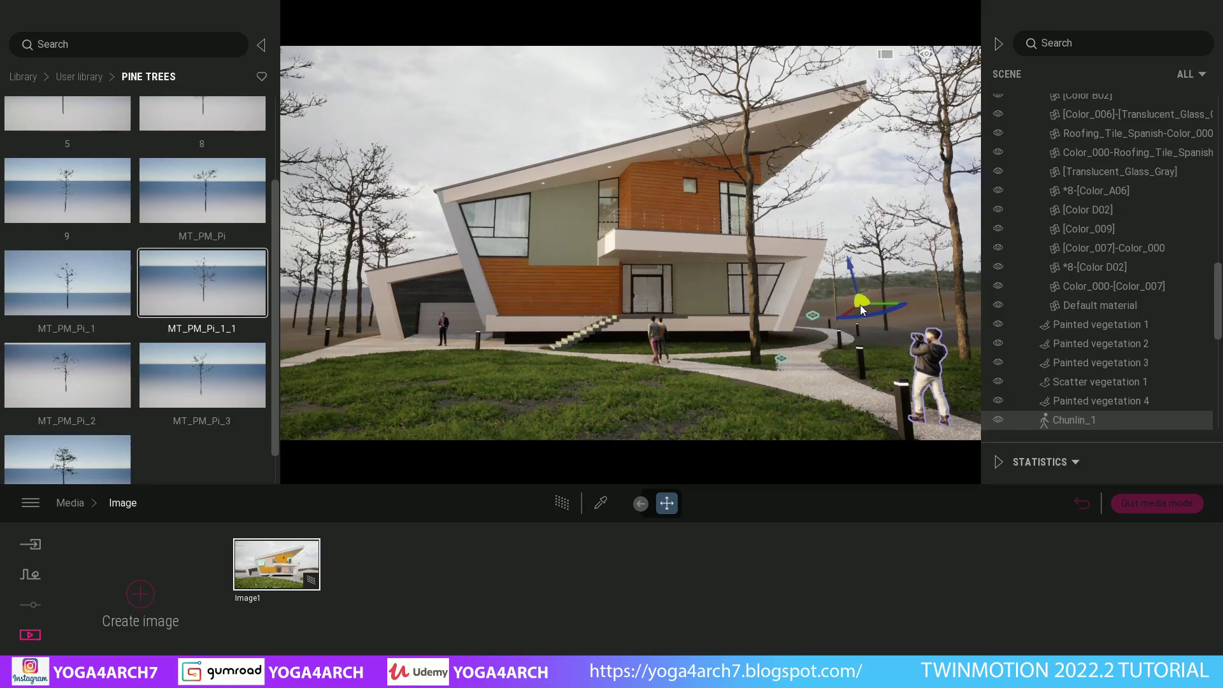
drag(914, 311, 906, 324)
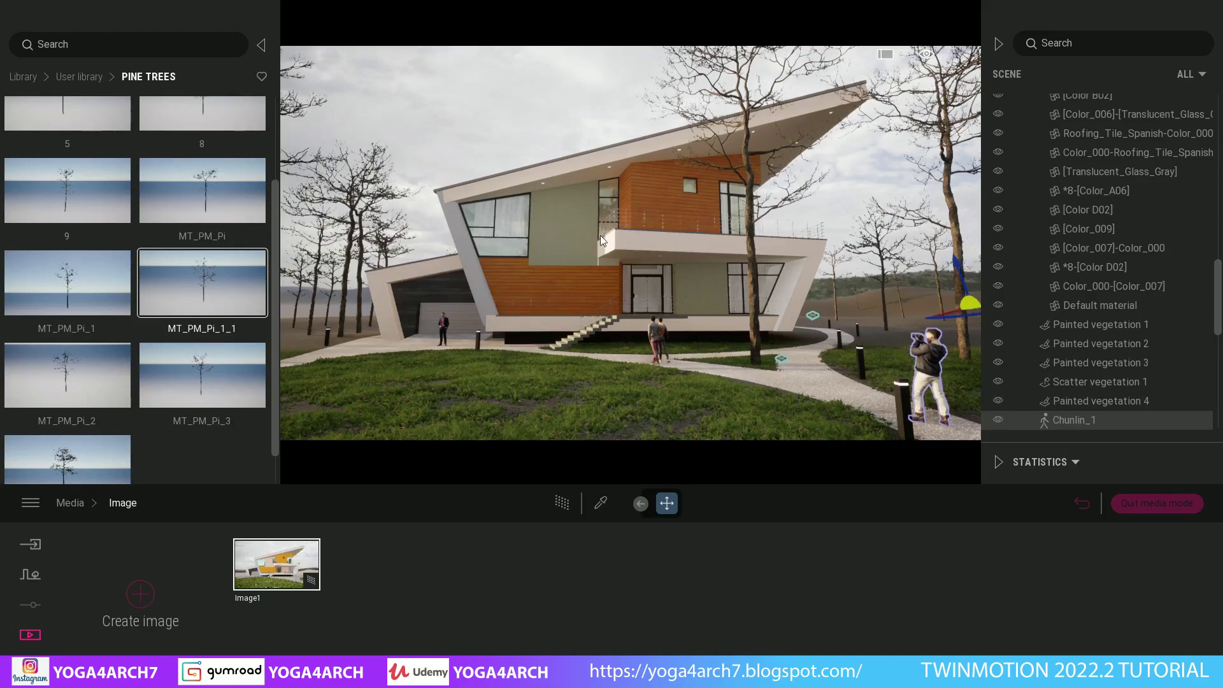
mouse_move(600, 235)
mouse_down()
mouse_move(430, 204)
mouse_move(542, 378)
mouse_move(522, 407)
mouse_move(426, 416)
mouse_move(461, 419)
mouse_move(332, 400)
mouse_up()
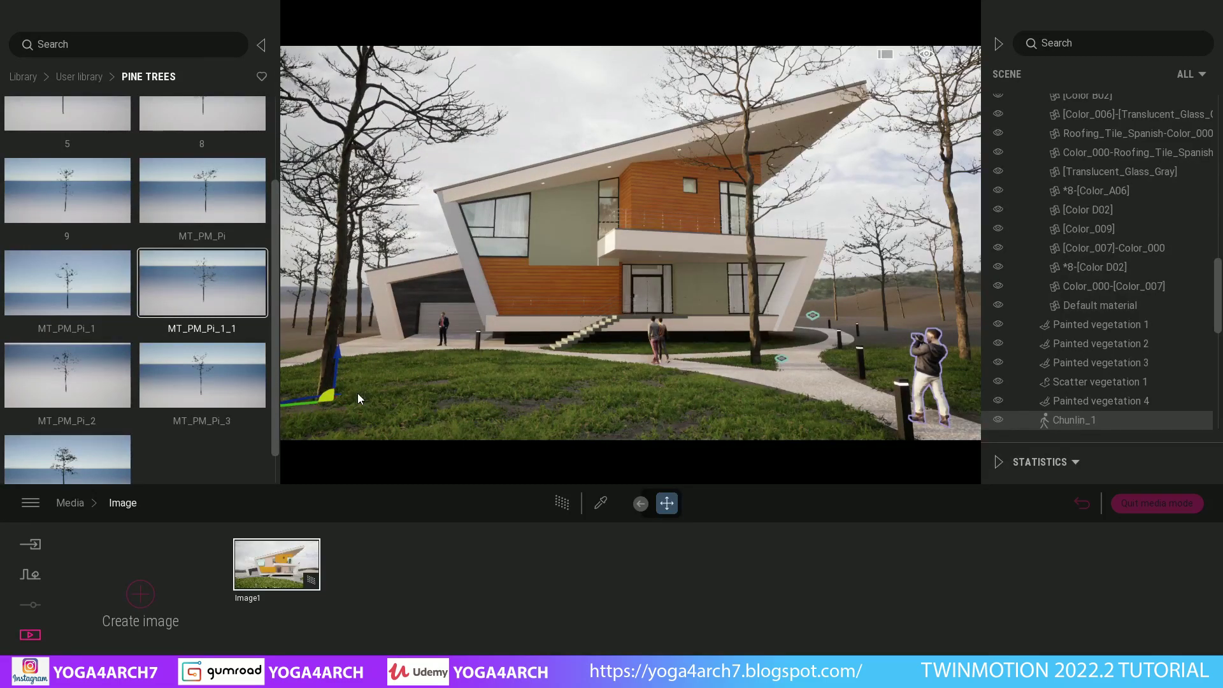
Step: Add an MT_PM_Pi_3 pine and move a tree in front of the house entrance
scroll(151, 349, down, 1)
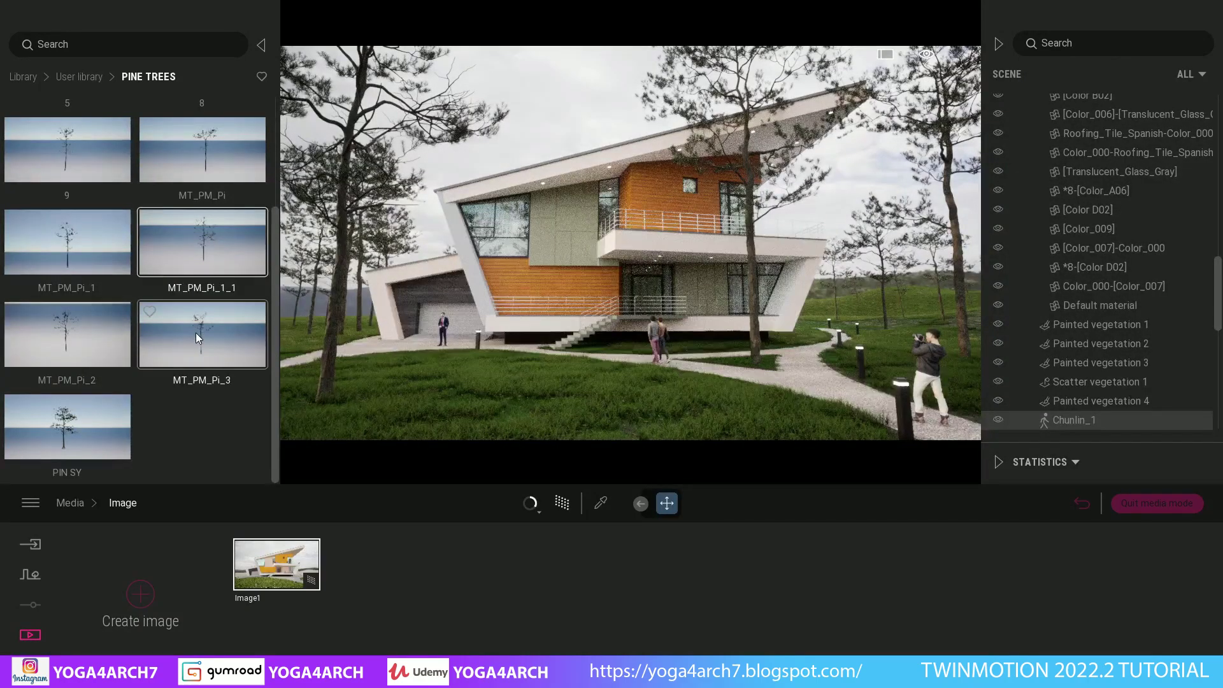
mouse_move(196, 332)
mouse_down()
mouse_move(883, 341)
mouse_move(880, 376)
mouse_move(979, 401)
mouse_move(967, 405)
mouse_up()
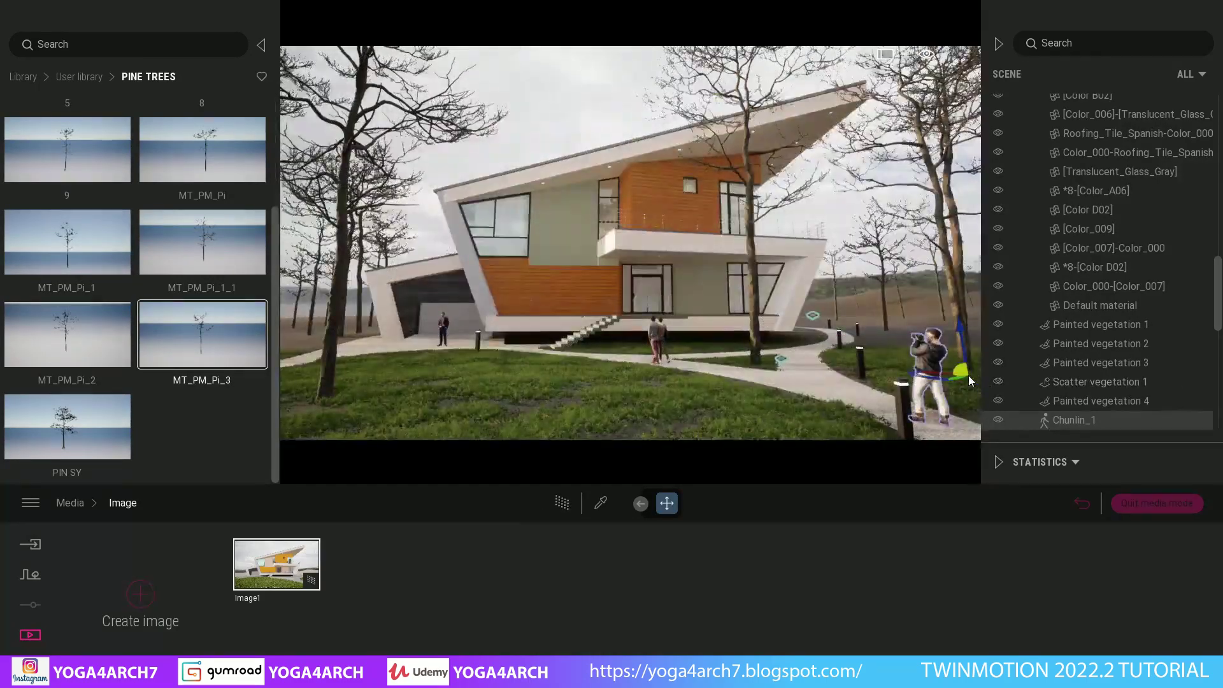
click(968, 376)
drag(955, 353, 880, 350)
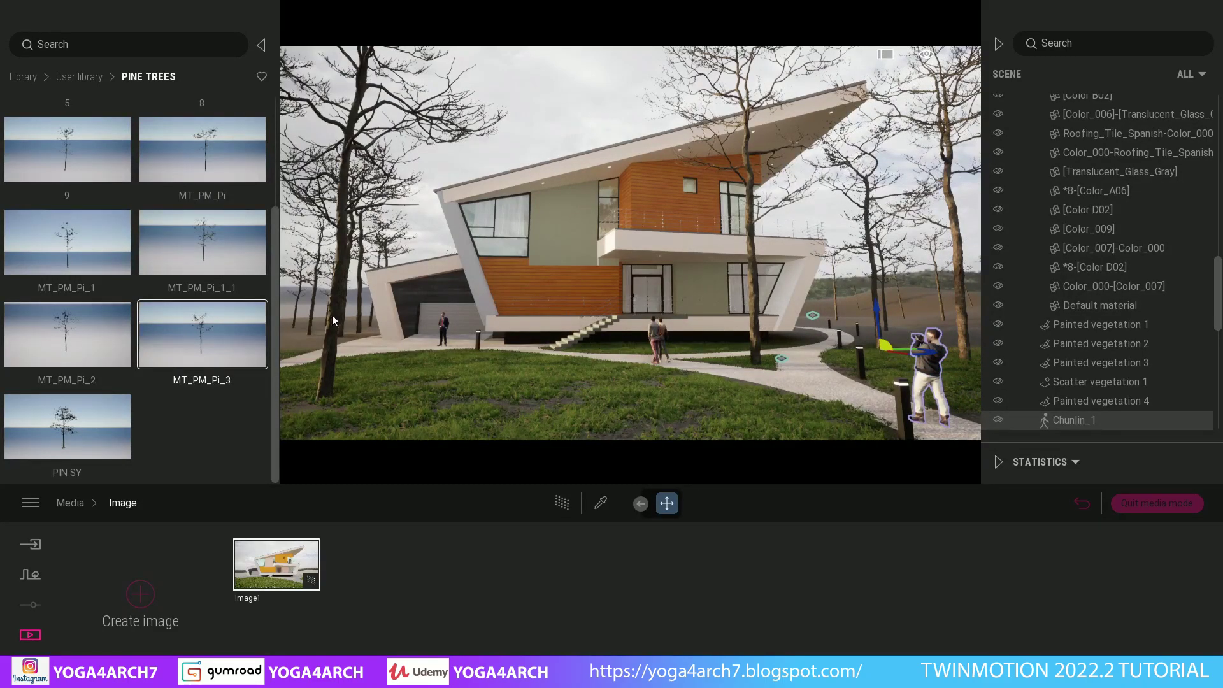
click(293, 346)
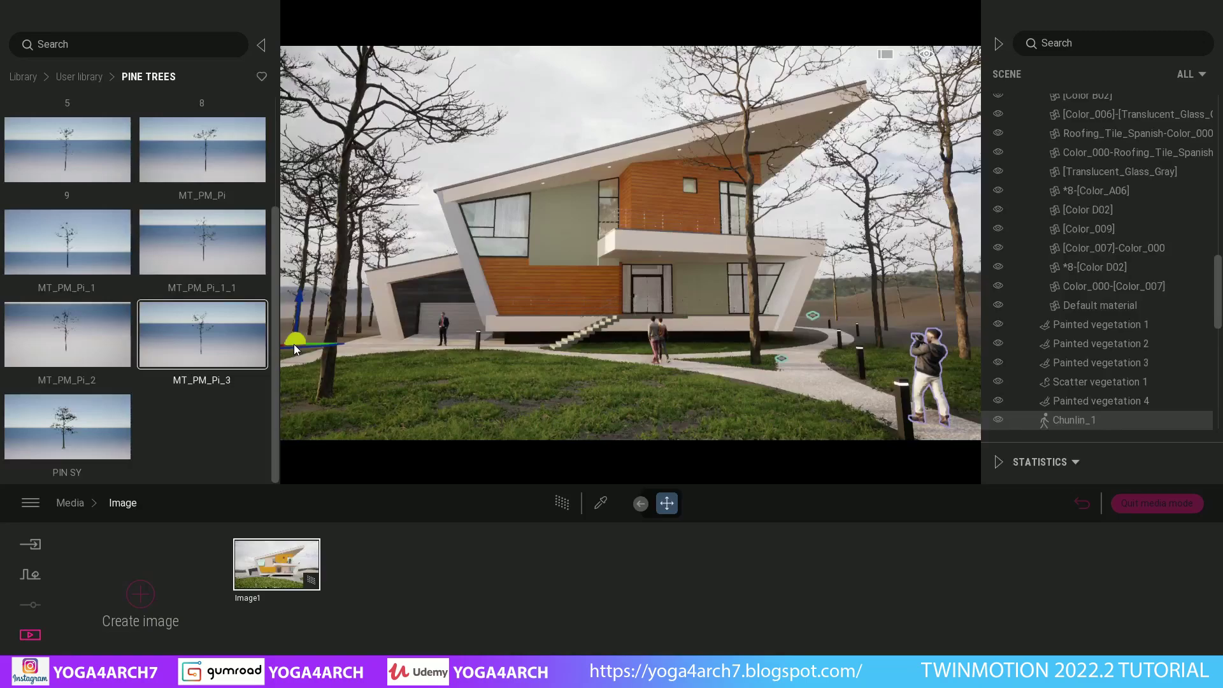
mouse_move(293, 344)
mouse_down()
mouse_move(694, 327)
mouse_move(817, 291)
mouse_move(825, 314)
mouse_up()
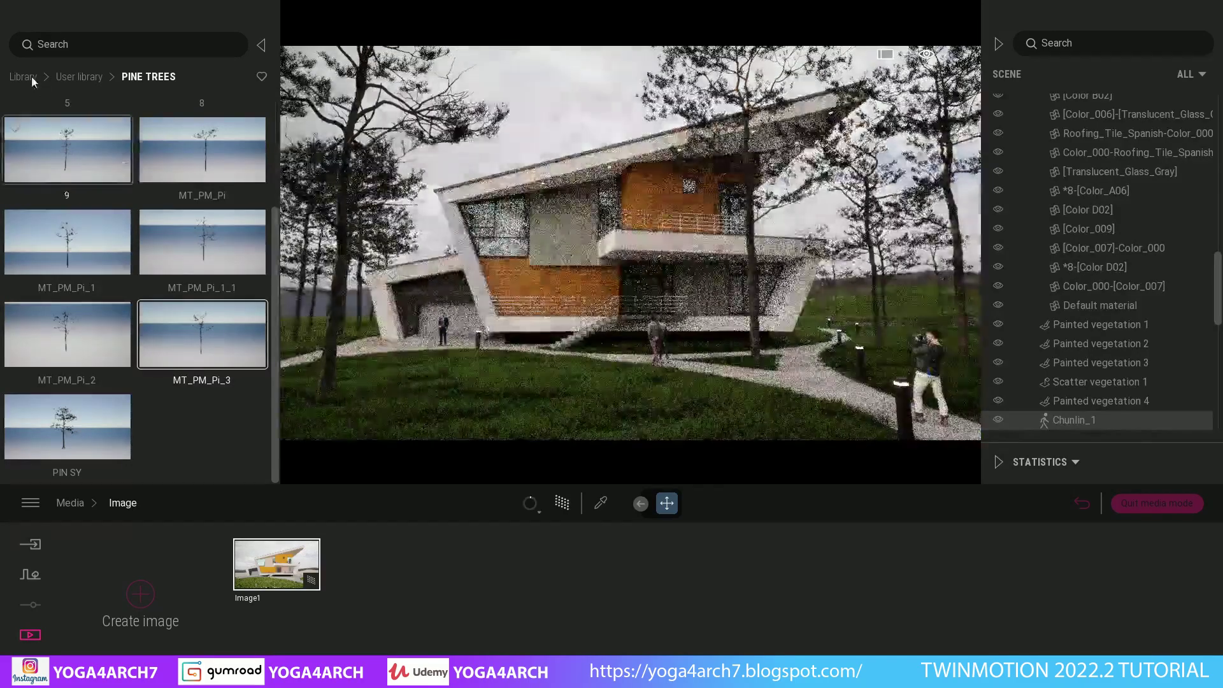
Step: Add a Norway Spruce from Vegetation and landscape > Trees to the scene
click(32, 75)
click(189, 145)
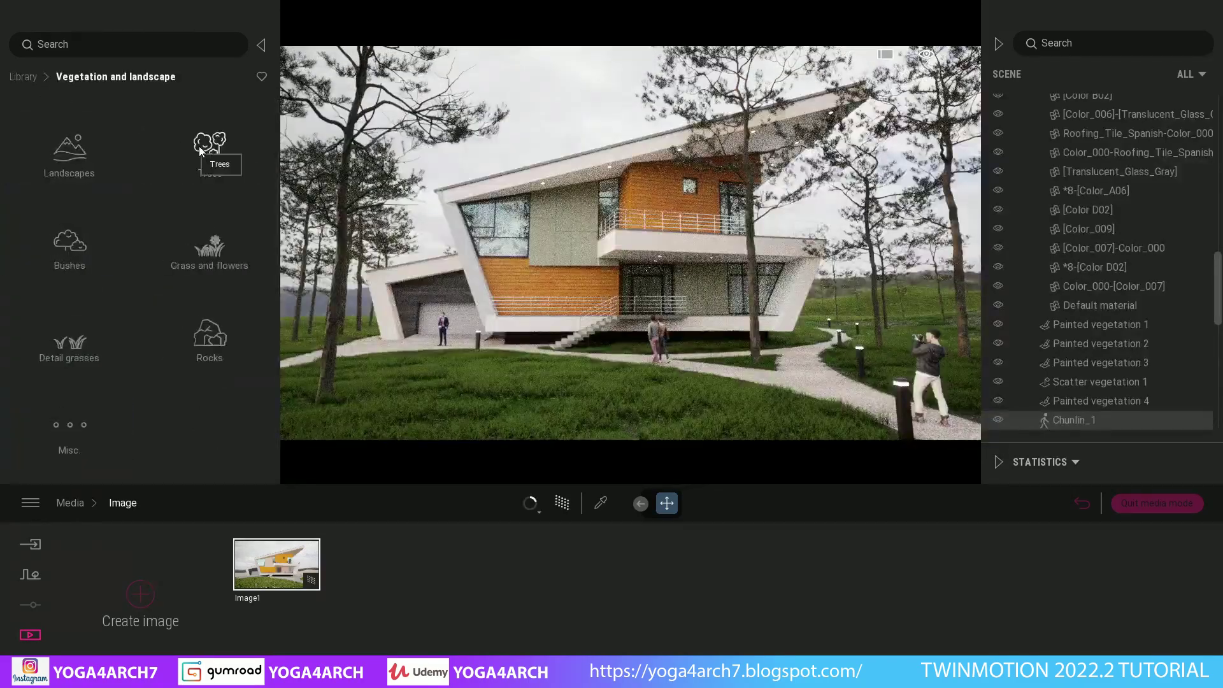
click(203, 143)
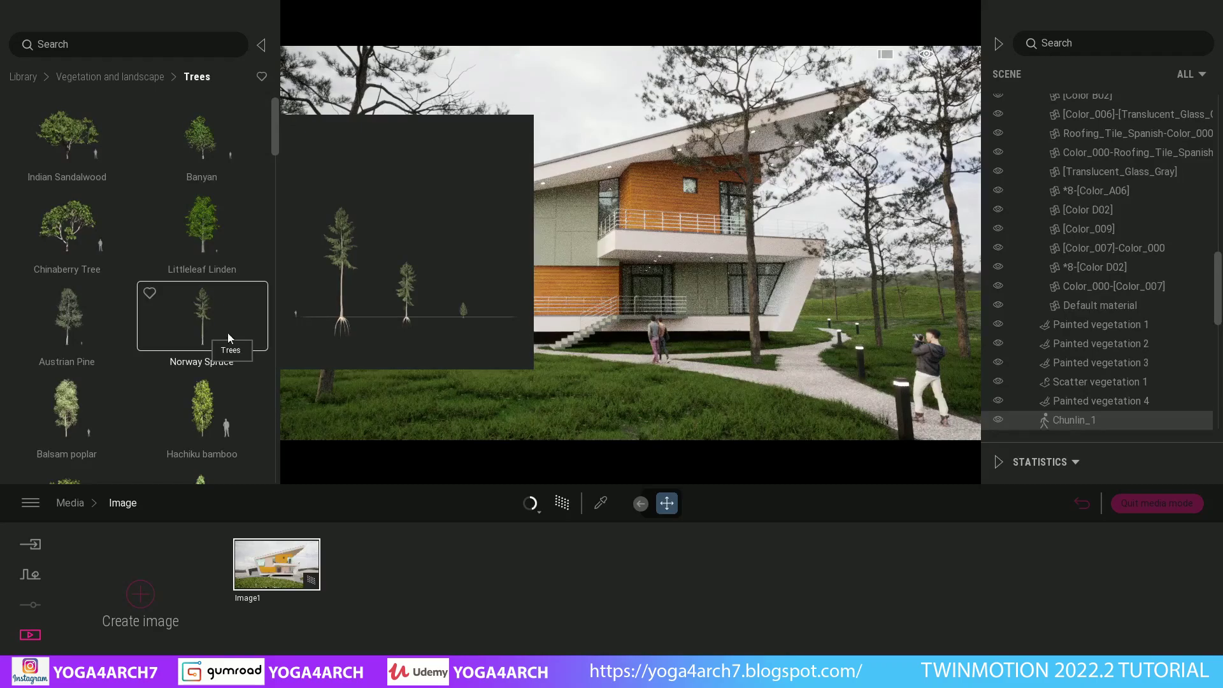
mouse_move(227, 331)
mouse_down()
mouse_move(919, 339)
mouse_move(831, 321)
mouse_move(950, 320)
mouse_move(941, 338)
mouse_up()
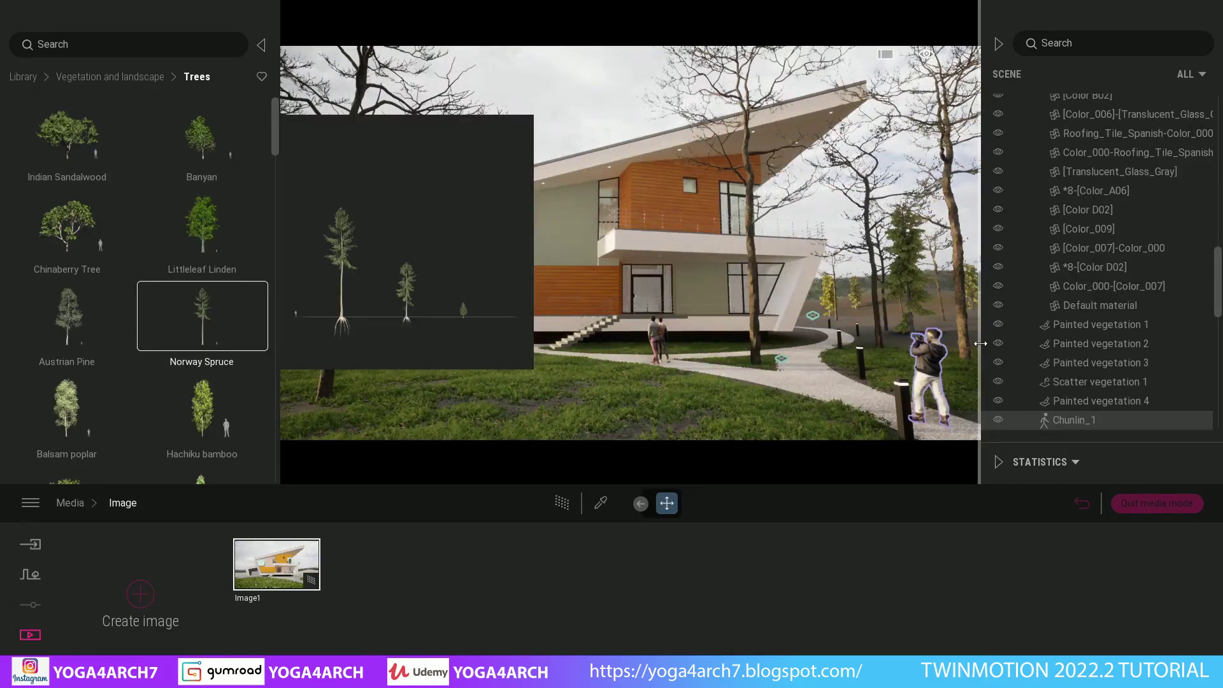
scroll(942, 339, up, 5)
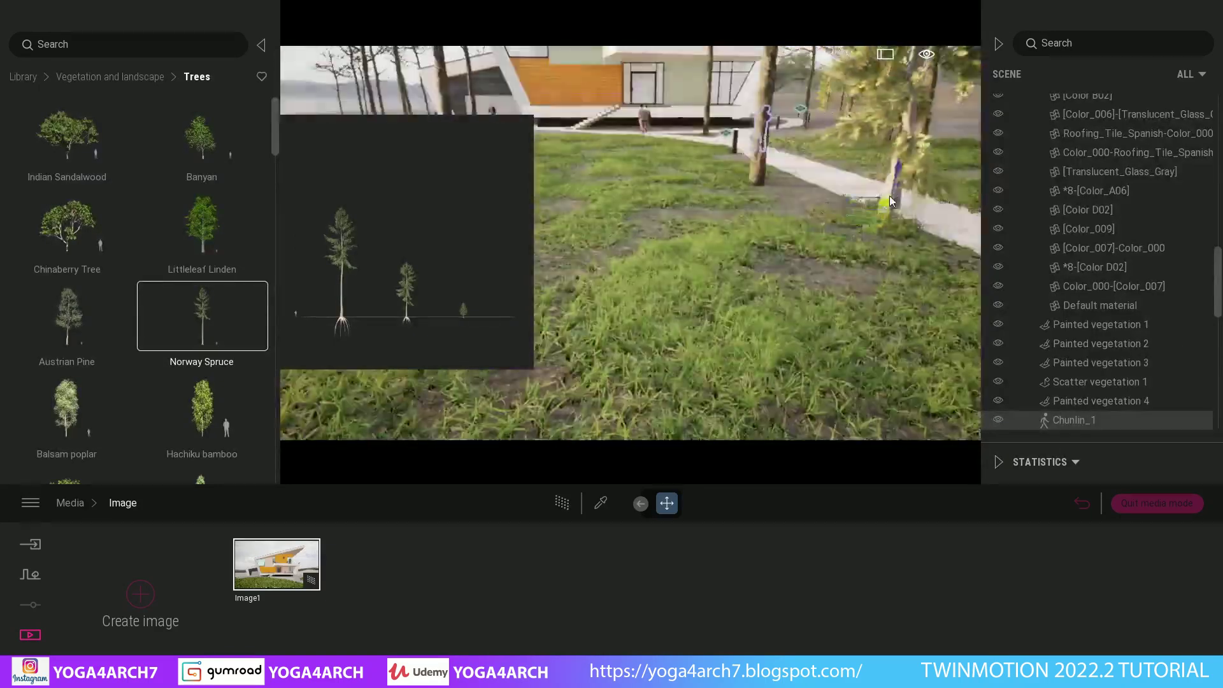
mouse_move(896, 243)
mouse_down()
mouse_move(793, 369)
mouse_move(609, 368)
mouse_up()
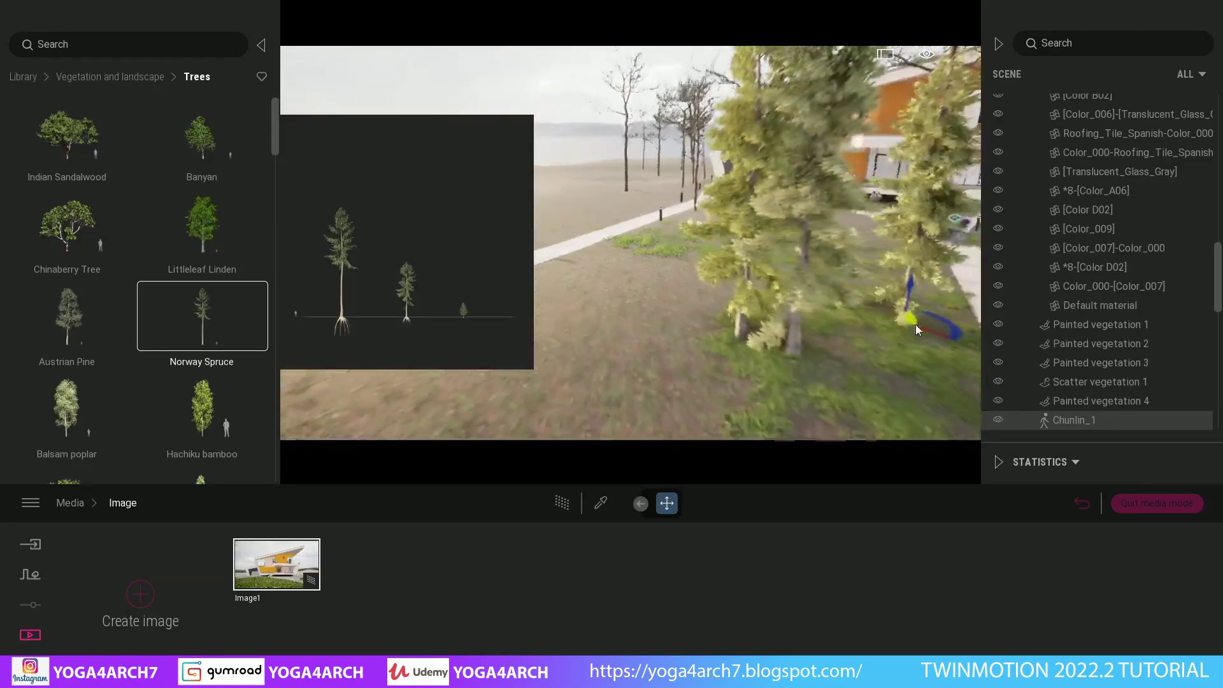
Step: Add an Austrian Pine and plant several more Norway Spruce trees on the slope
mouse_move(81, 322)
mouse_down()
mouse_move(633, 338)
mouse_move(743, 335)
mouse_move(754, 310)
mouse_move(798, 305)
mouse_move(728, 389)
mouse_move(777, 296)
mouse_move(669, 254)
mouse_move(691, 232)
mouse_move(794, 237)
mouse_move(647, 240)
mouse_move(678, 303)
mouse_move(614, 249)
mouse_up()
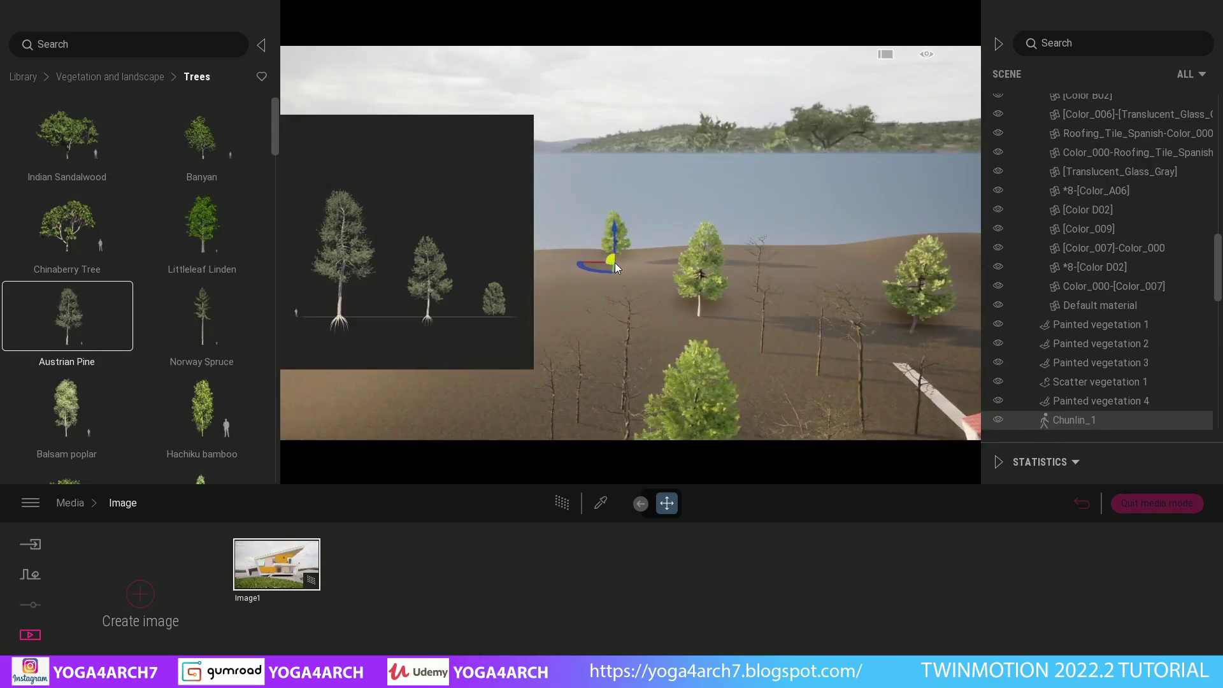
drag(216, 309, 602, 285)
click(602, 290)
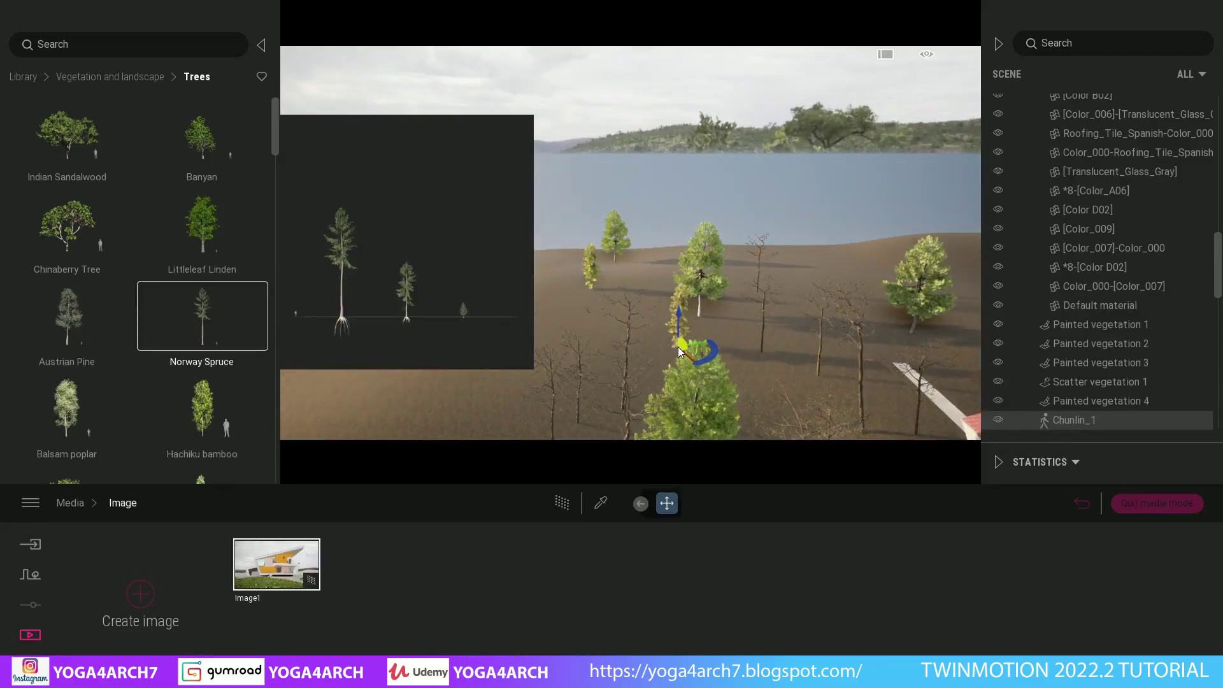
click(677, 346)
click(744, 384)
click(819, 288)
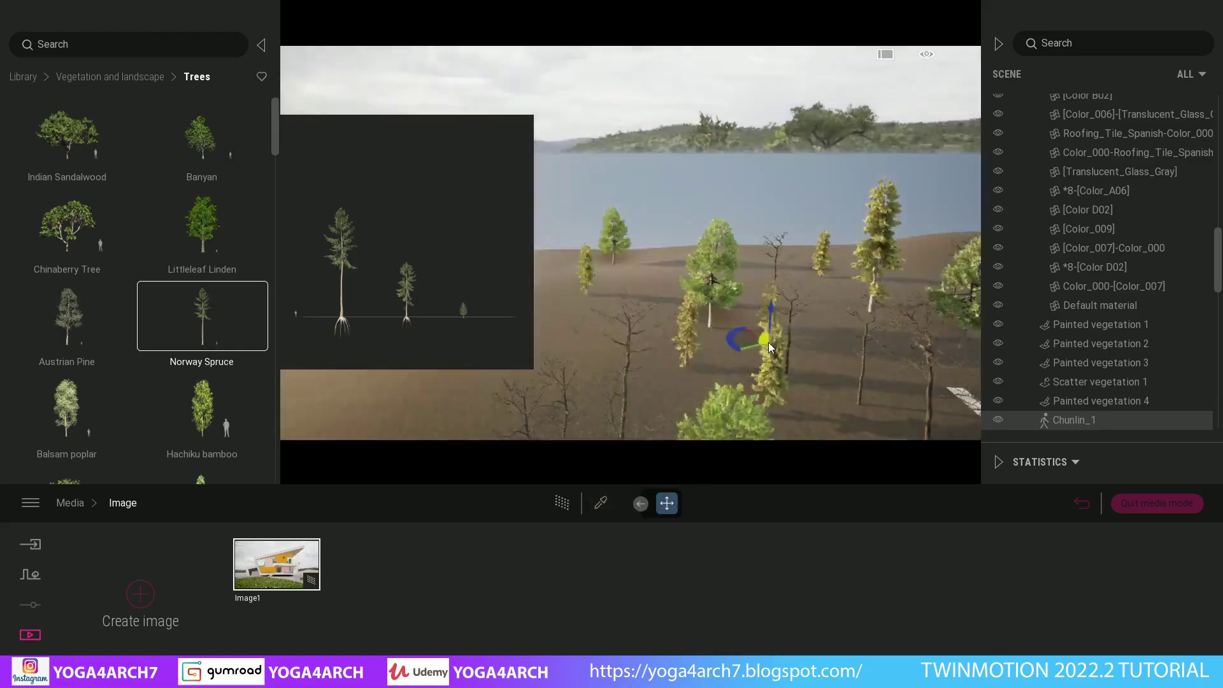
click(870, 235)
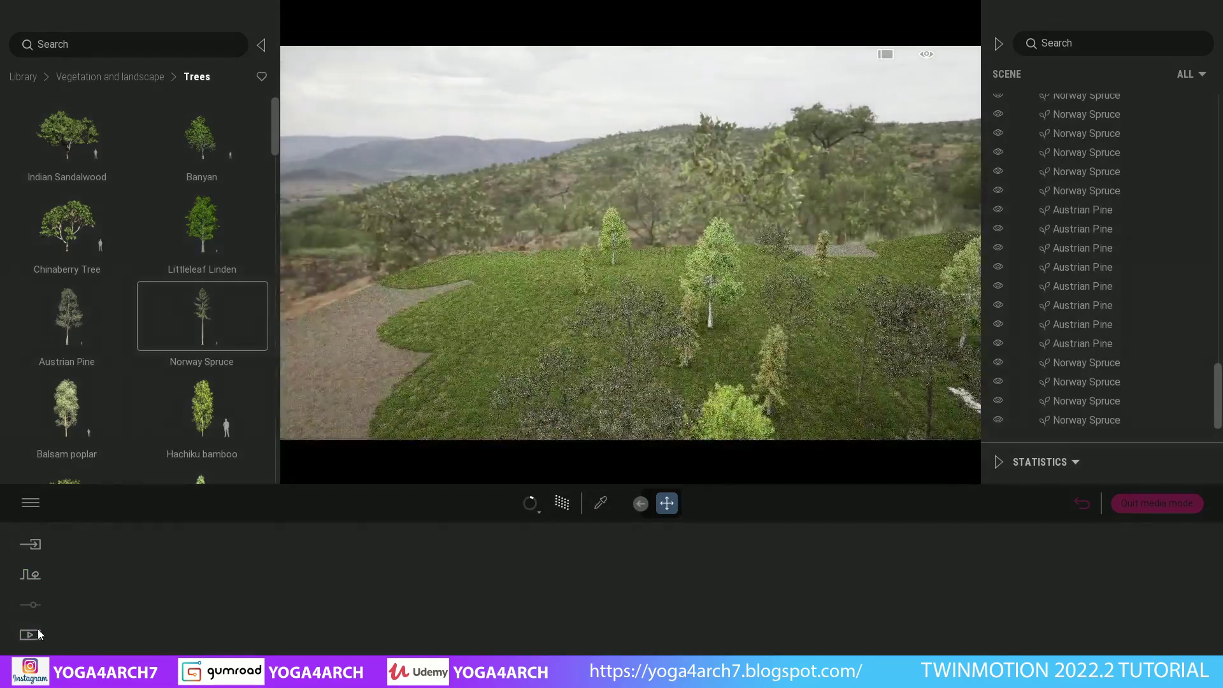
Step: Restore the Image1 house camera and select the painted grass for vegetation painting
click(30, 633)
click(235, 595)
click(262, 572)
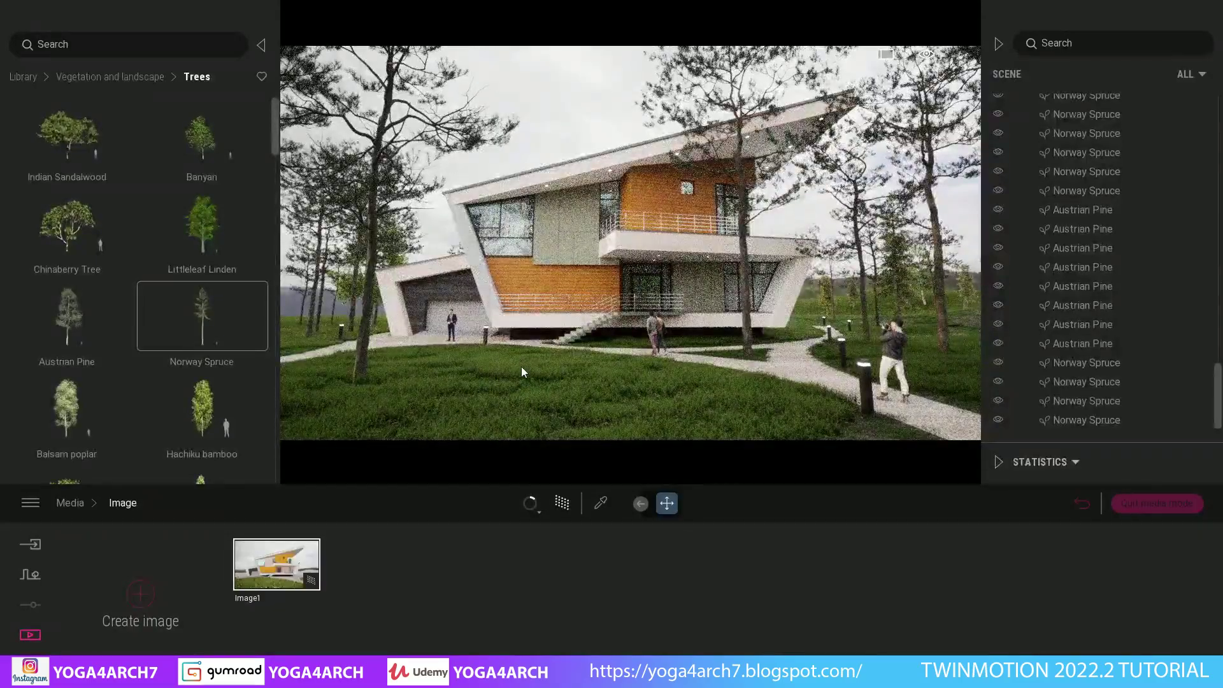
click(521, 367)
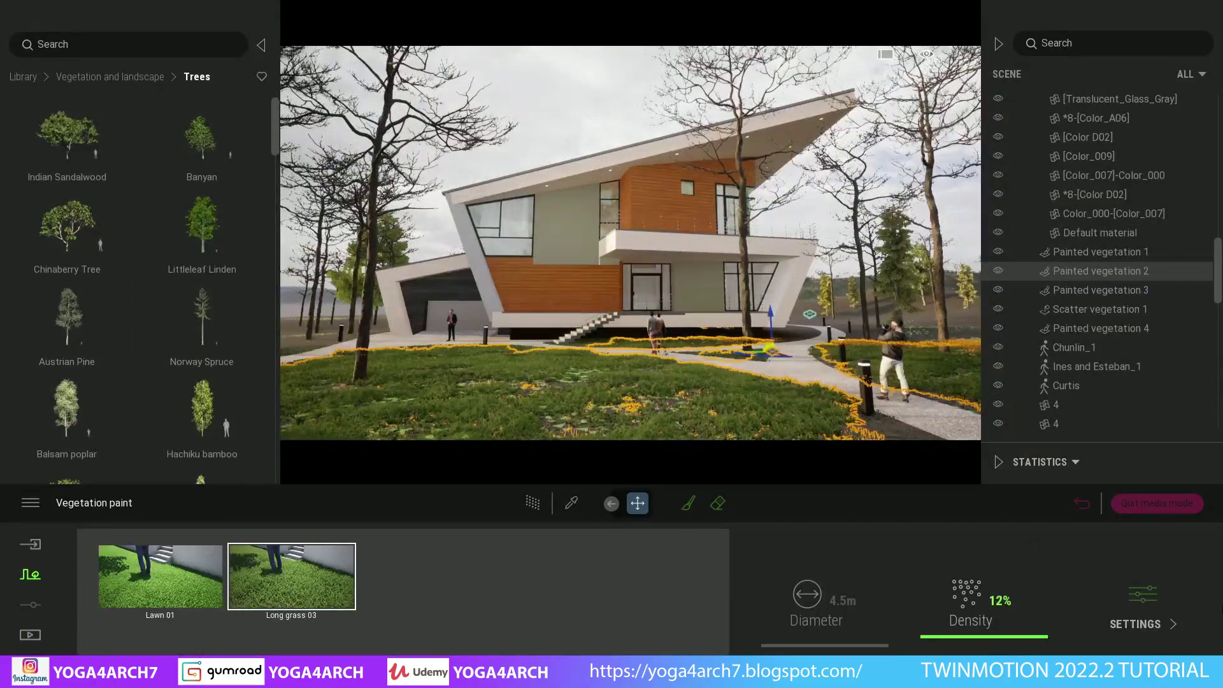
Step: Set the grass to 7% size, add stripes, 30% dryness and 8% density
click(1146, 598)
drag(342, 647, 268, 647)
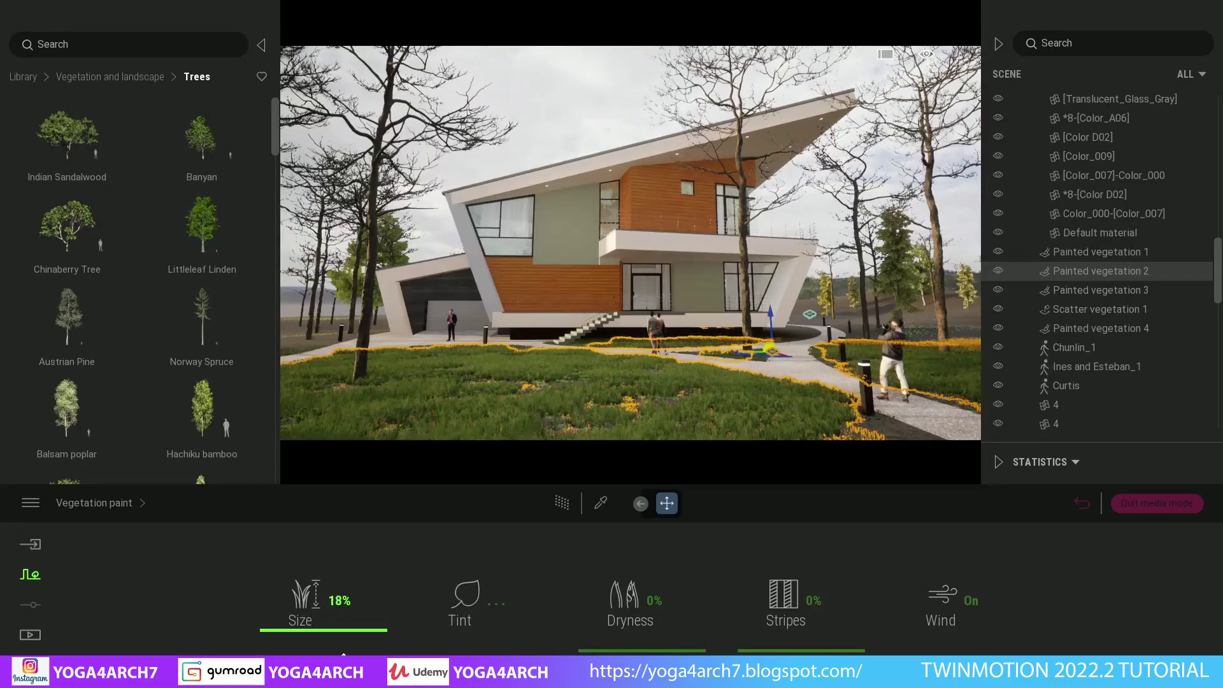
drag(357, 643, 361, 642)
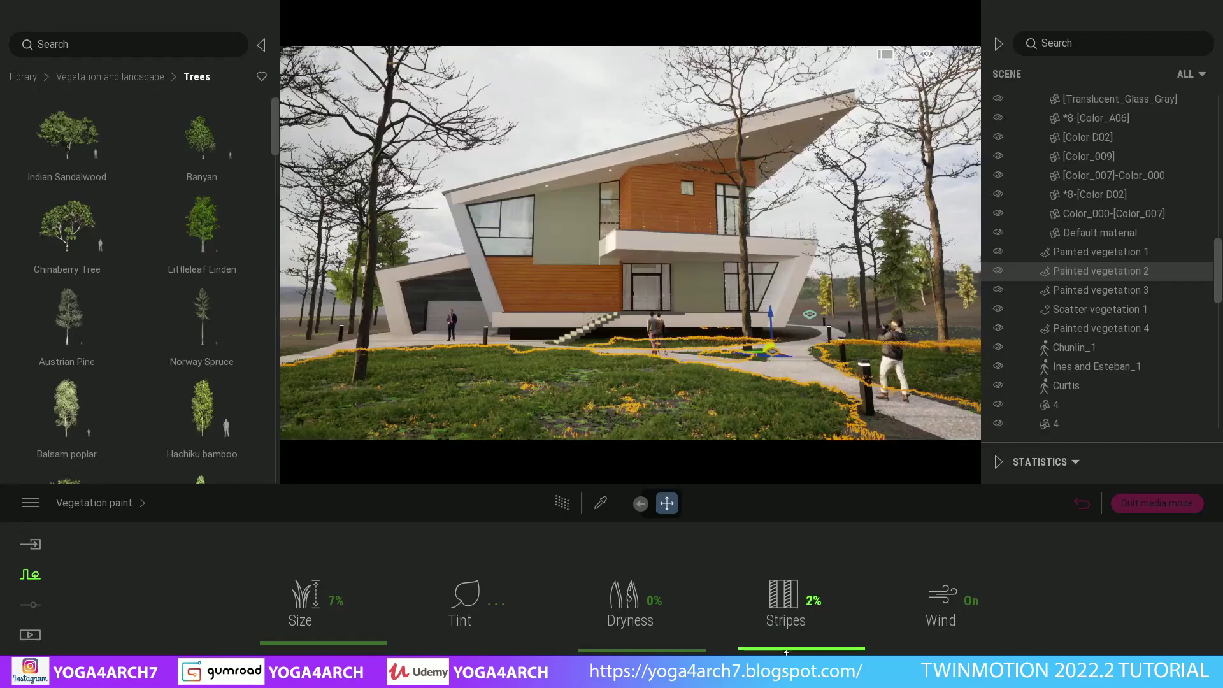
mouse_move(786, 652)
mouse_down()
mouse_move(786, 595)
mouse_move(815, 605)
mouse_up()
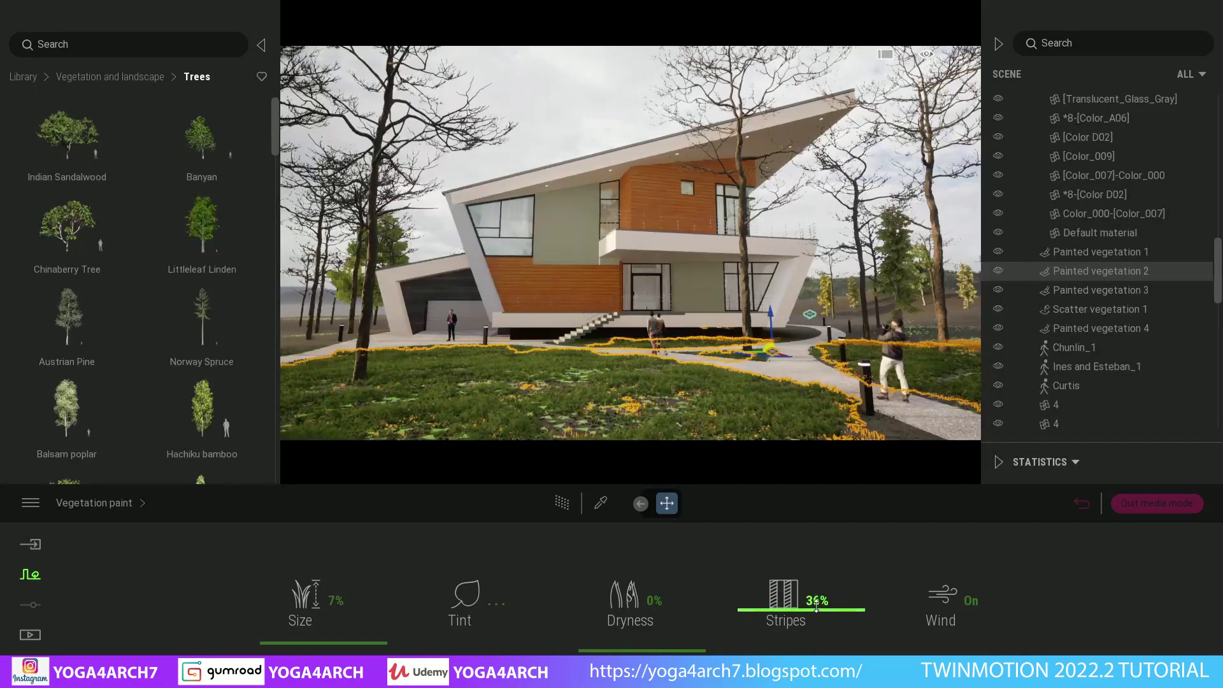
drag(658, 652, 681, 617)
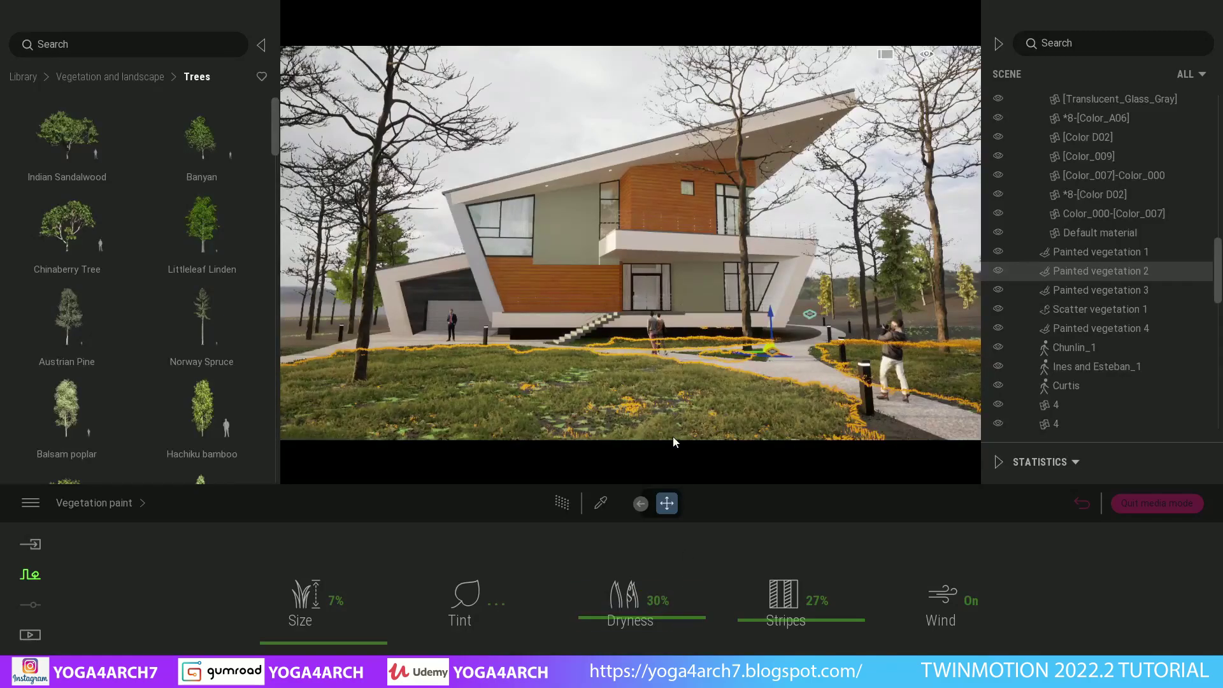
key(Escape)
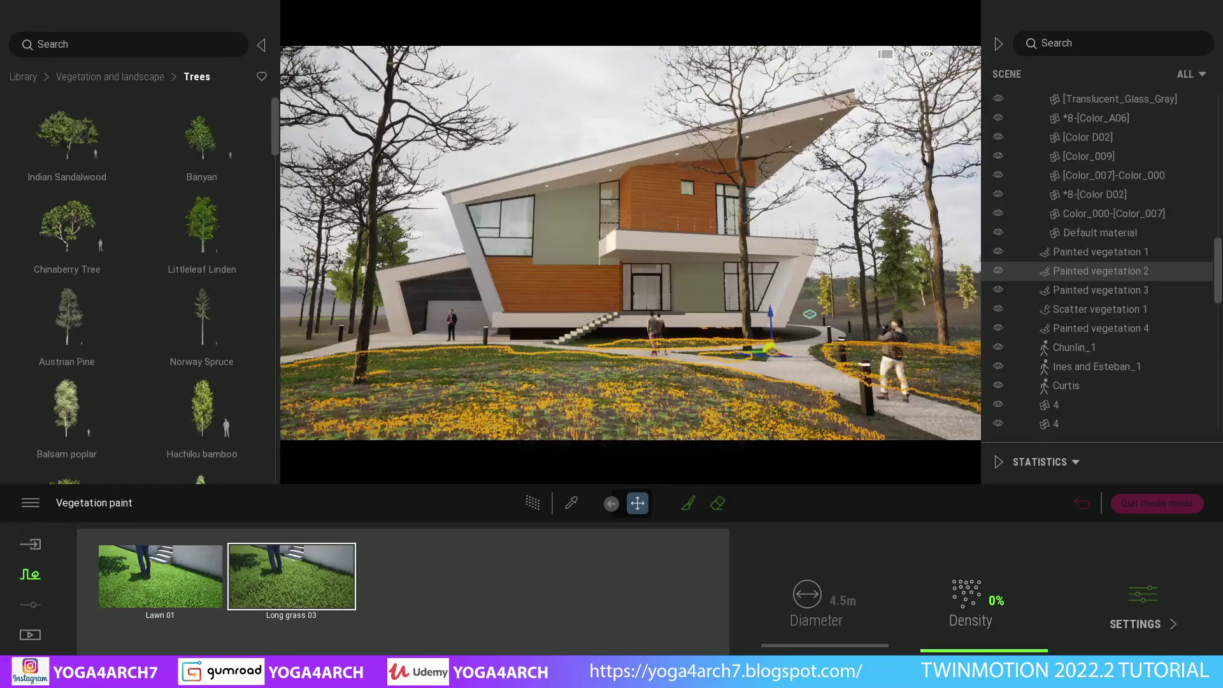
click(995, 641)
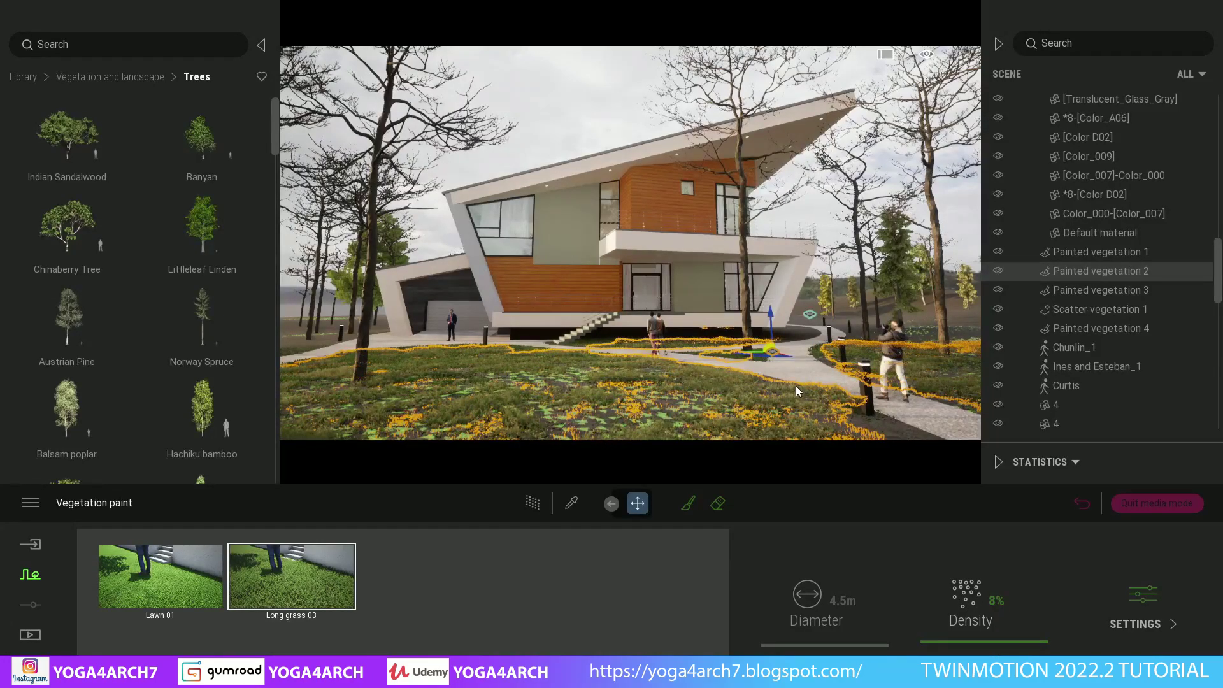
key(Escape)
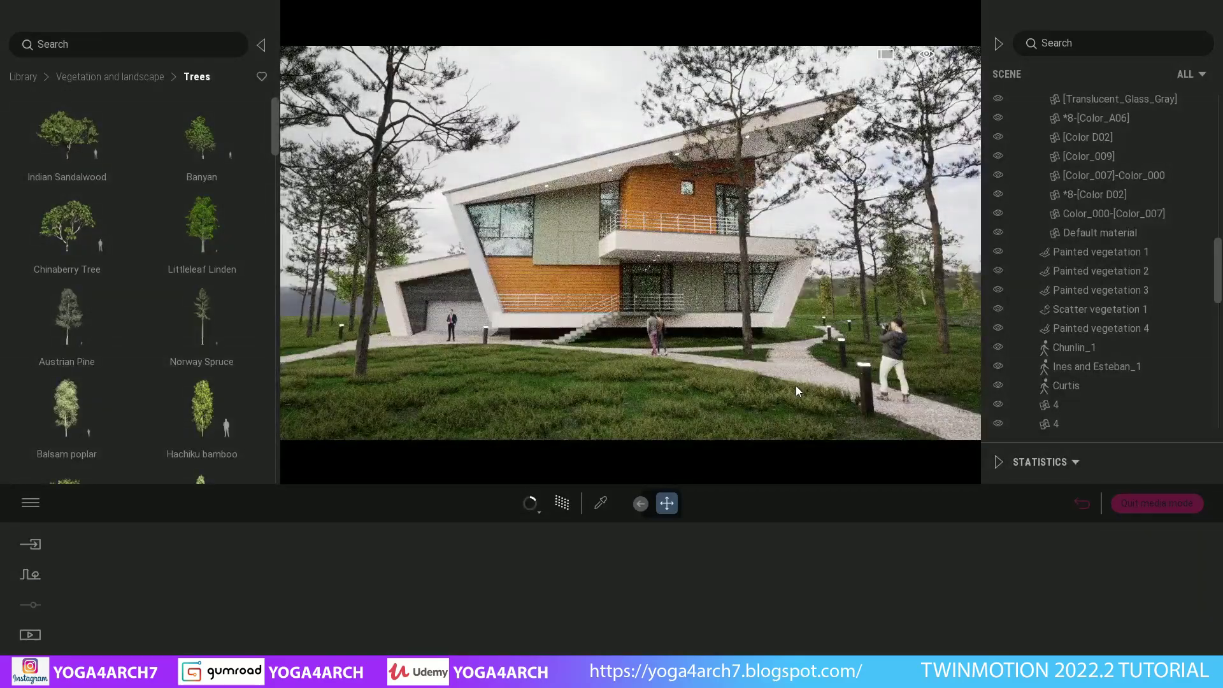
Step: Raise grass density to 16%, lower dryness to 3% and size to 11%
click(740, 392)
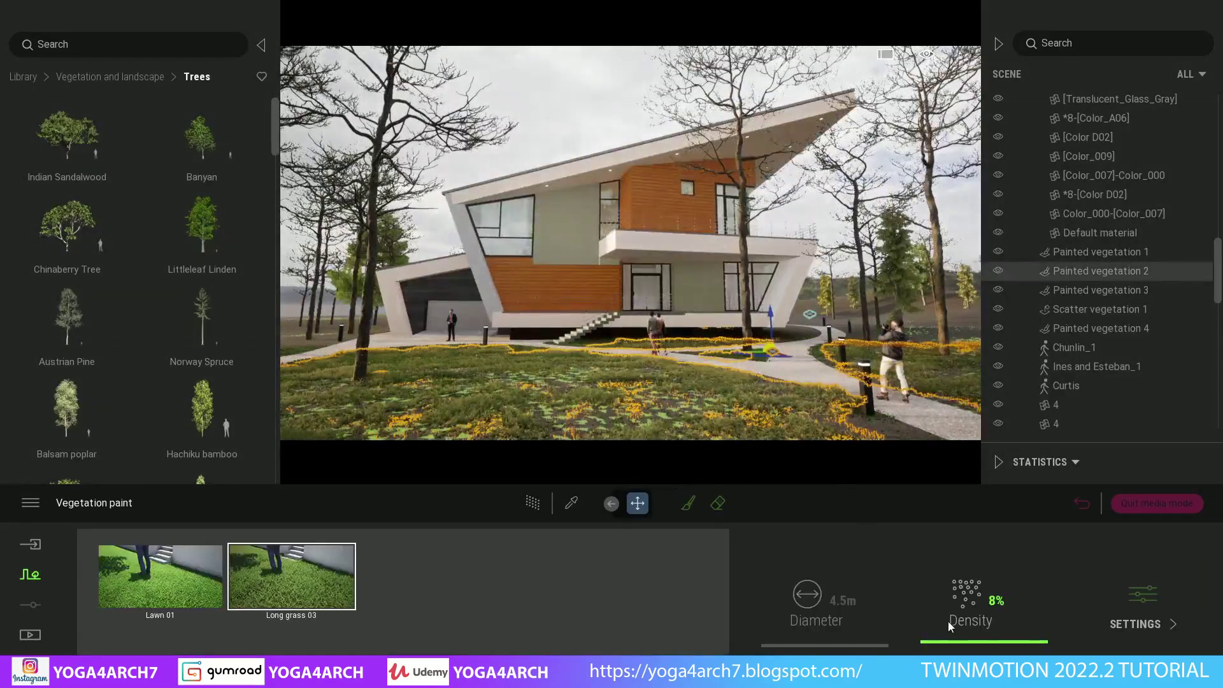
drag(951, 635, 956, 629)
click(1132, 594)
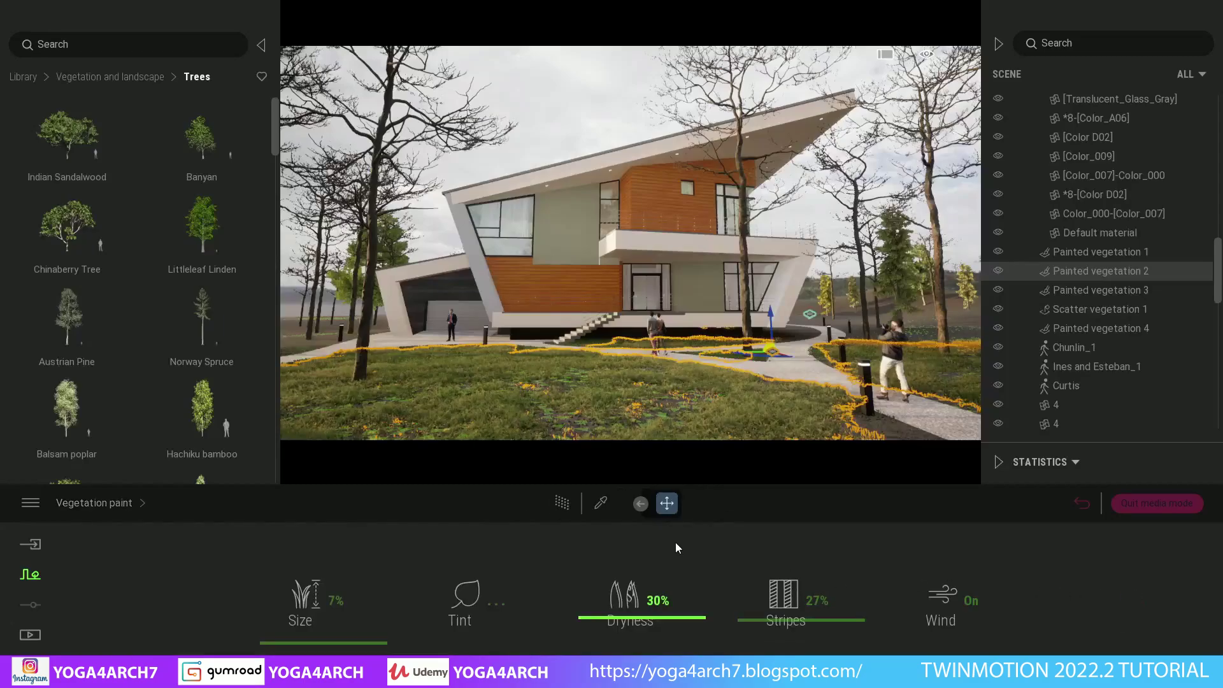
drag(642, 623, 645, 650)
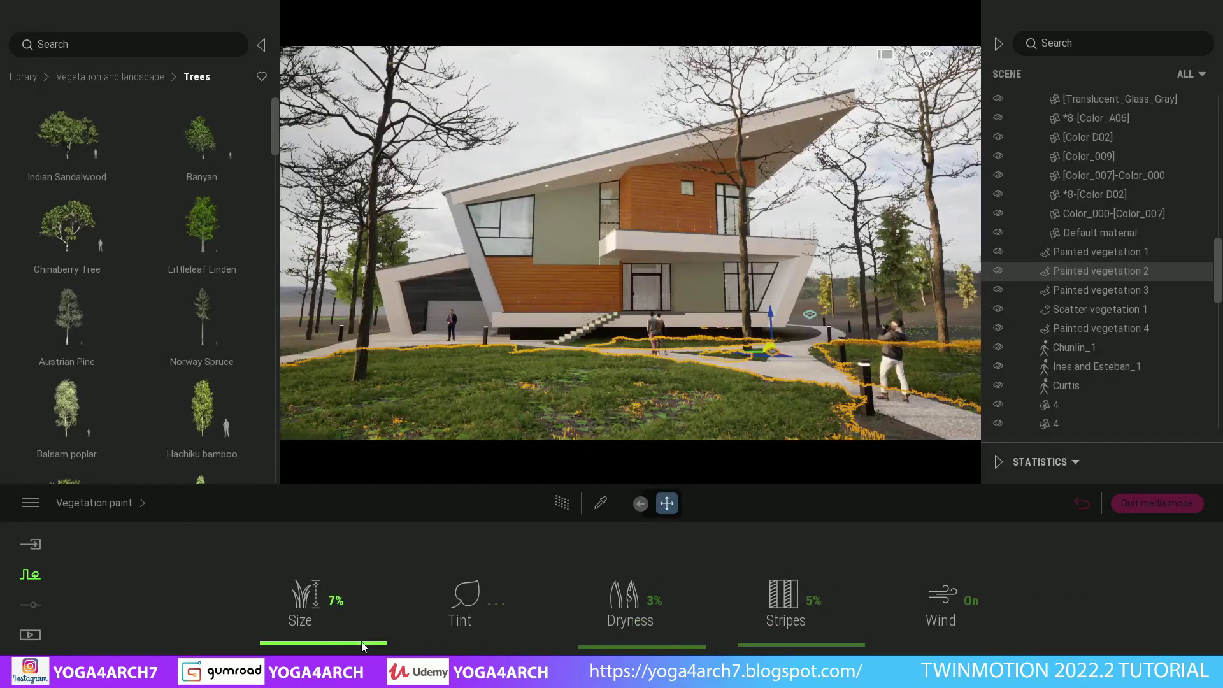
mouse_move(355, 645)
mouse_down()
mouse_move(355, 663)
mouse_move(391, 635)
mouse_up()
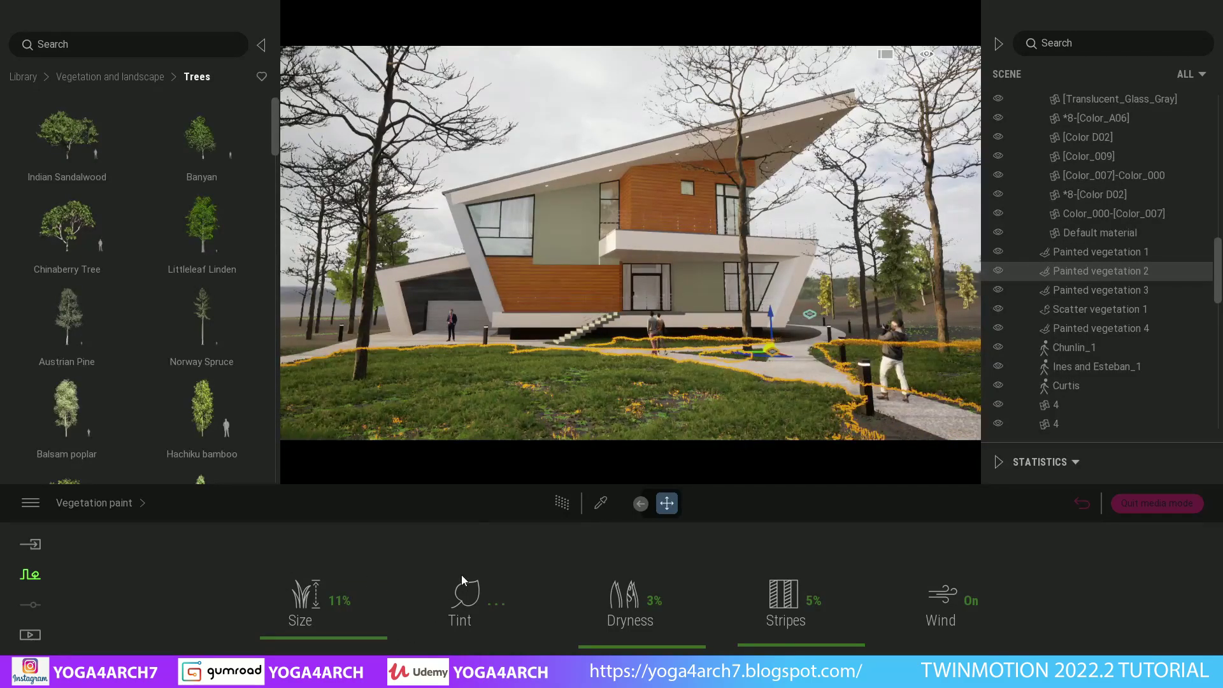
click(556, 107)
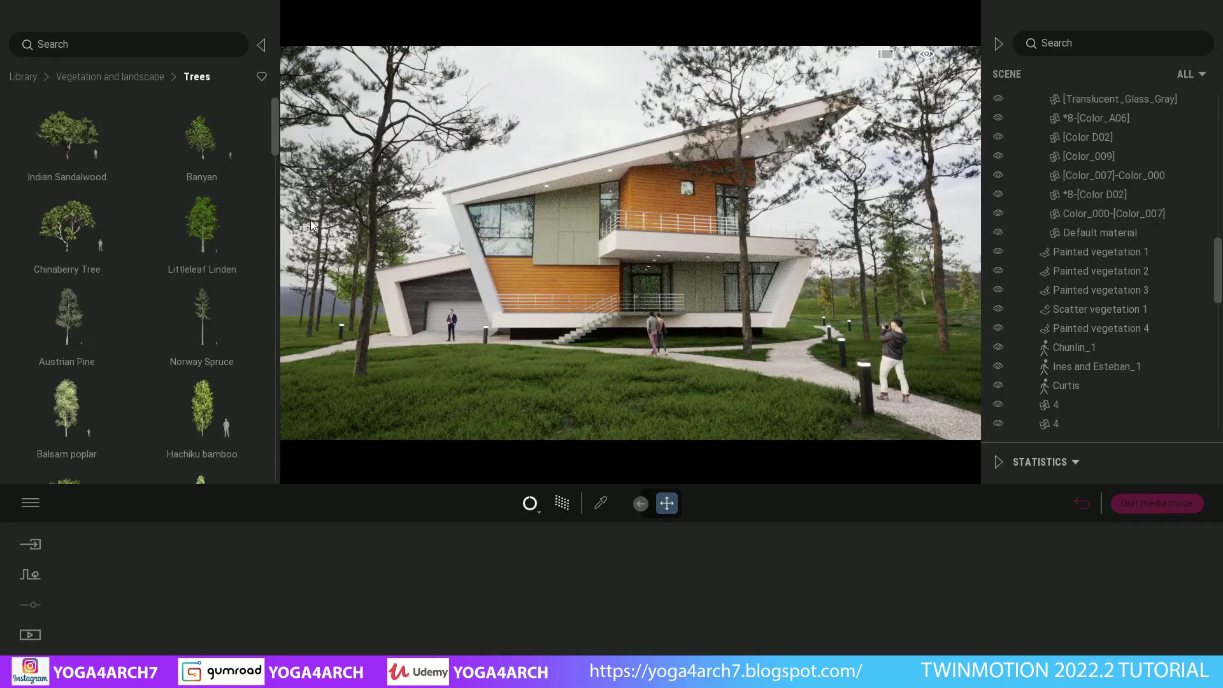
mouse_move(201, 315)
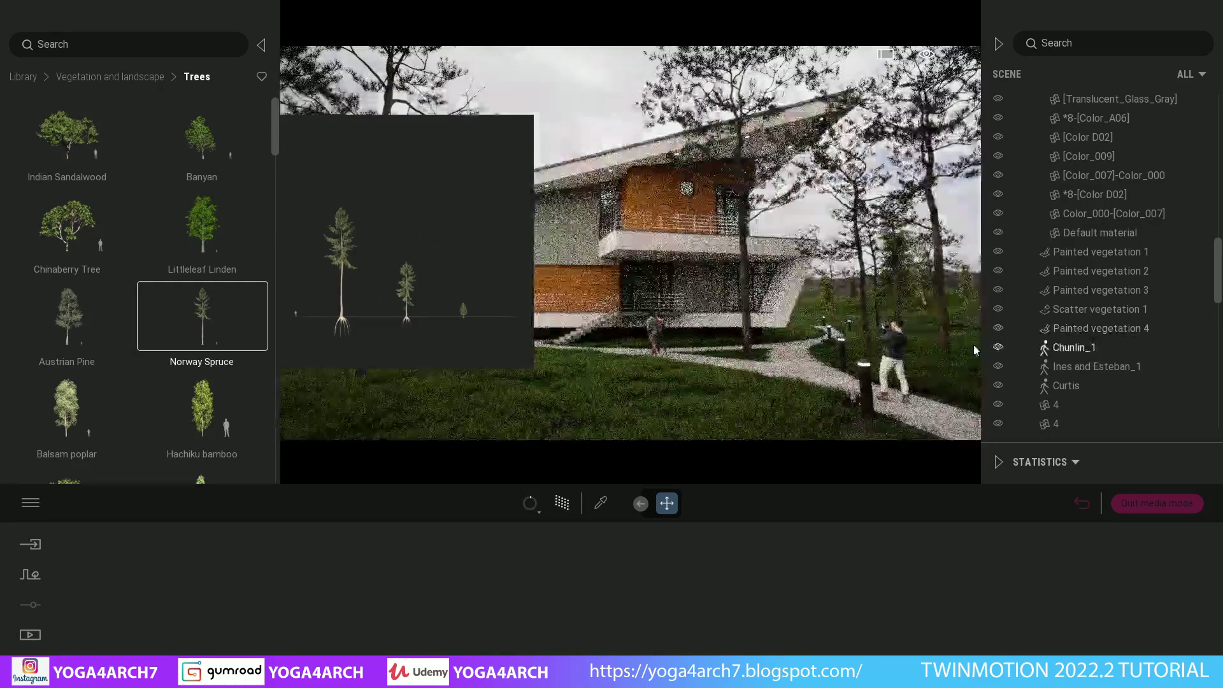
Step: Place a Norway Spruce on the lawn beside the house
mouse_move(395, 293)
mouse_down()
mouse_move(962, 347)
mouse_move(544, 328)
mouse_move(672, 360)
mouse_up()
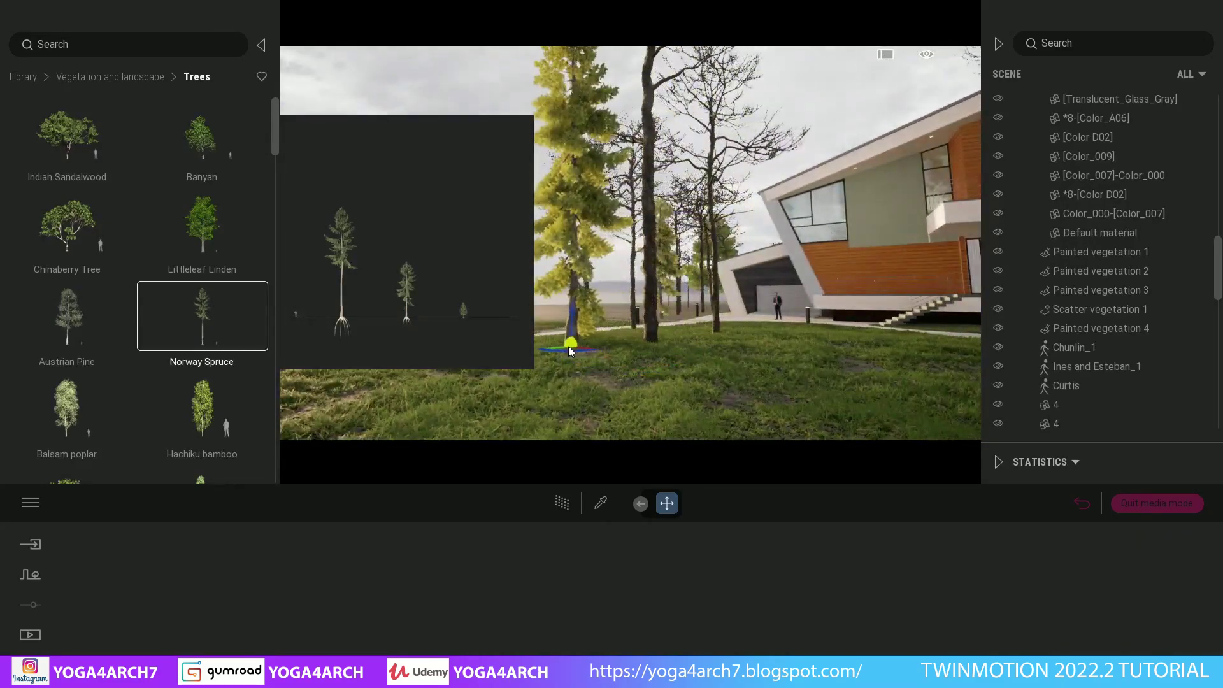
drag(672, 358, 653, 356)
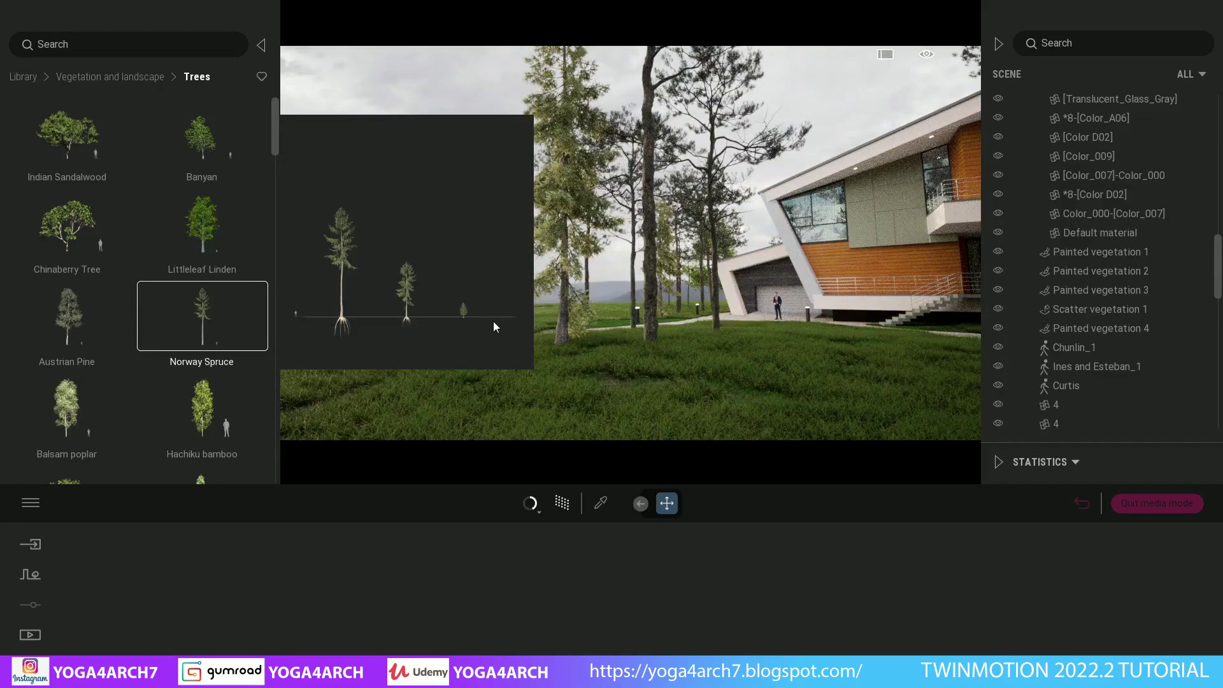
scroll(123, 247, down, 2)
scroll(123, 246, down, 2)
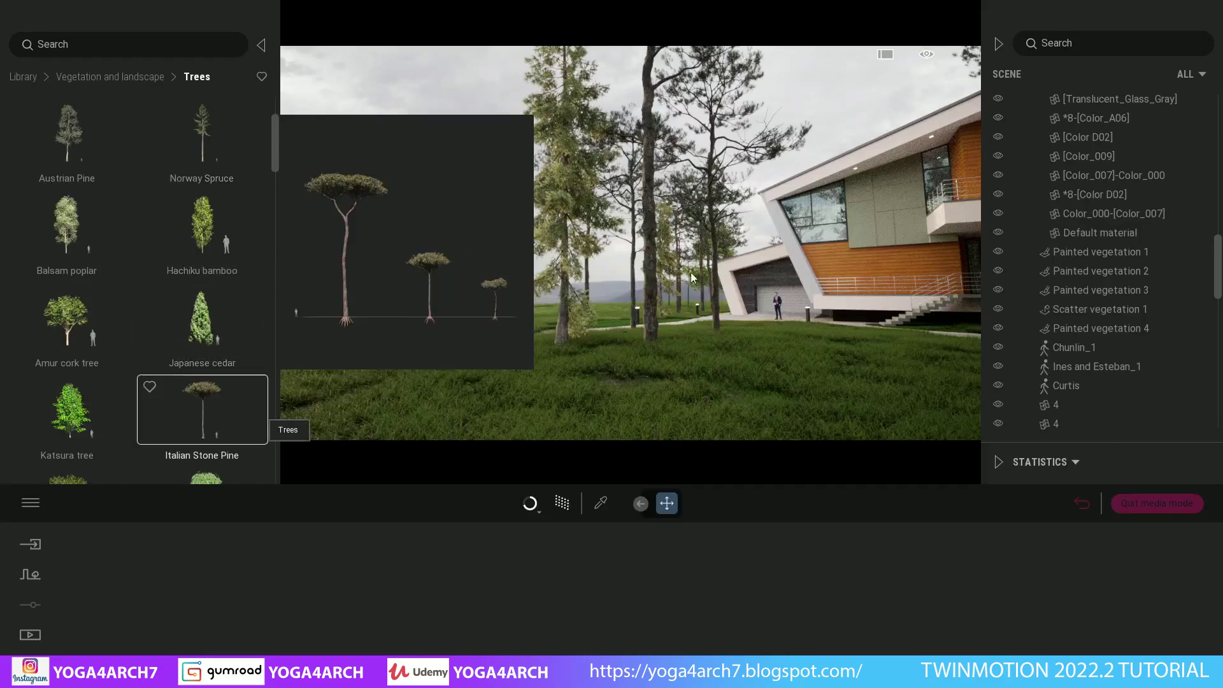
Step: Add an Italian Stone Pine, move it back and left, and focus on it
drag(202, 408, 656, 314)
right_drag(610, 319, 892, 357)
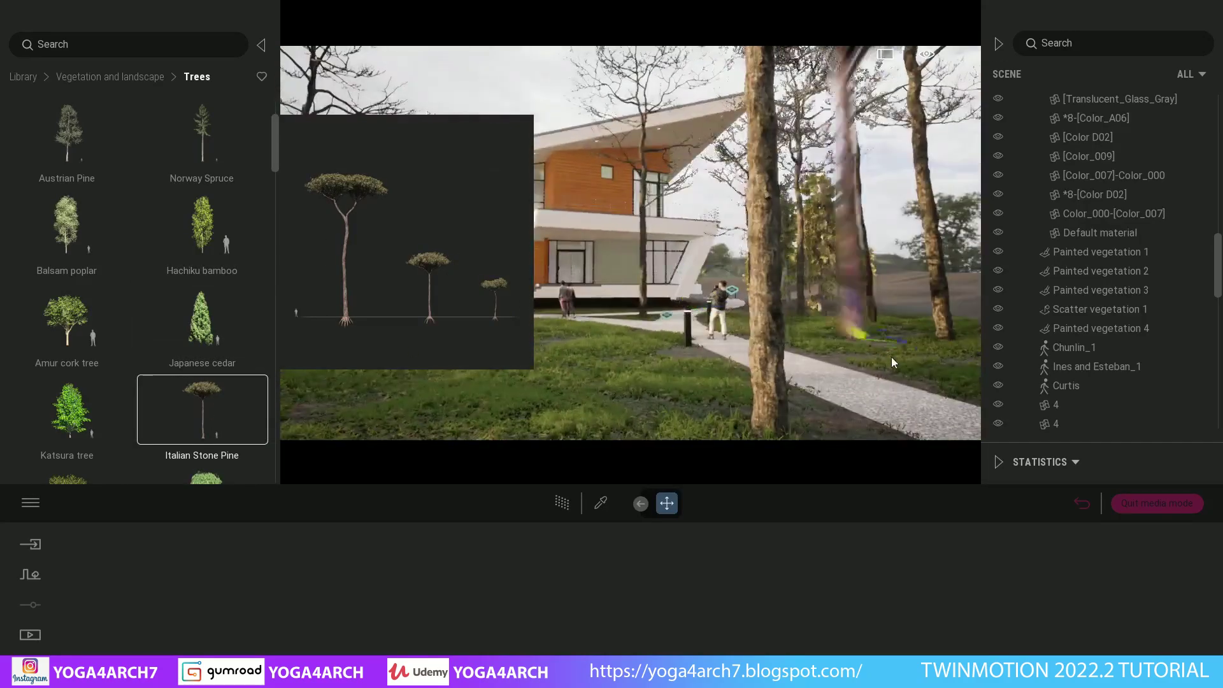
mouse_move(914, 315)
mouse_down()
mouse_move(818, 279)
mouse_move(844, 311)
mouse_up()
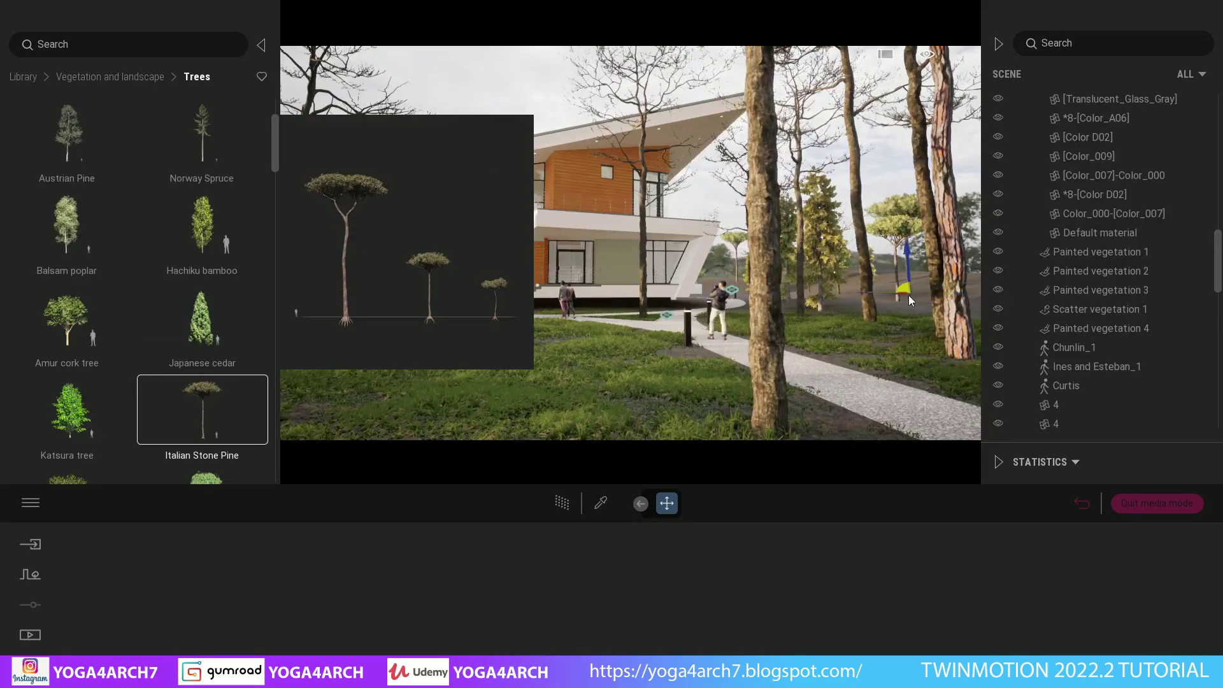
right_drag(845, 311, 608, 304)
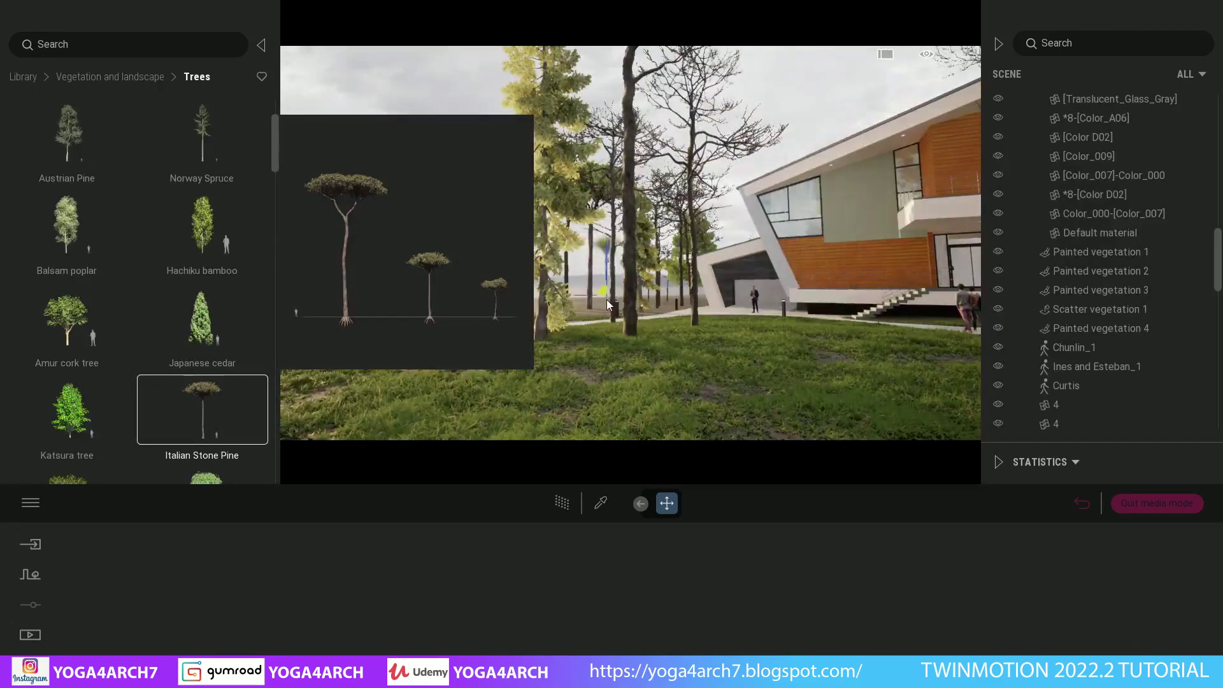
key(f)
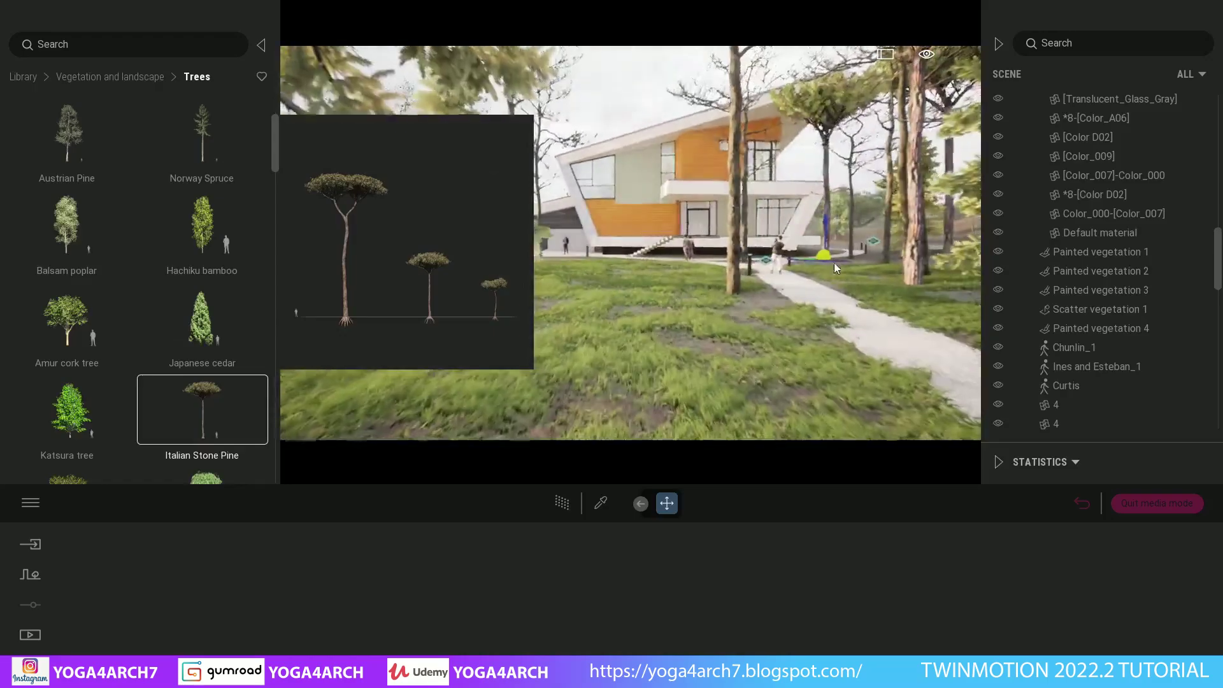
scroll(637, 376, down, 3)
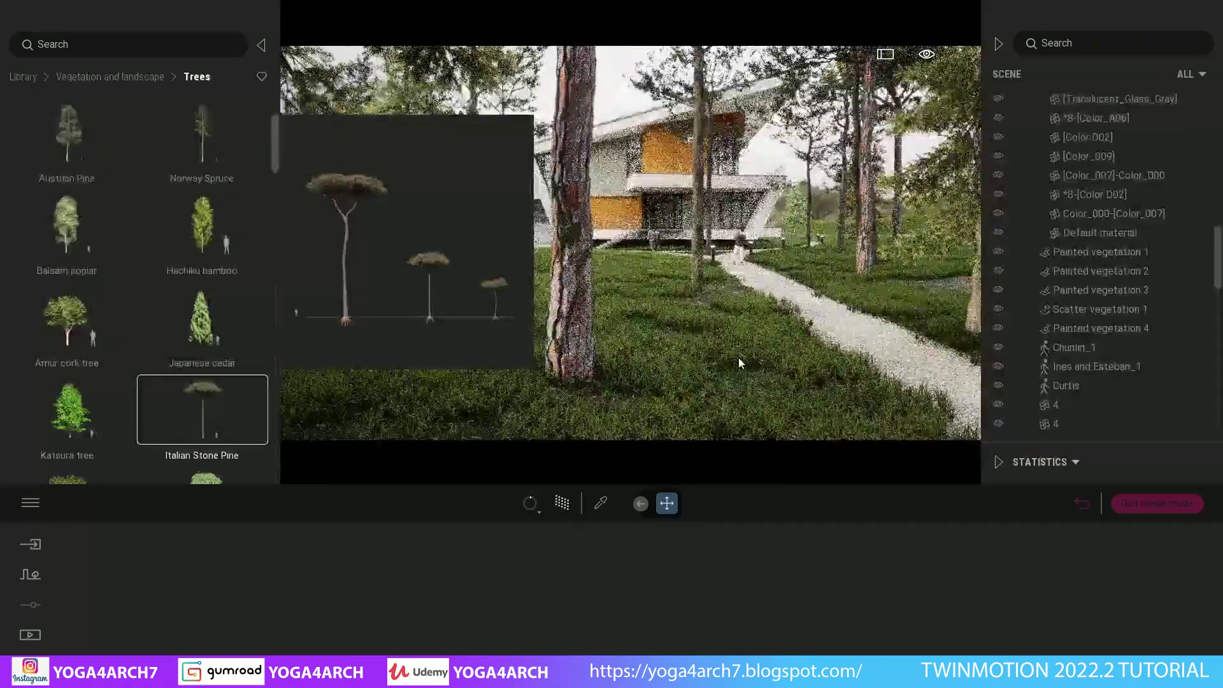
scroll(695, 312, up, 3)
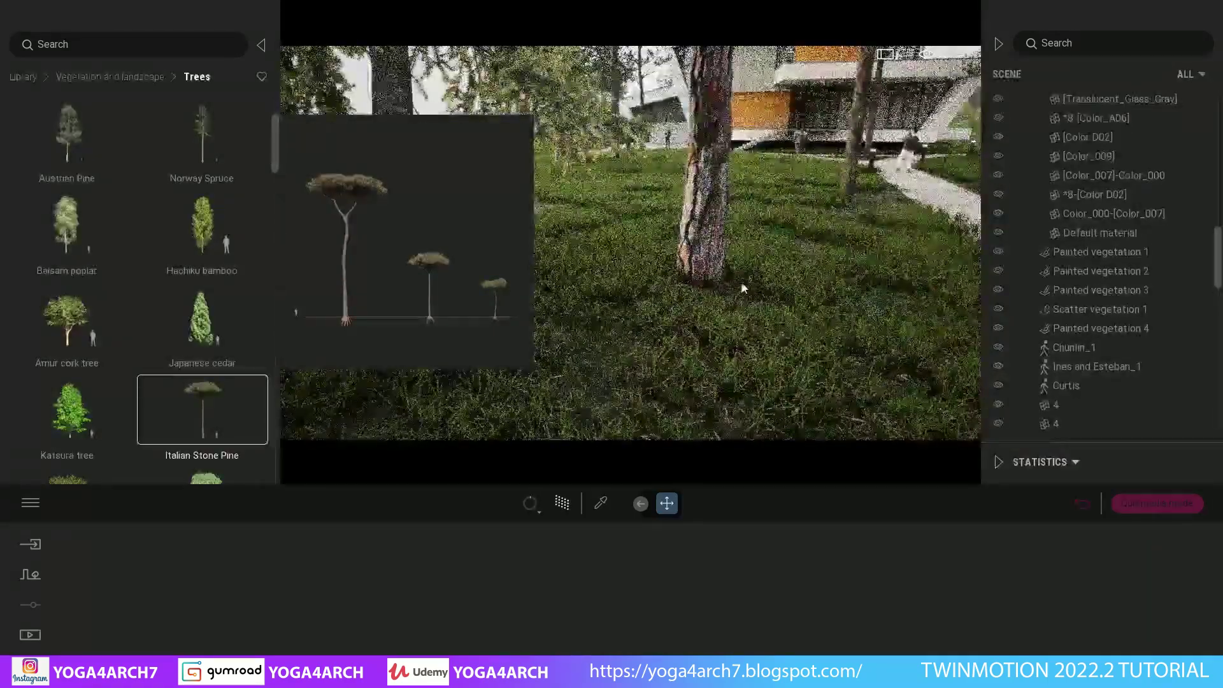
Step: Drop the Painted vegetation 2 grass density to 0%, then set it to 1%
click(737, 372)
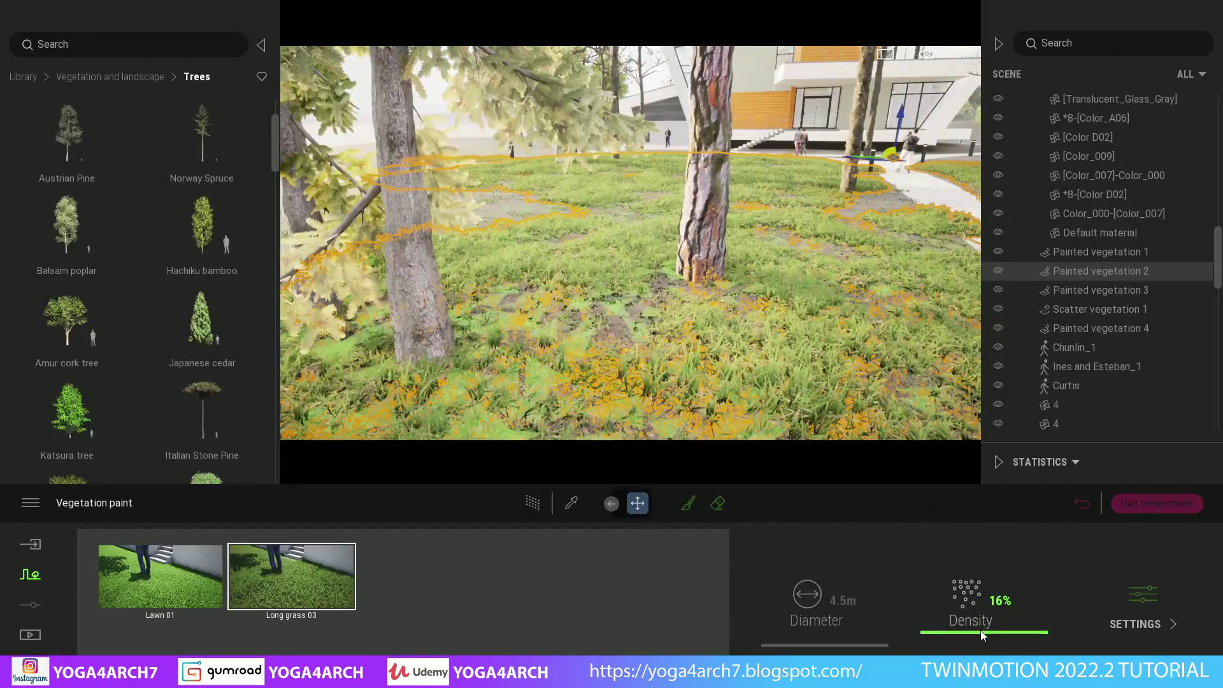
drag(980, 630, 983, 651)
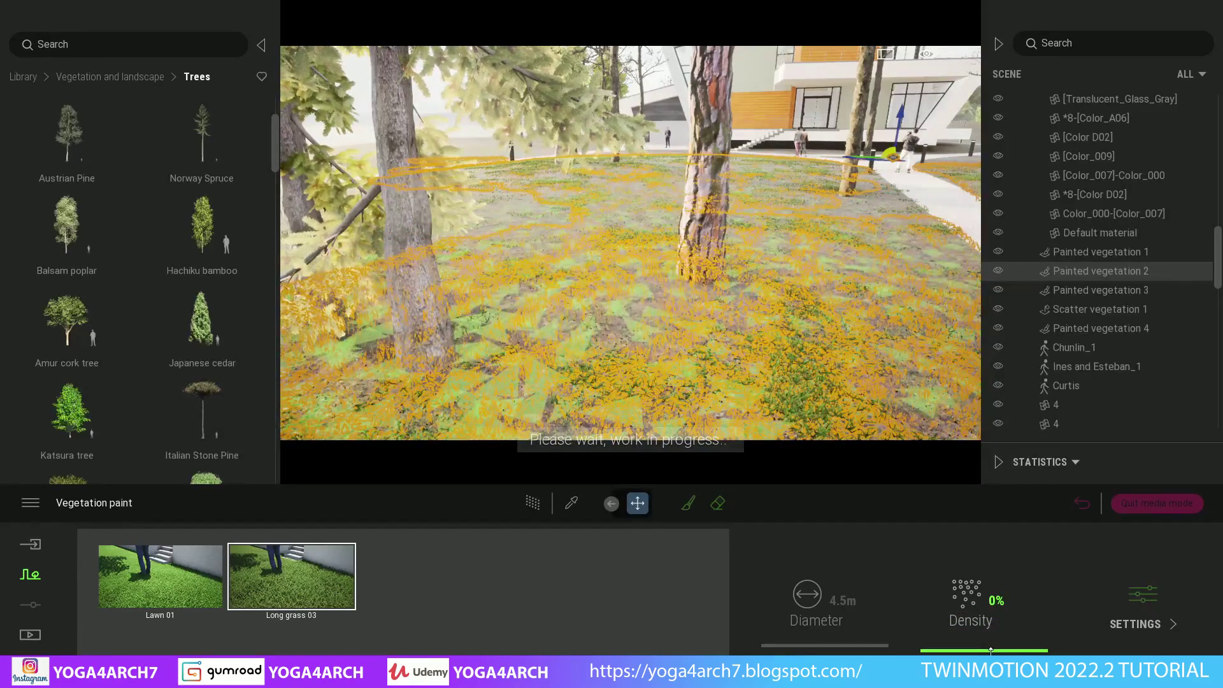
drag(991, 653, 990, 645)
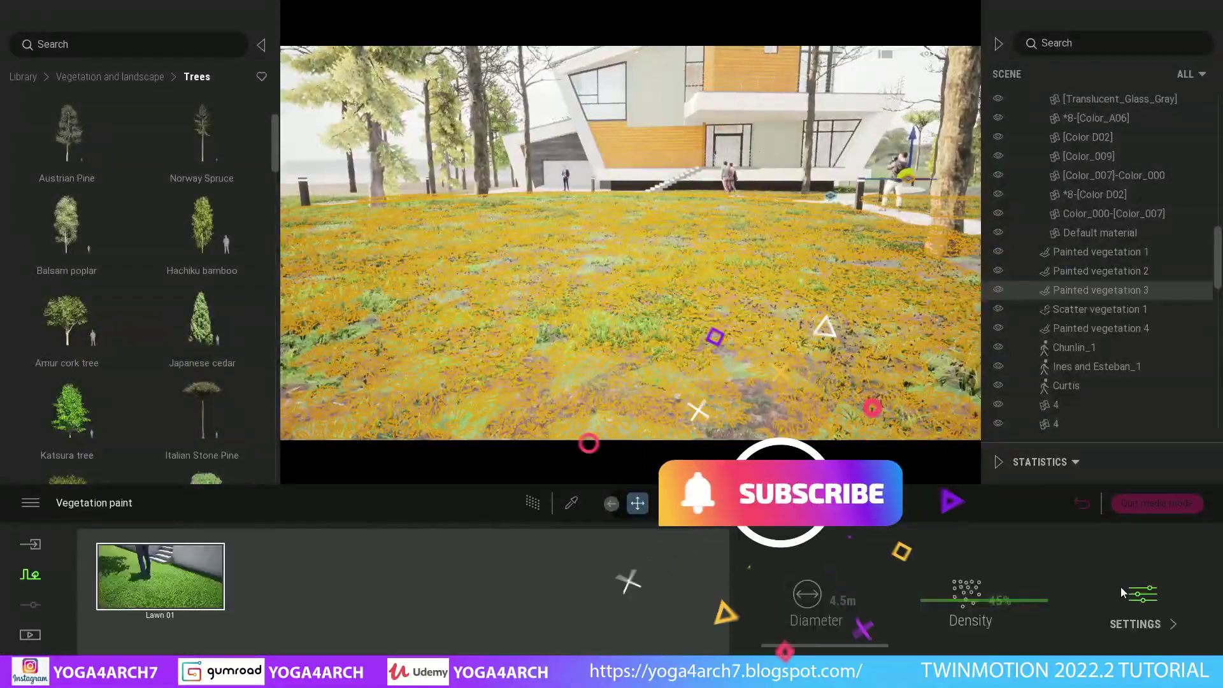
Step: Tint the painted grass pale green EAFFD5 and return to the Media section
click(1122, 590)
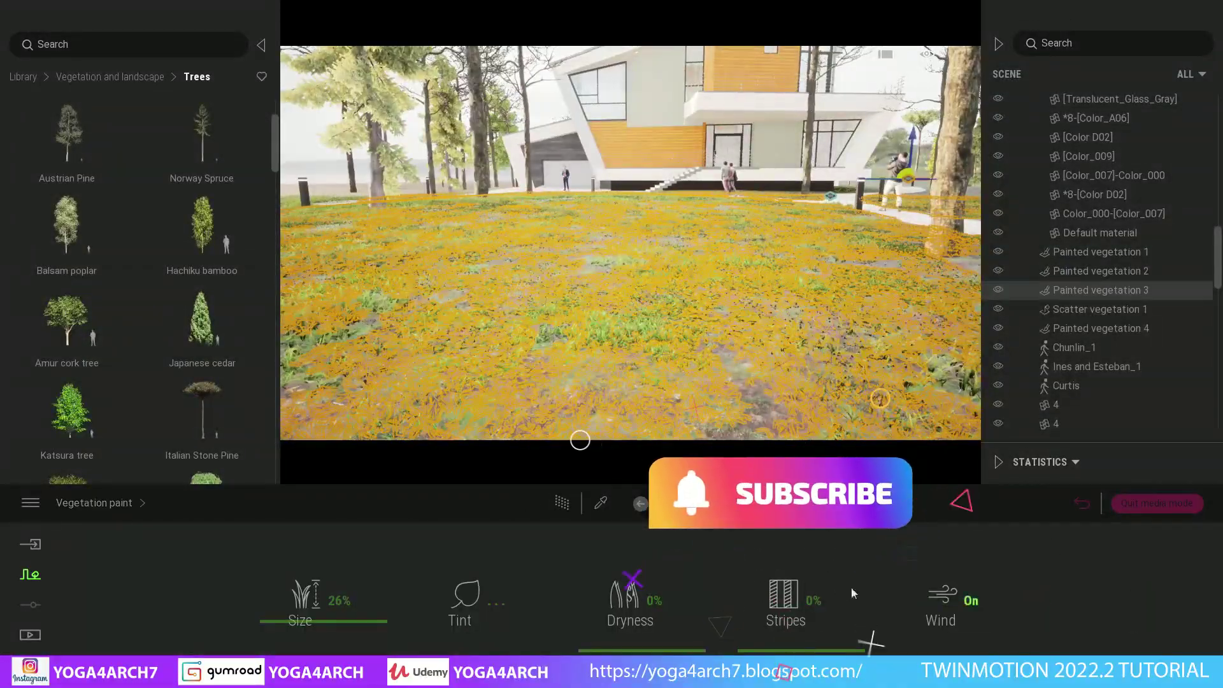
click(467, 602)
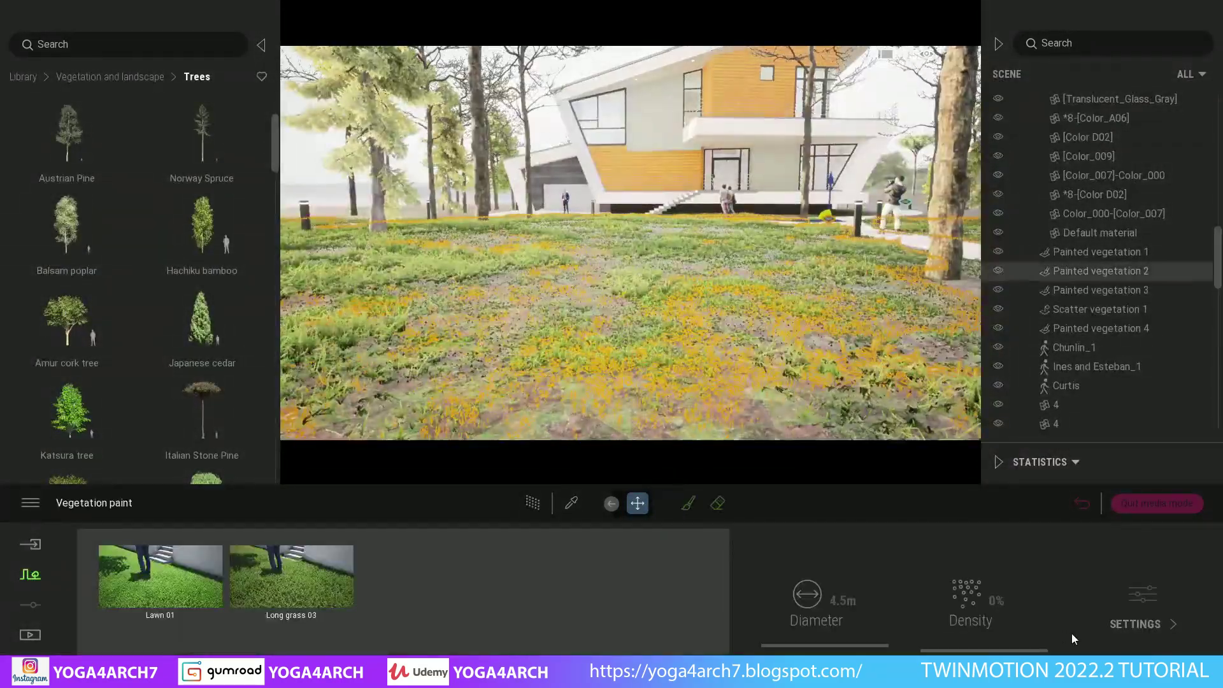
click(1133, 600)
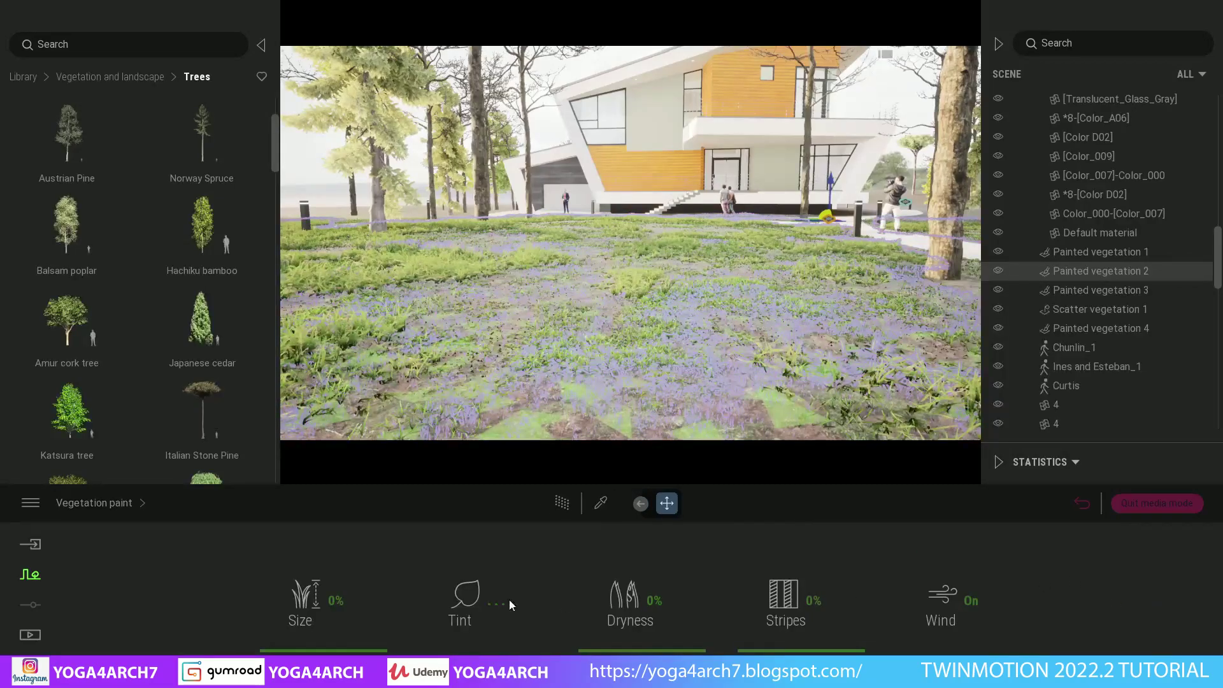
click(478, 602)
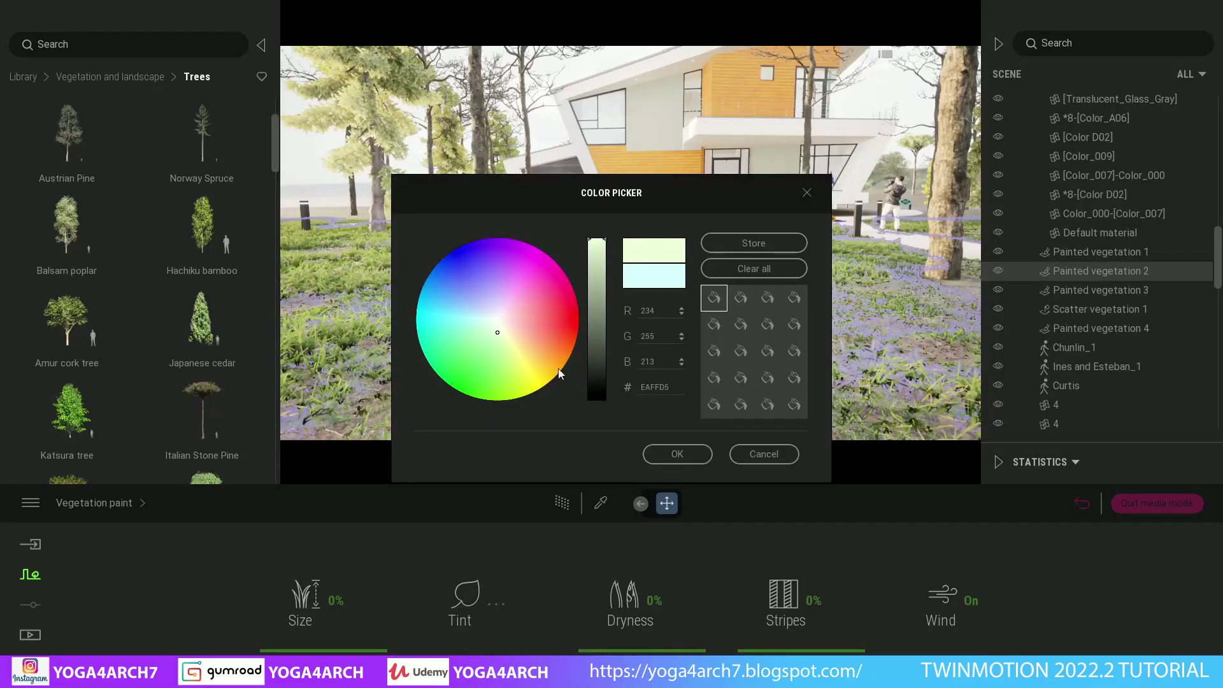
click(677, 454)
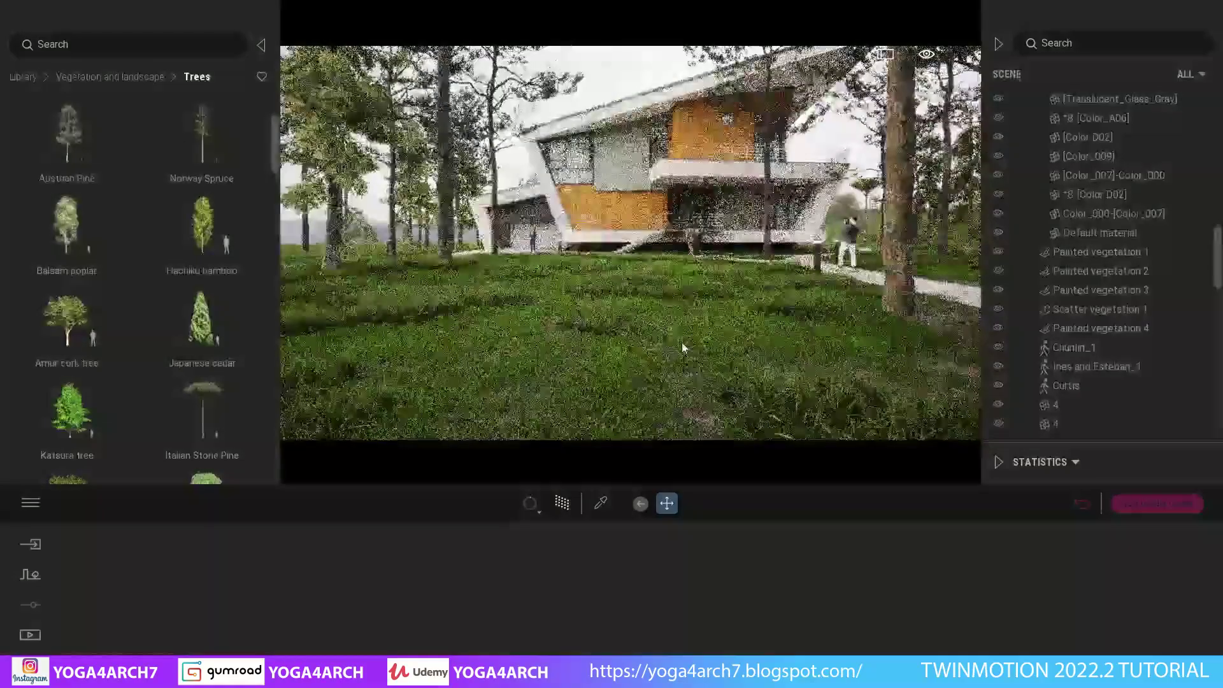
click(30, 634)
Step: Switch the viewport to the Image1 view and browse the Vegetation and landscape library
click(245, 595)
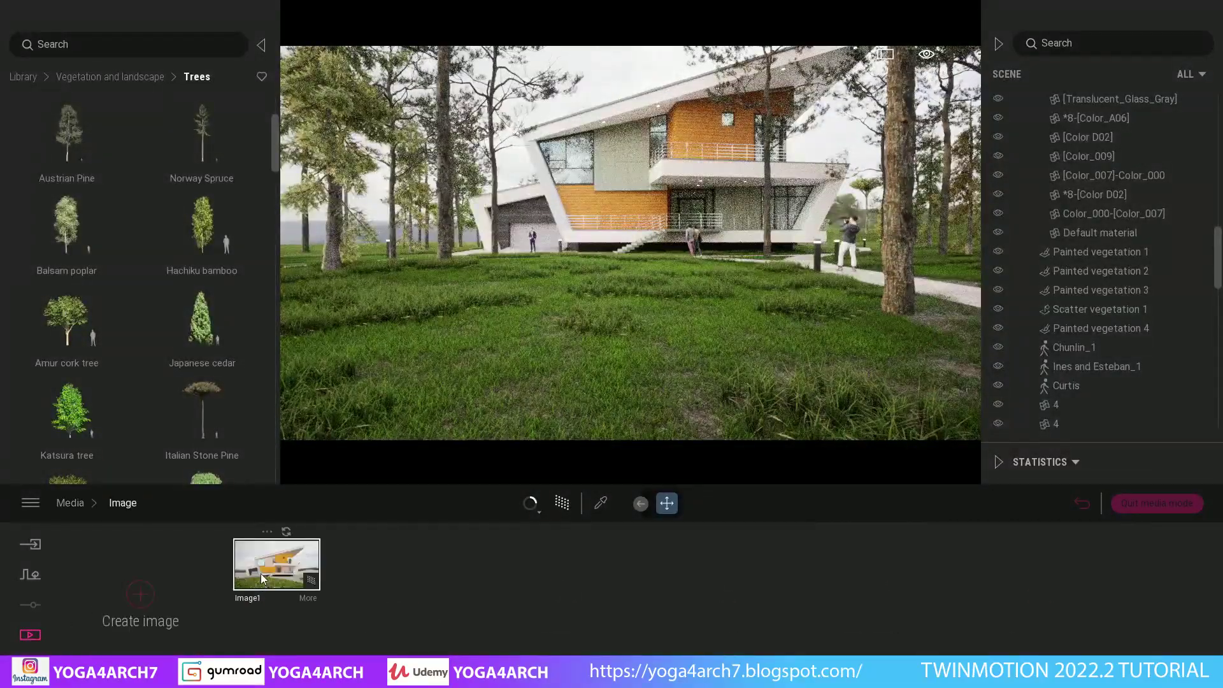
click(261, 573)
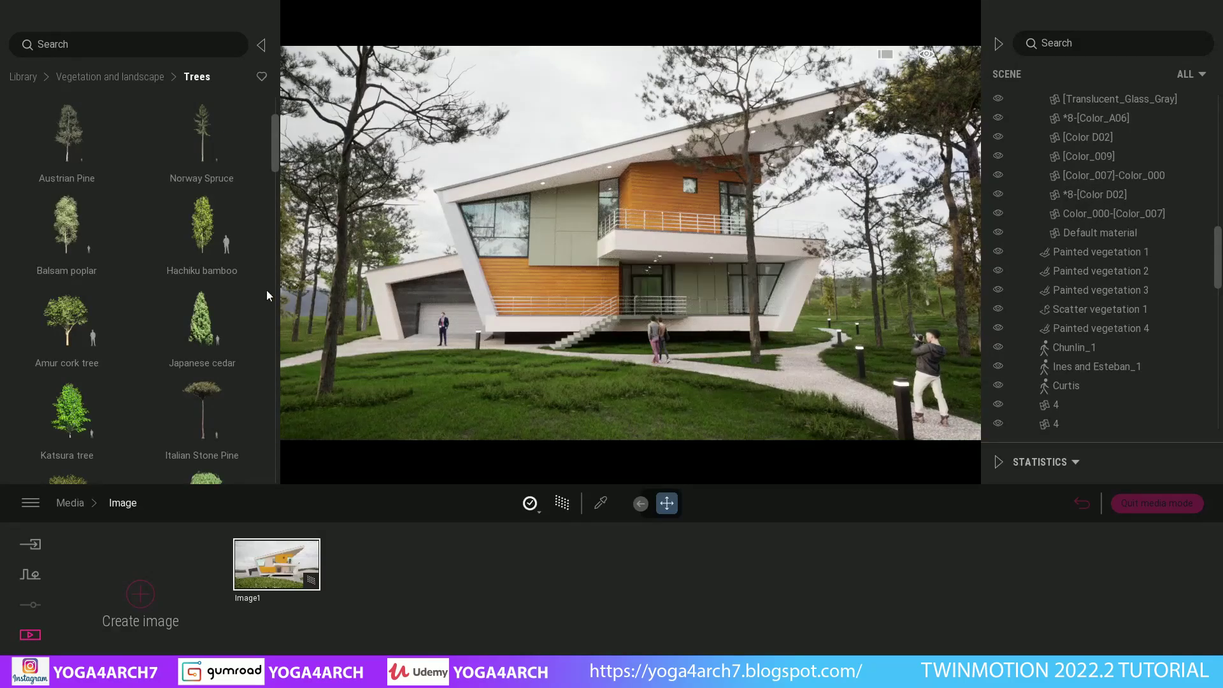
click(23, 77)
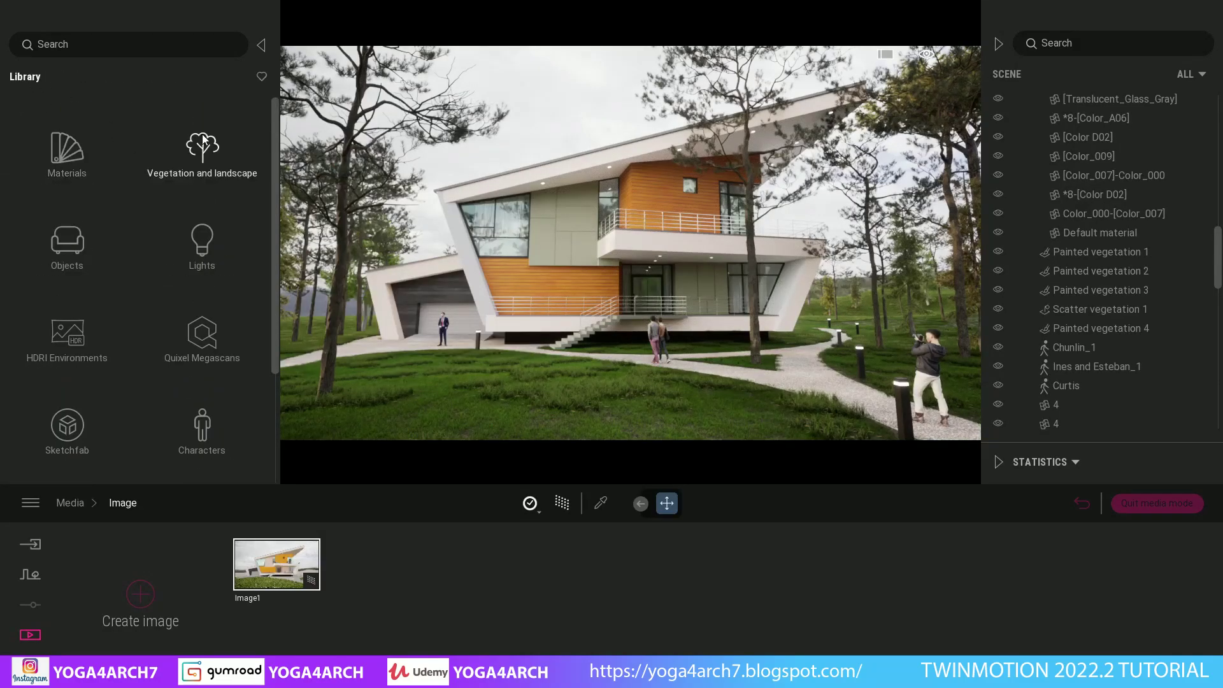
click(202, 138)
click(207, 146)
click(116, 77)
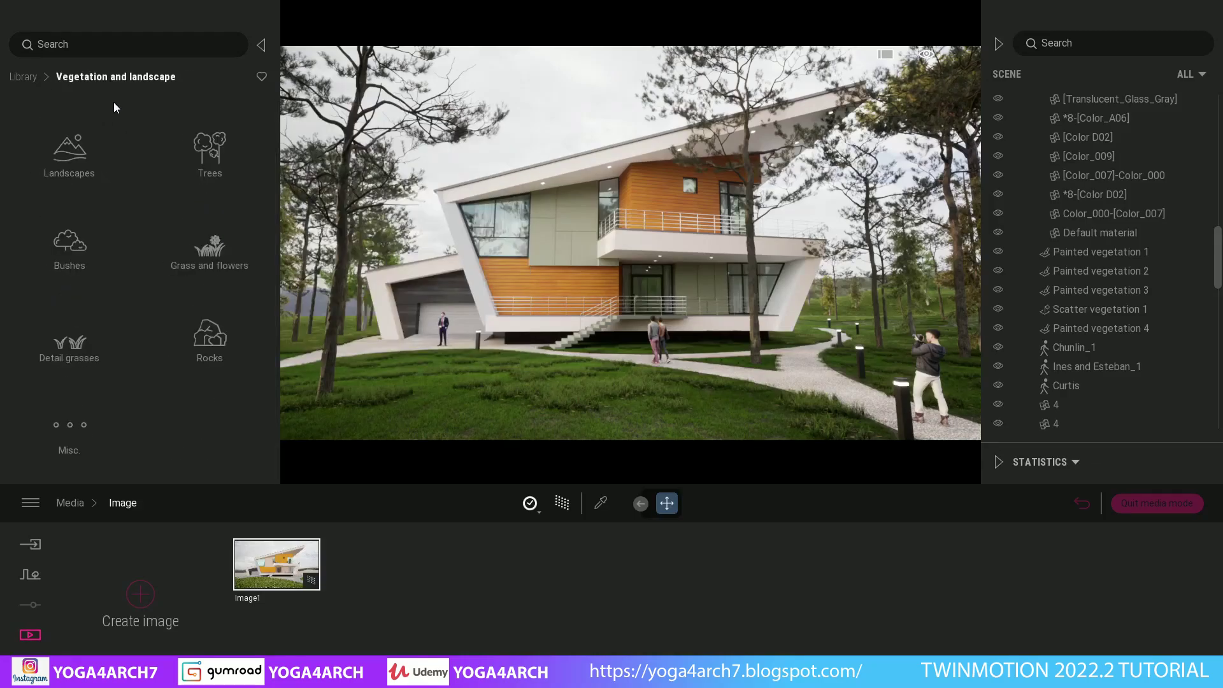
click(98, 343)
mouse_move(209, 224)
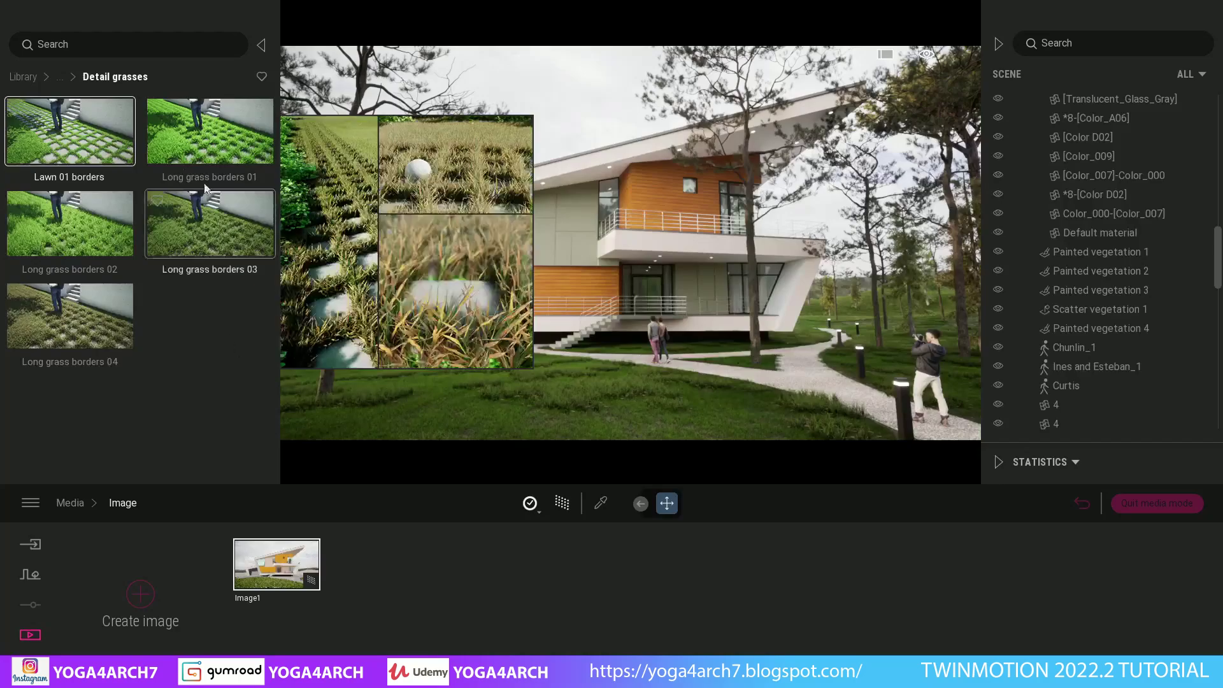
Step: Start a new vegetation paint and pick Clovers 02 from Grass and flowers
click(33, 582)
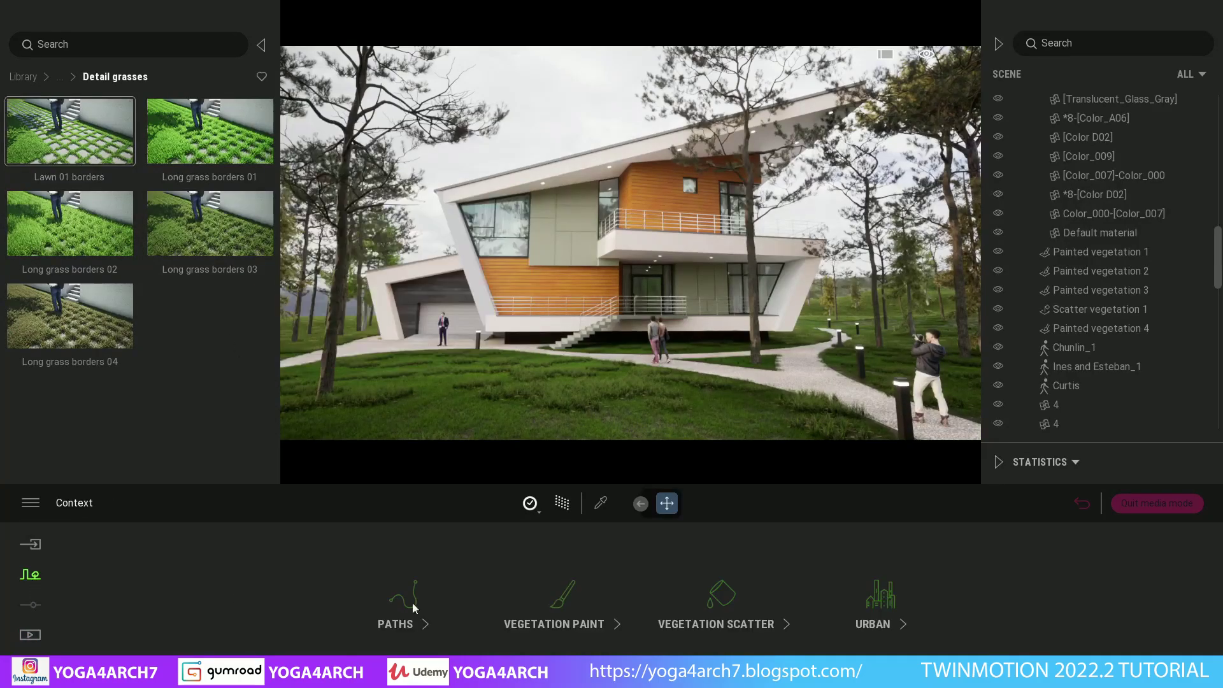
click(556, 602)
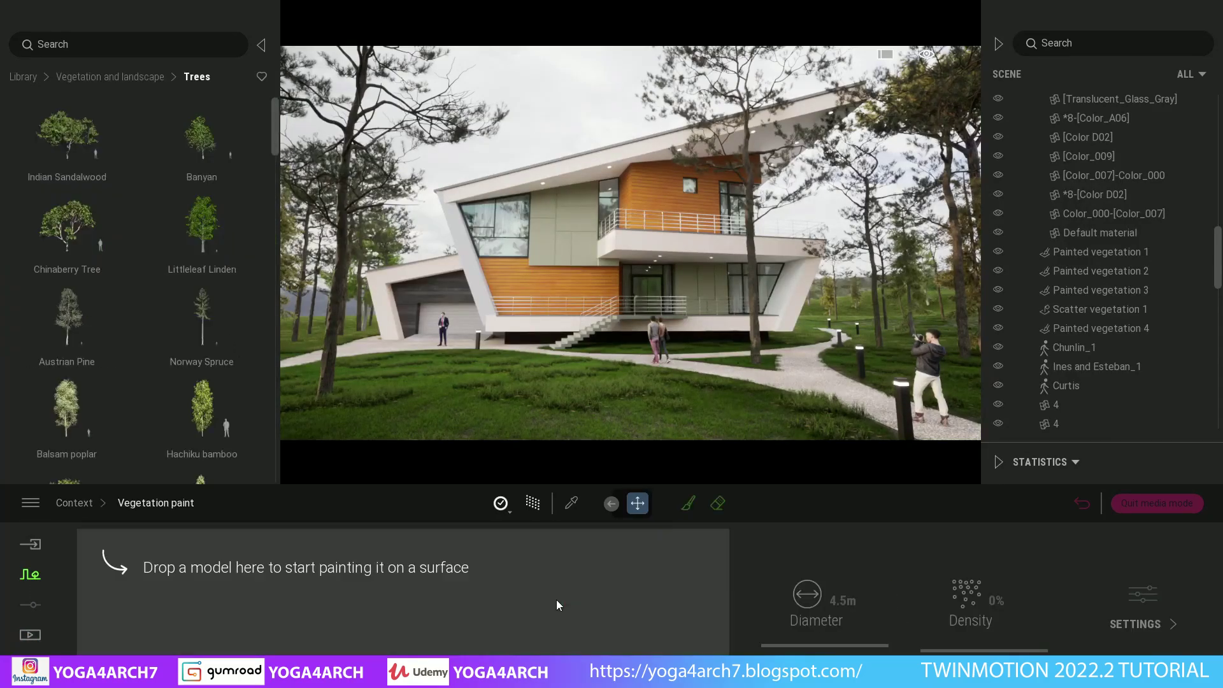
click(132, 77)
click(212, 141)
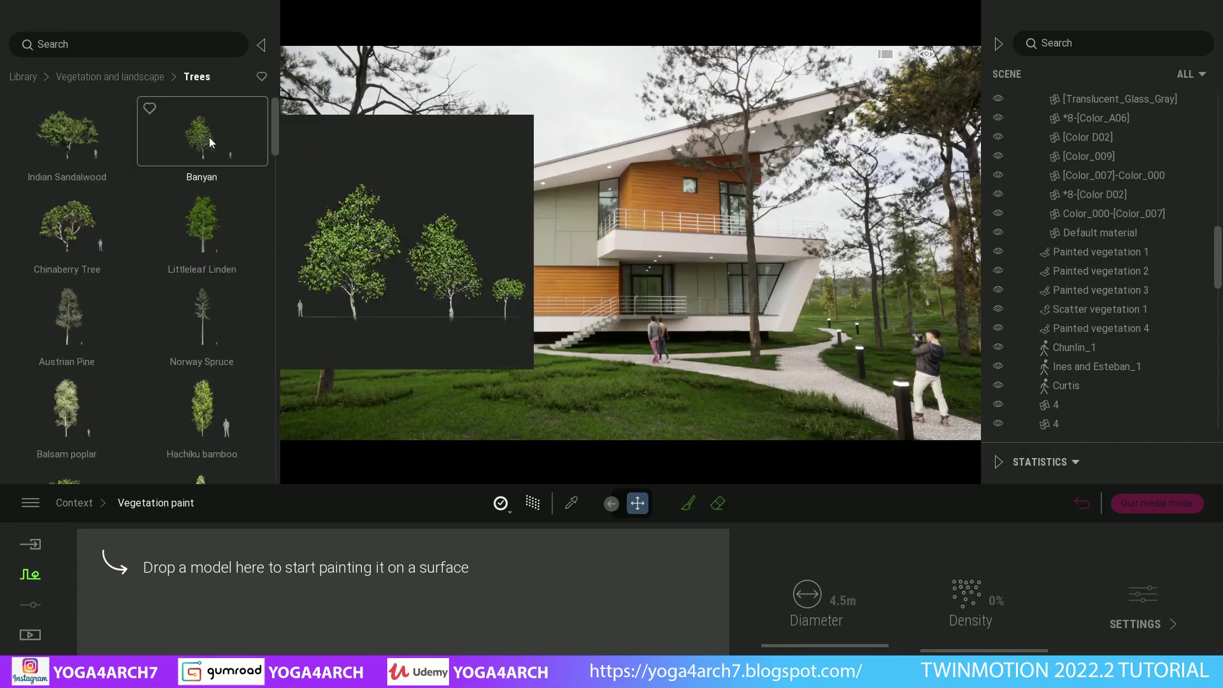
click(122, 78)
click(194, 264)
scroll(191, 271, down, 3)
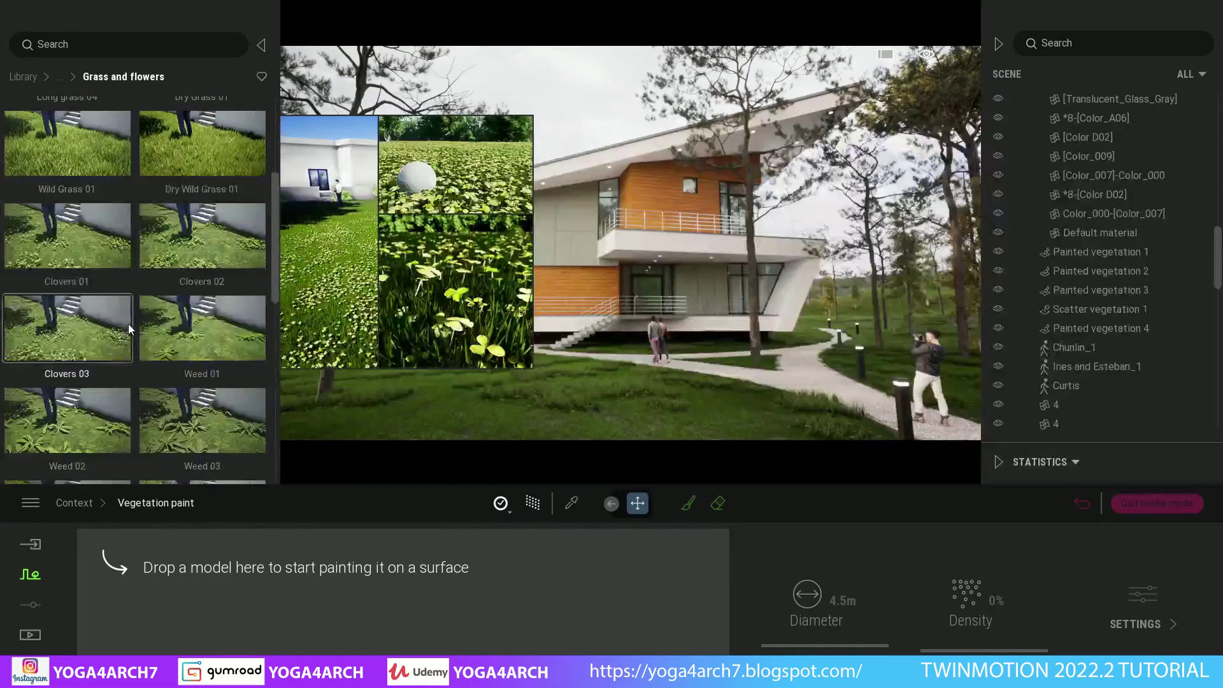
click(183, 242)
Step: Load Clovers 02, lower the density, and paint clovers across the lawn under the stairs
drag(239, 249, 255, 586)
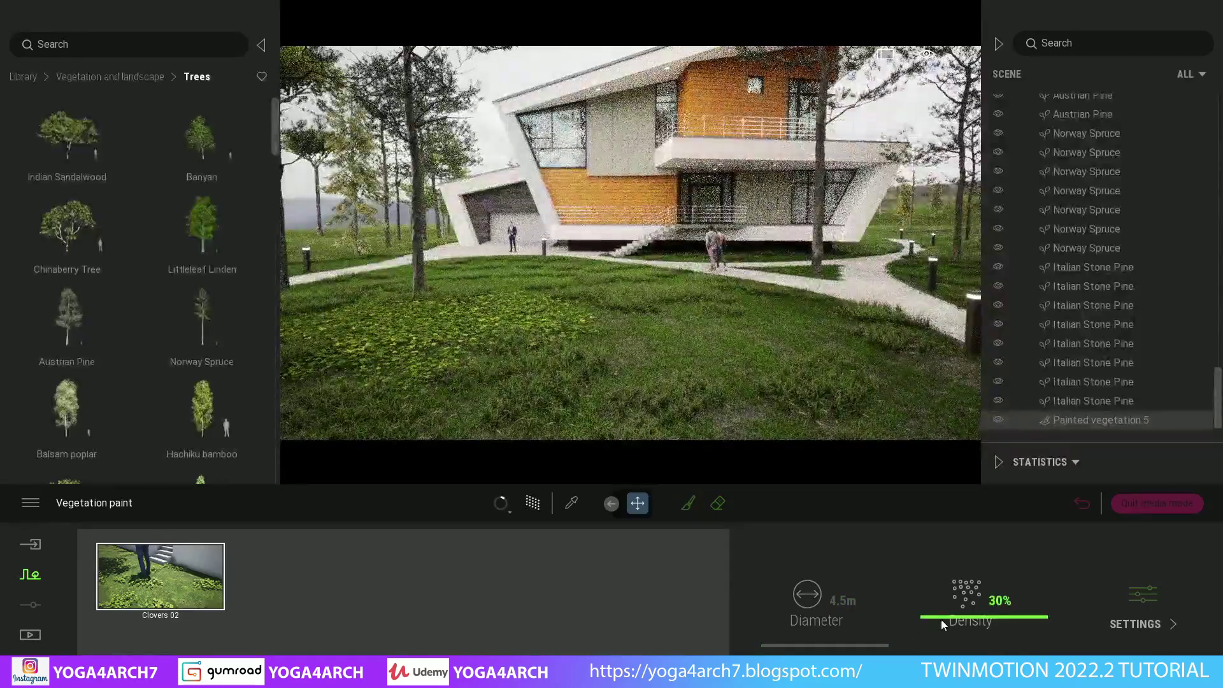
drag(941, 619, 923, 619)
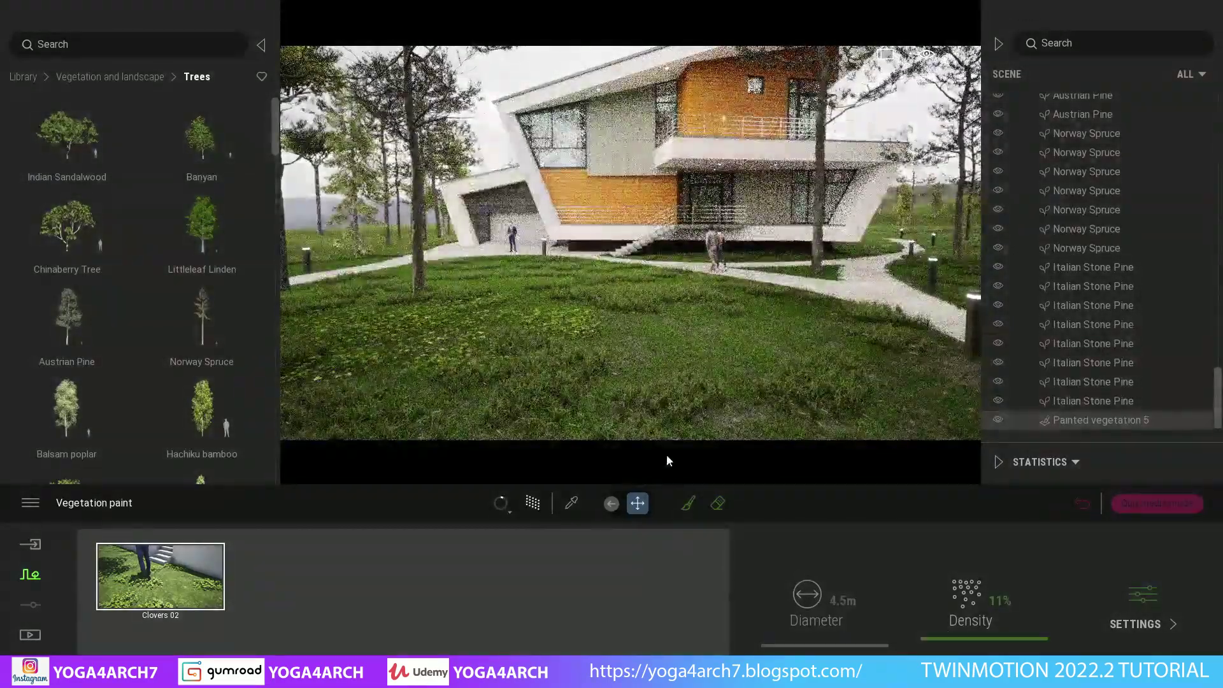
click(689, 502)
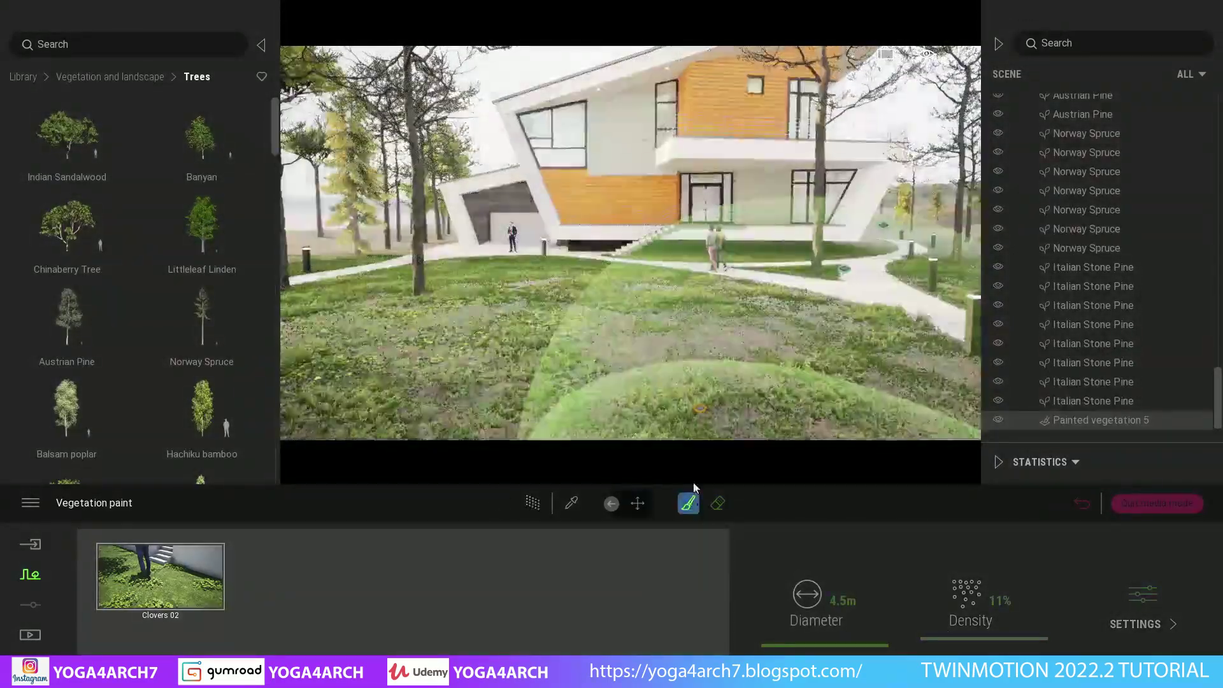
mouse_move(731, 396)
right_down()
mouse_move(506, 319)
mouse_move(548, 297)
mouse_move(572, 261)
right_up()
right_drag(744, 274, 701, 242)
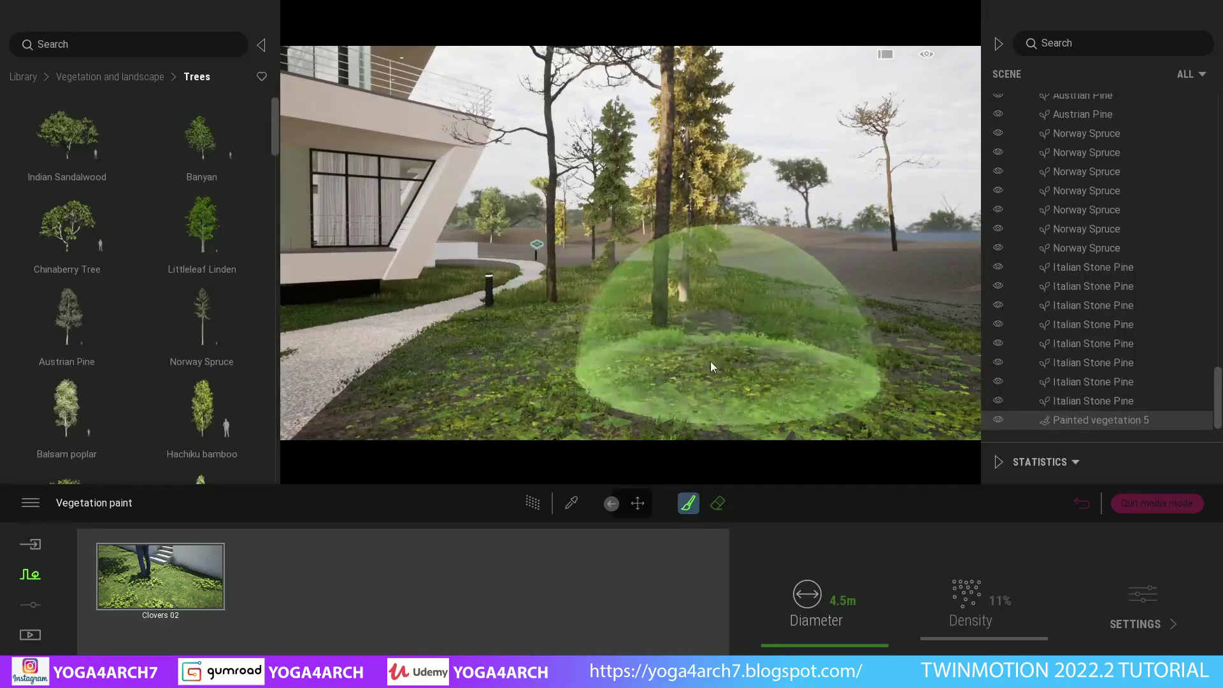
mouse_move(709, 361)
right_down()
mouse_move(818, 334)
mouse_move(470, 205)
right_up()
right_drag(819, 340, 572, 273)
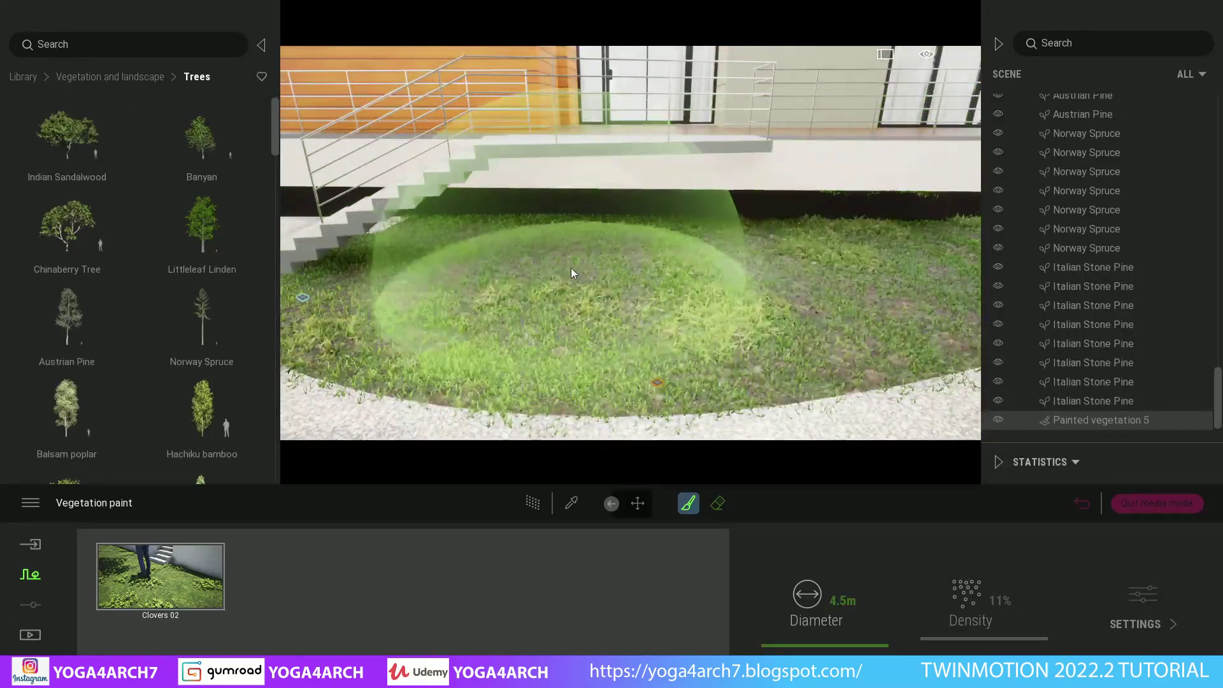
drag(572, 272, 950, 246)
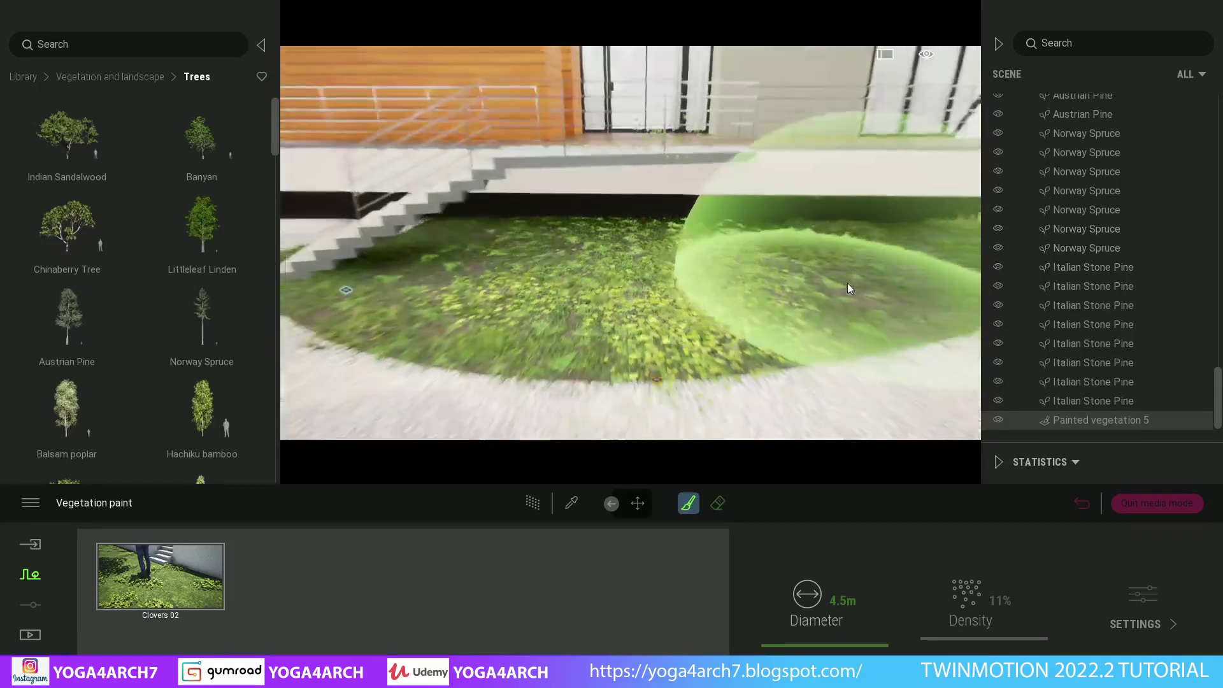
Step: Touch up the clover patches with eraser and brush, then shrink the diameter to 0.6 m
scroll(848, 281, down, 3)
click(718, 503)
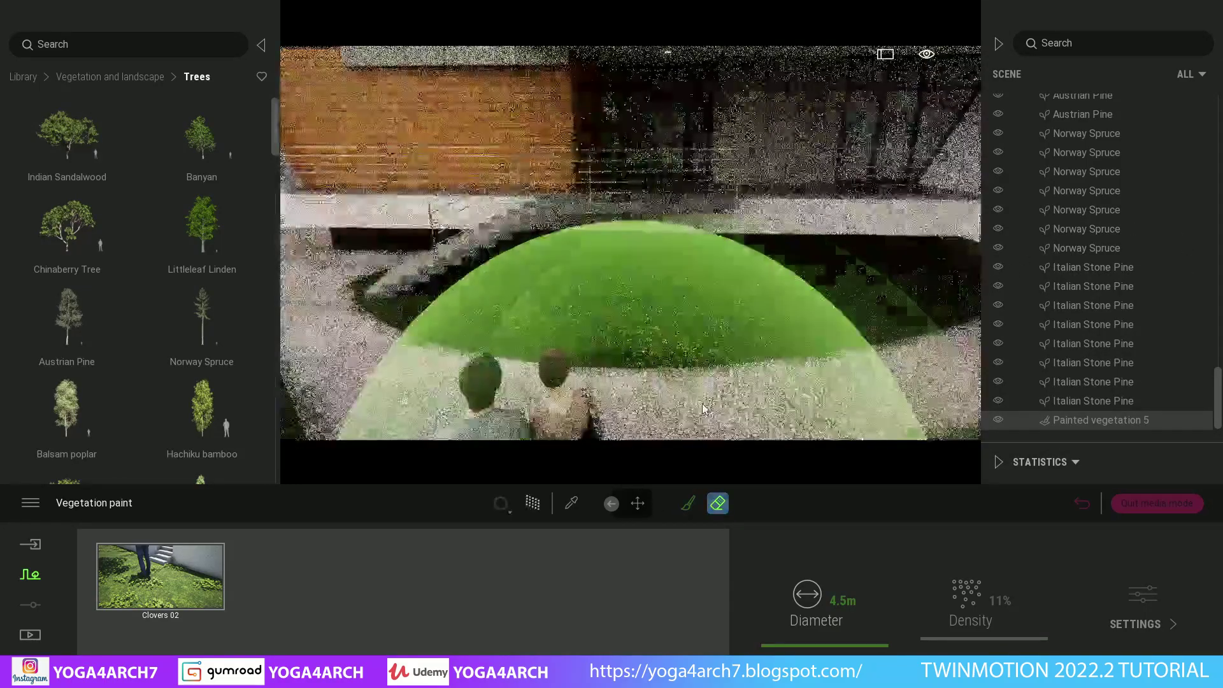
right_drag(703, 409, 910, 268)
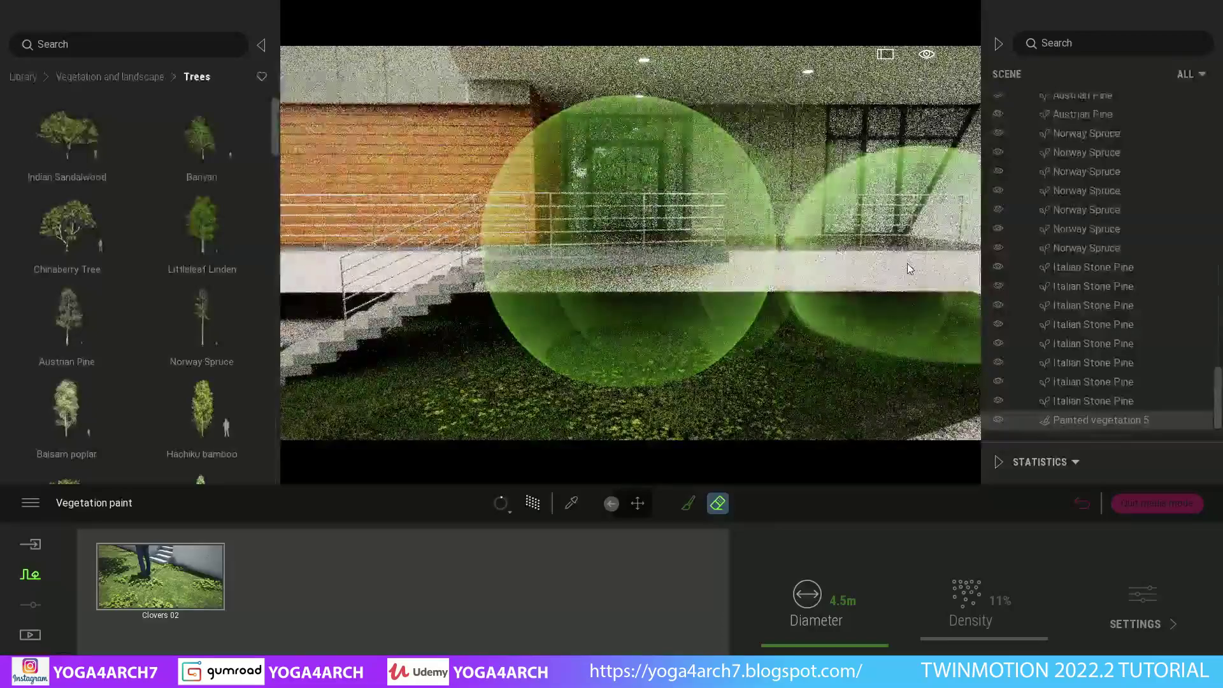
click(688, 503)
right_drag(677, 433, 593, 301)
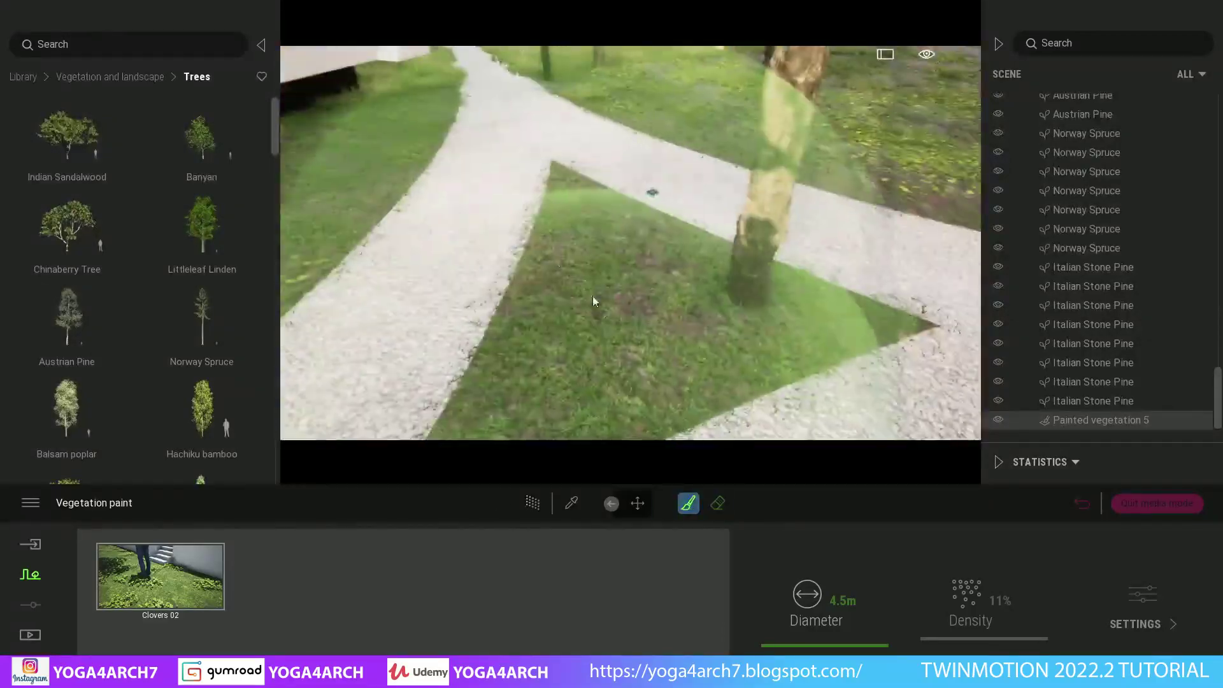
click(796, 647)
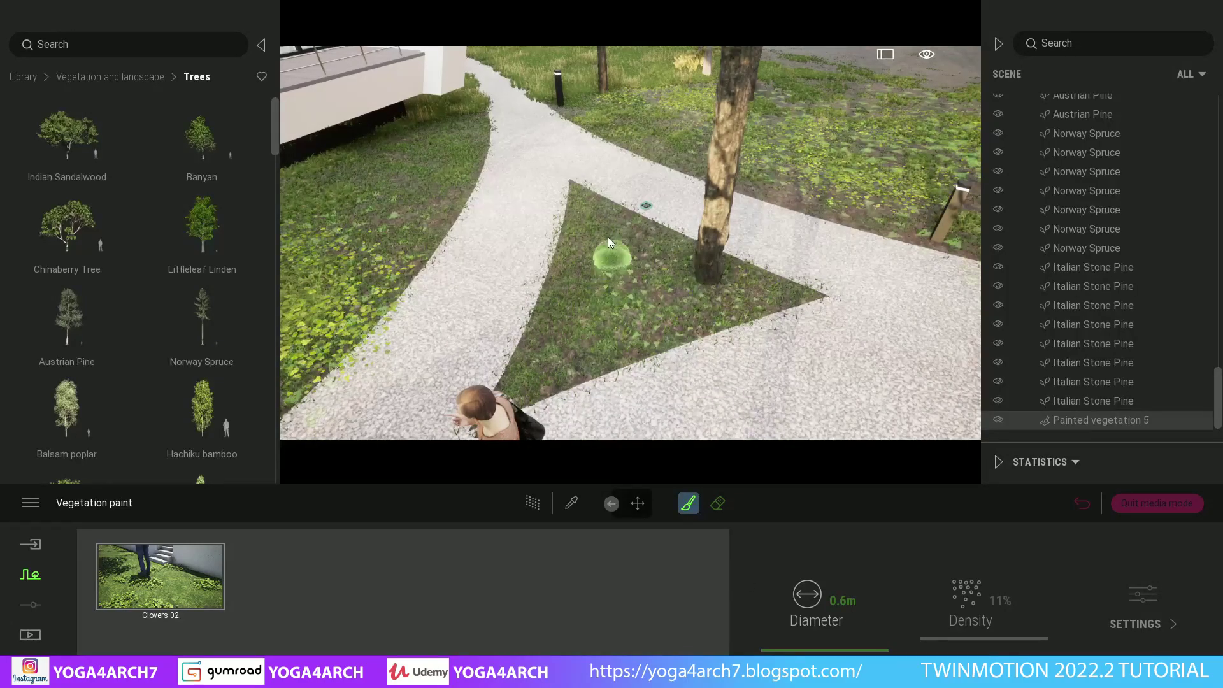
Step: Widen the brush to 4.0 m and paint clovers across the larger lawn
mouse_move(674, 318)
right_down()
mouse_move(754, 210)
mouse_move(534, 385)
right_up()
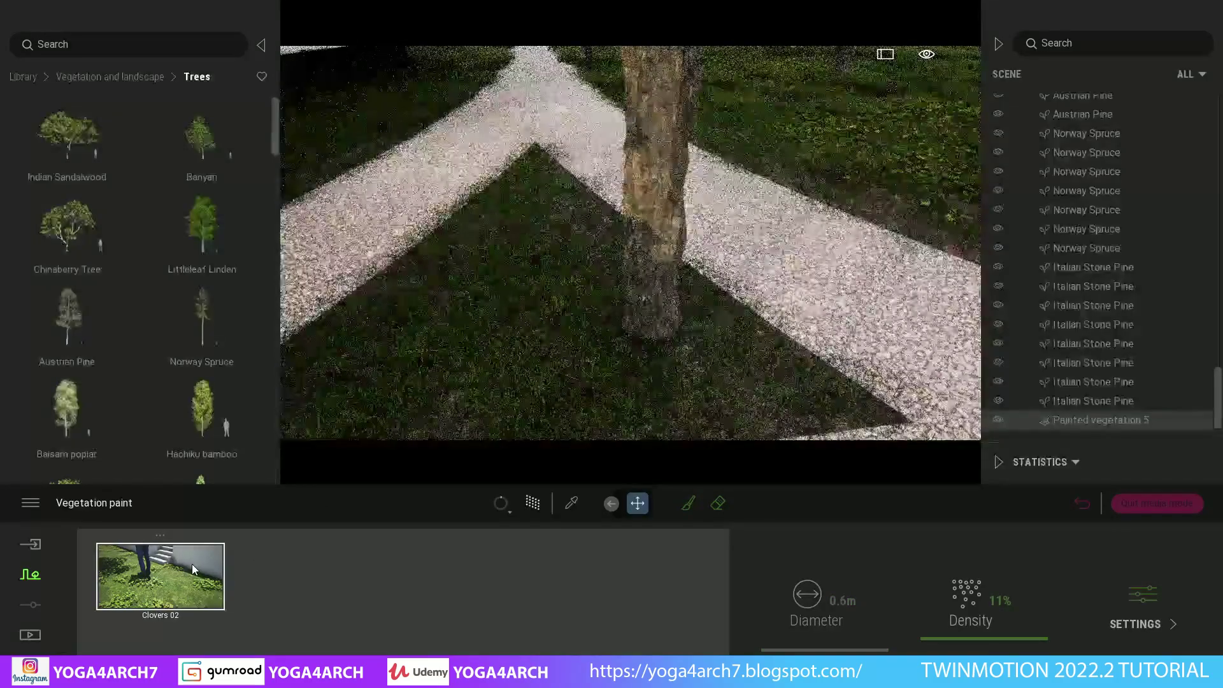
click(192, 568)
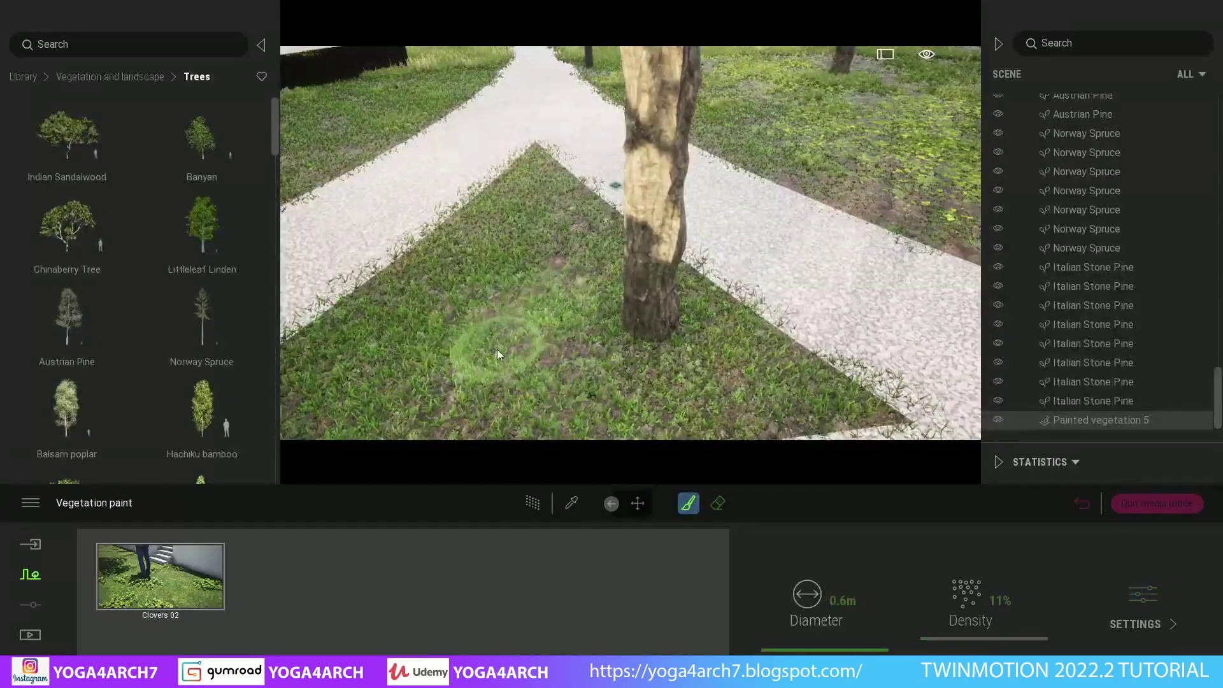
click(175, 575)
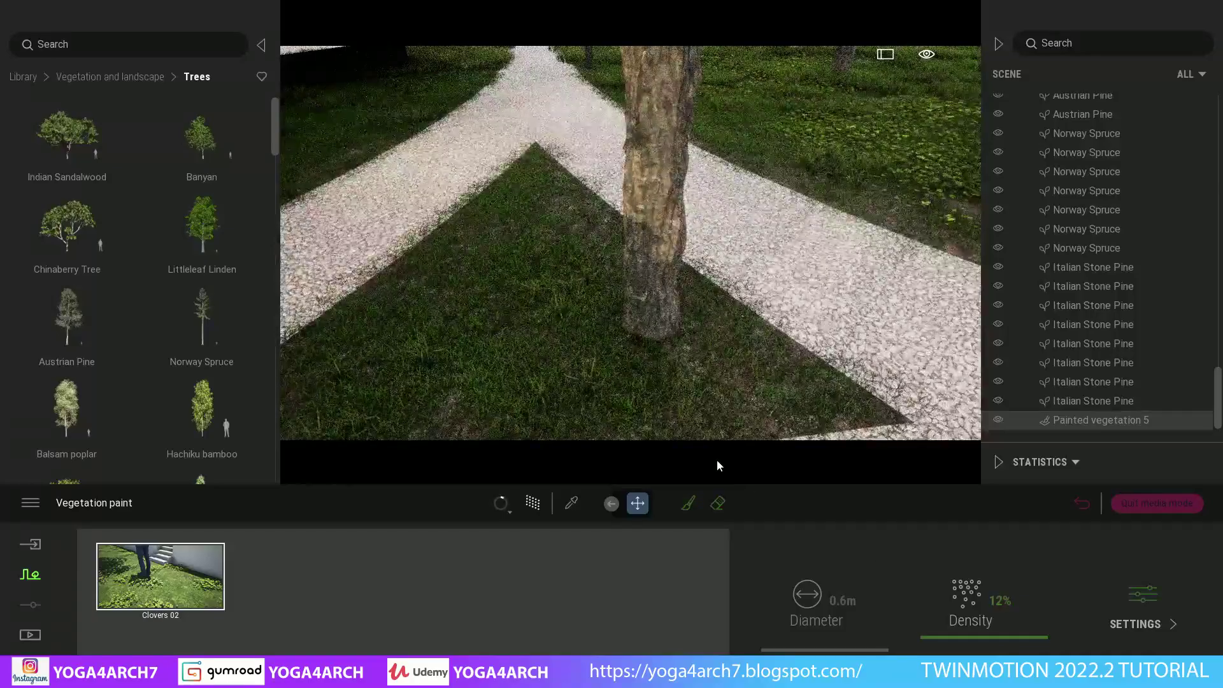
click(688, 503)
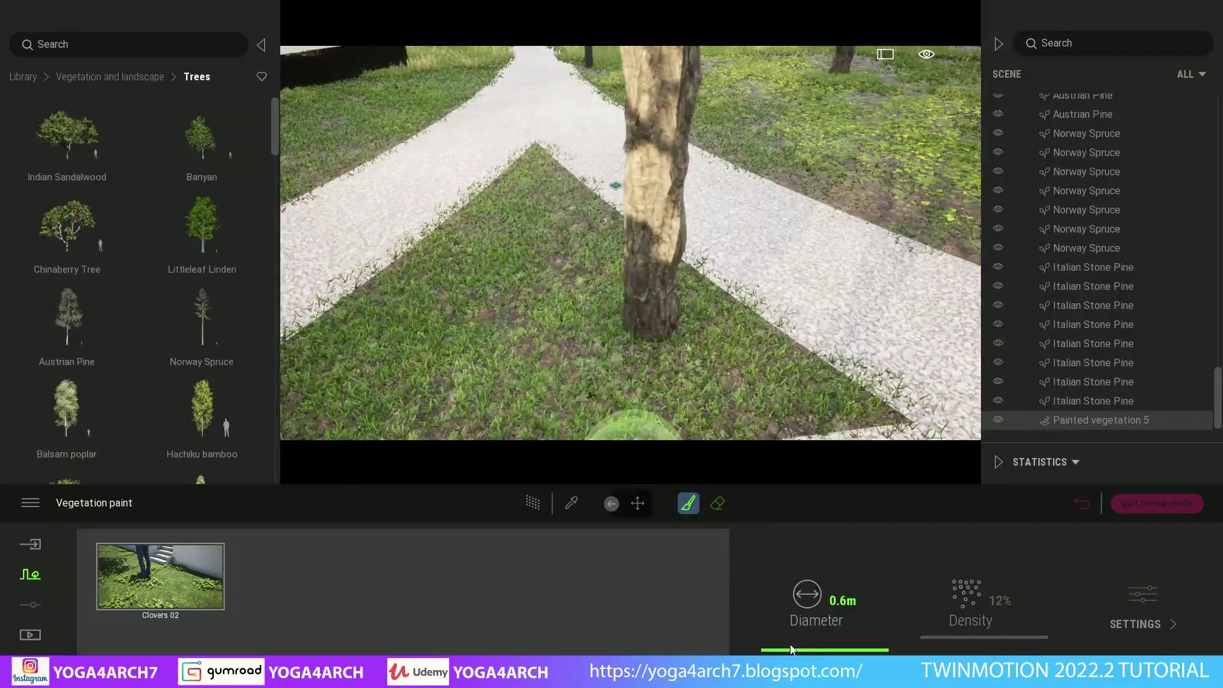
drag(767, 646, 789, 646)
scroll(764, 255, down, 5)
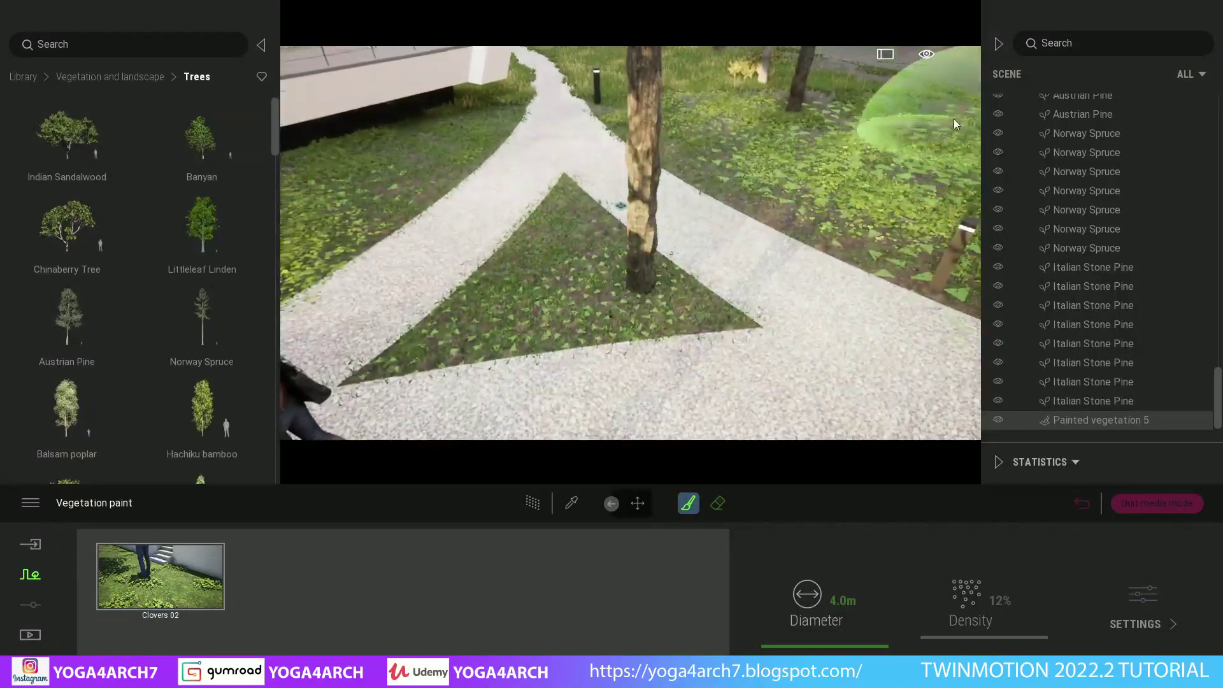
scroll(648, 223, up, 5)
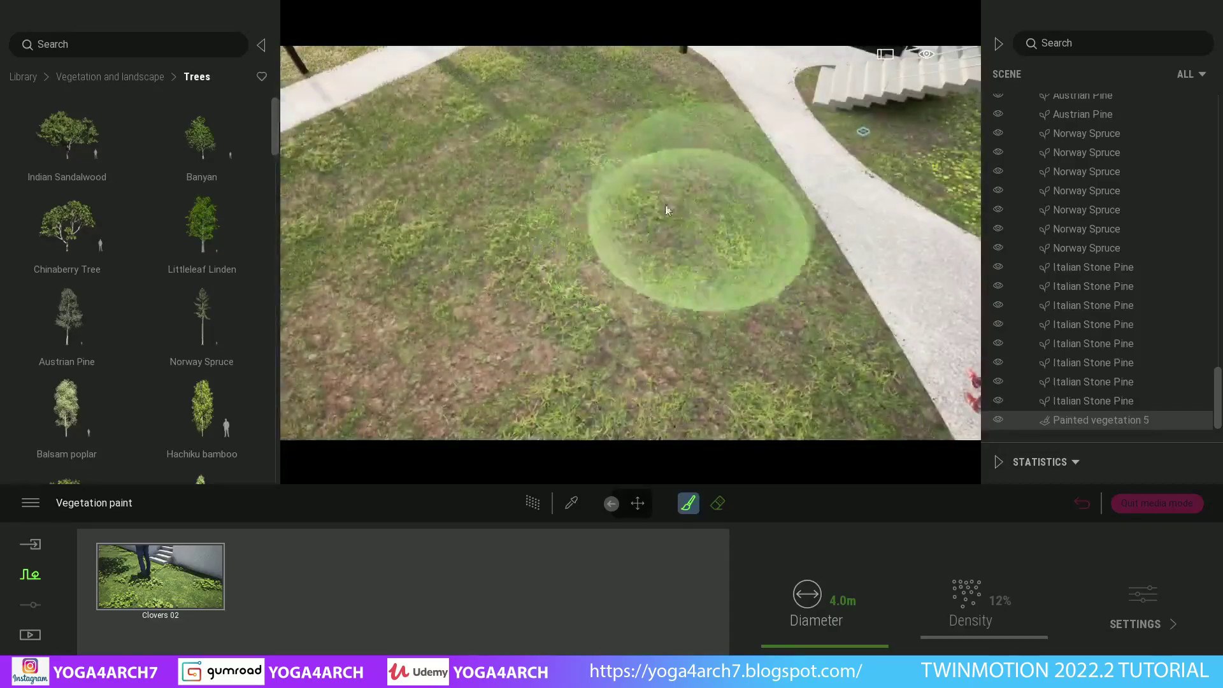
drag(854, 171, 694, 162)
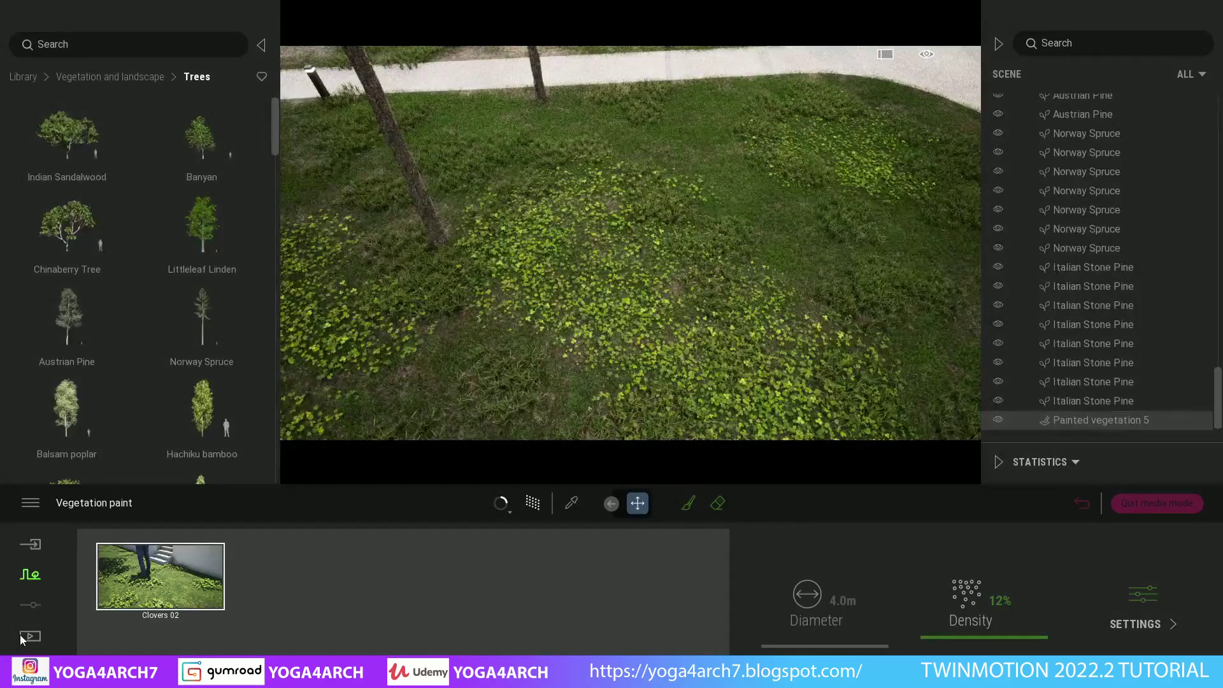
click(21, 634)
Step: Return to the Image1 view and place a Boxwood shrub from the user library's PERDU folder
click(241, 592)
click(281, 577)
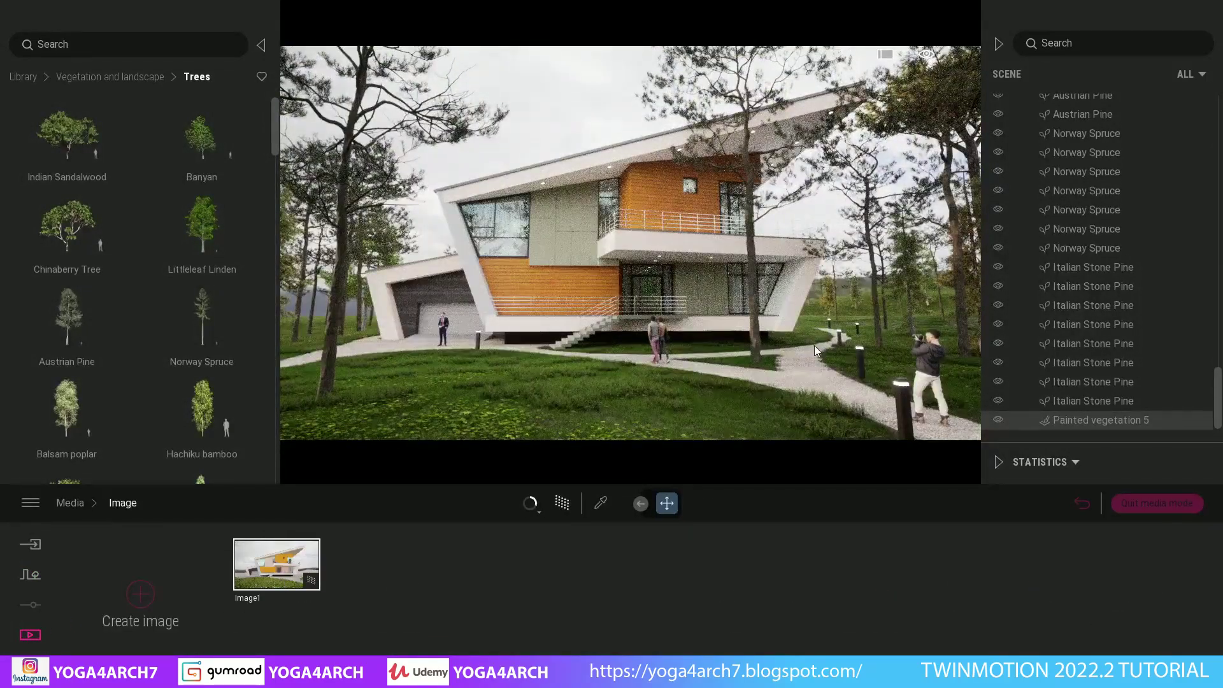
click(28, 79)
scroll(213, 246, down, 2)
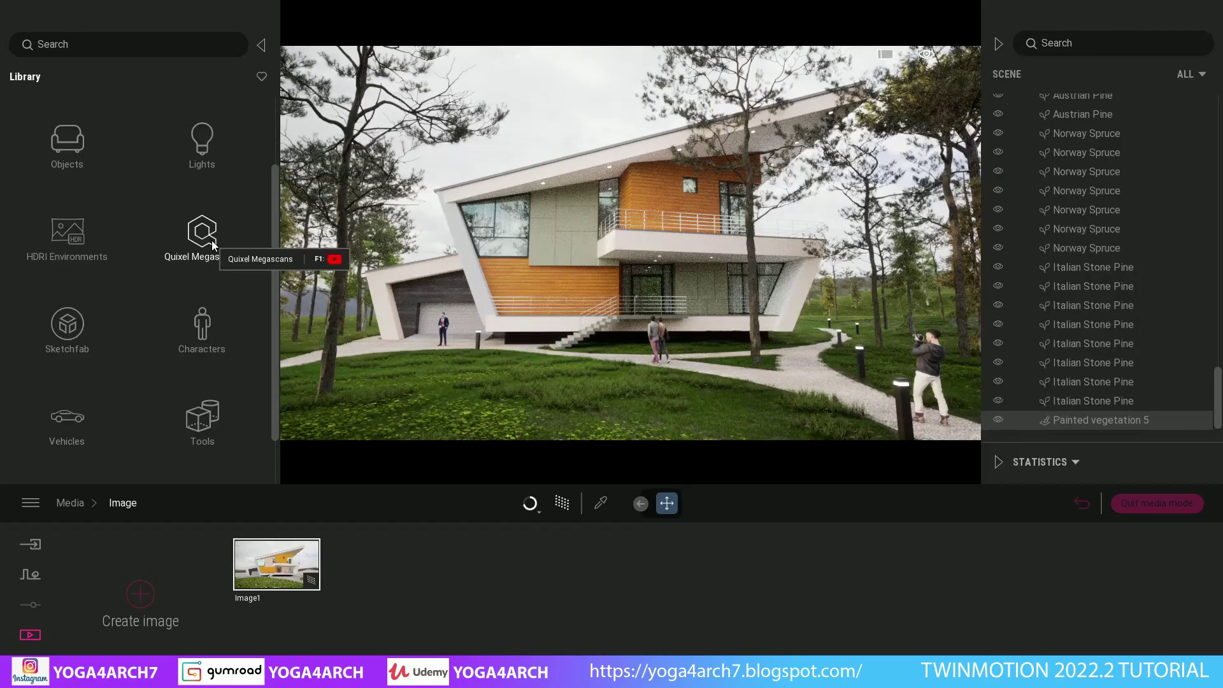
scroll(213, 246, down, 1)
scroll(212, 246, up, 2)
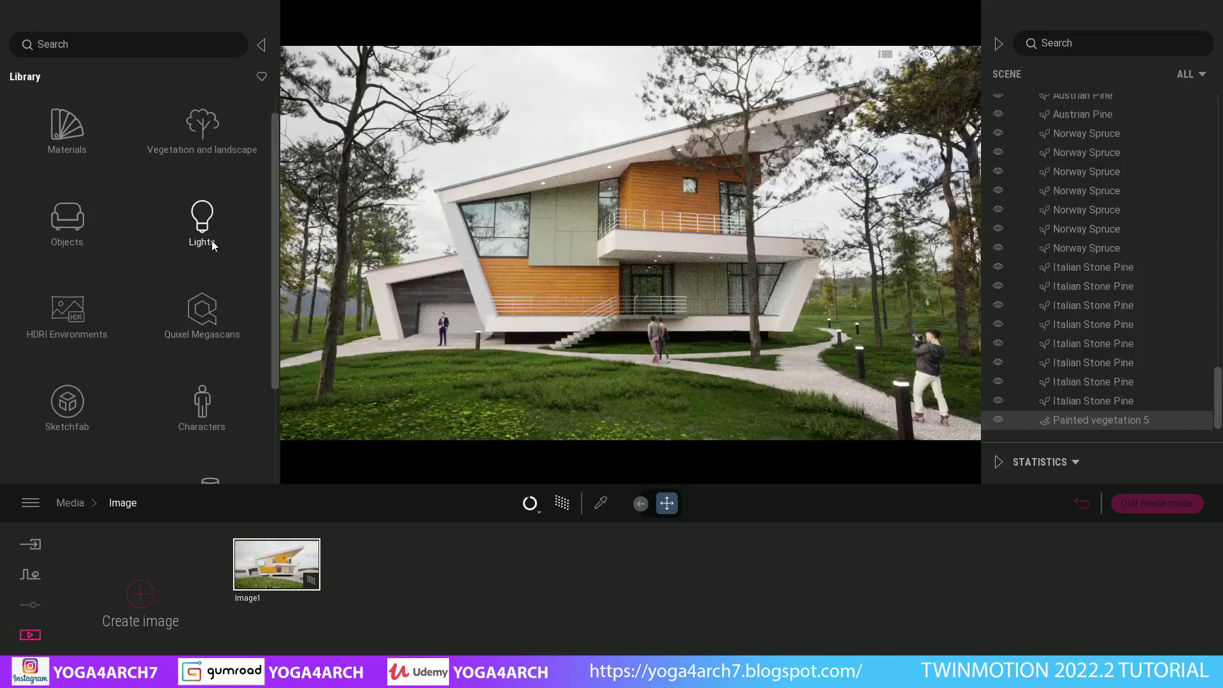
scroll(213, 245, down, 2)
click(87, 432)
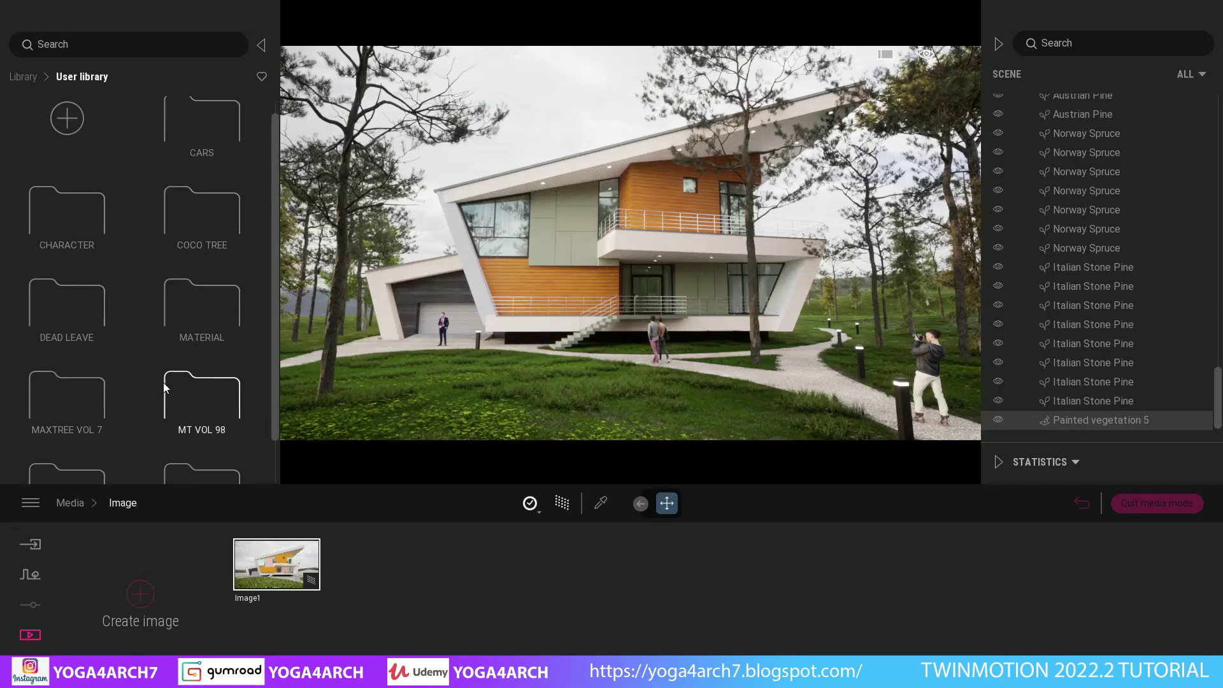
scroll(165, 381, down, 1)
click(67, 440)
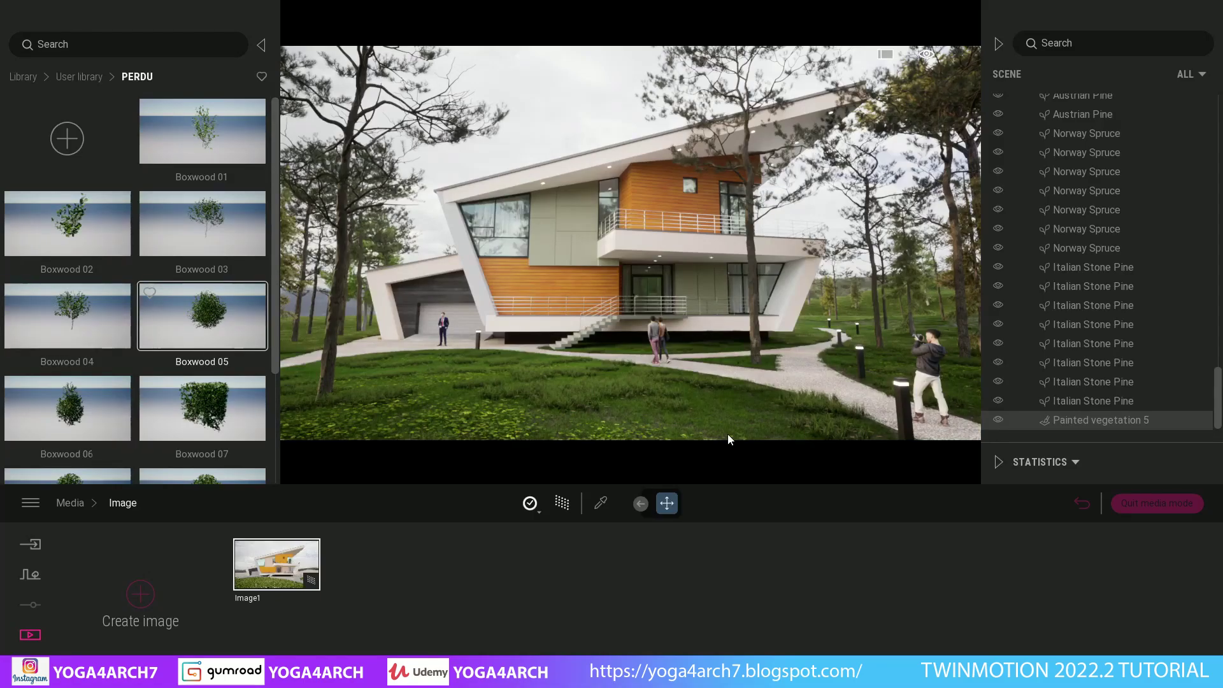
click(740, 366)
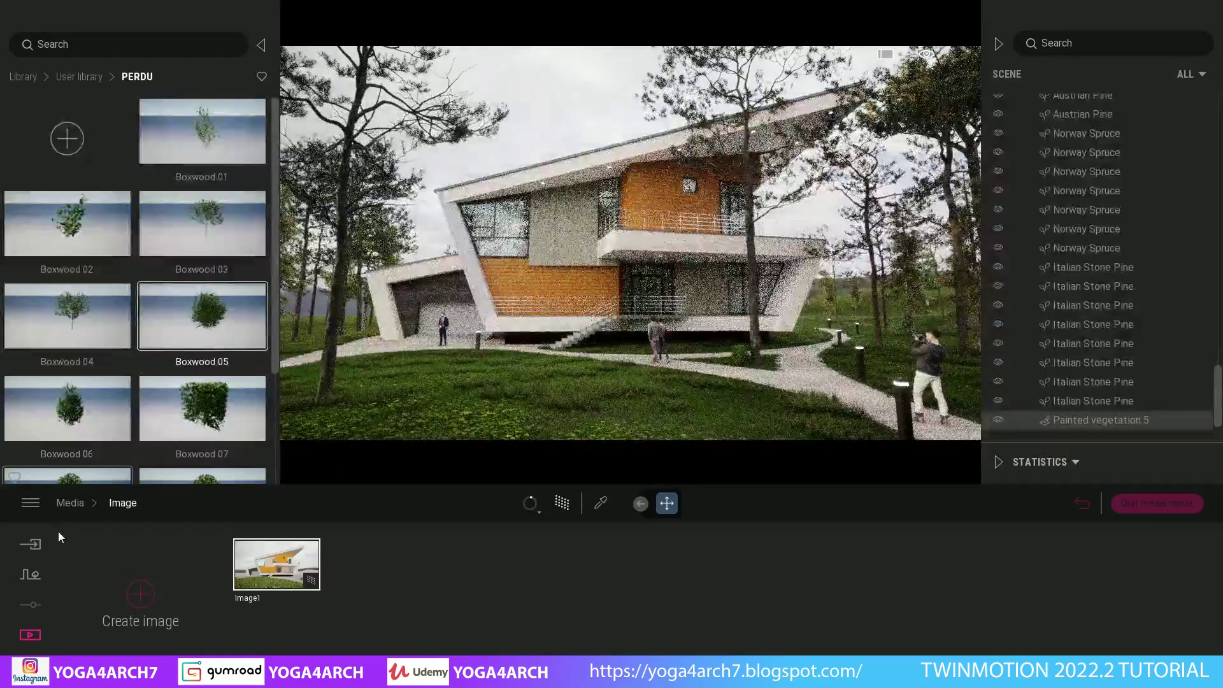
Step: Place a Common fern 2 from Vegetation and landscape > Bushes on the front lawn
click(25, 76)
click(203, 137)
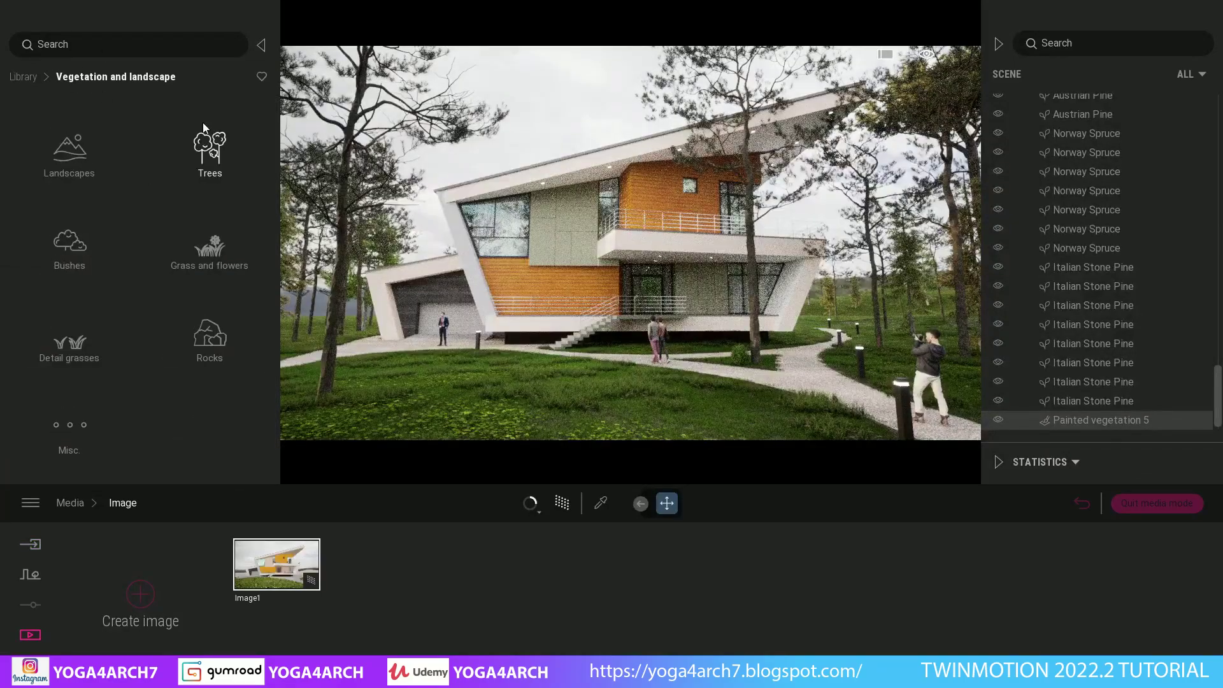
click(75, 242)
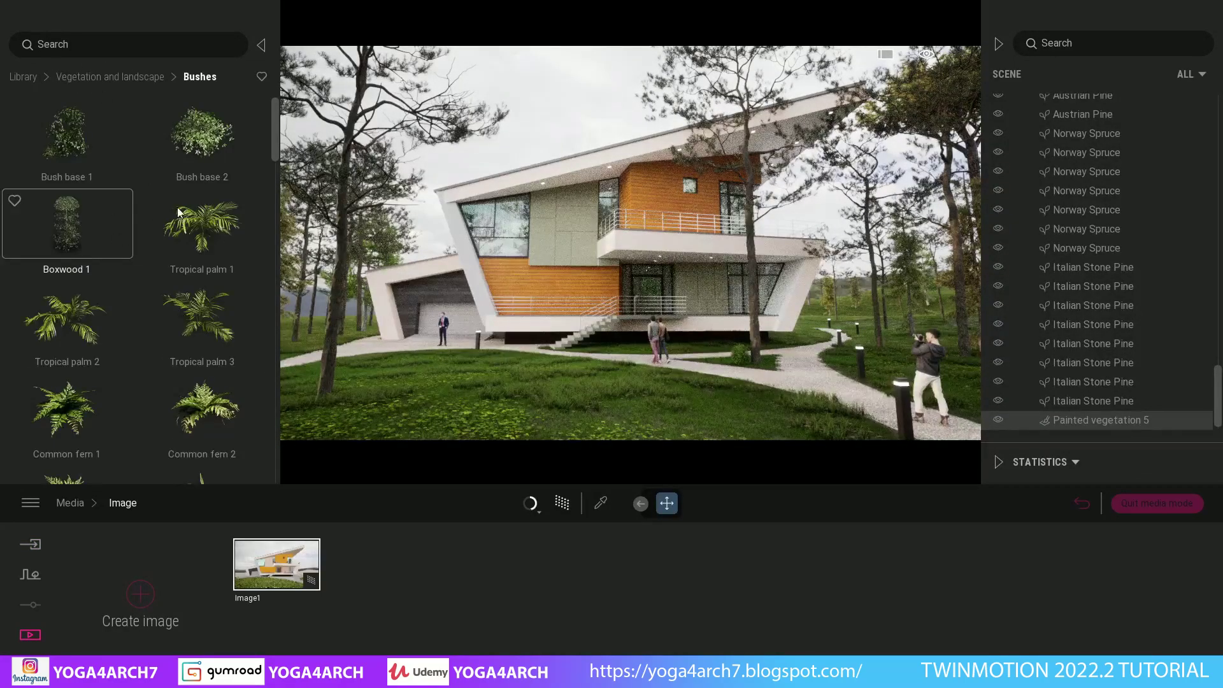
scroll(182, 202, down, 1)
drag(209, 335, 404, 415)
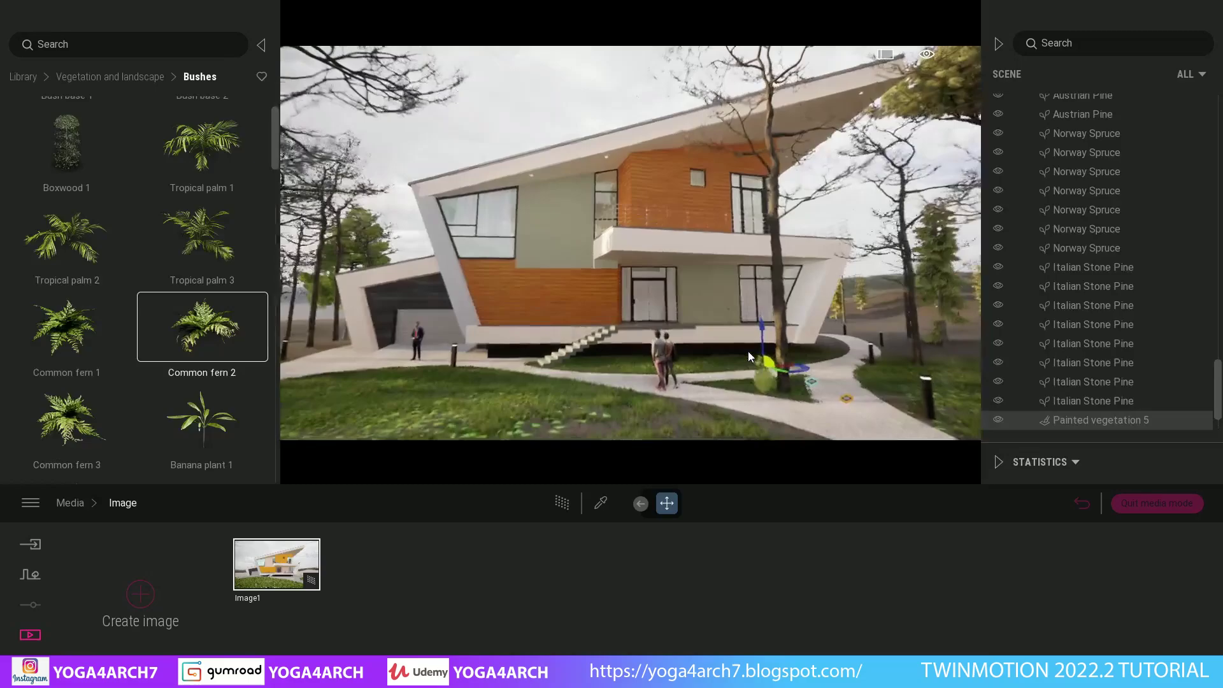
Step: Zoom the view in toward the newly placed fern beside the path
scroll(748, 350, up, 5)
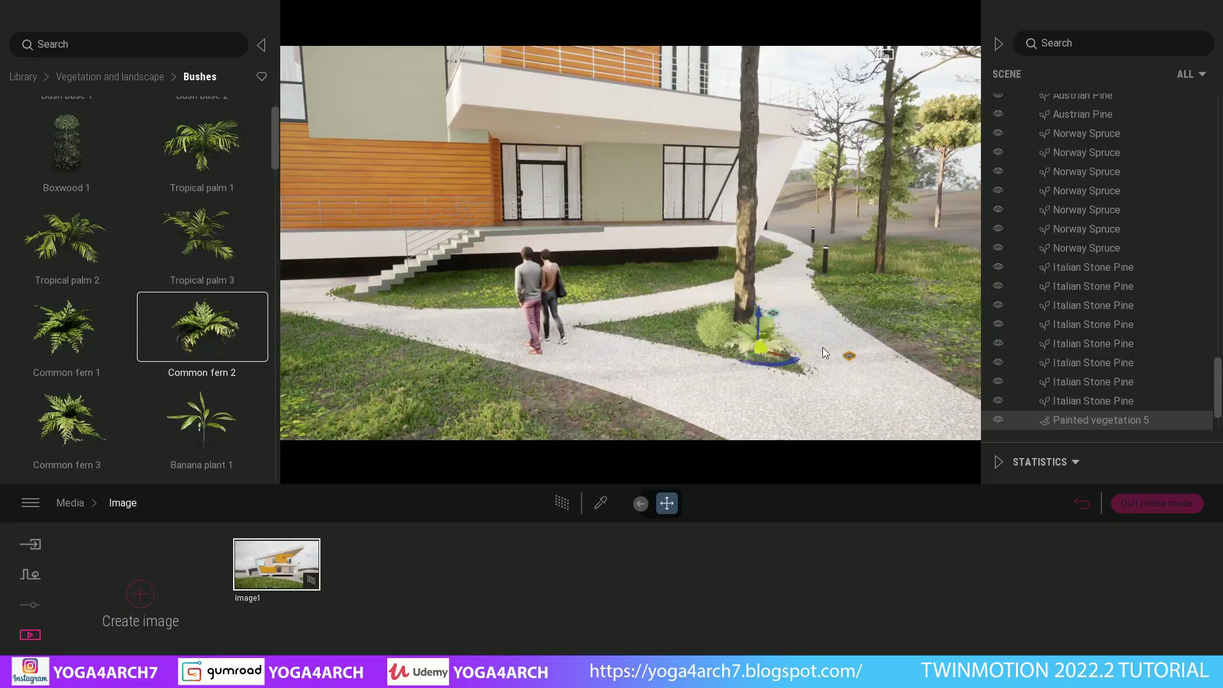
Step: Drop three more ferns on the lawns and place a Bush base 2 bush
click(930, 303)
click(640, 281)
click(498, 286)
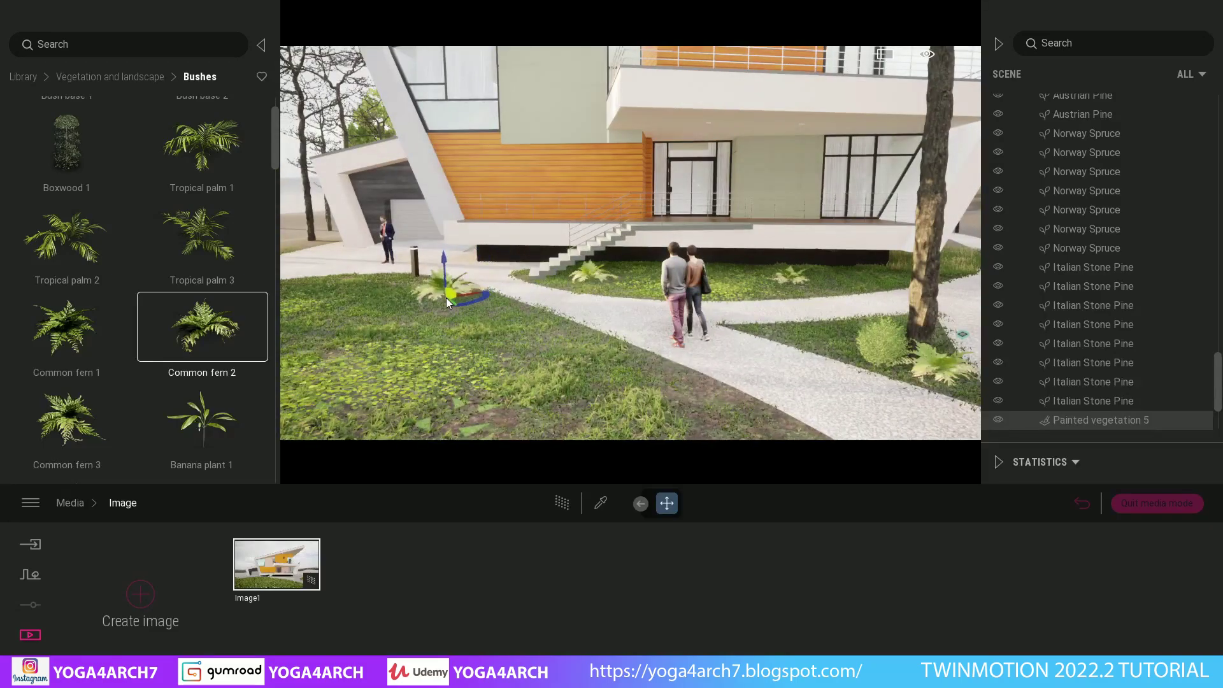
scroll(191, 268, up, 2)
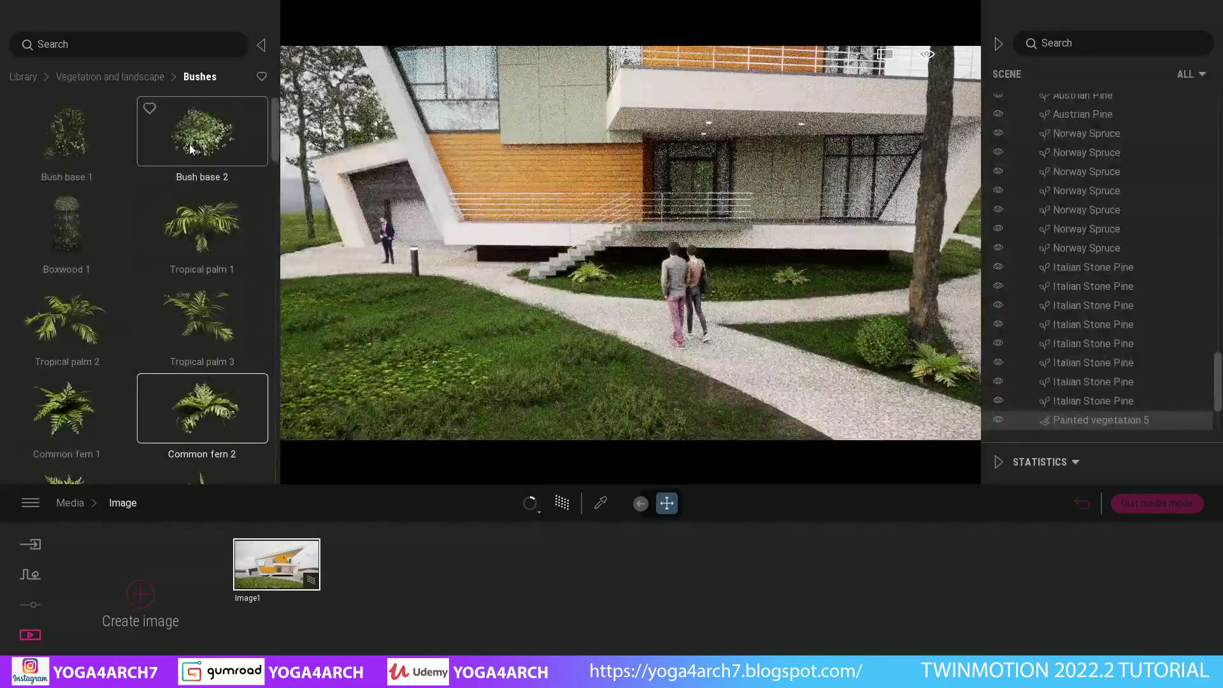
drag(190, 144, 739, 327)
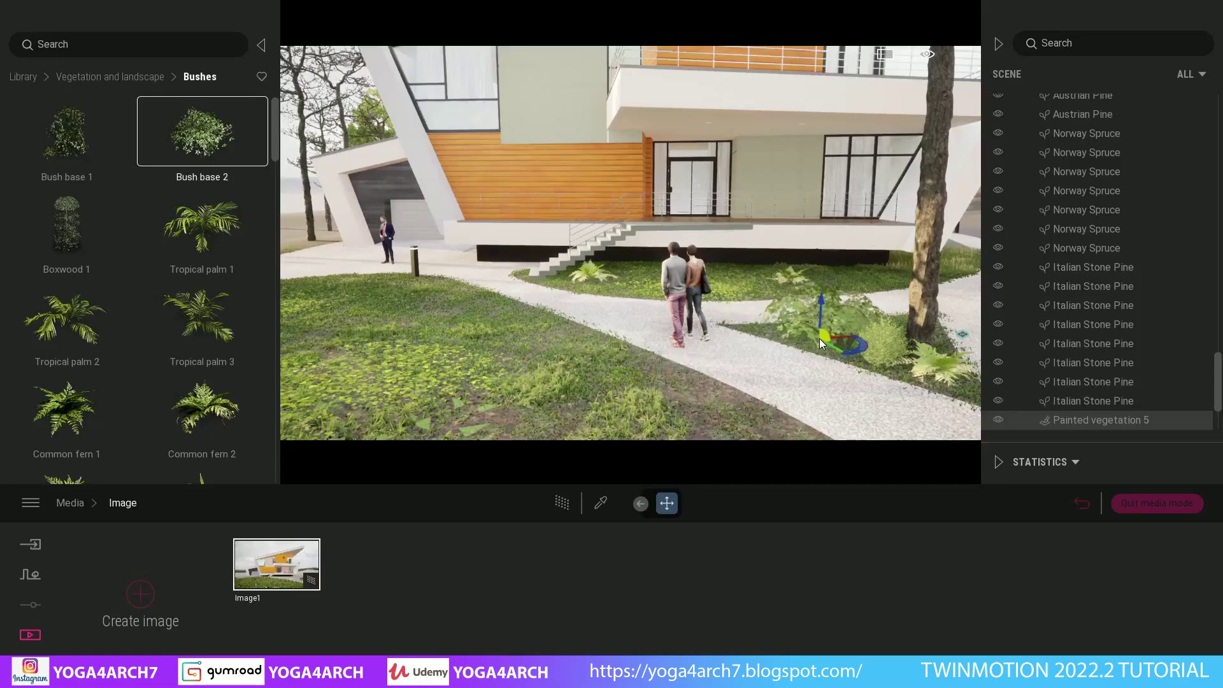
Step: Add Gazania 3 flowers and several Boston fern 3 plants to the lawn
scroll(150, 315, down, 3)
scroll(168, 342, down, 2)
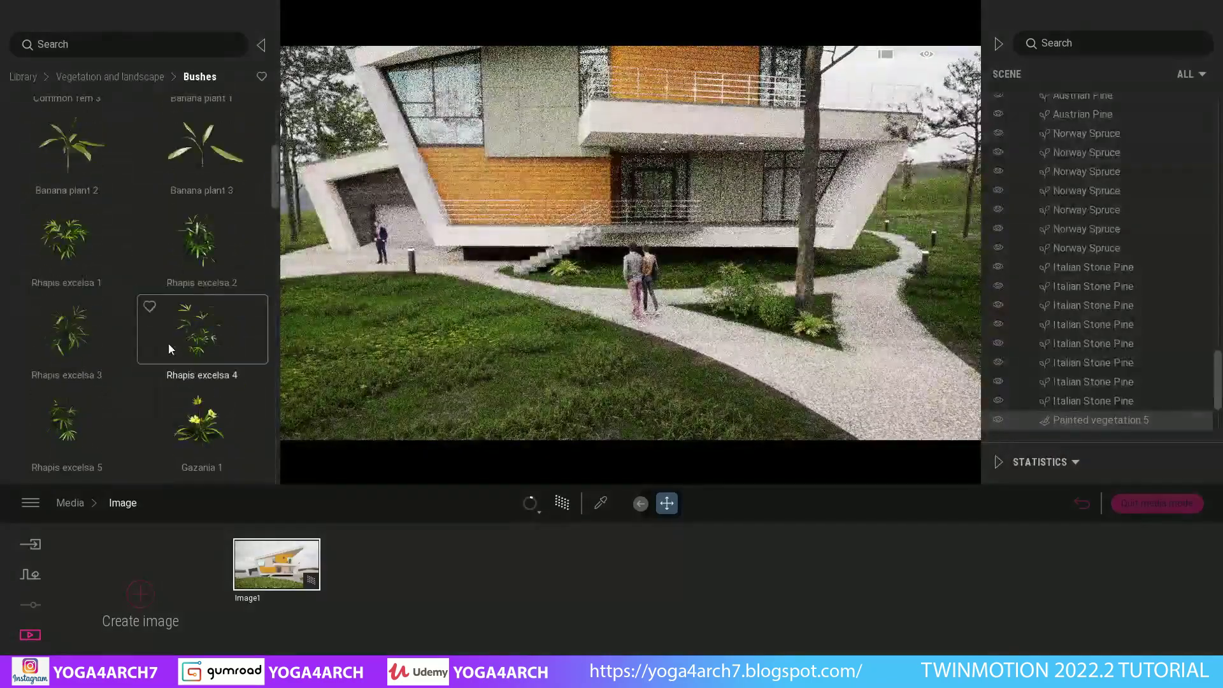
scroll(173, 348, down, 1)
mouse_move(202, 350)
mouse_down()
mouse_move(519, 341)
mouse_move(464, 354)
mouse_up()
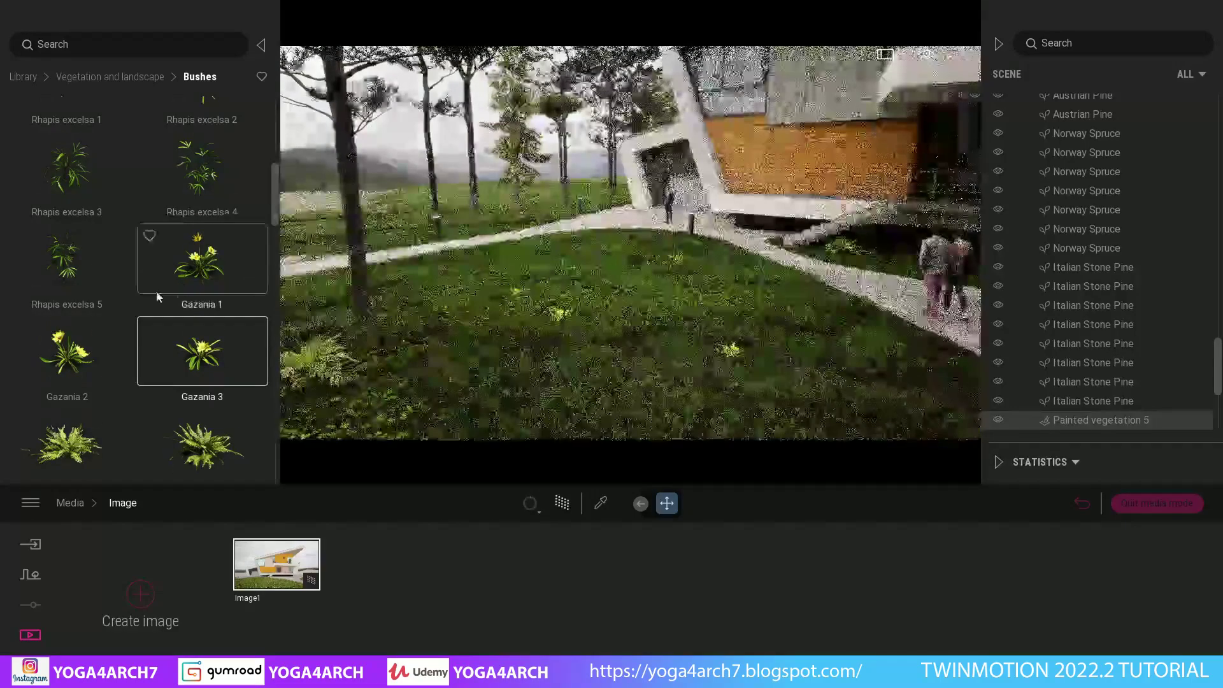
scroll(169, 328, down, 3)
drag(64, 312, 344, 325)
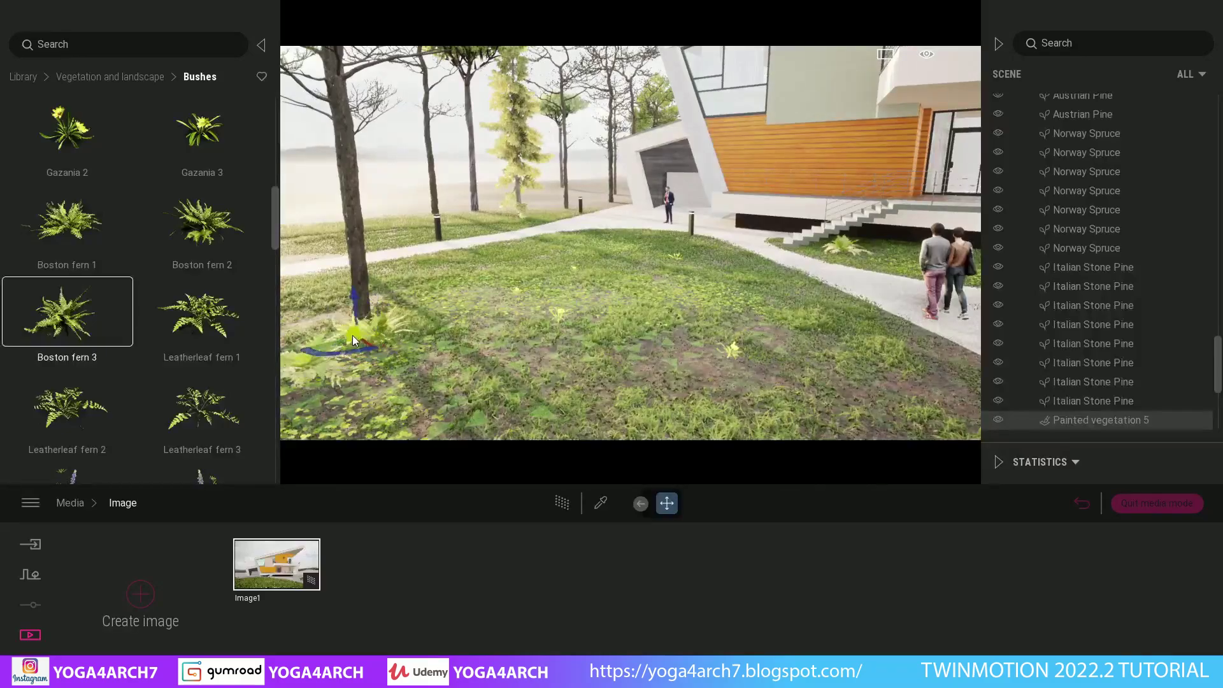
click(404, 314)
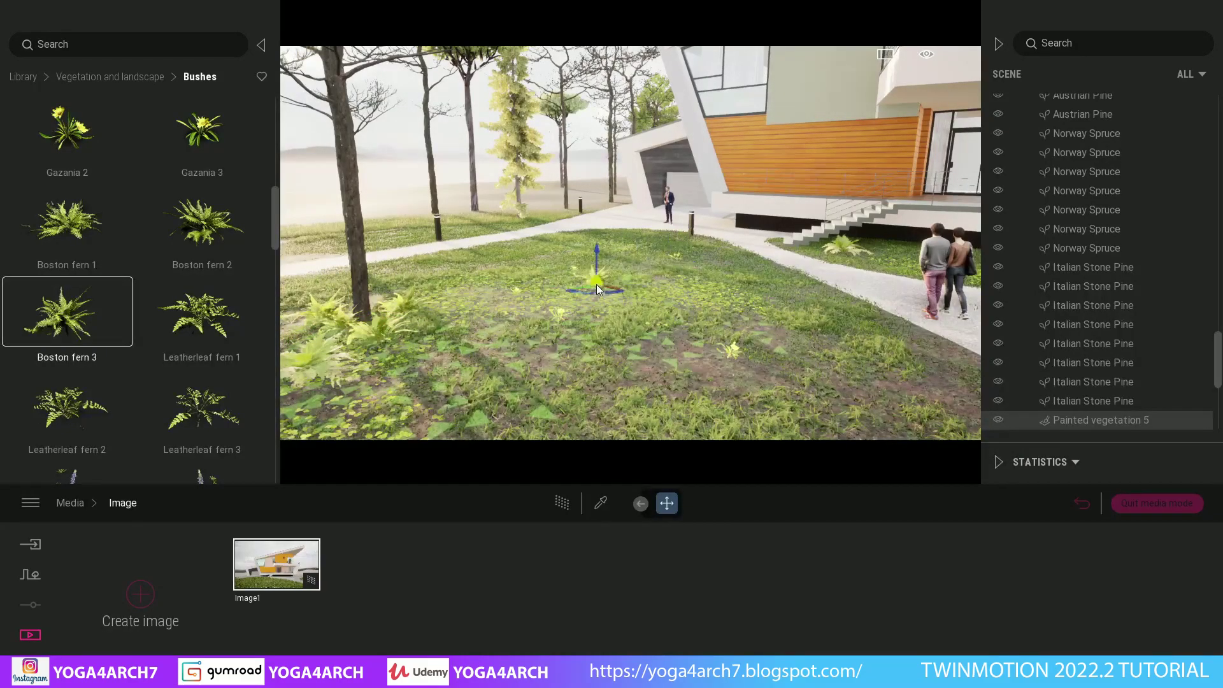
click(596, 283)
drag(897, 254, 683, 322)
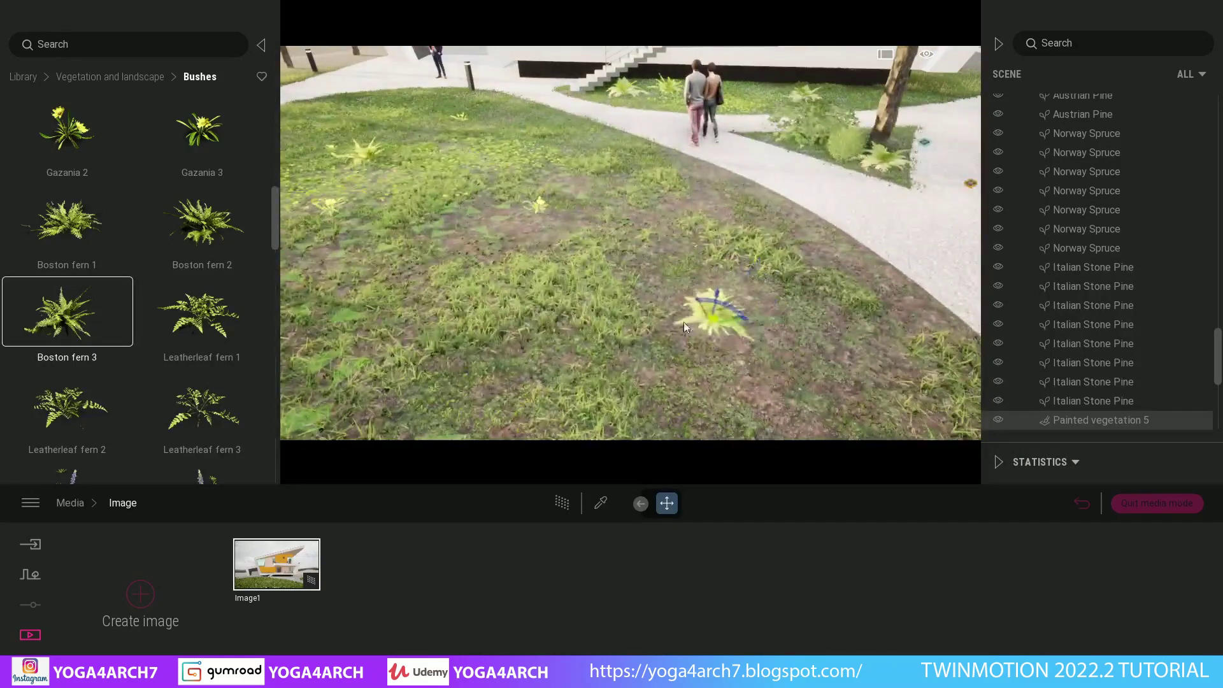
Step: Scatter Reed grass 1 and Reed grass 2 clumps across the lawn
scroll(215, 339, down, 10)
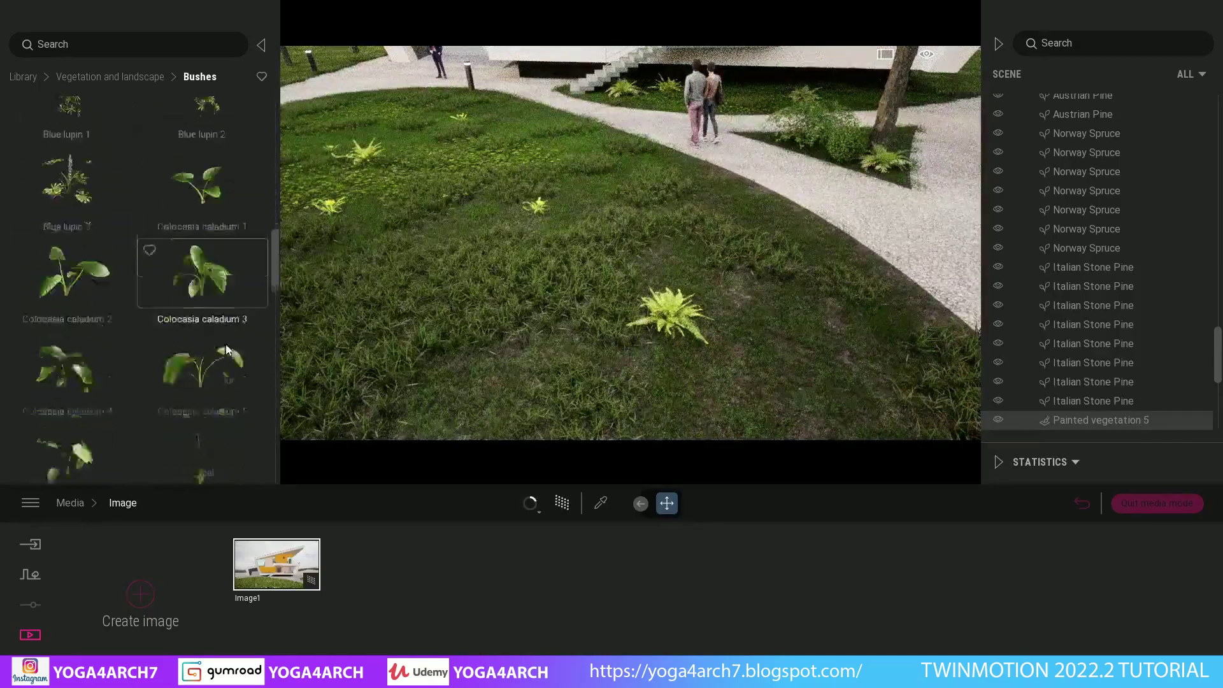
click(220, 275)
mouse_move(449, 255)
mouse_down()
mouse_move(478, 300)
mouse_move(747, 286)
mouse_move(774, 334)
mouse_up()
click(67, 346)
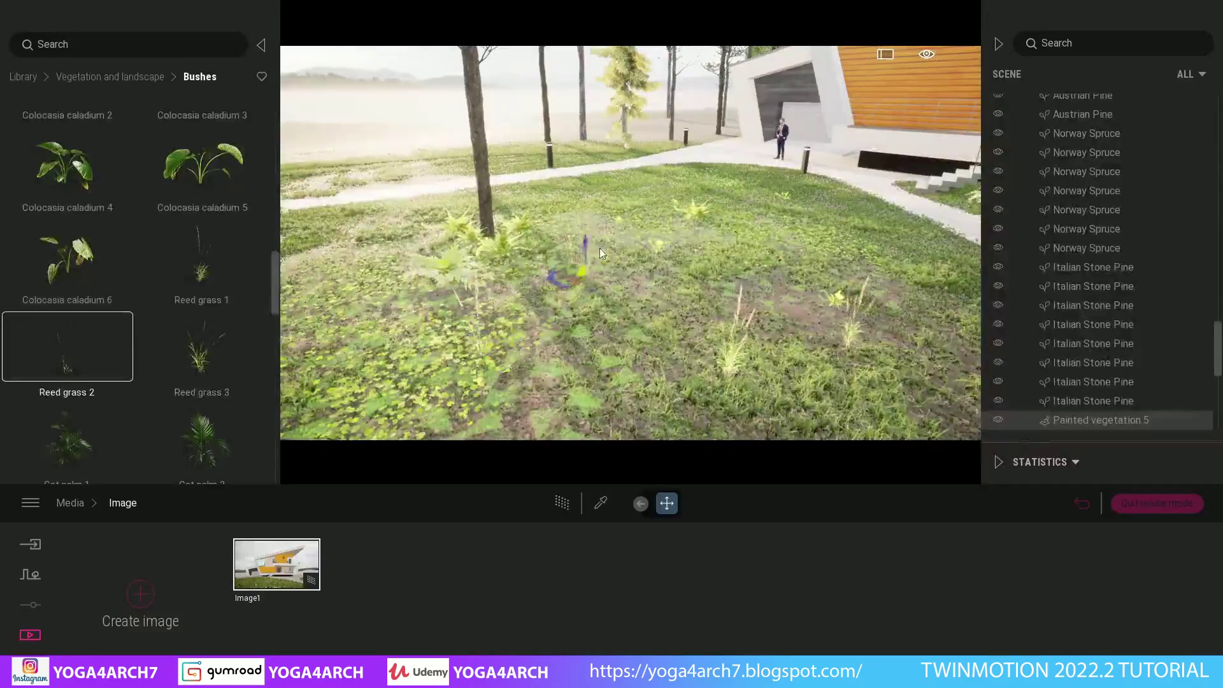
scroll(197, 318, down, 2)
scroll(196, 354, down, 3)
scroll(196, 354, down, 2)
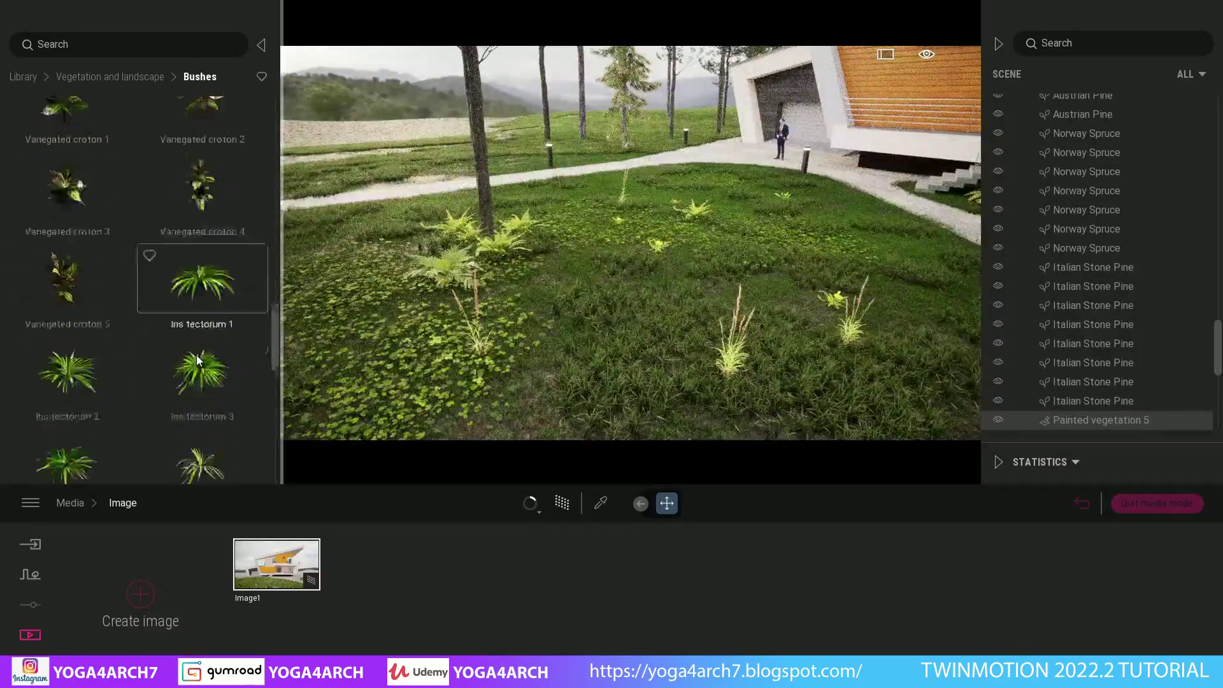
scroll(197, 354, down, 2)
scroll(200, 360, down, 1)
scroll(199, 360, down, 3)
scroll(200, 360, down, 2)
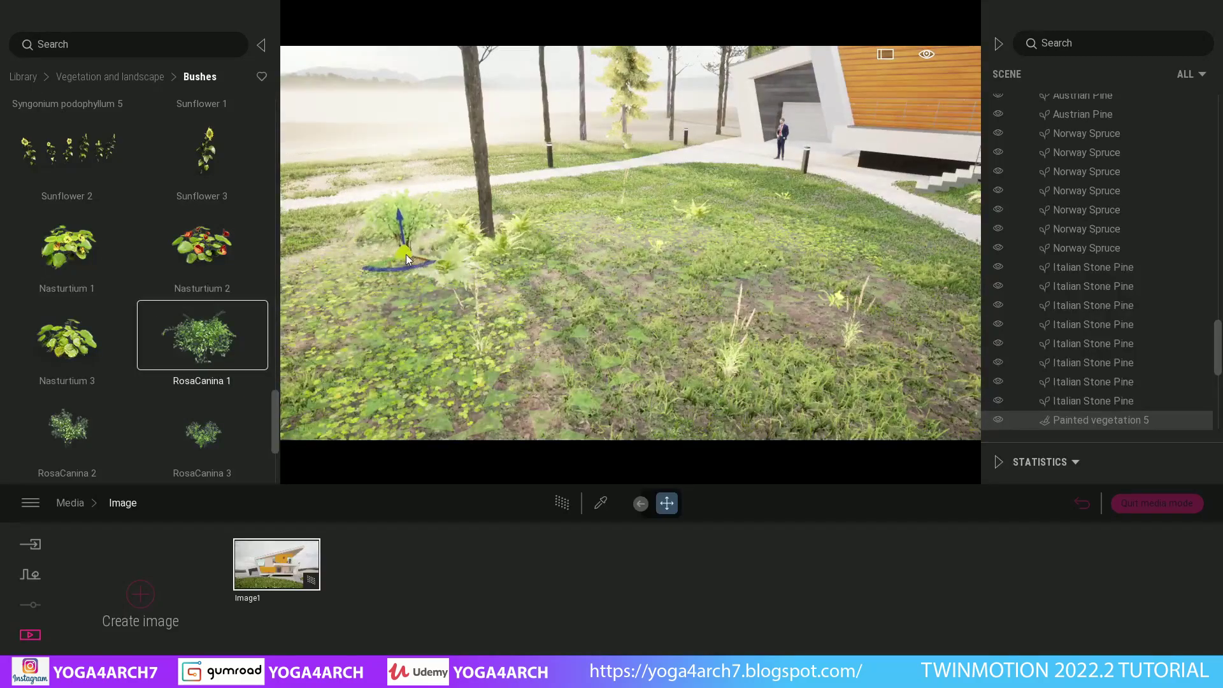
Step: Place a RosaCanina 1 rose, a Nasturtium 3 plant, and Water lily 2 and 3 plants
mouse_move(203, 347)
mouse_down()
mouse_move(410, 148)
mouse_move(460, 183)
mouse_up()
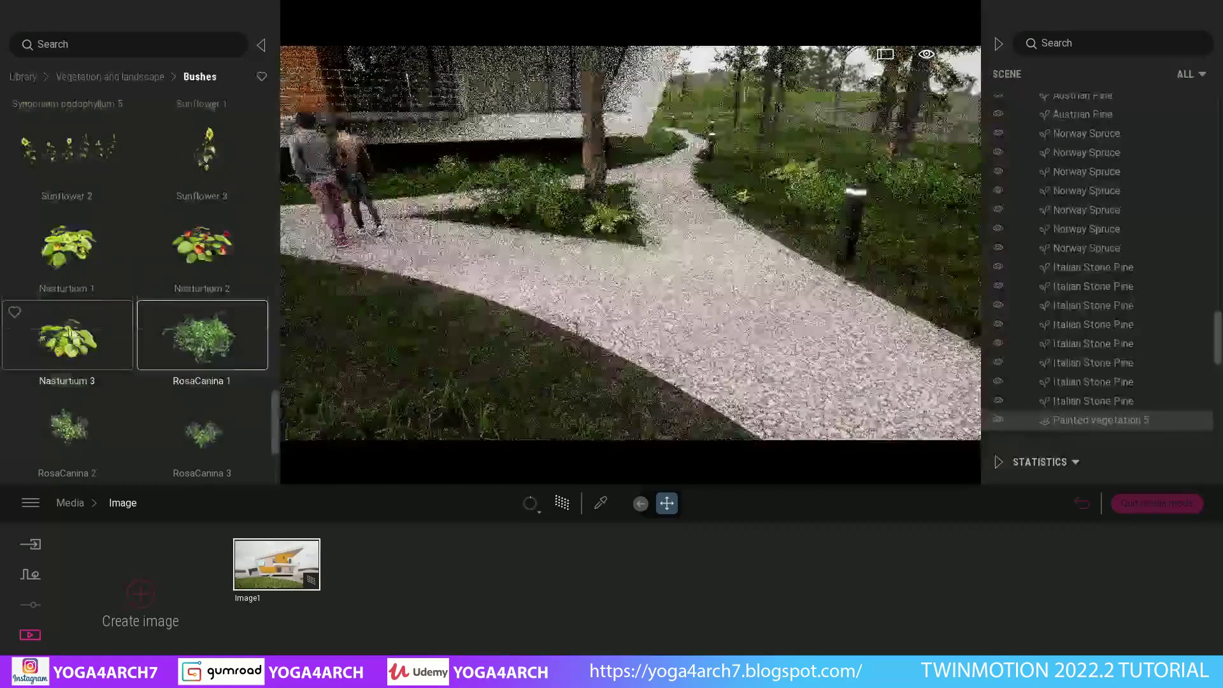
scroll(133, 287, down, 2)
drag(66, 236, 419, 219)
scroll(155, 312, down, 2)
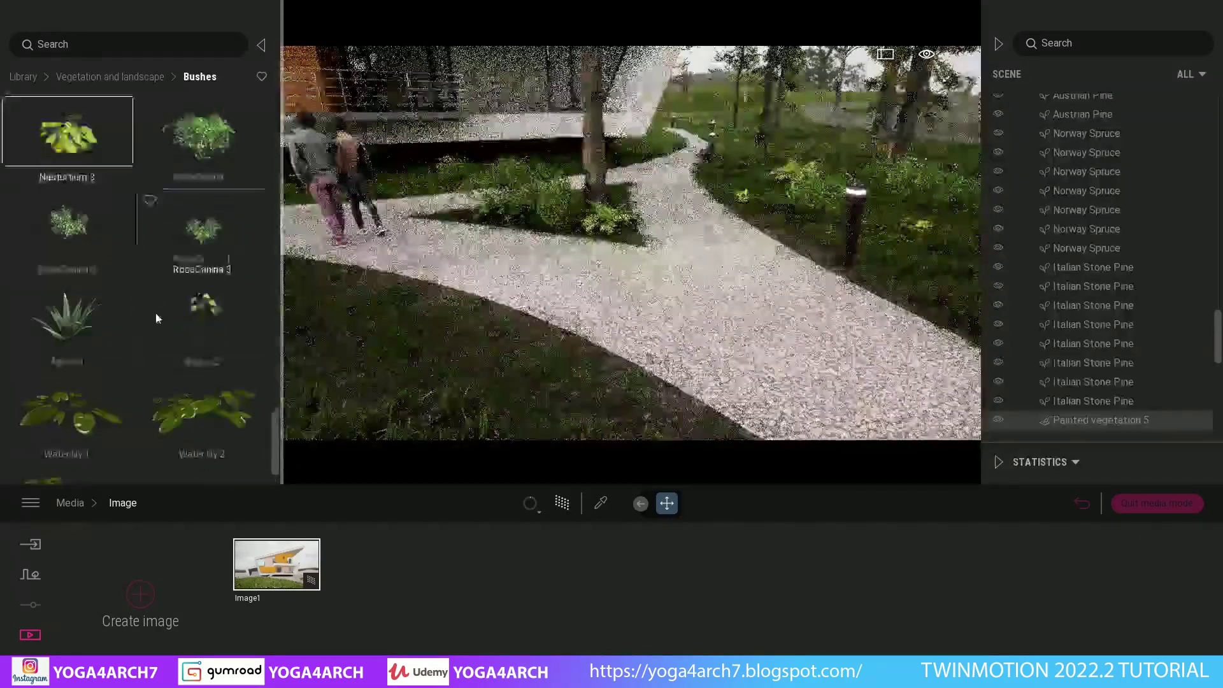
drag(202, 368, 837, 330)
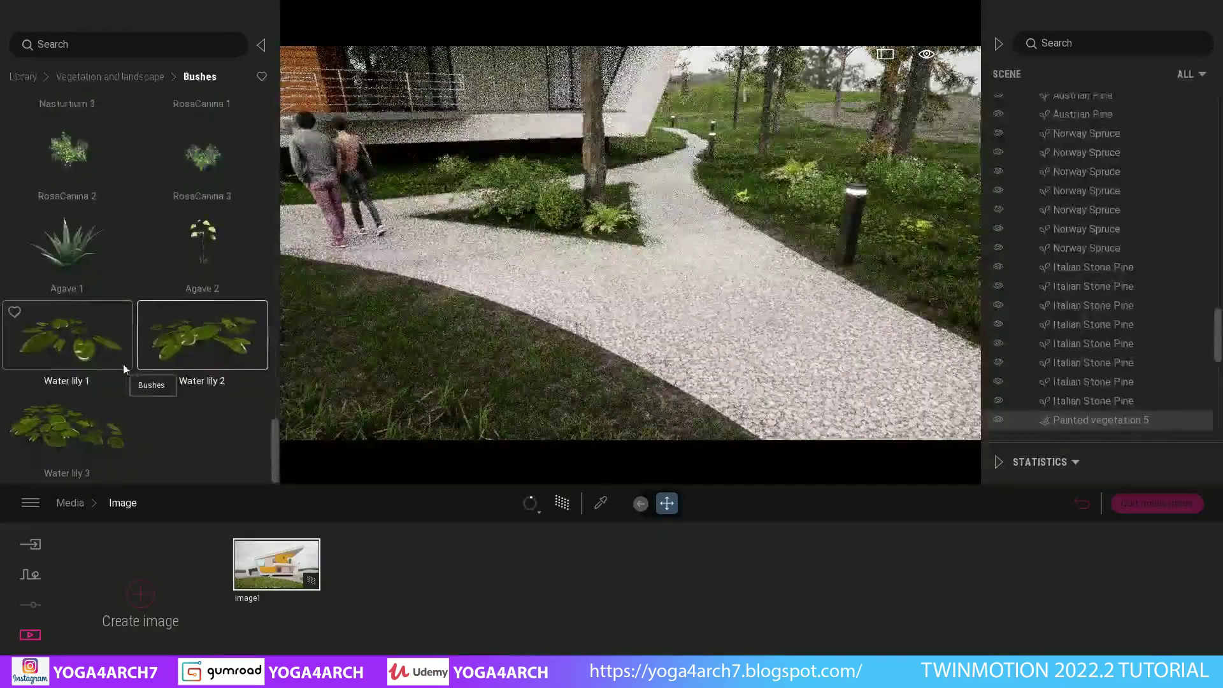
scroll(127, 357, down, 1)
drag(66, 427, 845, 253)
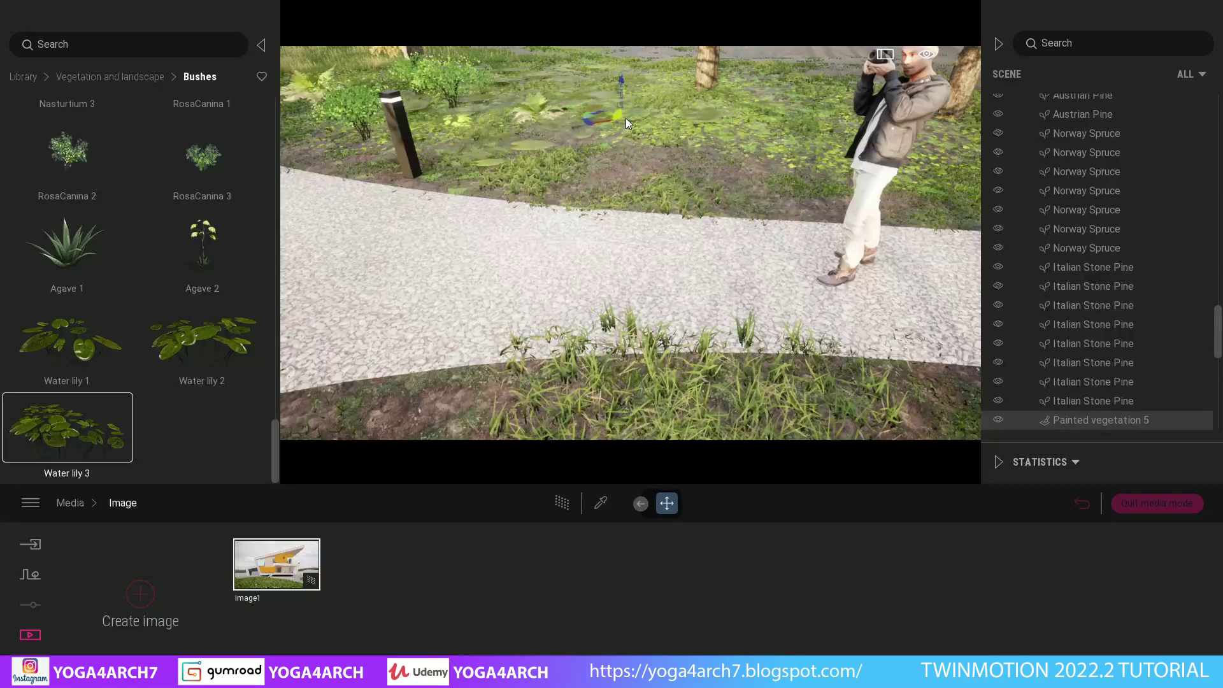
scroll(102, 242, up, 3)
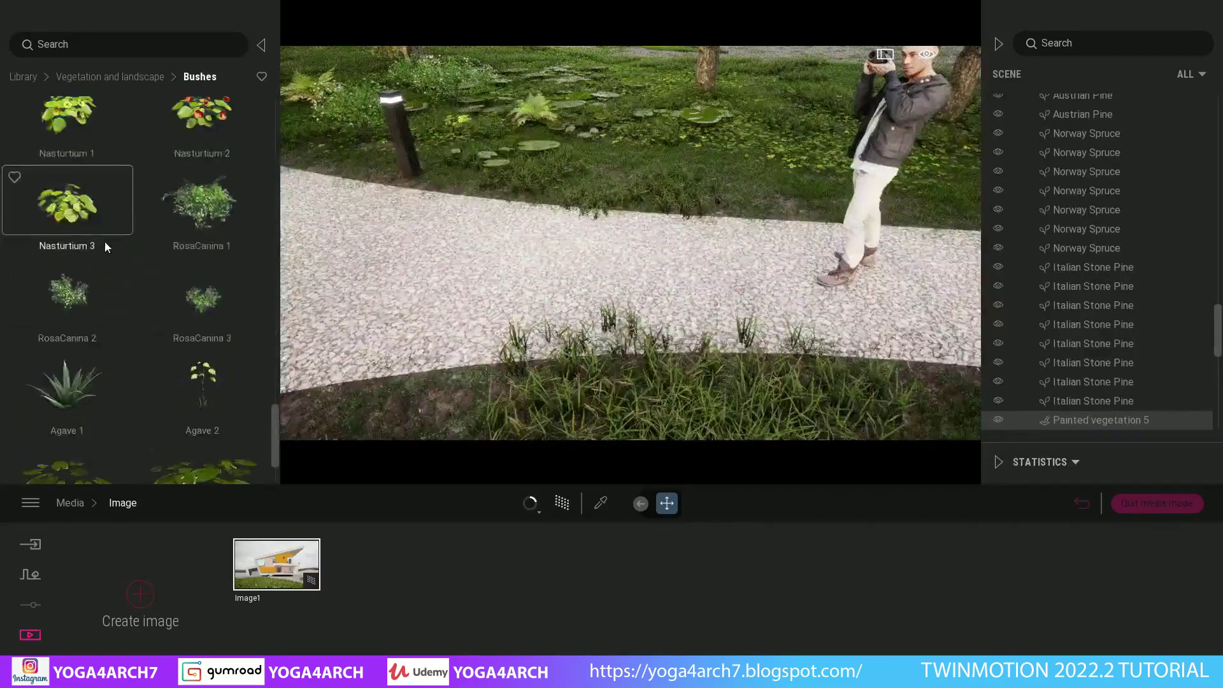
scroll(107, 240, up, 3)
click(133, 77)
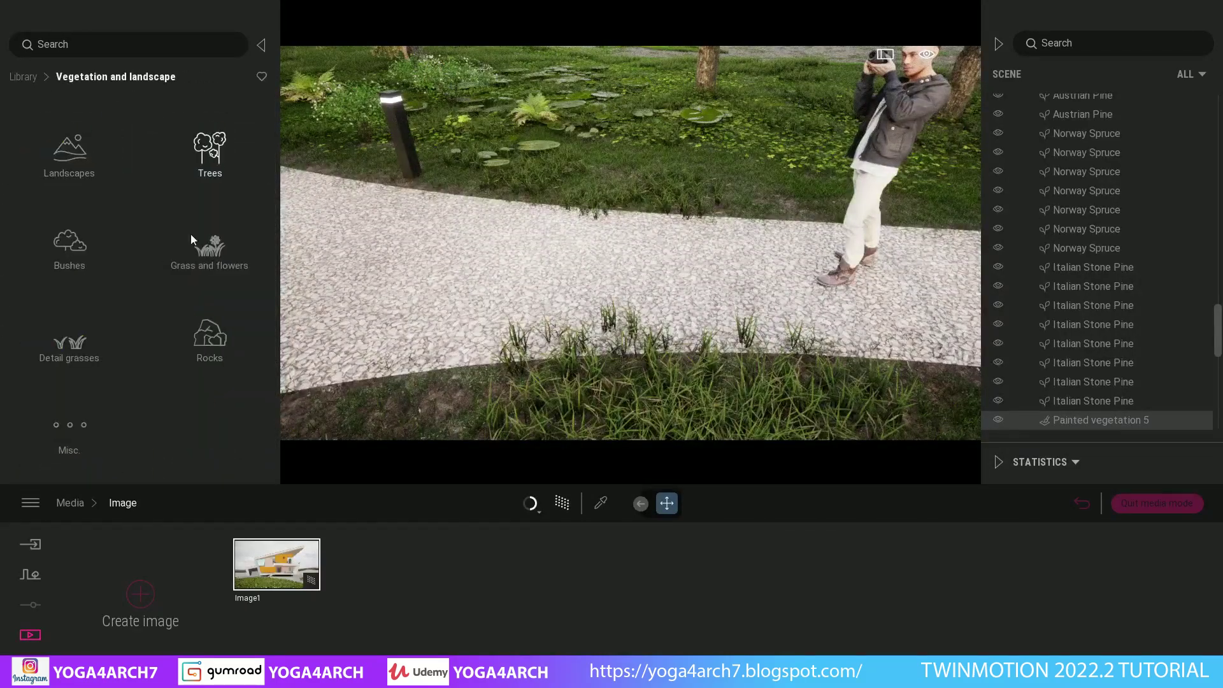
Step: Place Rock 2 and Rock 10 boulders on the grounds, then restore the Image1 camera
click(211, 338)
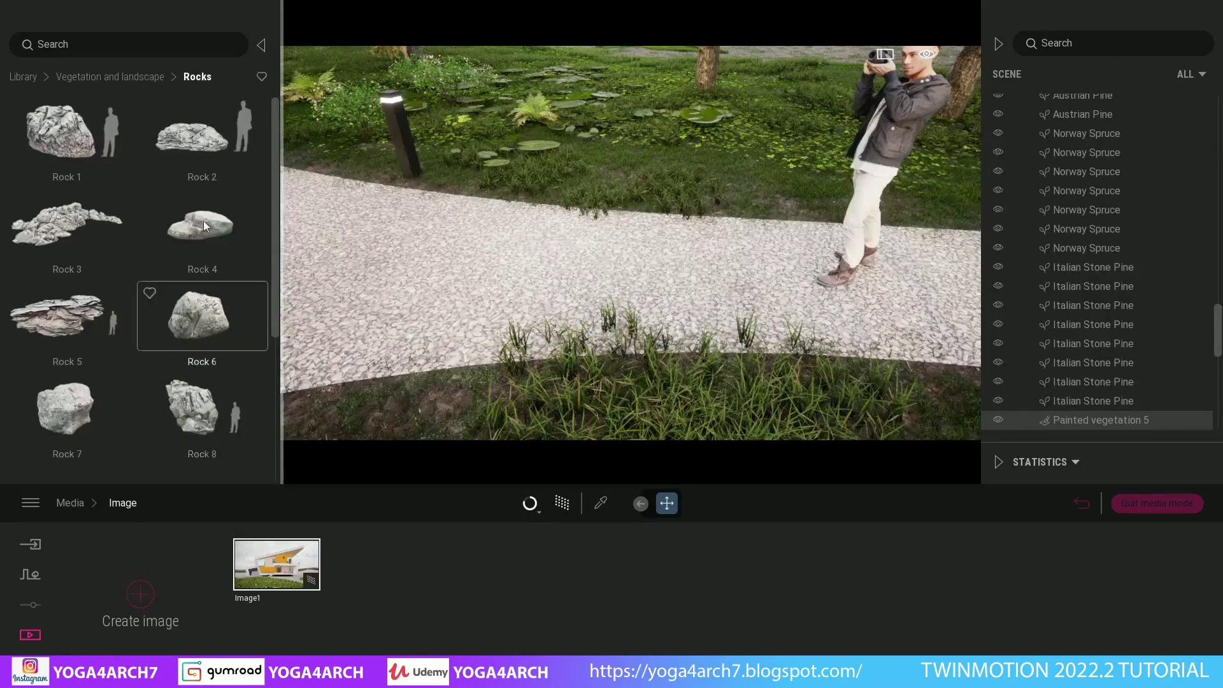
drag(204, 134, 602, 97)
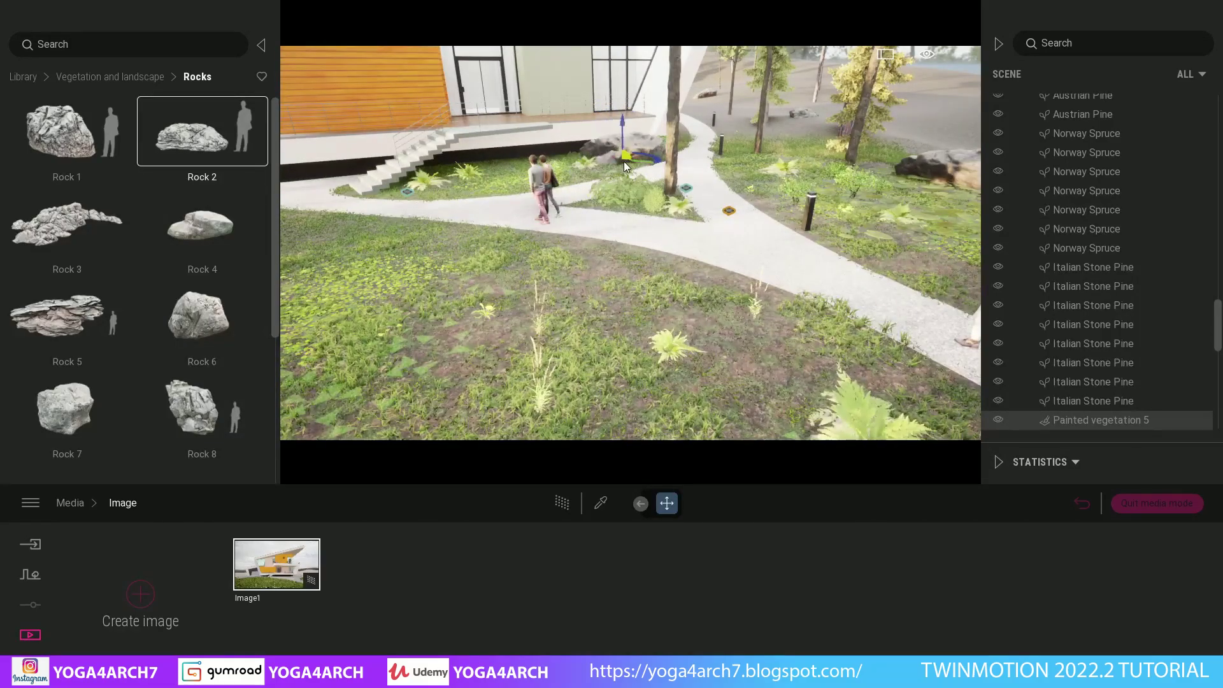
middle_drag(625, 162, 601, 209)
drag(602, 208, 480, 147)
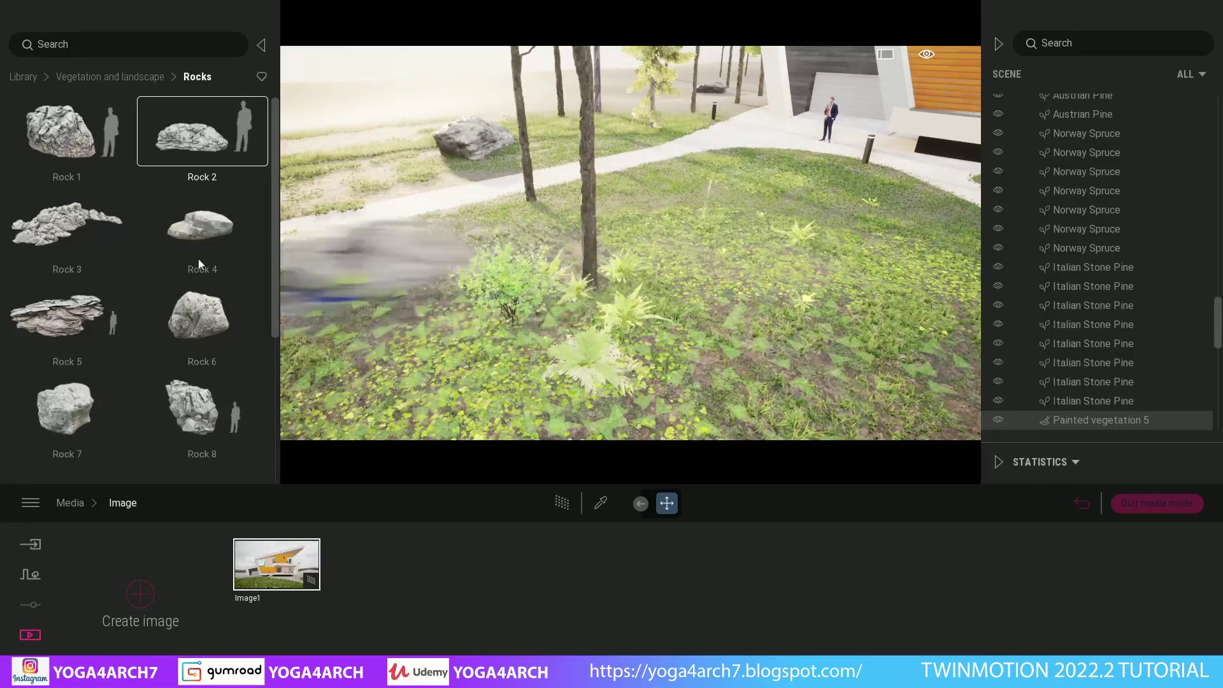
scroll(184, 255, down, 3)
scroll(207, 247, down, 1)
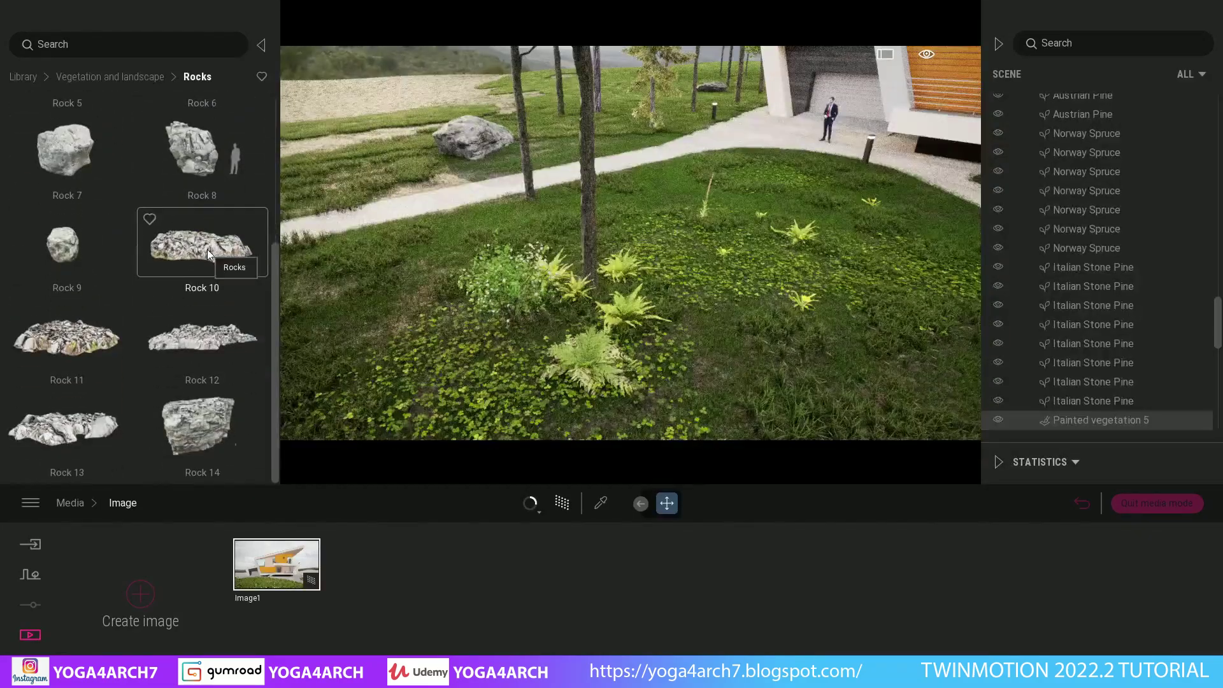
drag(193, 255, 573, 306)
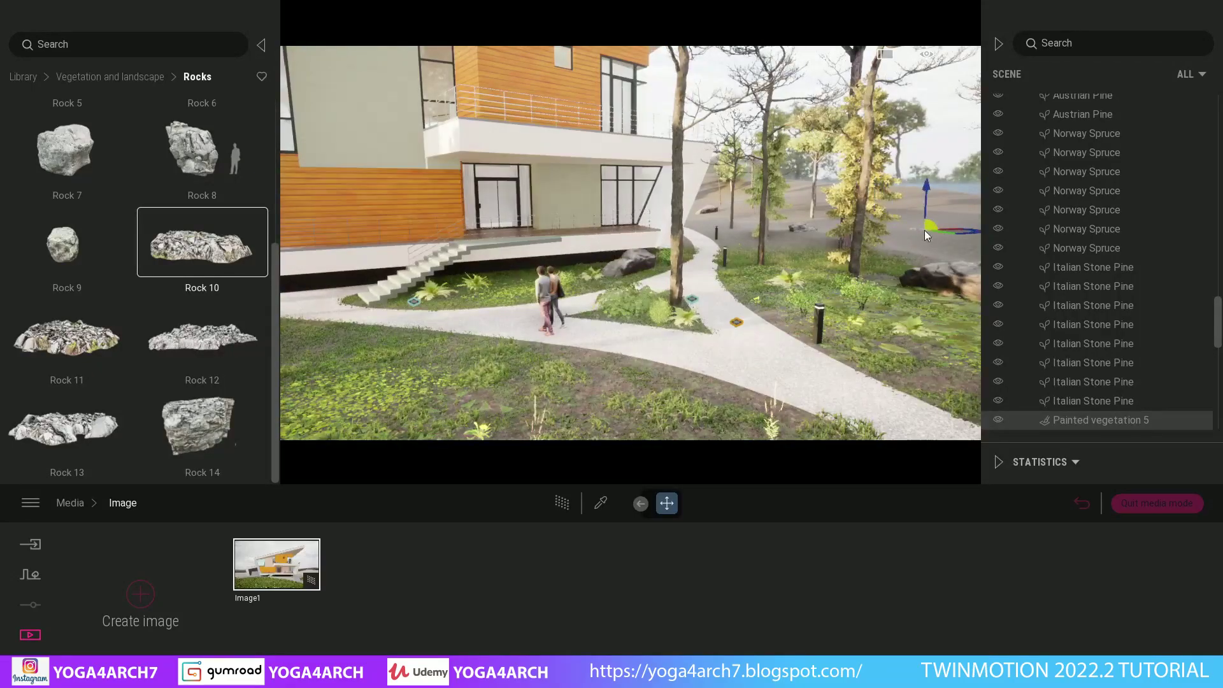
click(514, 391)
click(236, 566)
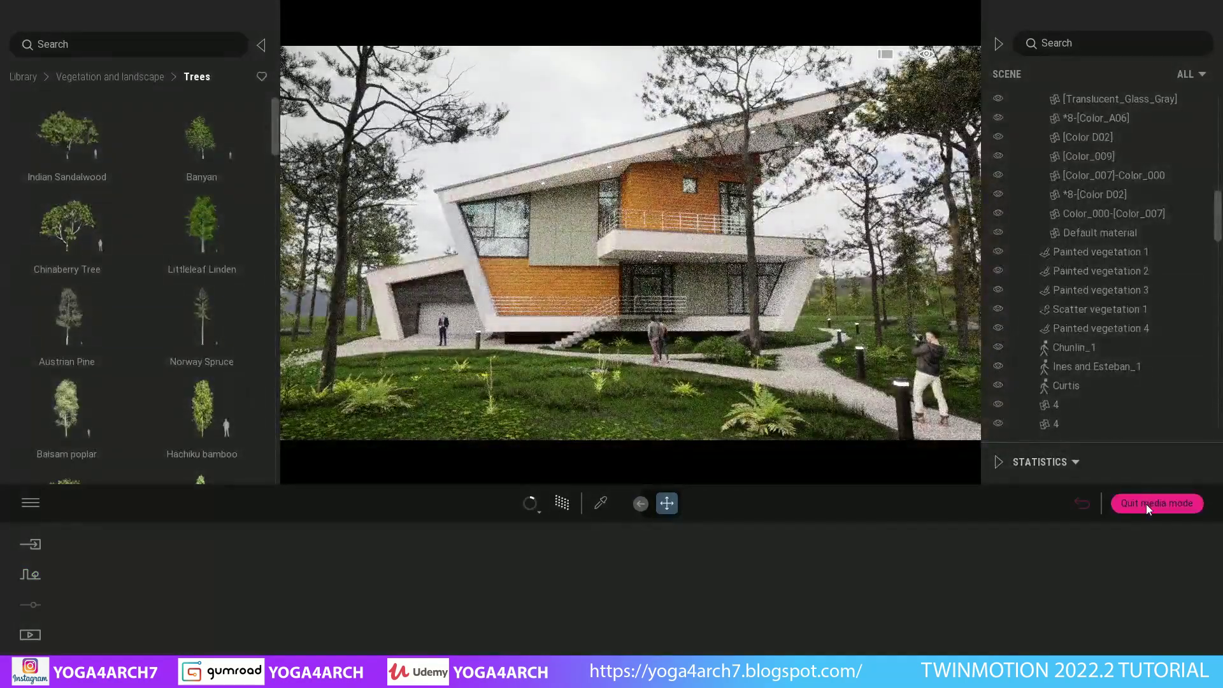
Step: Back in the real-time view, delete one Reed grass 1 and one Reed grass 2 clump
click(1145, 503)
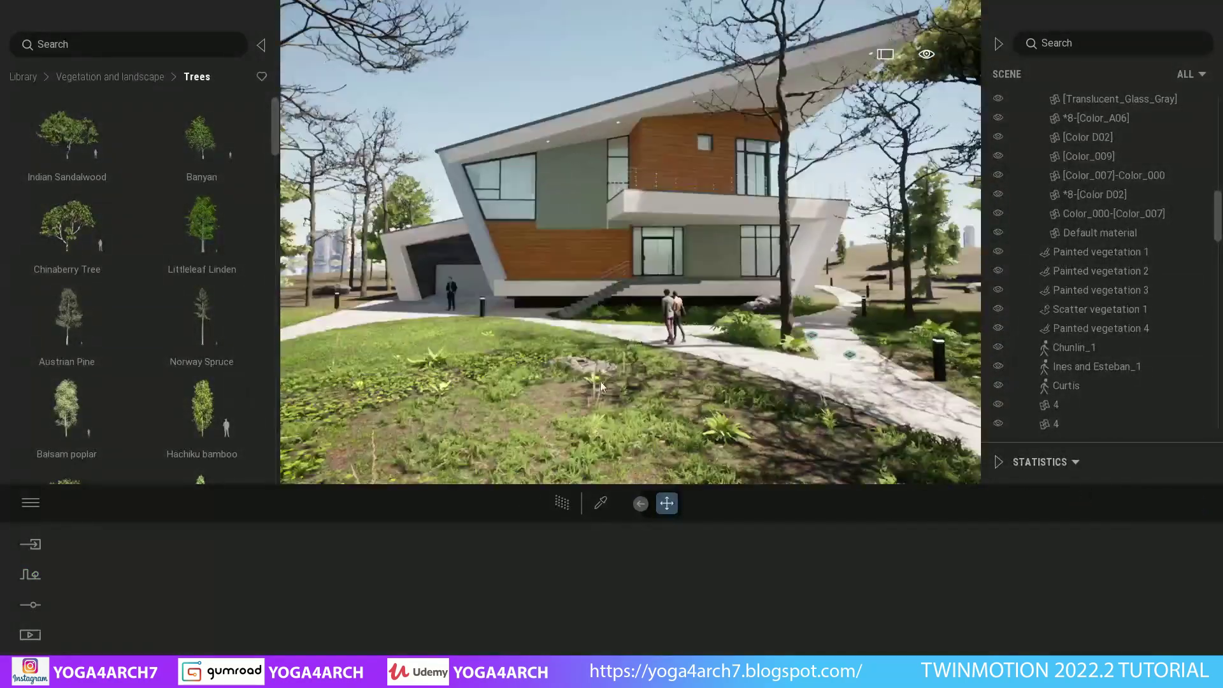
click(595, 404)
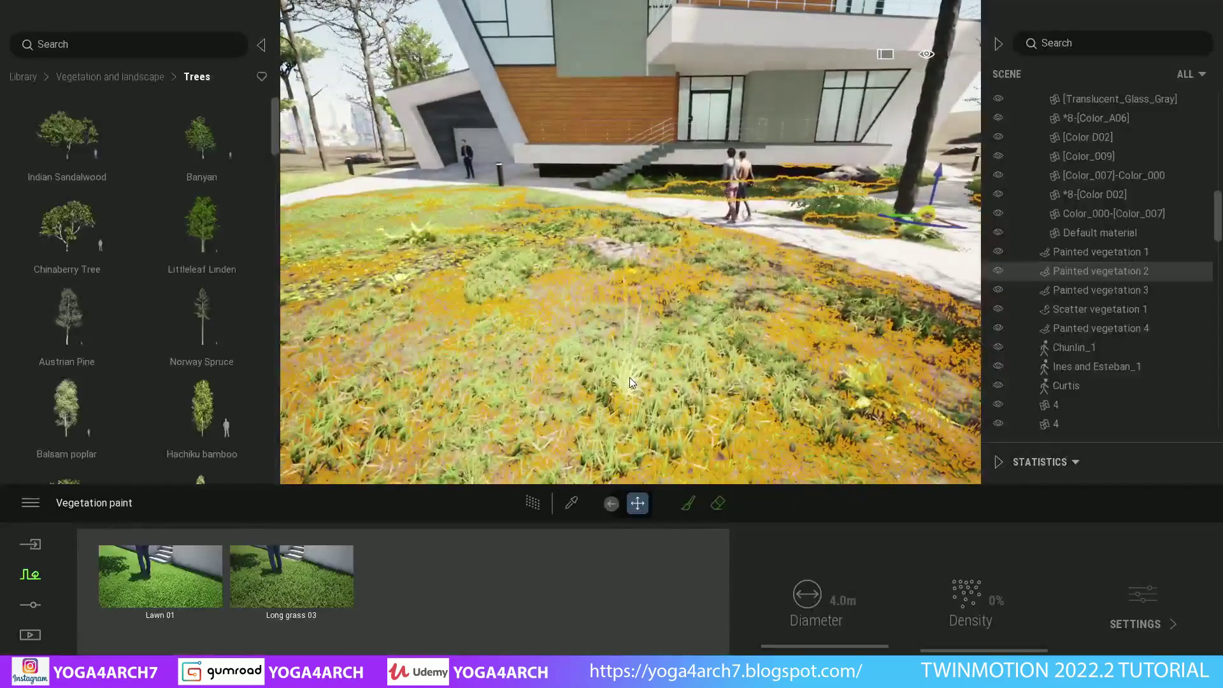
click(628, 376)
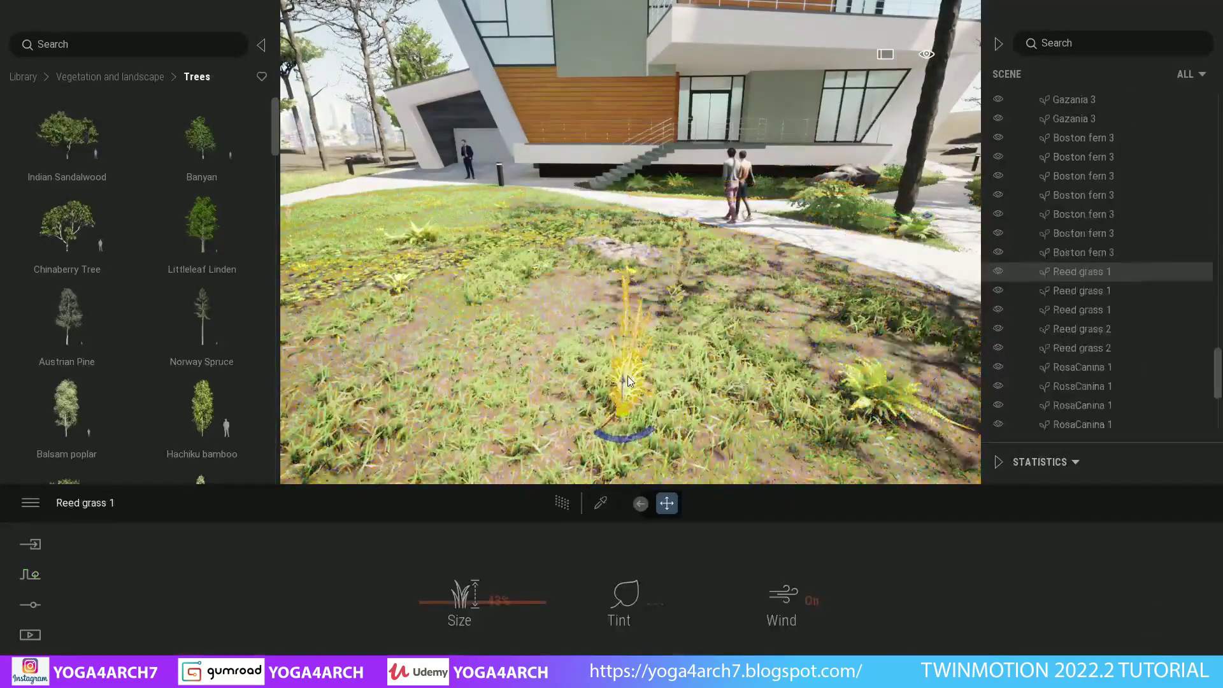
key(Delete)
scroll(737, 251, up, 10)
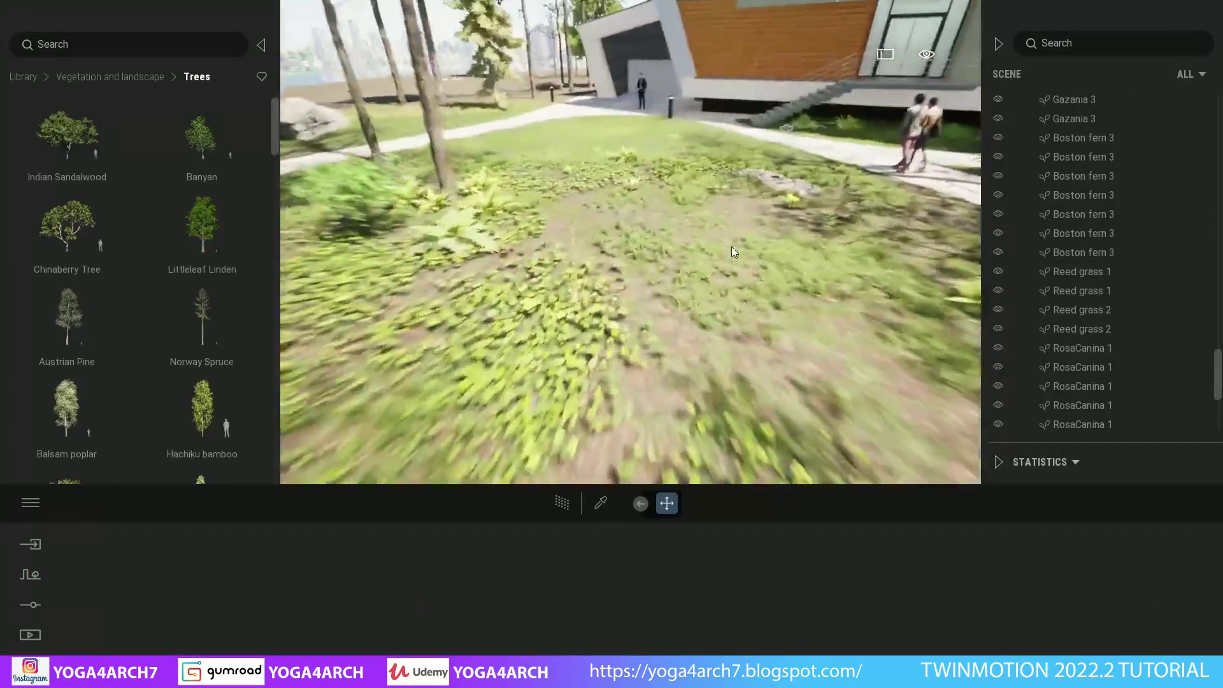
click(506, 366)
key(Delete)
scroll(573, 298, down, 5)
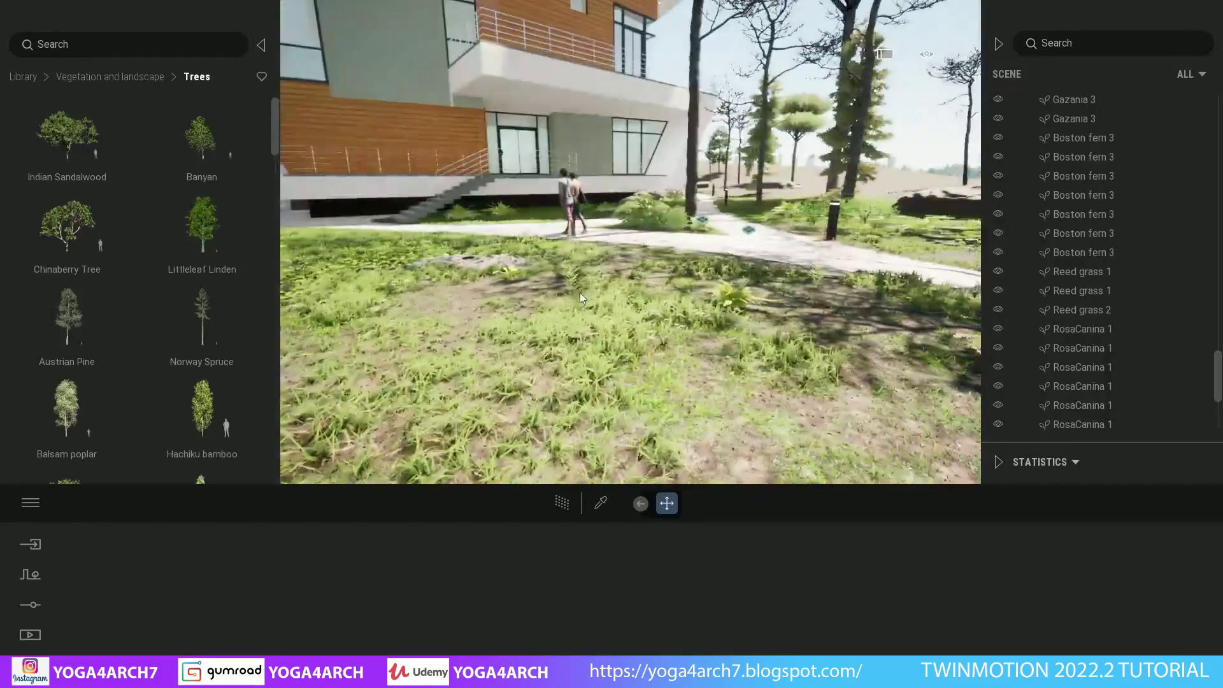
scroll(580, 292, up, 4)
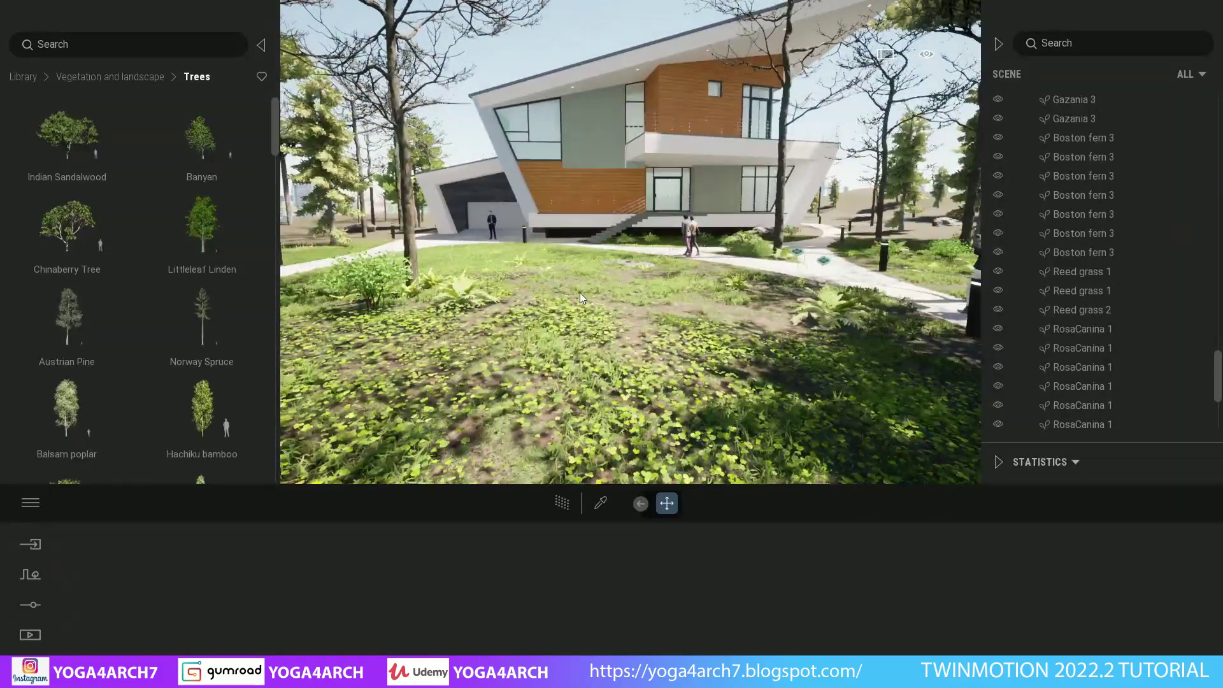
click(83, 77)
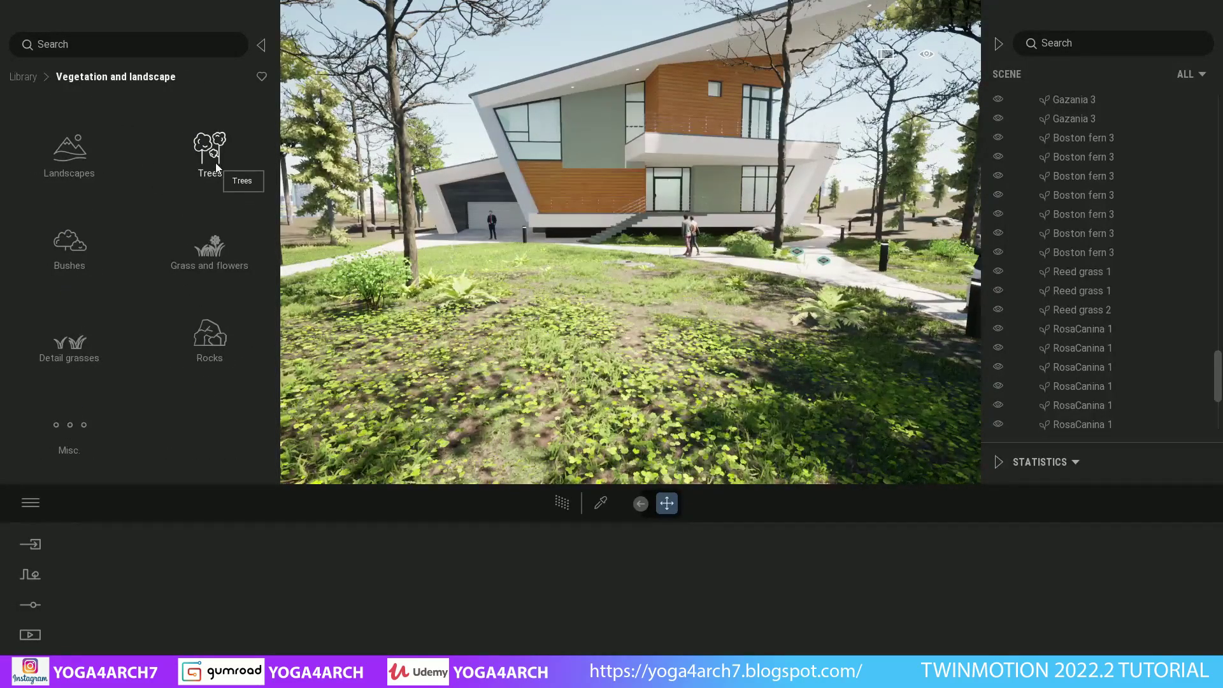
Step: Open Misc. vegetation and preview a tree stump and Dead branches 1 without placing them
click(93, 437)
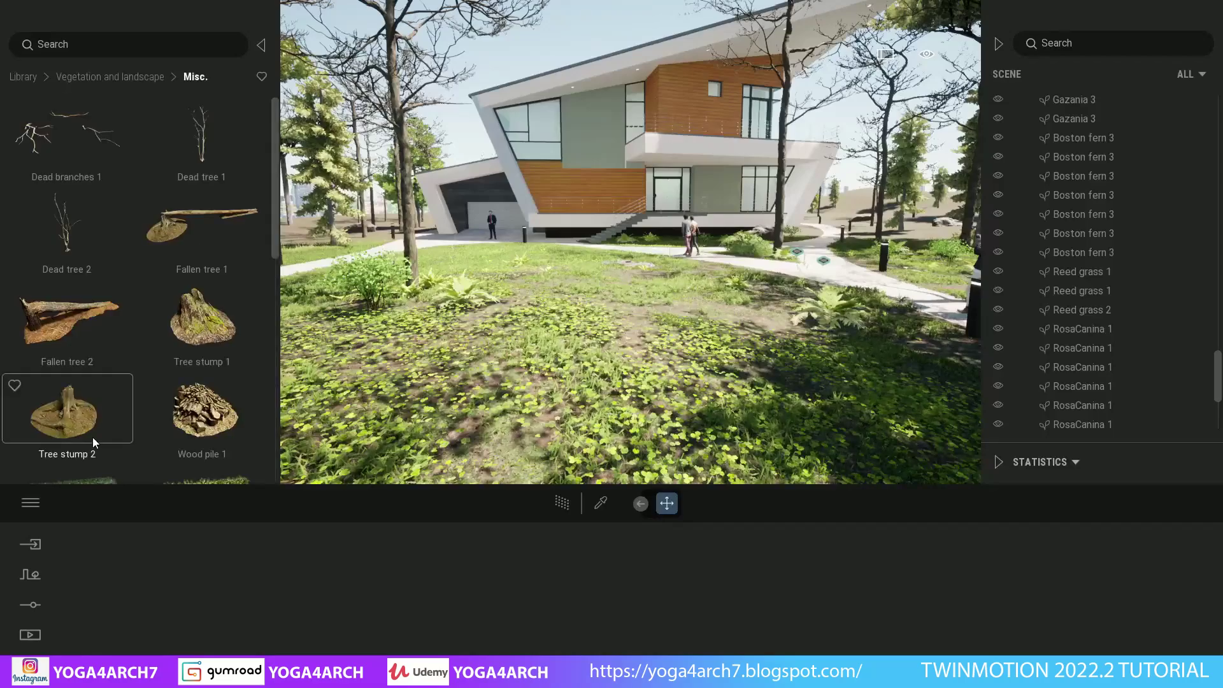
mouse_move(202, 315)
mouse_down()
mouse_move(581, 384)
mouse_move(191, 315)
mouse_up()
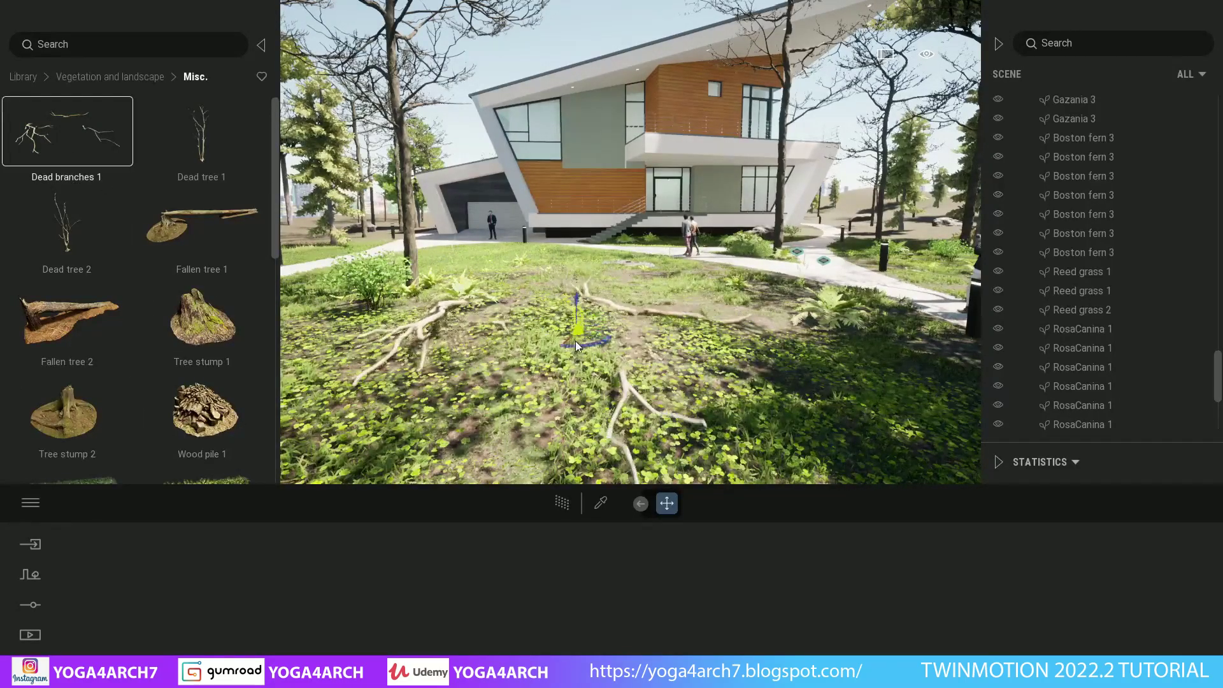
drag(105, 181, 477, 312)
scroll(155, 319, down, 1)
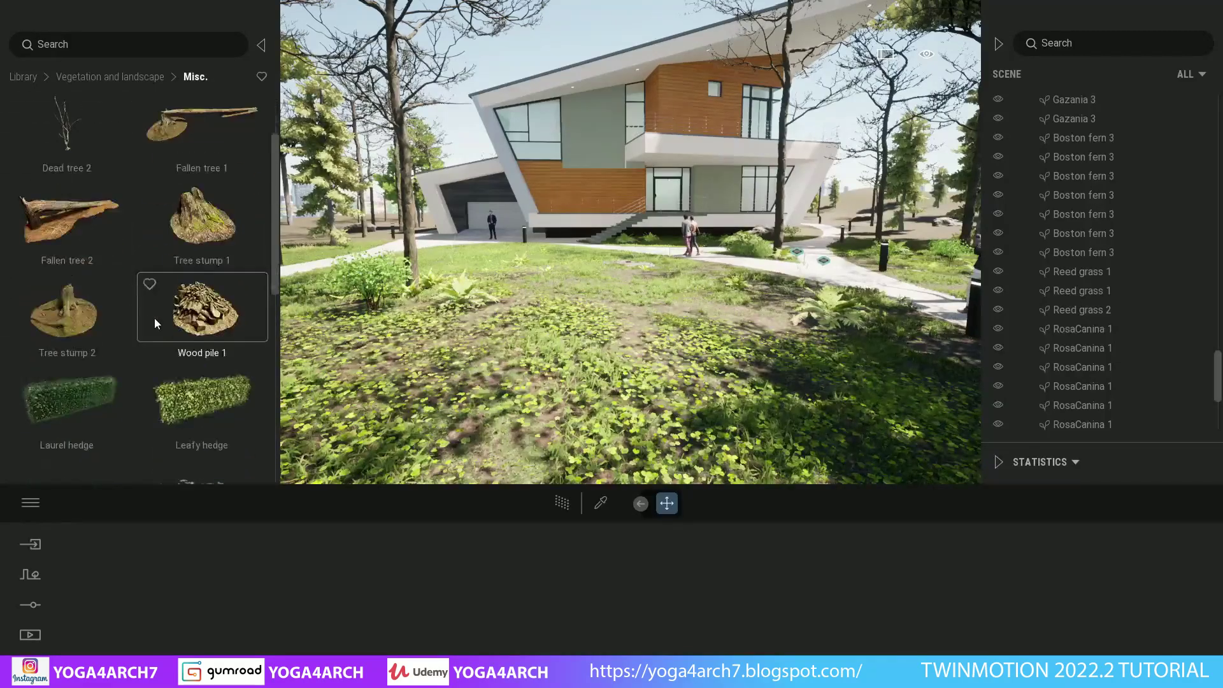
scroll(154, 318, down, 3)
mouse_move(204, 297)
mouse_down()
mouse_move(437, 361)
mouse_move(83, 316)
mouse_up()
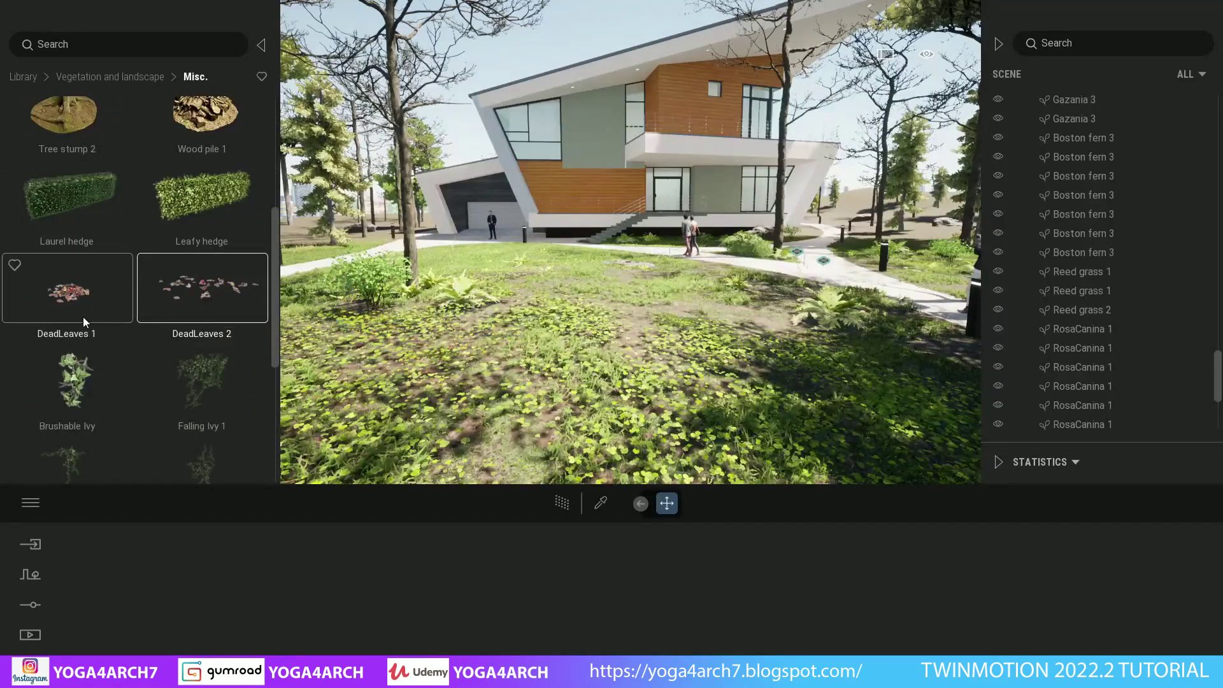
Step: Preview Fallen tree 1 and Dead tree 1 near the house without placing them
scroll(151, 331, down, 4)
scroll(153, 330, down, 2)
scroll(153, 330, up, 5)
scroll(153, 330, up, 4)
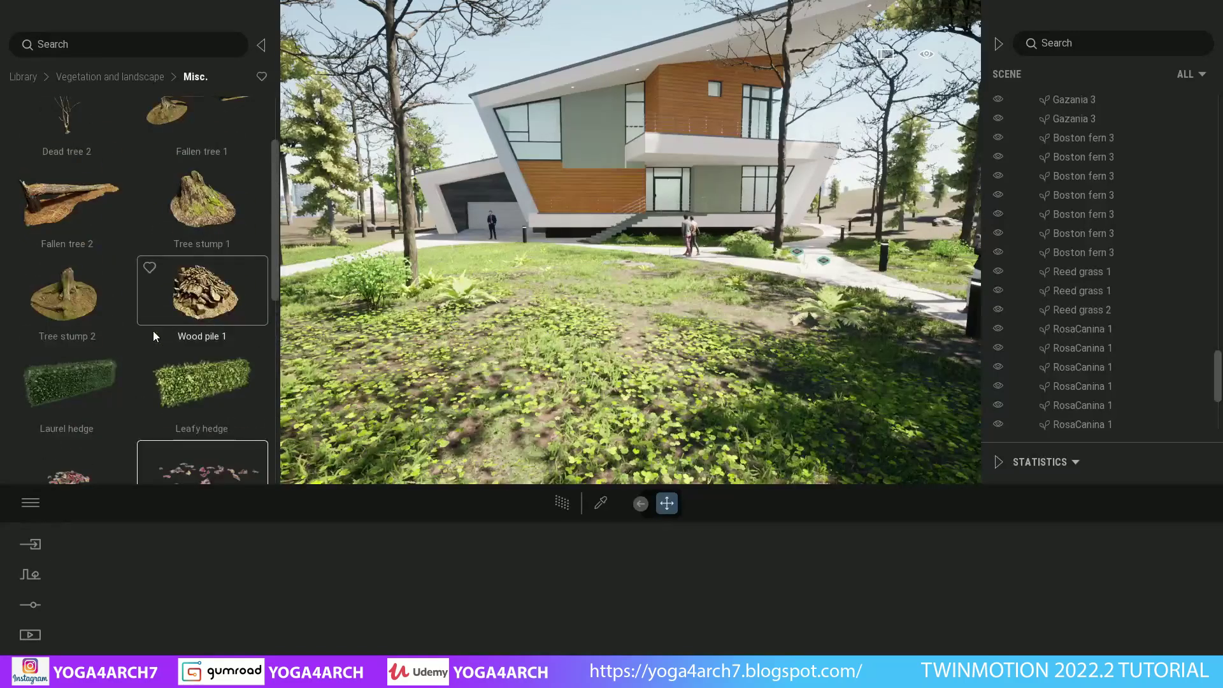
scroll(153, 330, up, 2)
drag(162, 230, 90, 258)
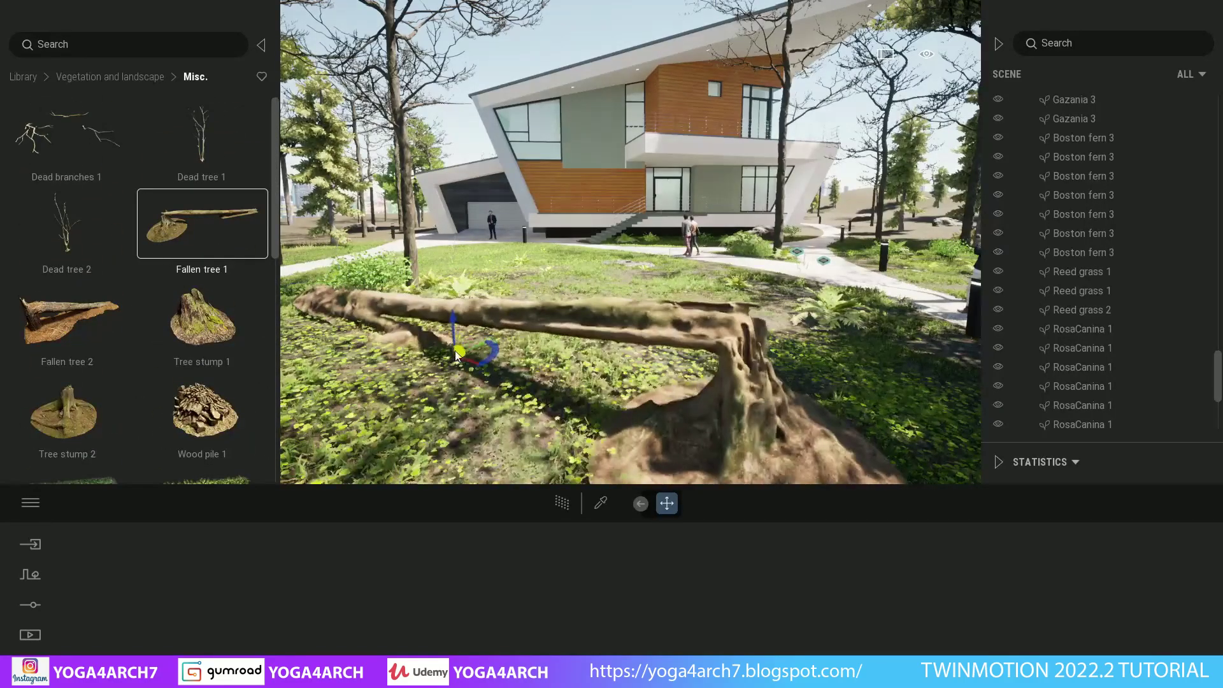
drag(207, 132, 362, 245)
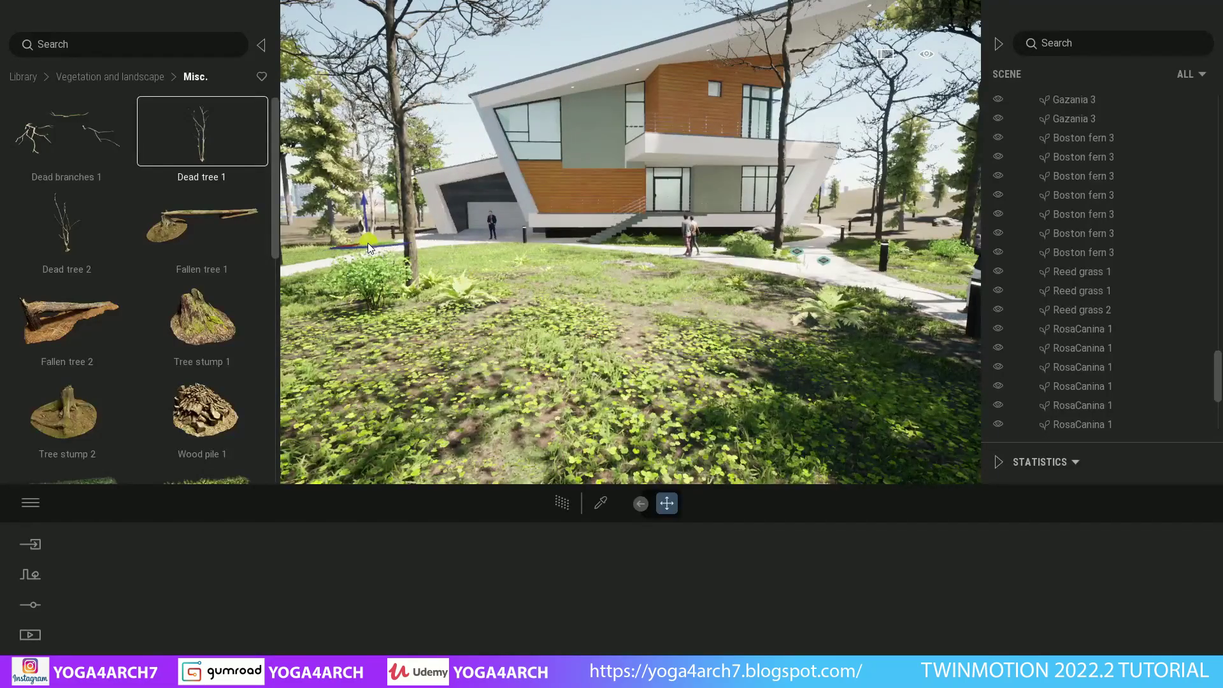
drag(361, 245, 854, 213)
Step: Show the Media still-image list and set the preview quality to Medium
click(30, 633)
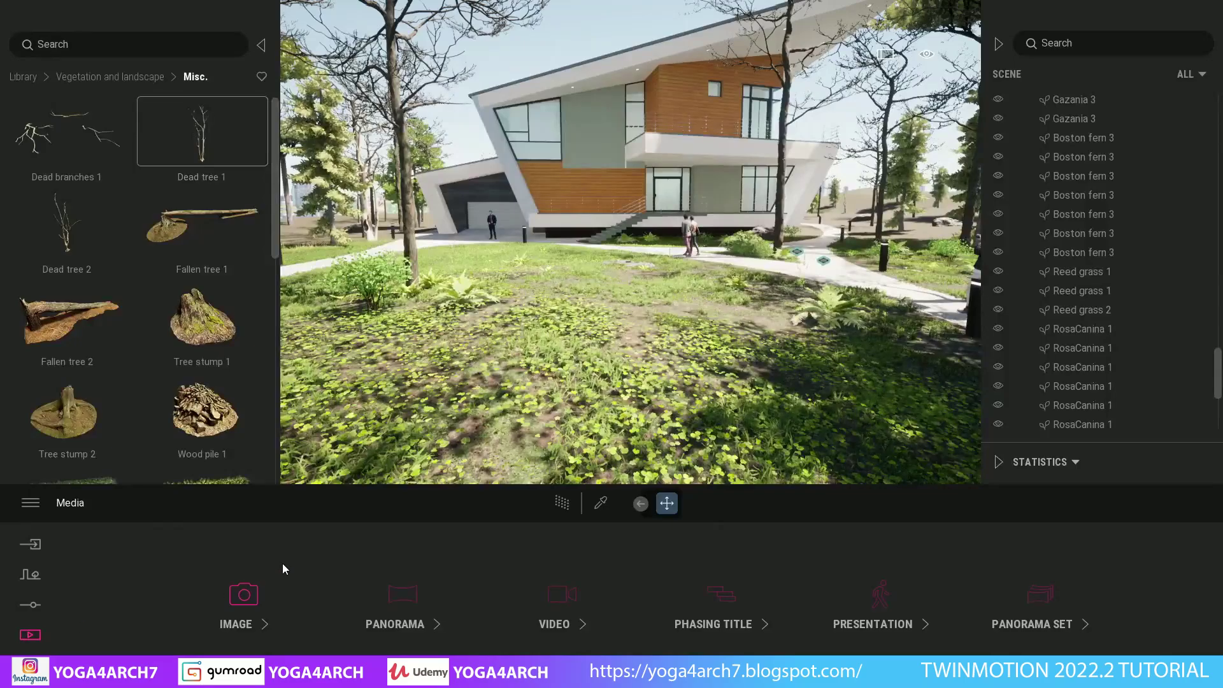
click(281, 563)
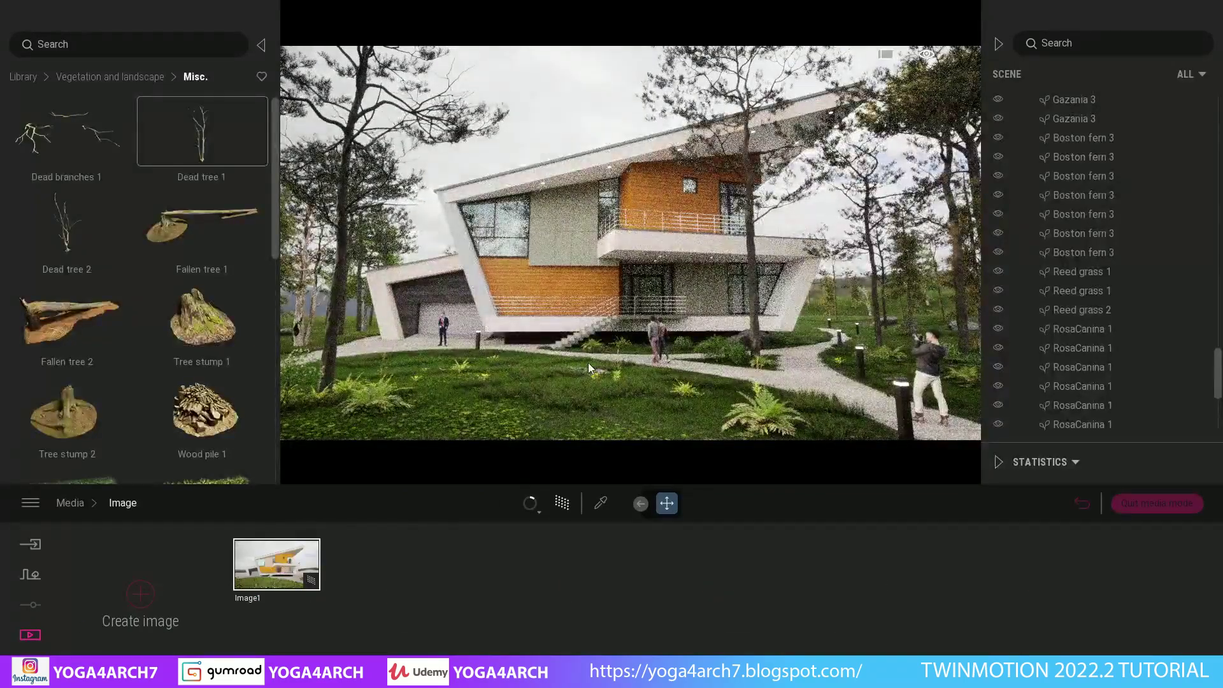
click(540, 510)
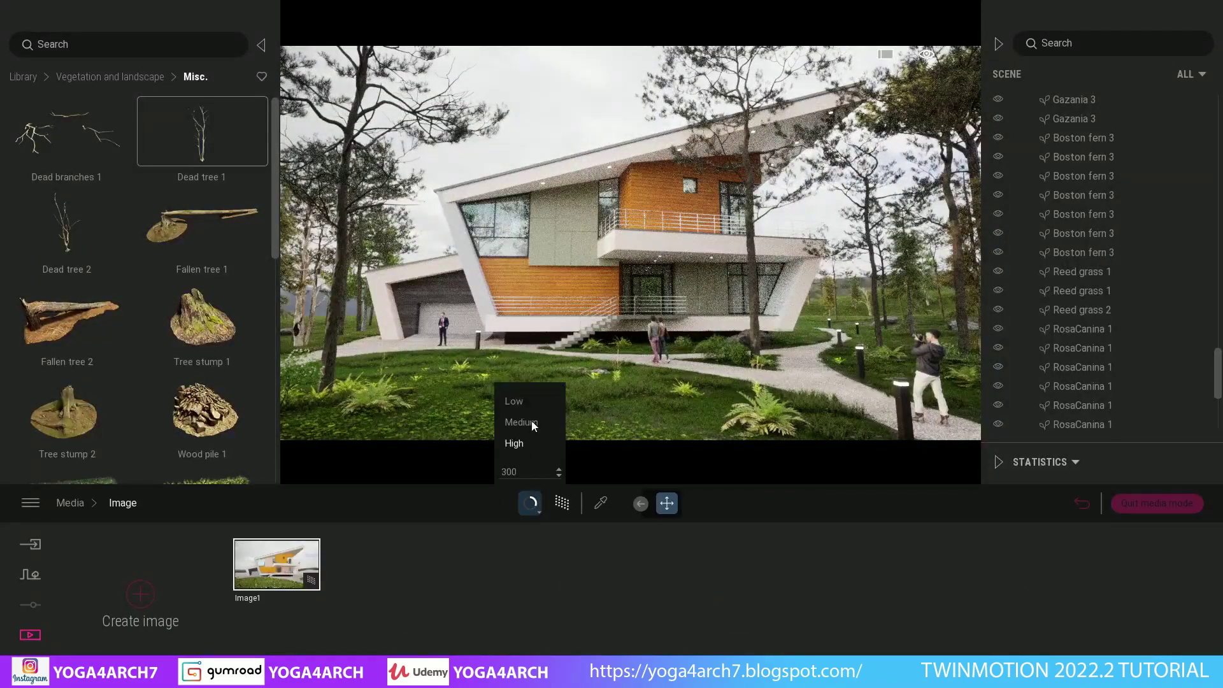
click(518, 403)
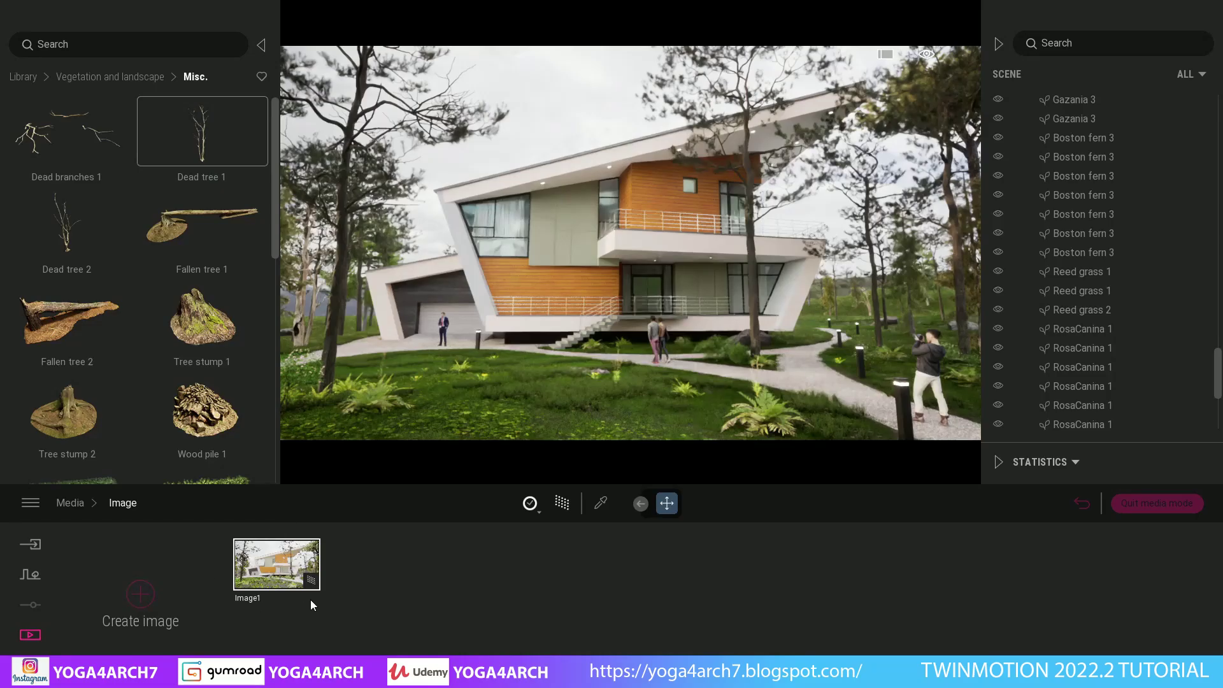
Step: Adjust Image1's lighting so the Sun intensity ends at 5
double_click(306, 579)
click(433, 598)
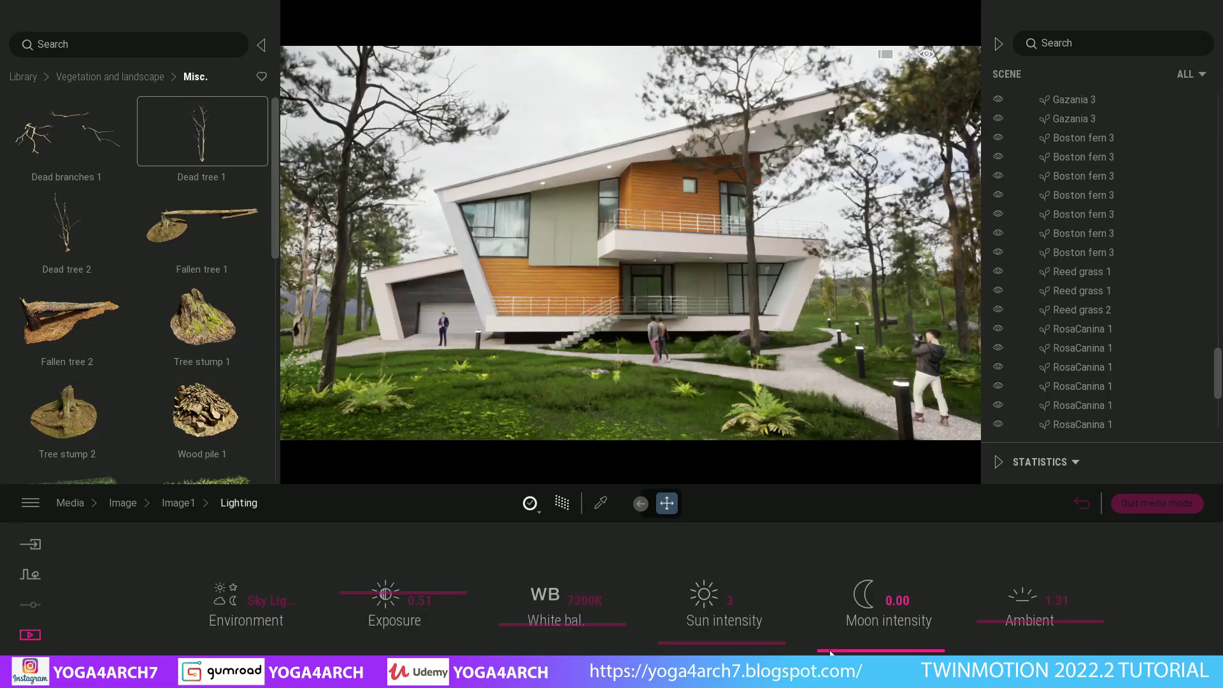
click(713, 642)
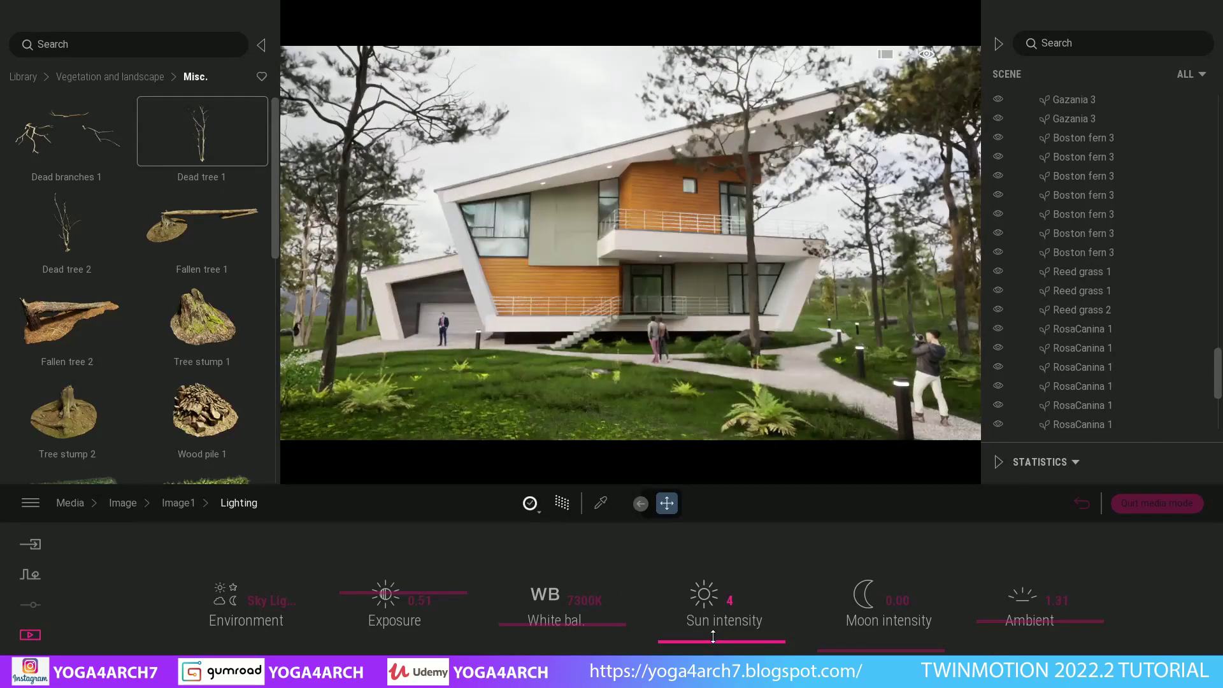
drag(716, 625, 720, 631)
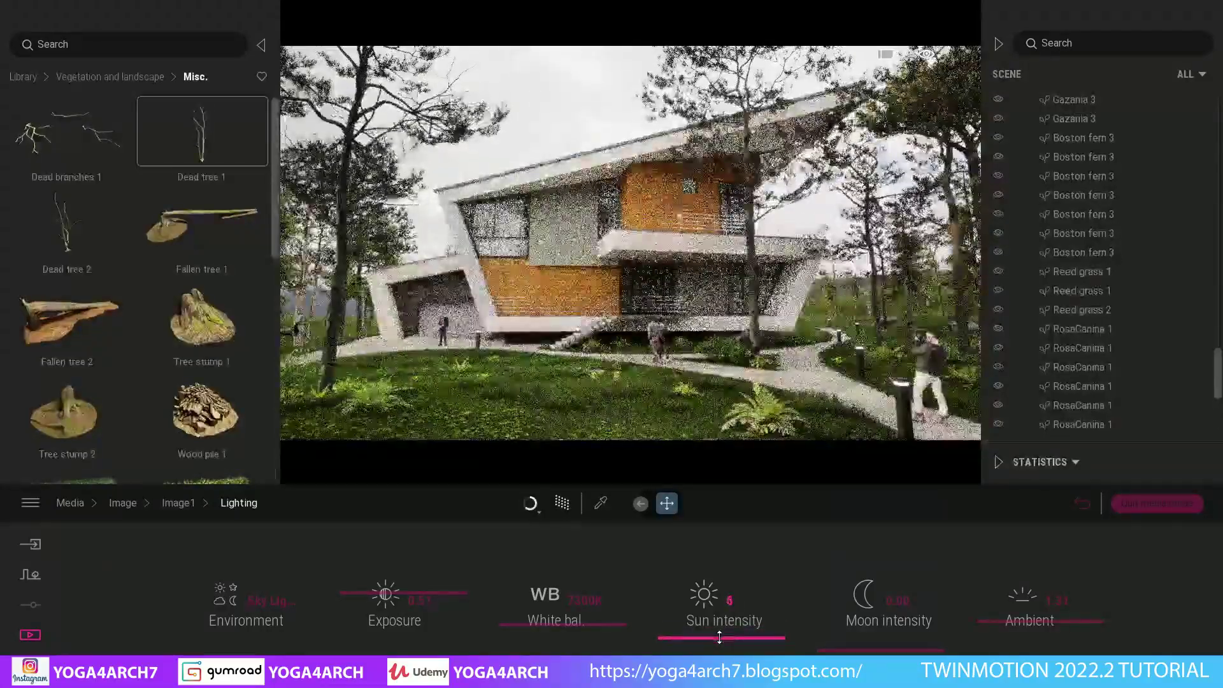
click(720, 630)
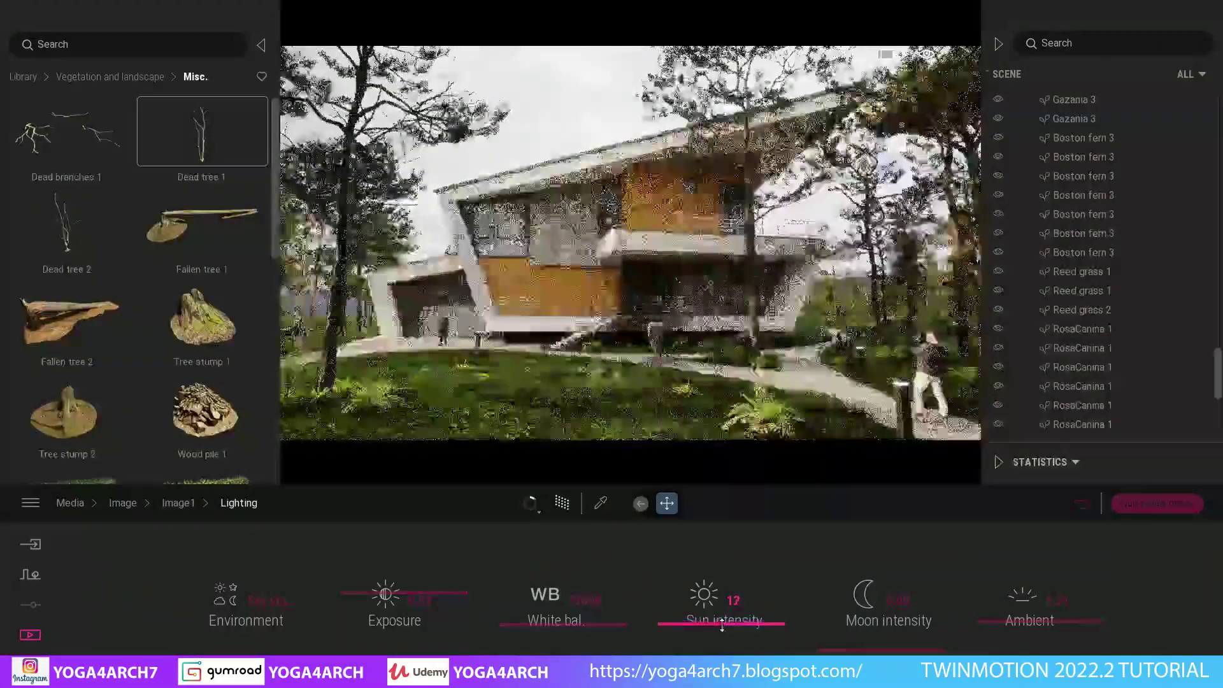
click(529, 504)
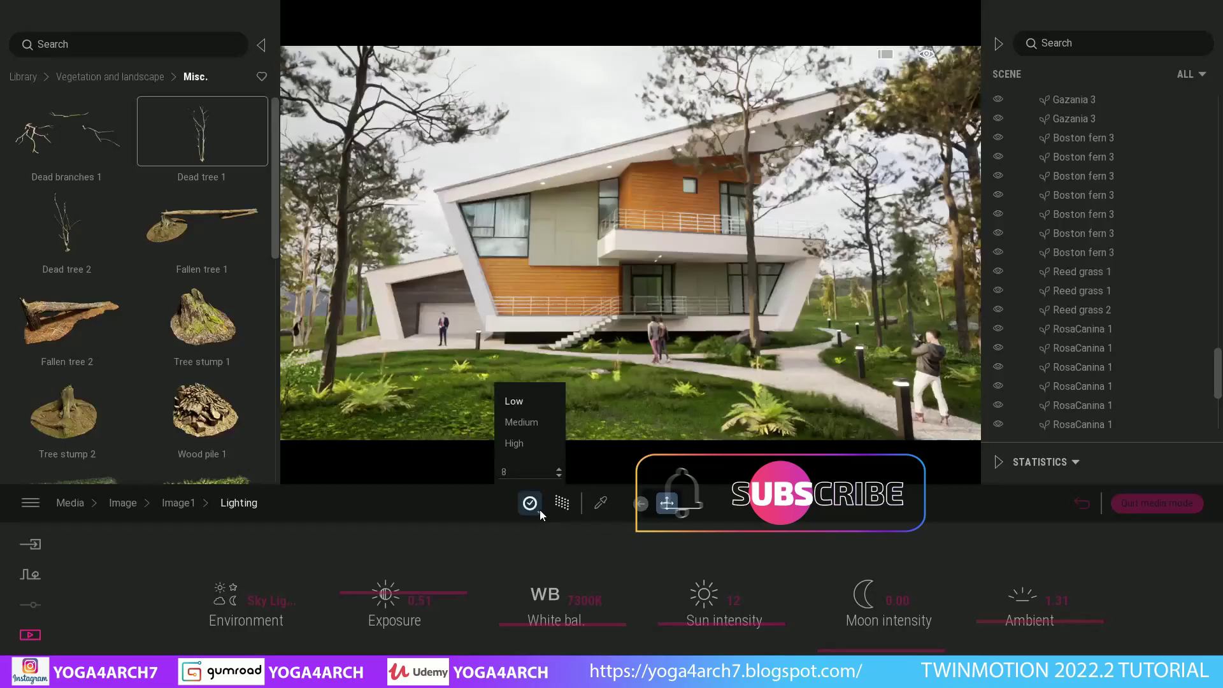
click(525, 423)
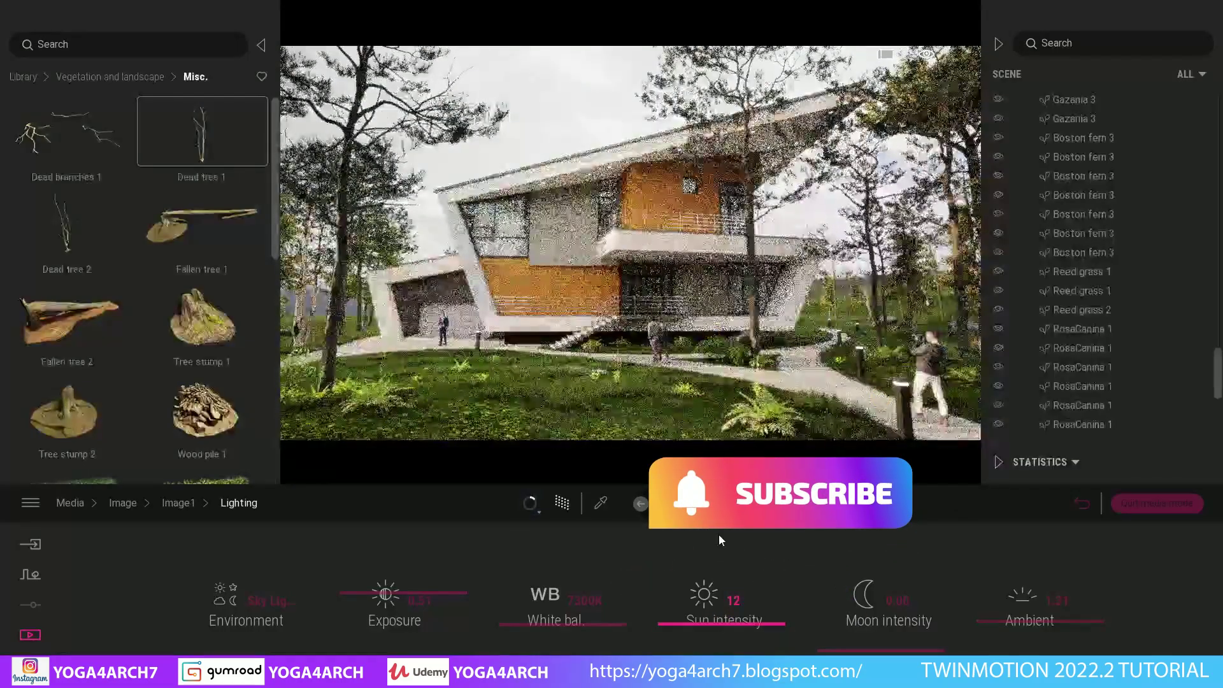
click(686, 624)
drag(685, 625, 703, 637)
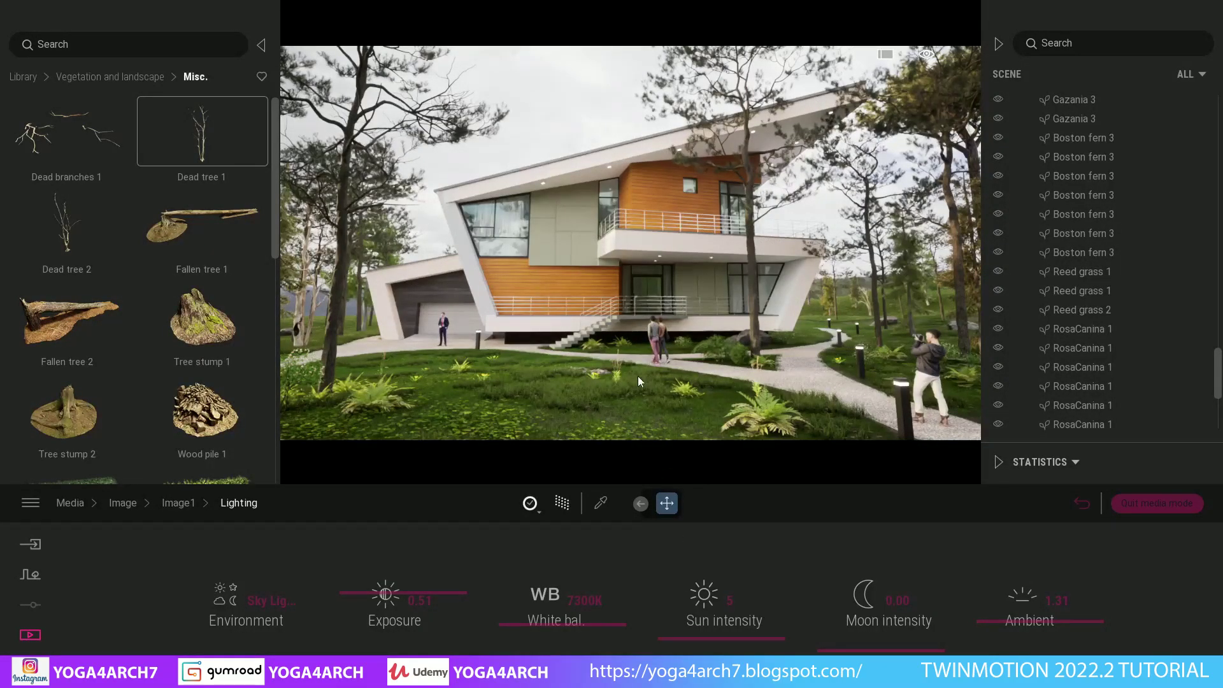
Step: Tint the eyedropped Gravel Ground path material a mid-grey 717171, then return to Media
click(807, 376)
click(510, 602)
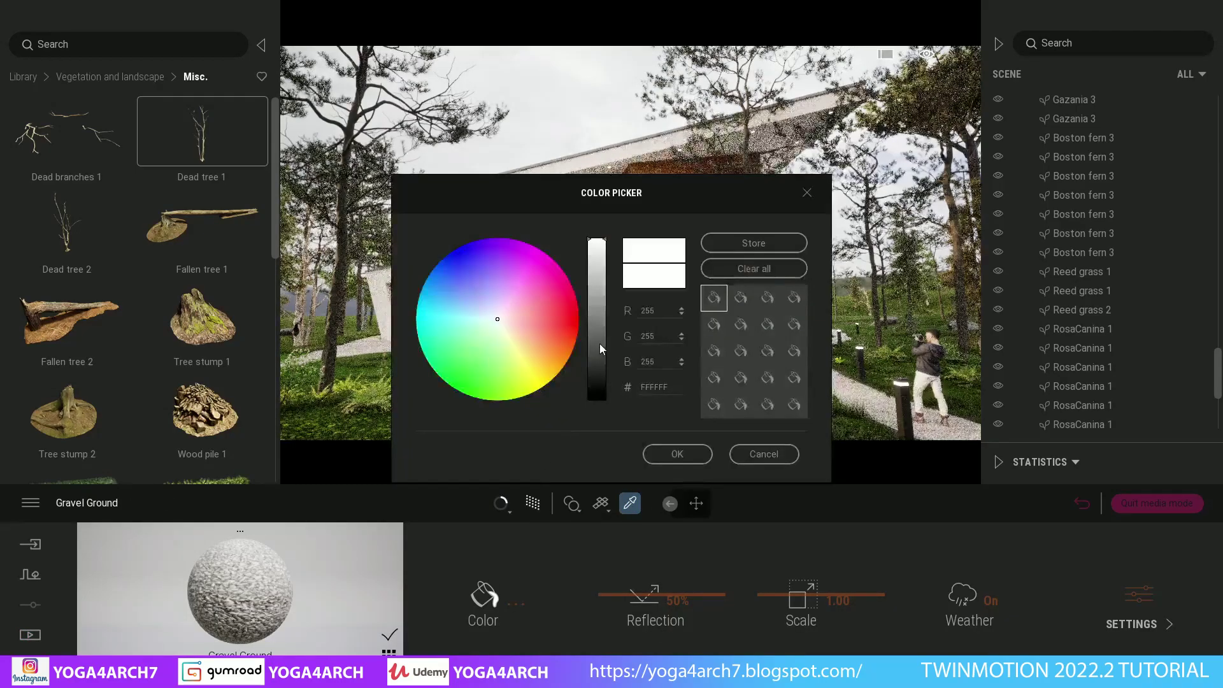
click(600, 342)
drag(601, 342, 601, 318)
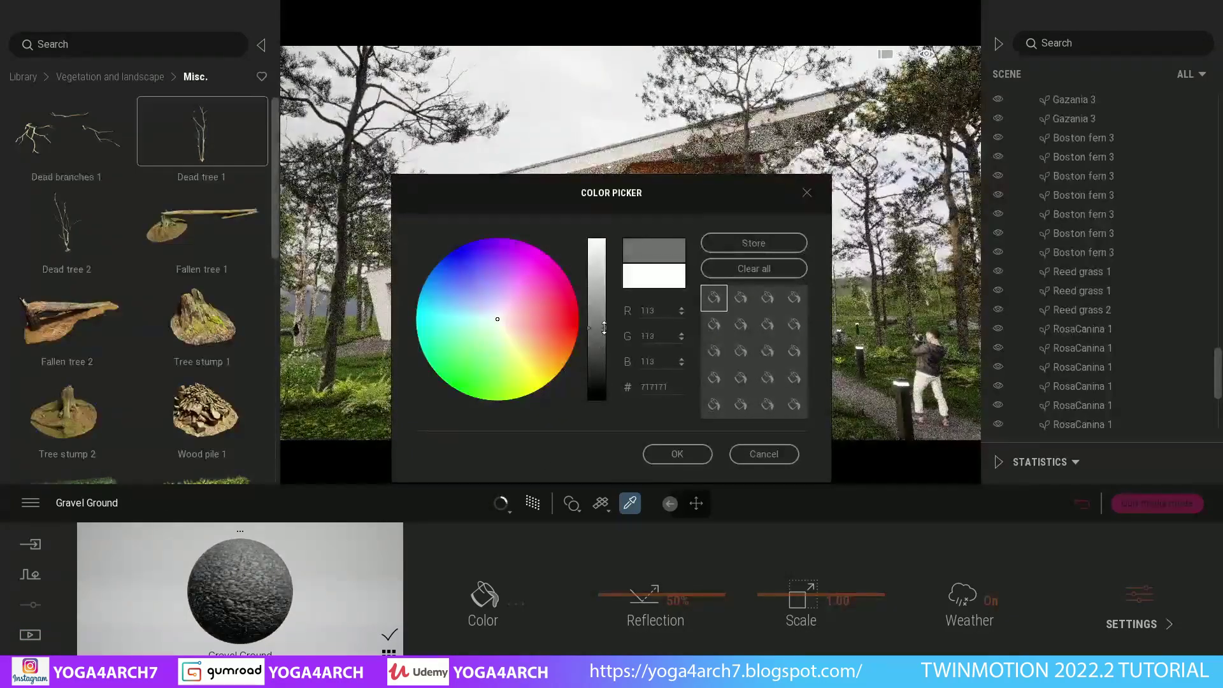
click(677, 453)
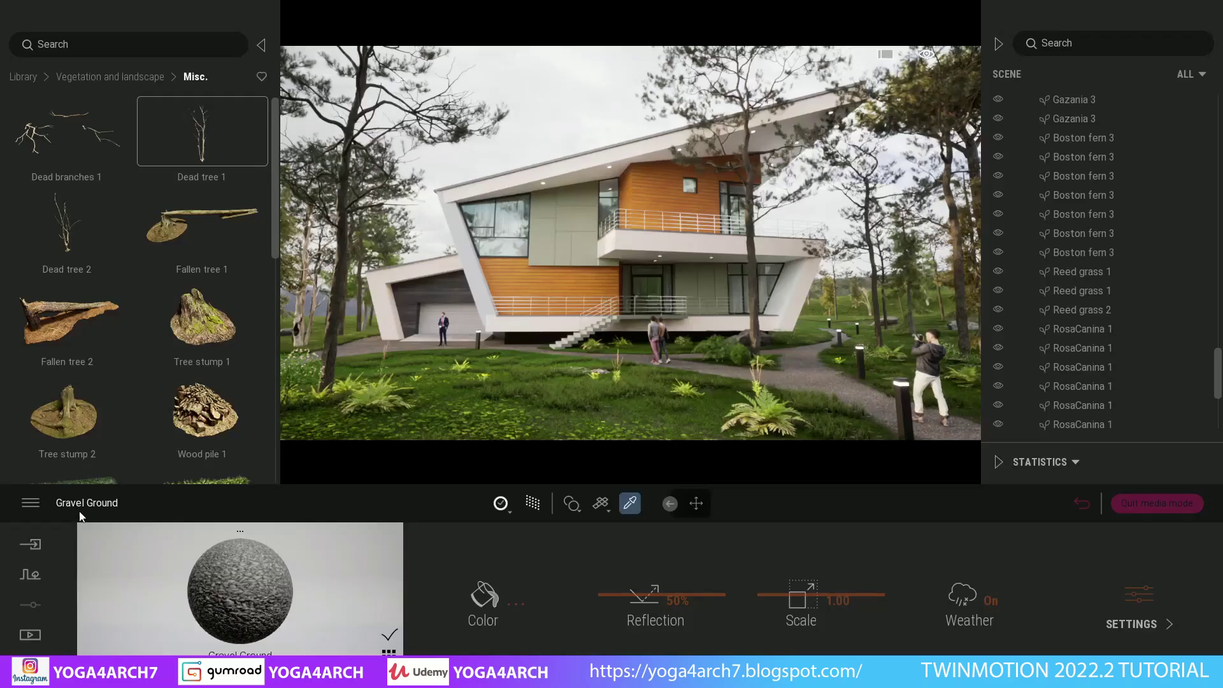
click(30, 634)
Step: Drag Image1's Weather slider toward overcast
click(290, 615)
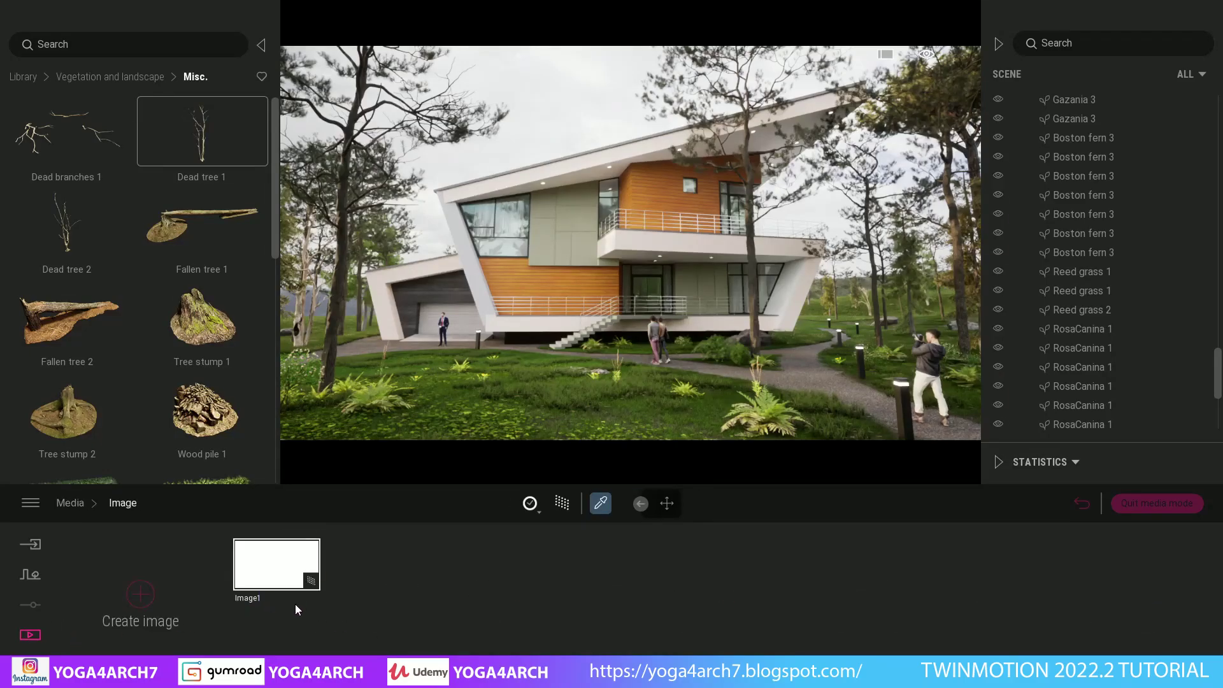
click(308, 596)
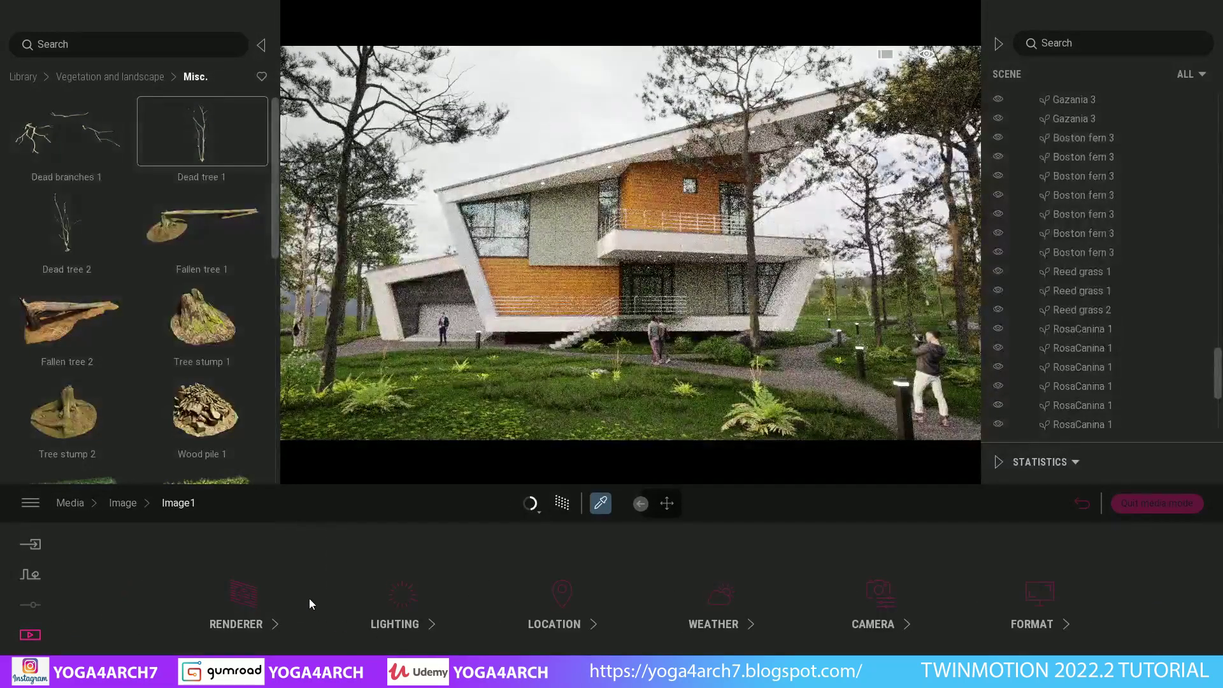
click(720, 599)
mouse_move(106, 624)
mouse_down()
mouse_move(212, 622)
mouse_move(161, 622)
mouse_move(179, 621)
mouse_up()
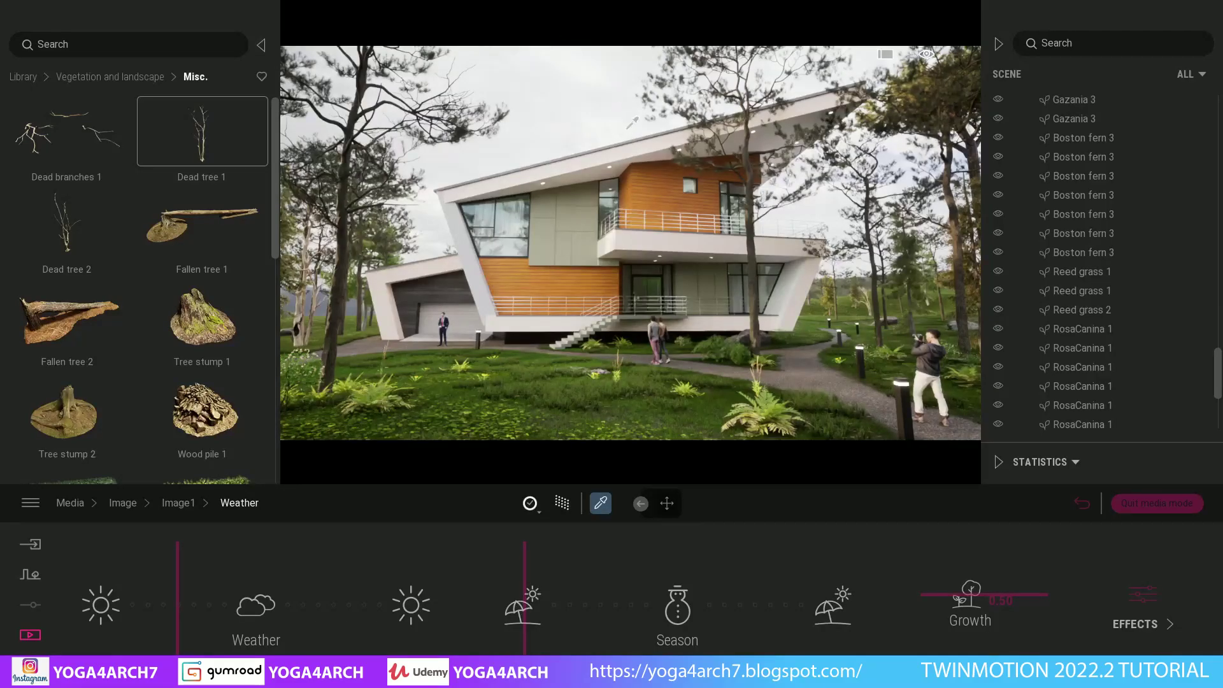
Step: Re-pick the gravel path material and confirm its grey colour
click(824, 334)
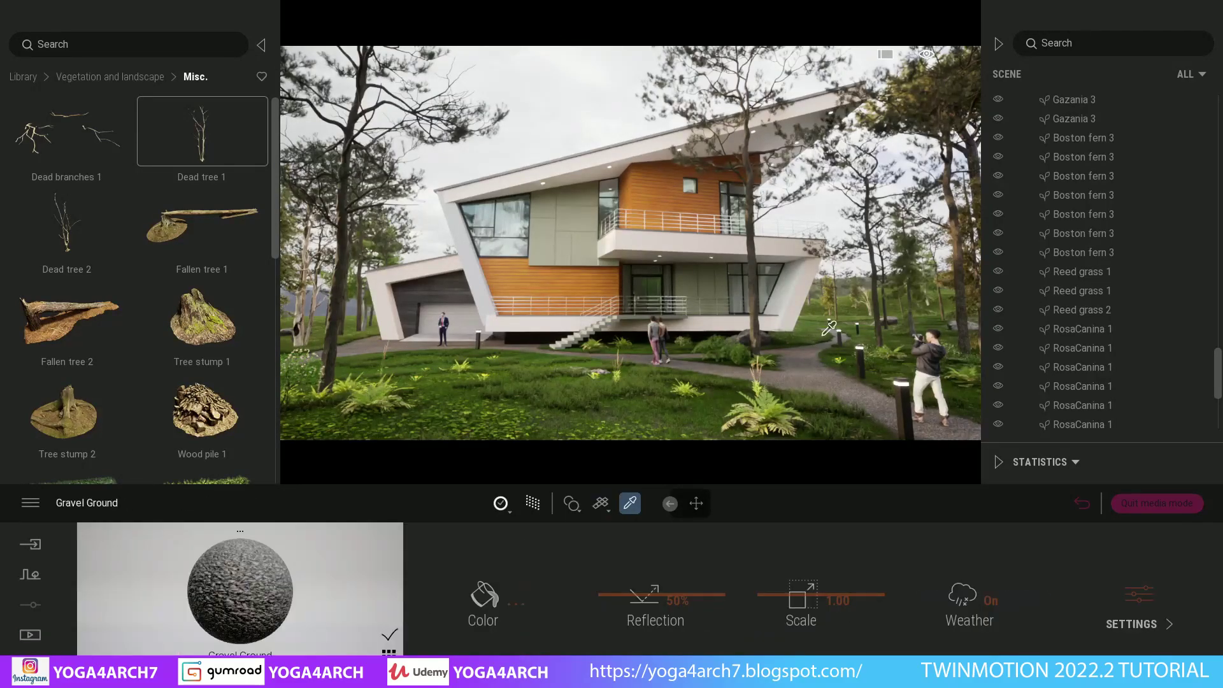
click(525, 586)
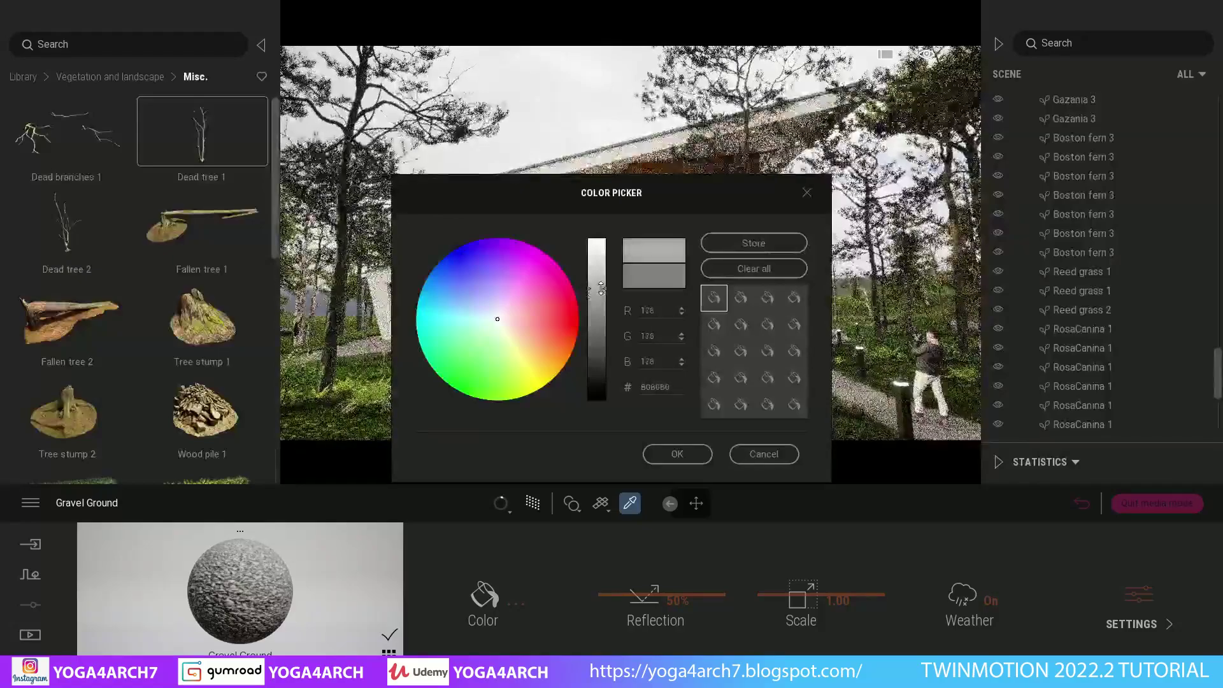
click(695, 454)
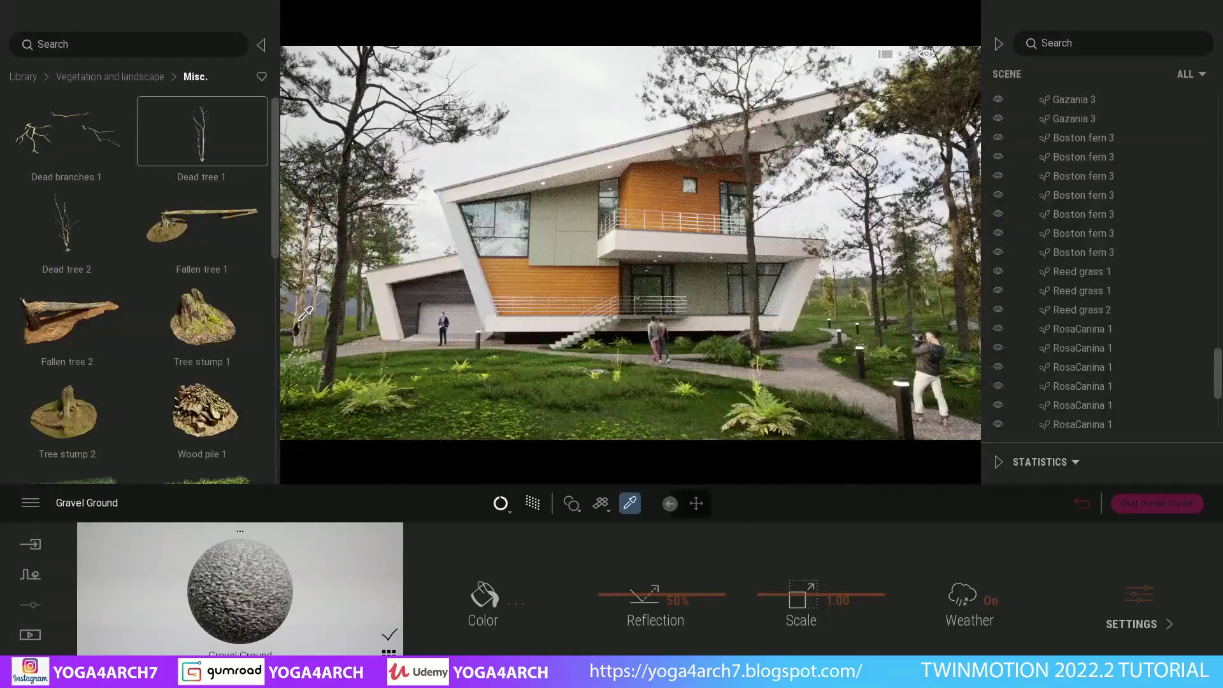
Step: Browse the library's Vehicles > Cars collection and pick Suv 01
click(28, 79)
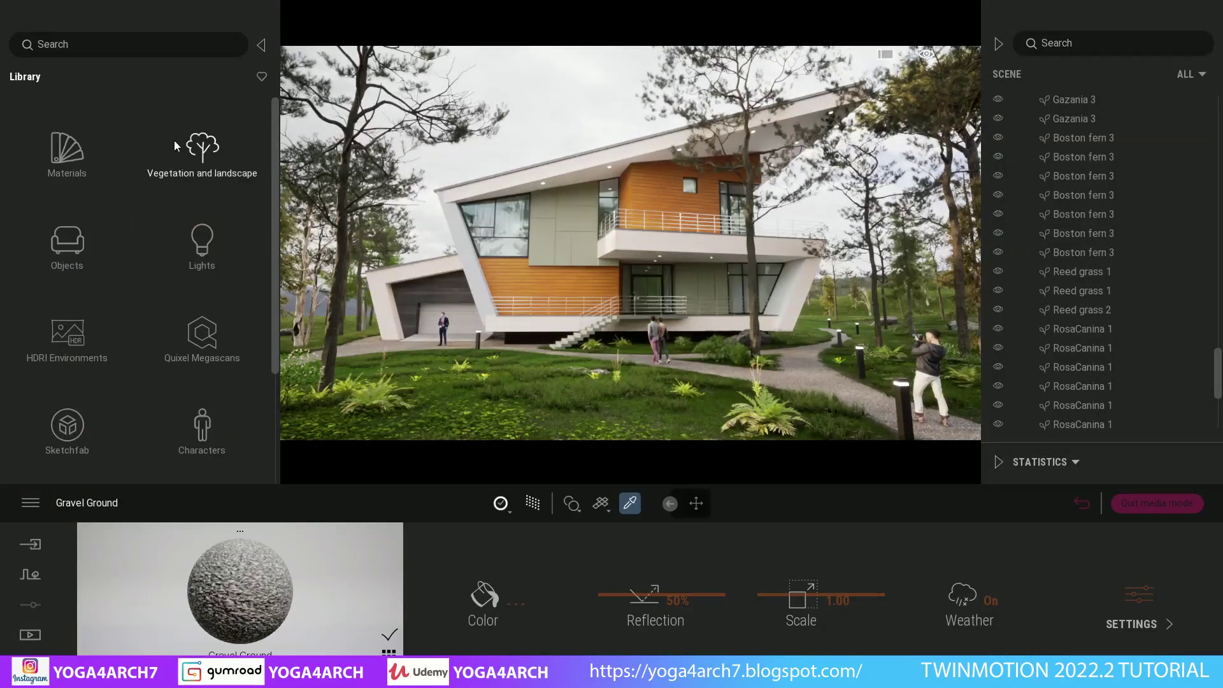
scroll(82, 157, down, 2)
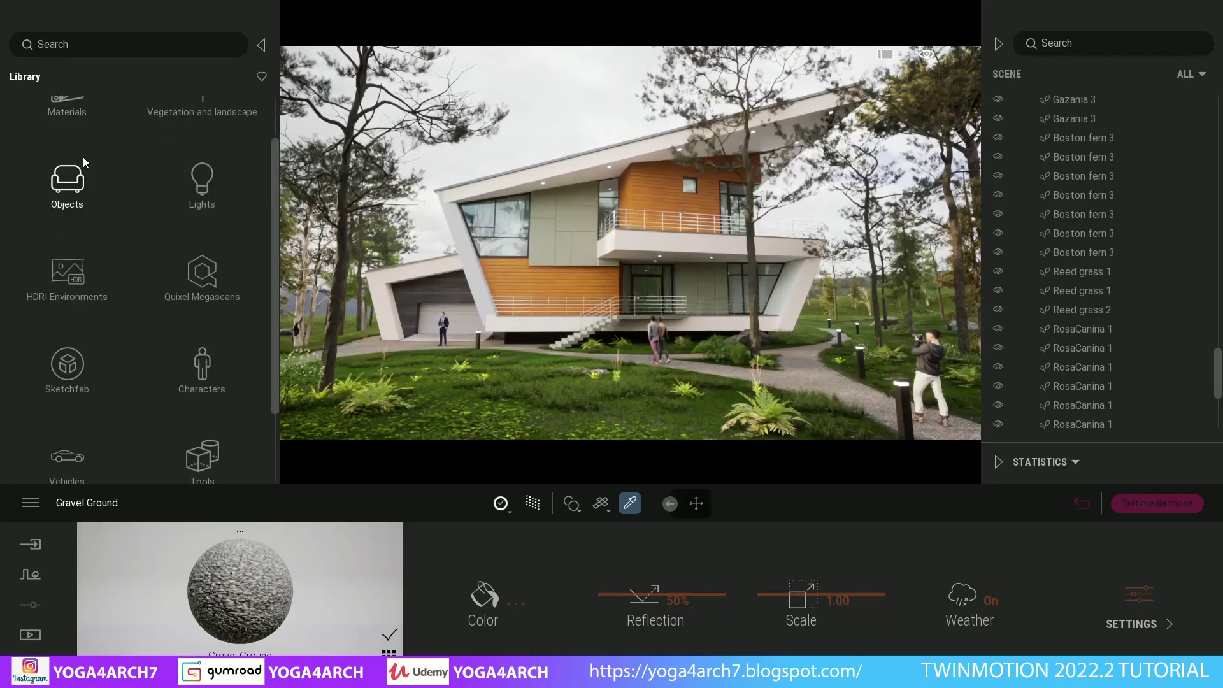
scroll(64, 318, down, 2)
click(69, 372)
click(86, 140)
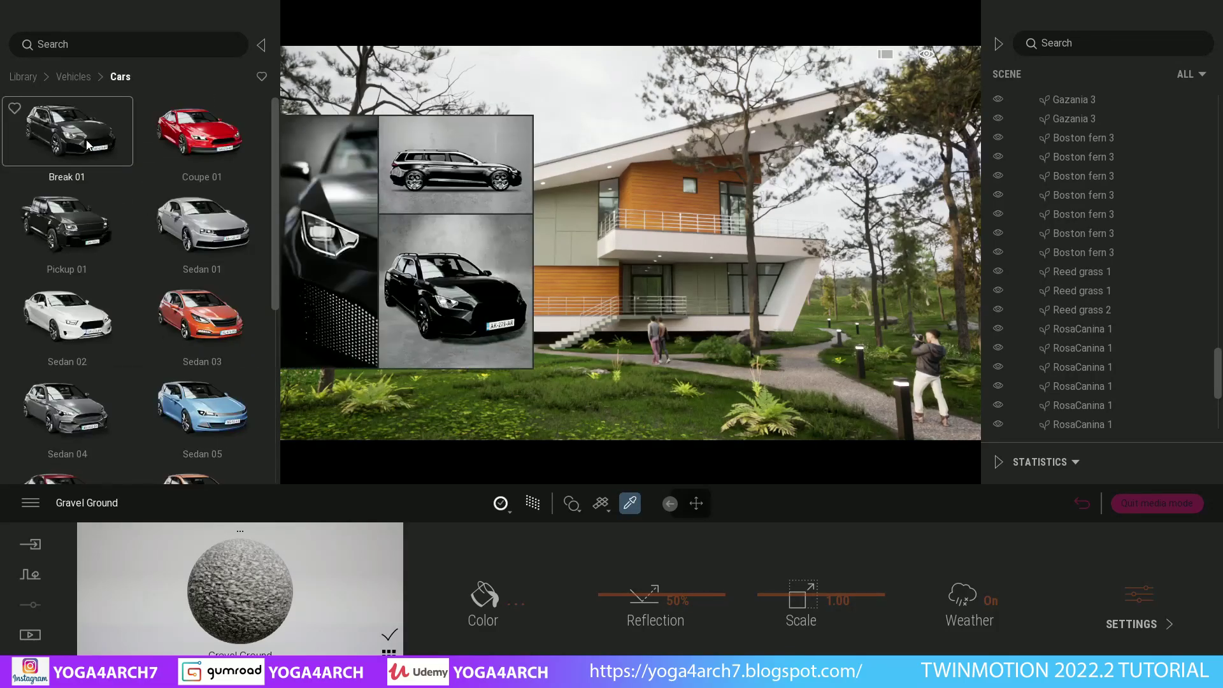
scroll(102, 407, down, 1)
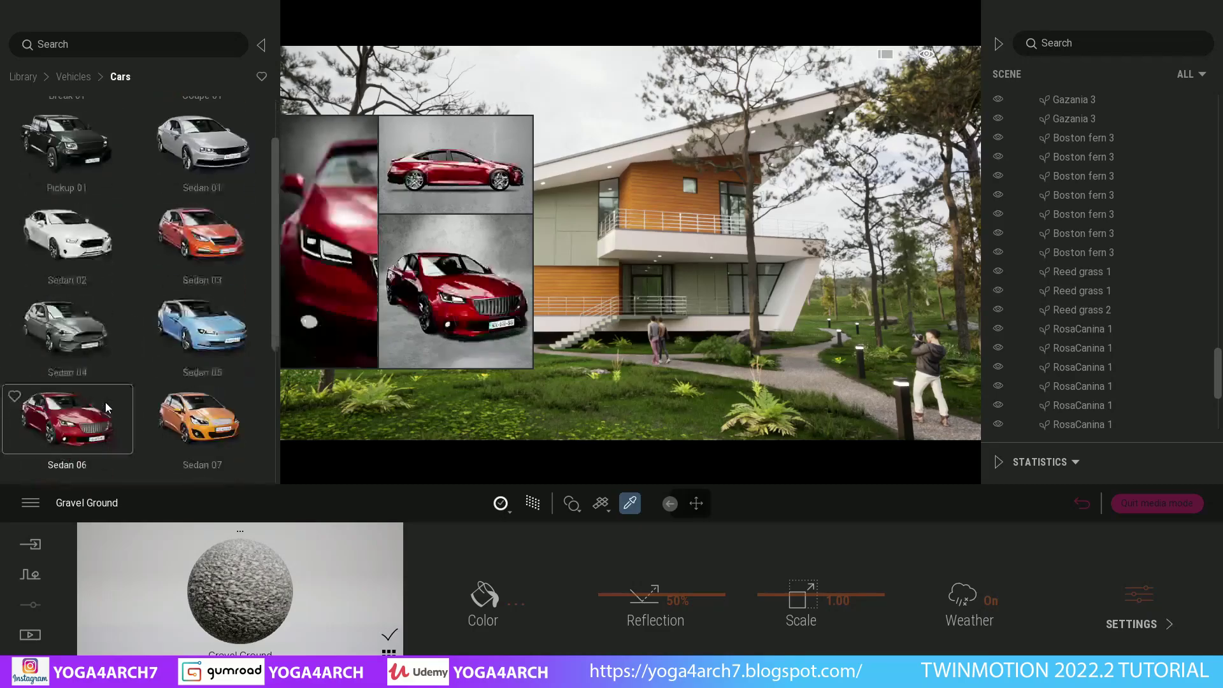
scroll(102, 408, down, 1)
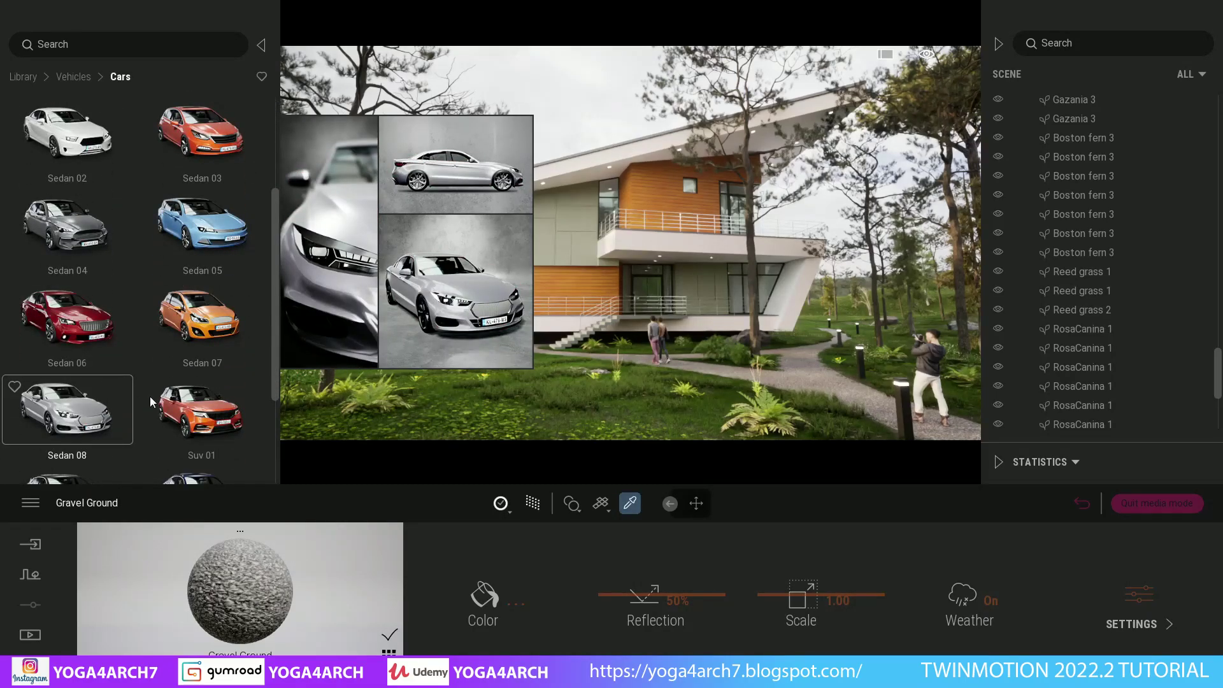
scroll(207, 401, down, 1)
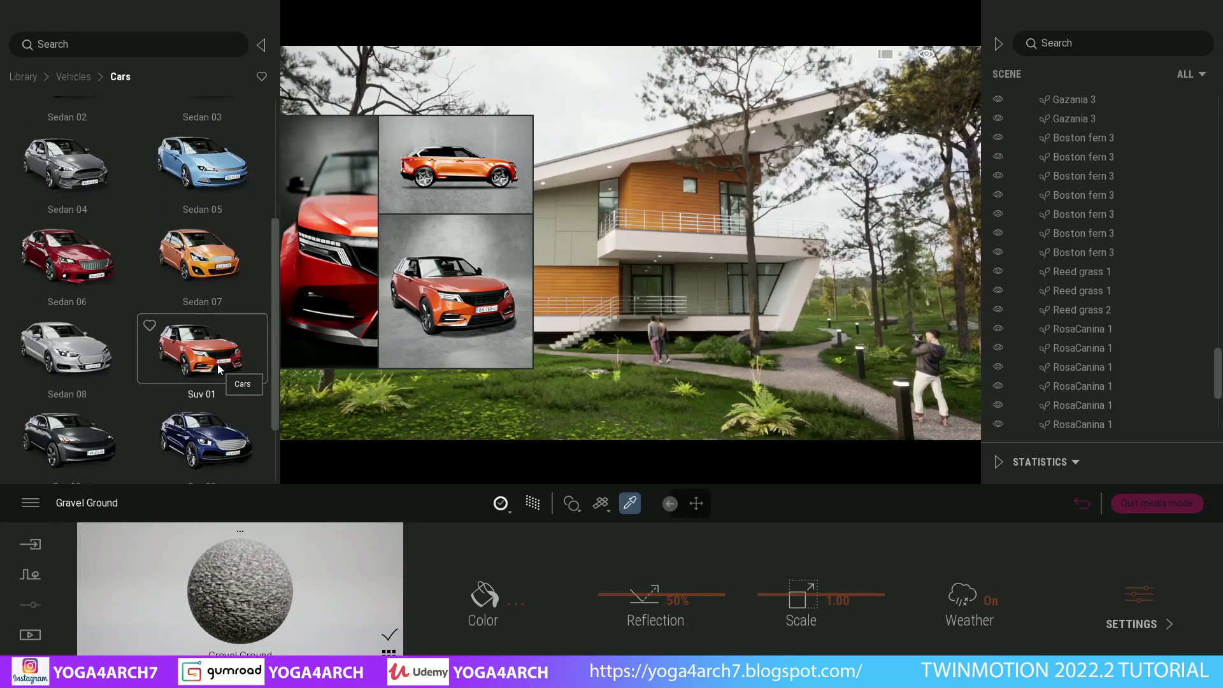
click(217, 365)
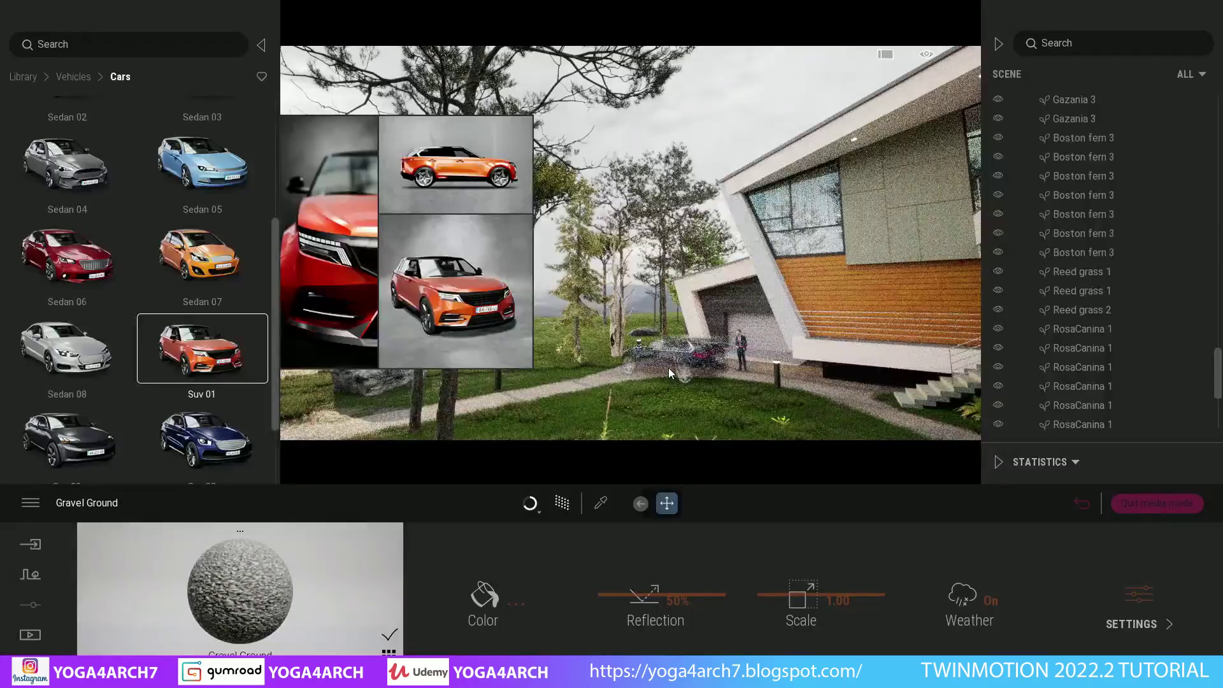
Step: Place the SUV beside the garage, rotate it to a three-quarter front view, and deselect
drag(663, 365, 662, 363)
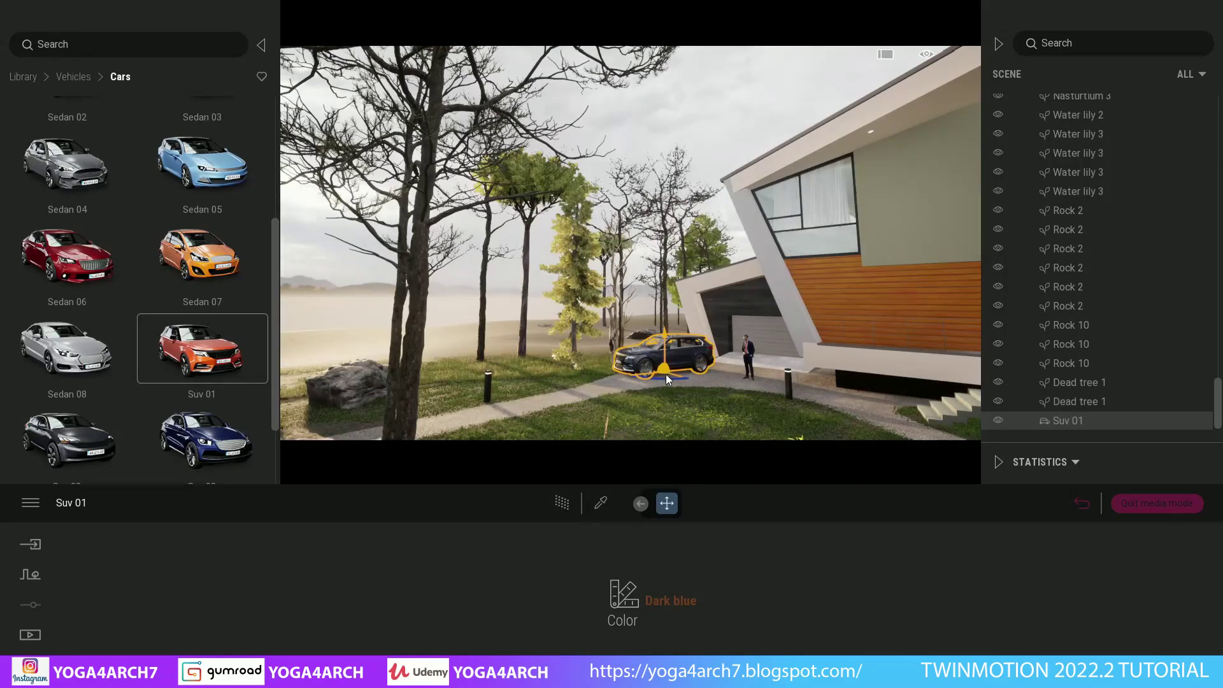
drag(666, 373, 656, 383)
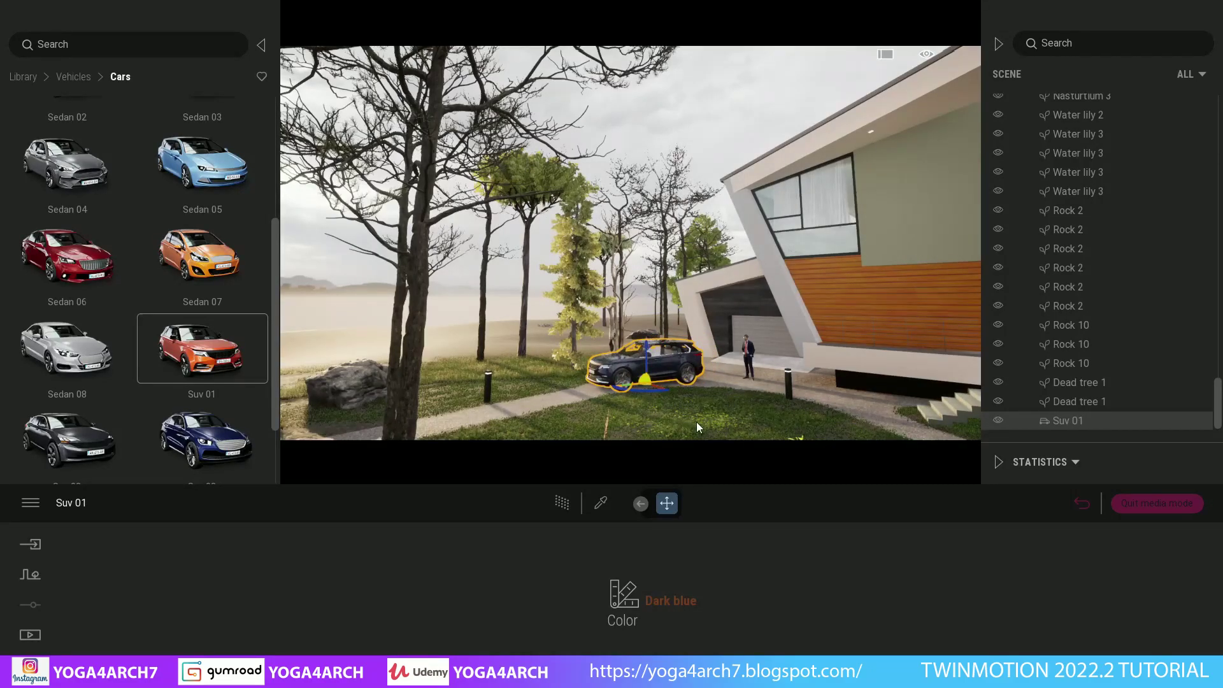
click(665, 426)
Step: Jump to Image1 and set its camera focal length to 27mm, framing the house tighter
click(30, 634)
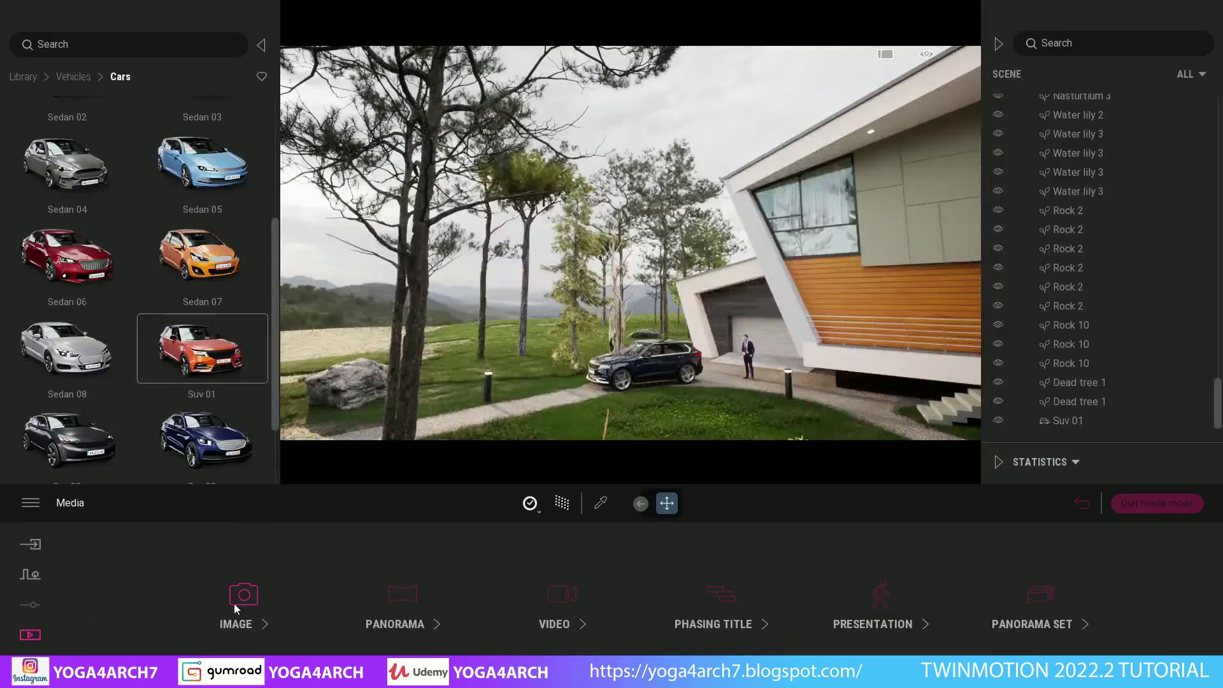
click(235, 601)
click(260, 564)
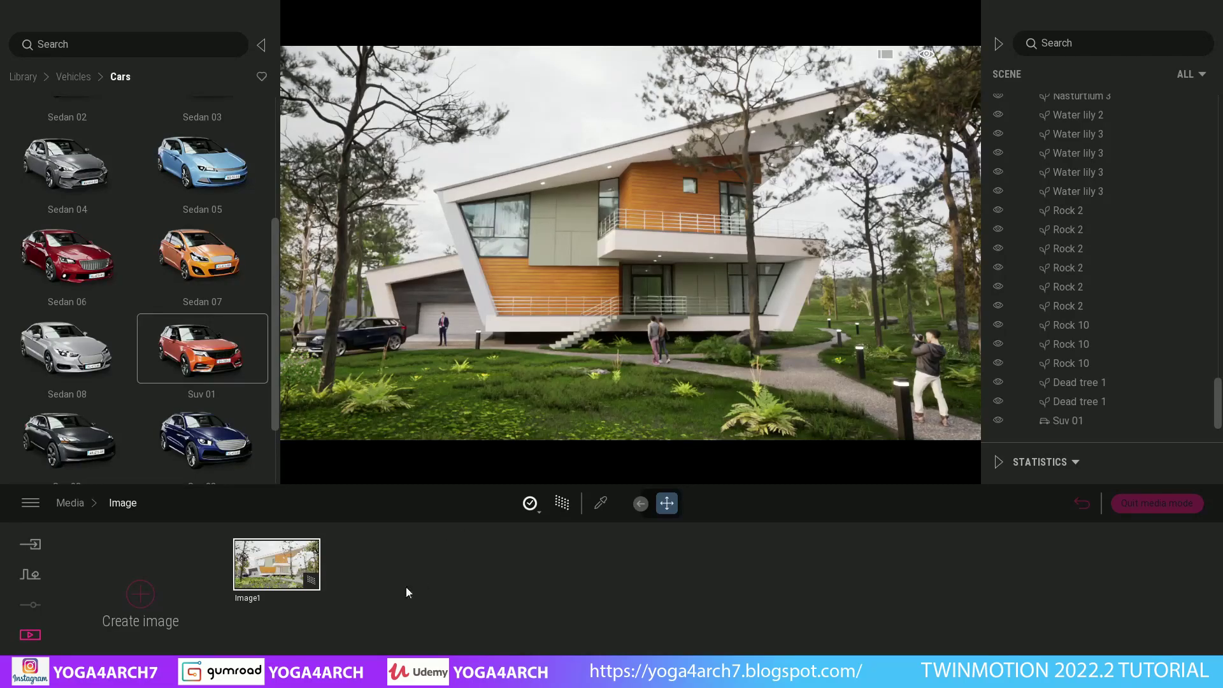
click(305, 597)
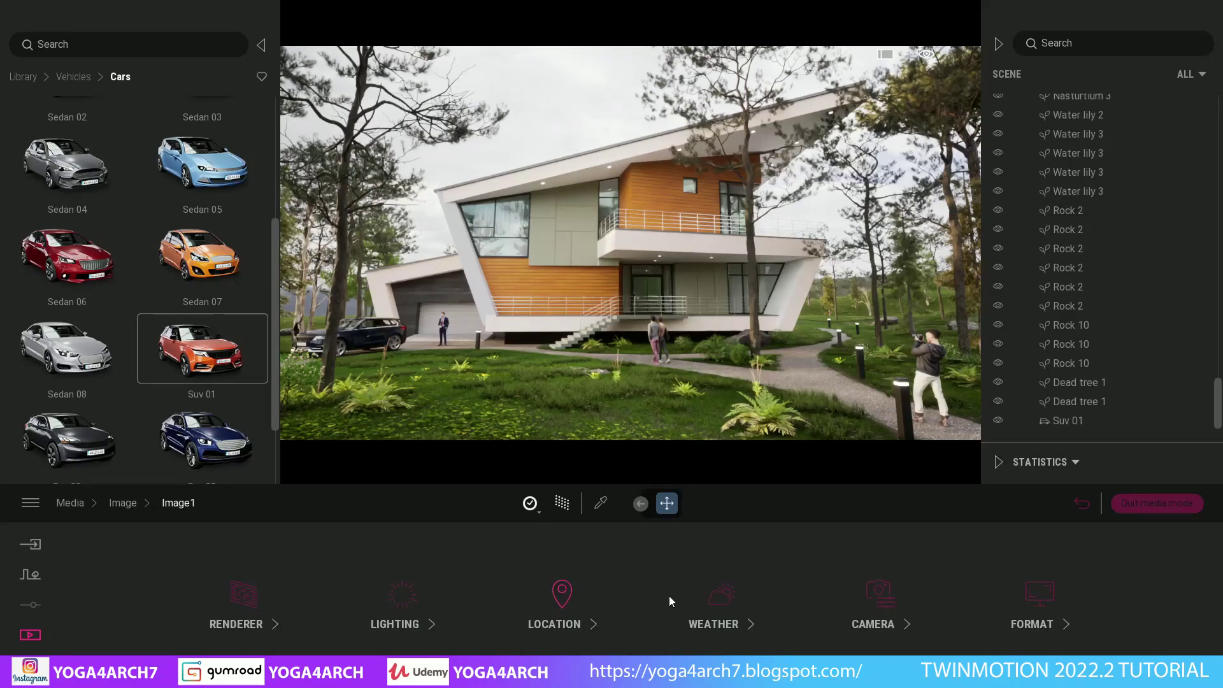
click(877, 596)
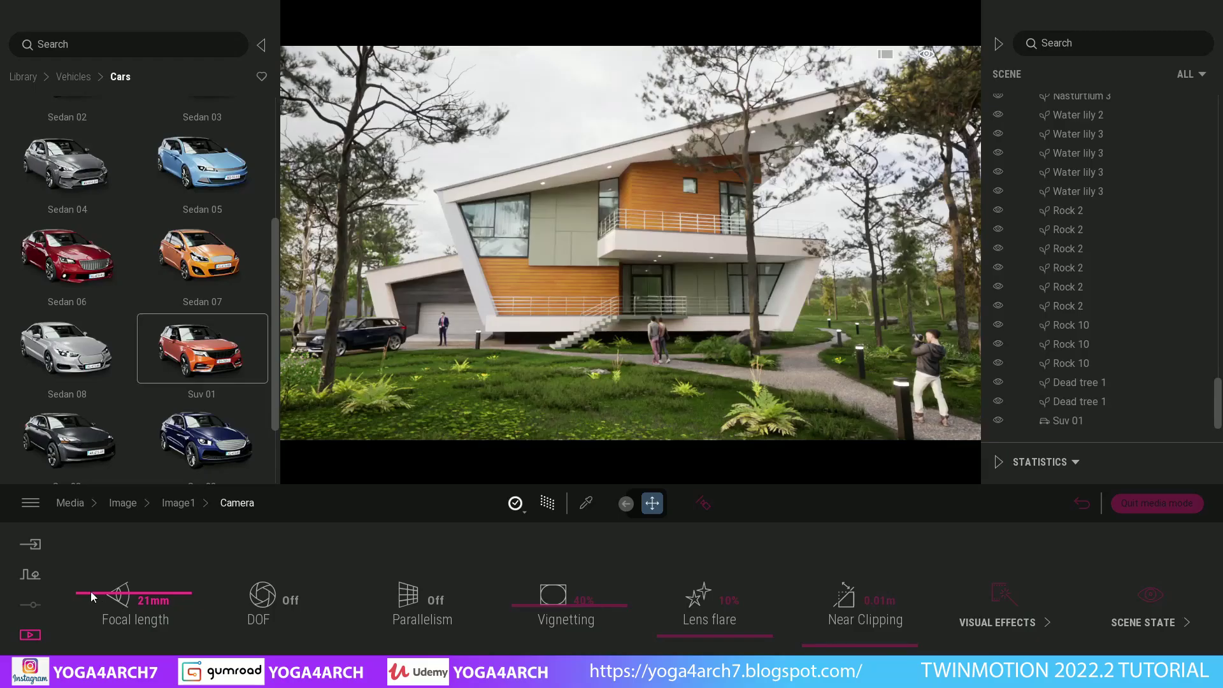
drag(92, 598, 743, 338)
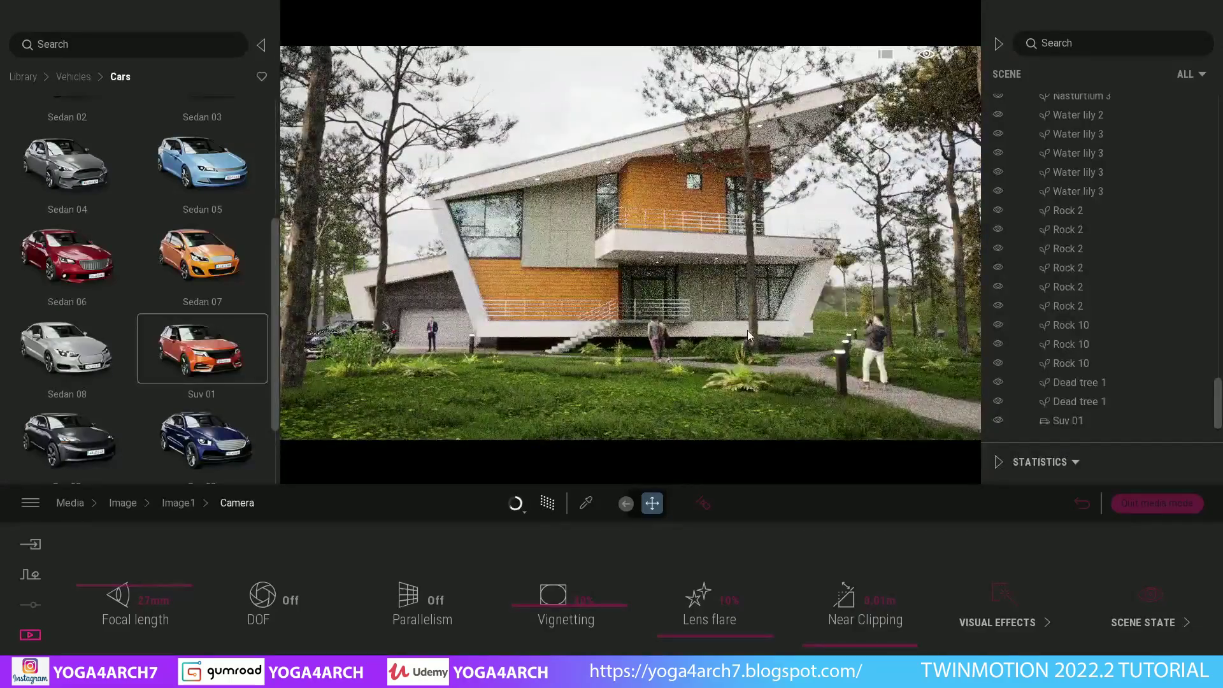
scroll(747, 330, up, 2)
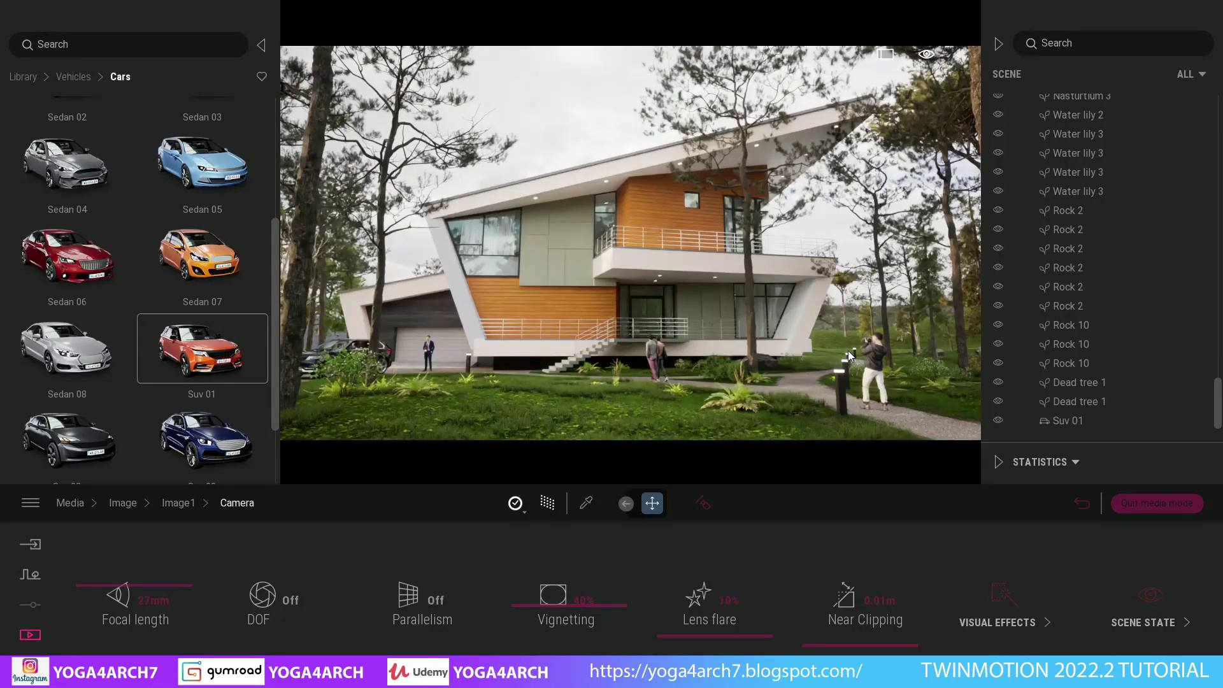
click(29, 635)
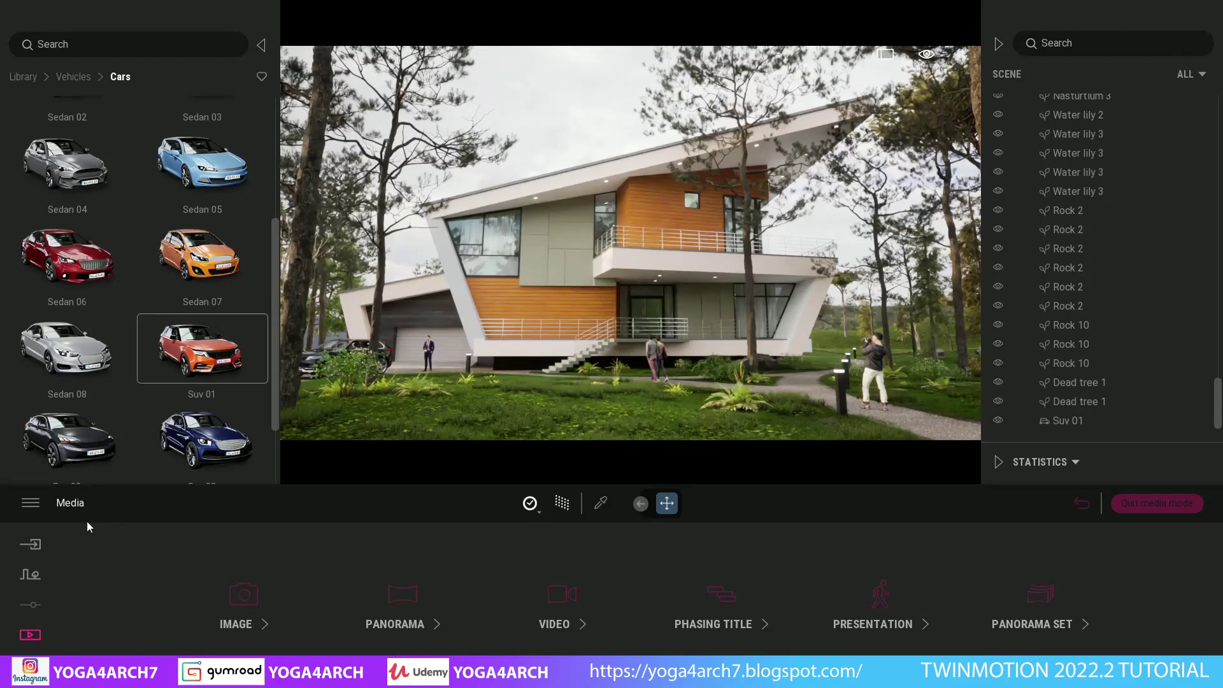
Step: Save the current view as Image2 and delete a RosaCanina rose bush on the left lawn
click(233, 602)
click(137, 592)
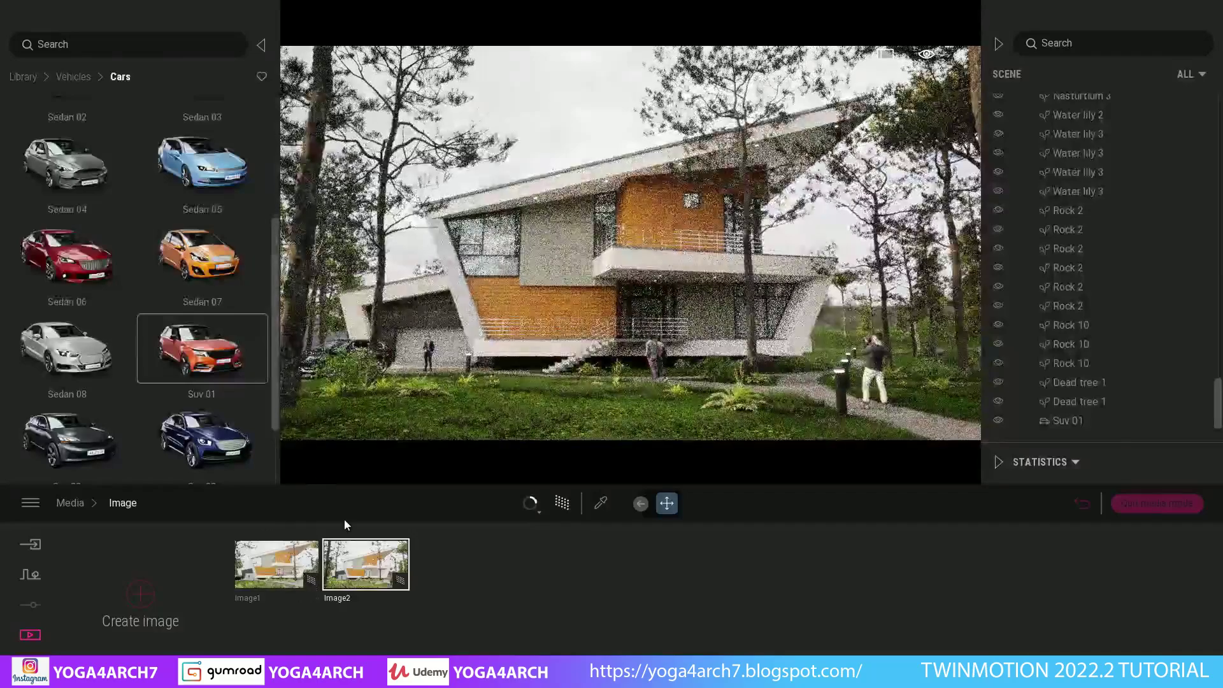
click(358, 362)
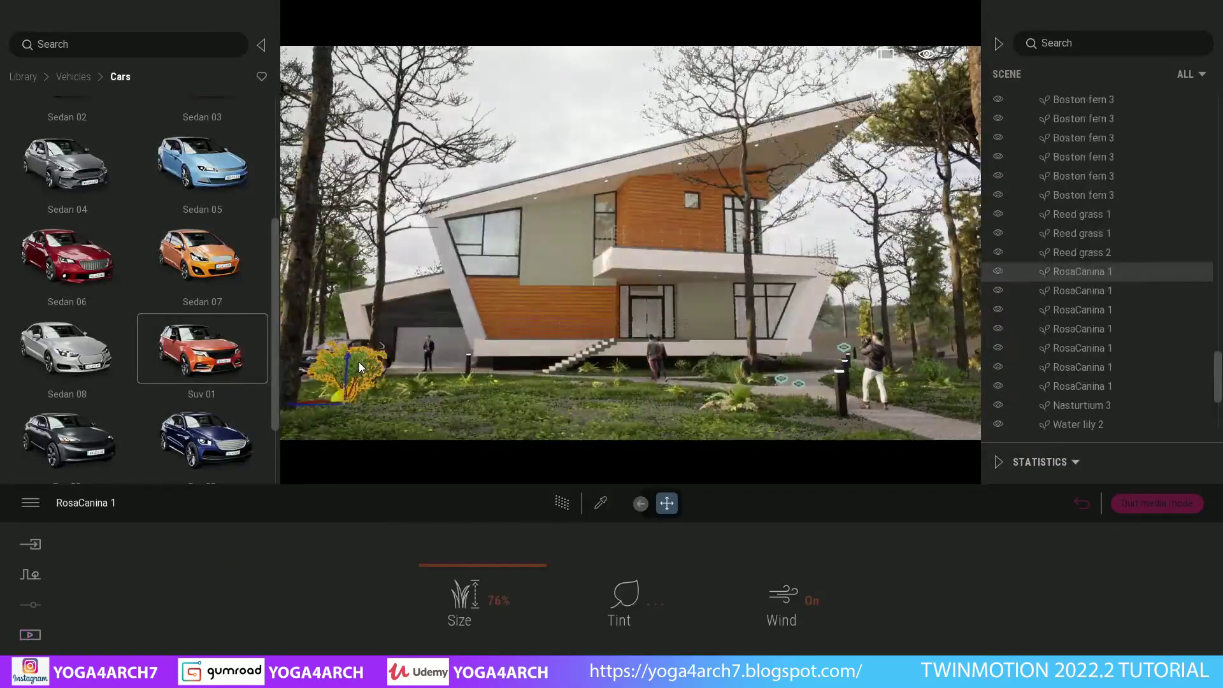
key(Delete)
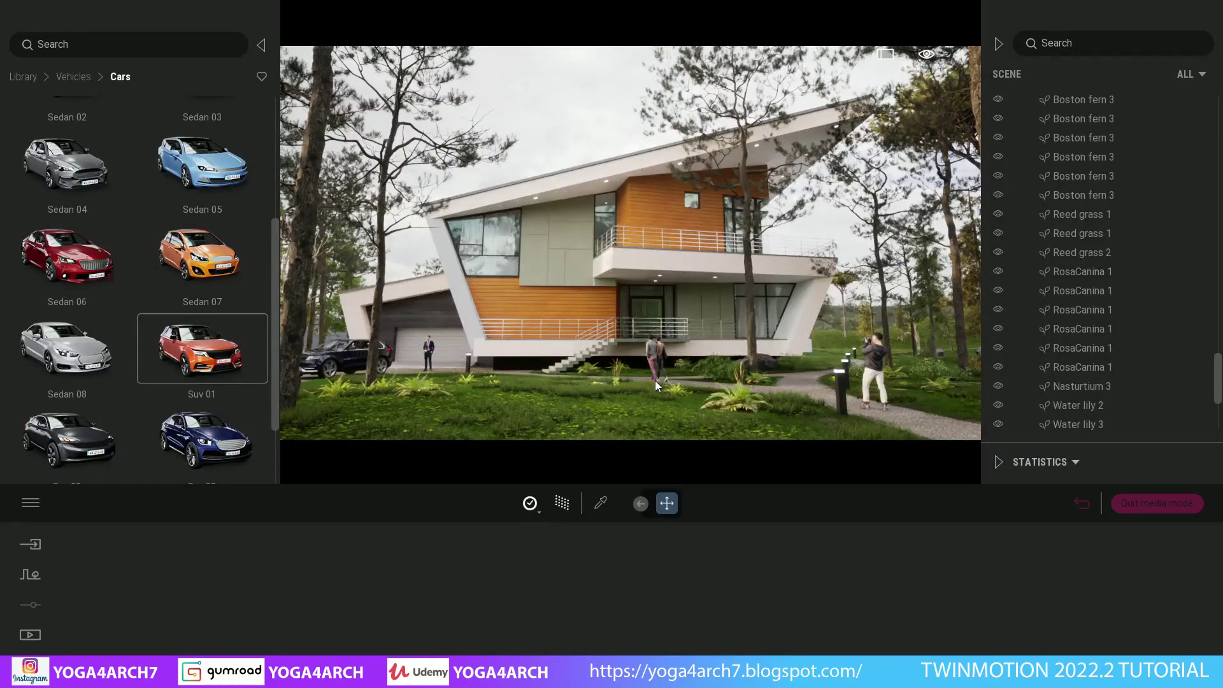
scroll(654, 380, up, 3)
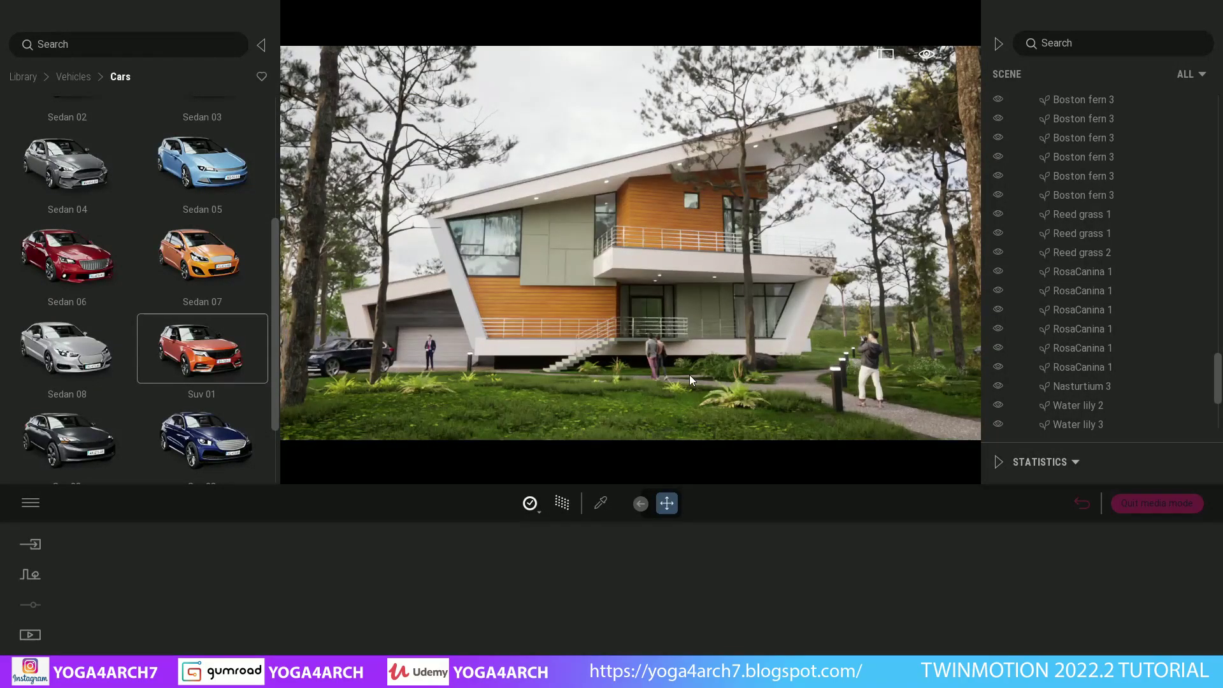
Step: Update Image2 to the current view and move the photographer figure further right along the path
click(30, 636)
click(235, 596)
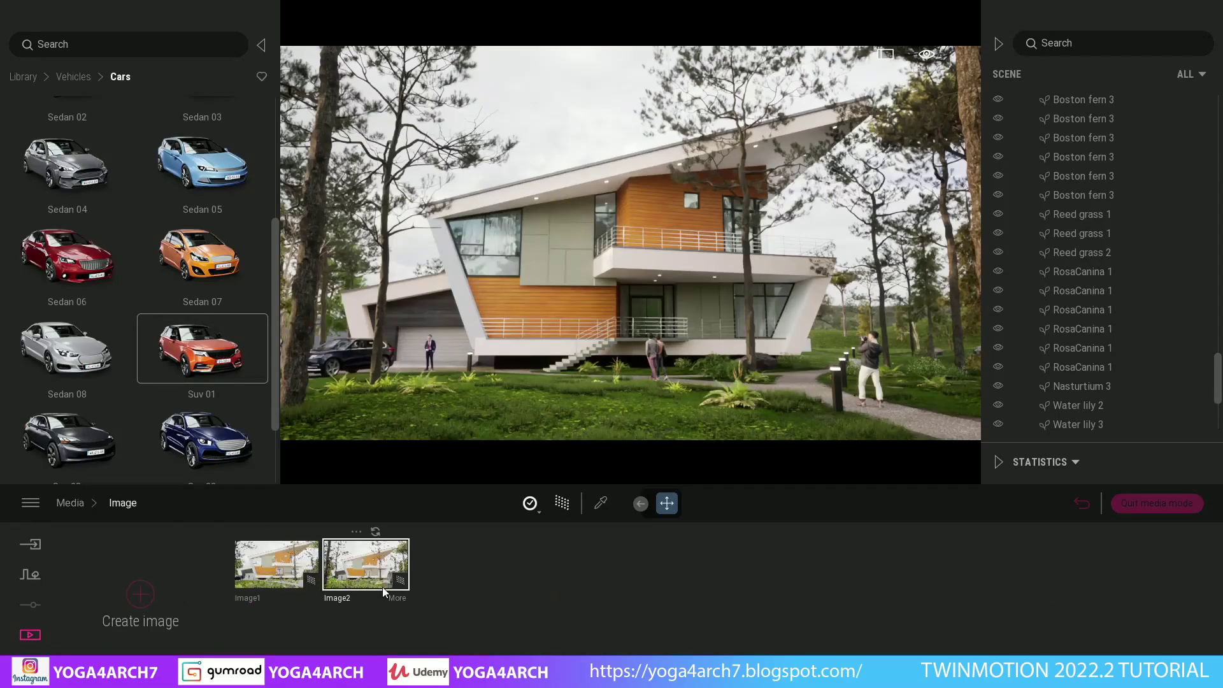
click(374, 555)
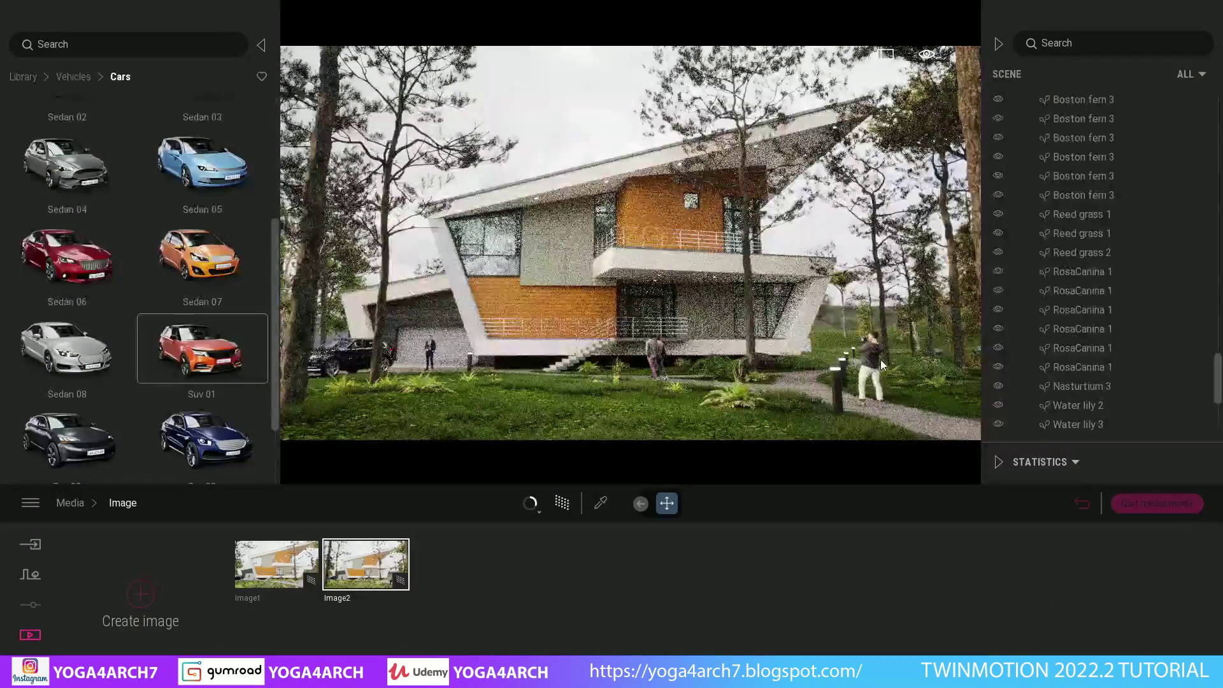
click(877, 361)
drag(873, 403, 918, 425)
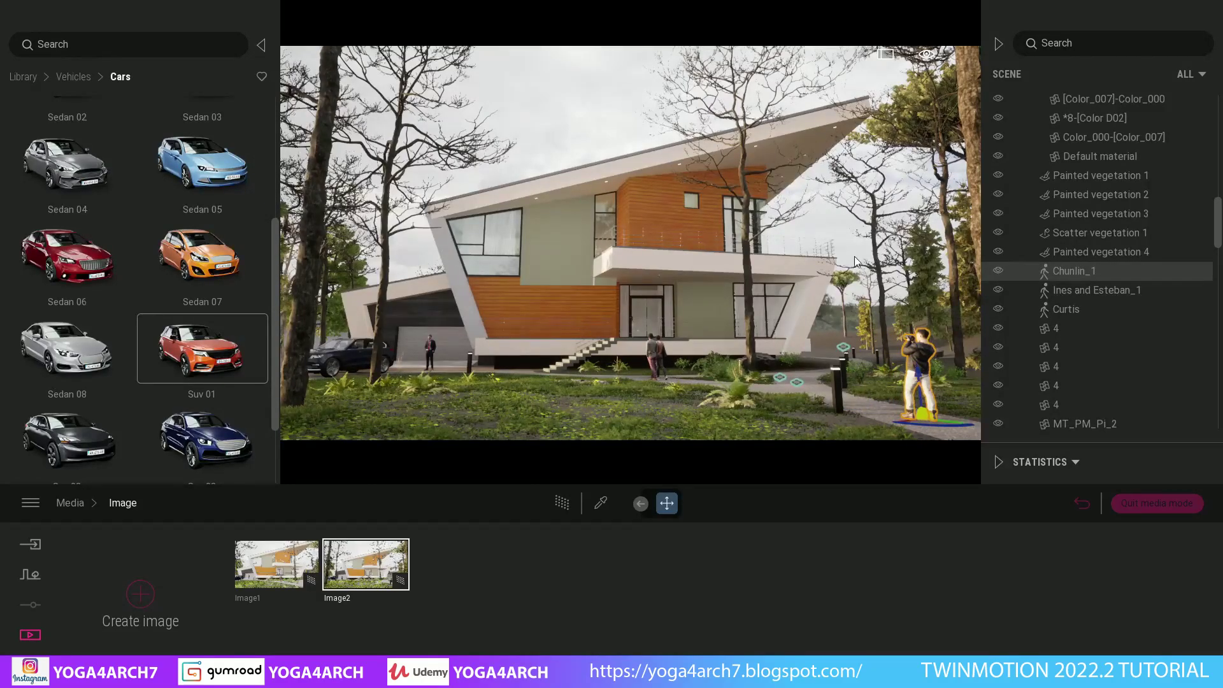
click(838, 235)
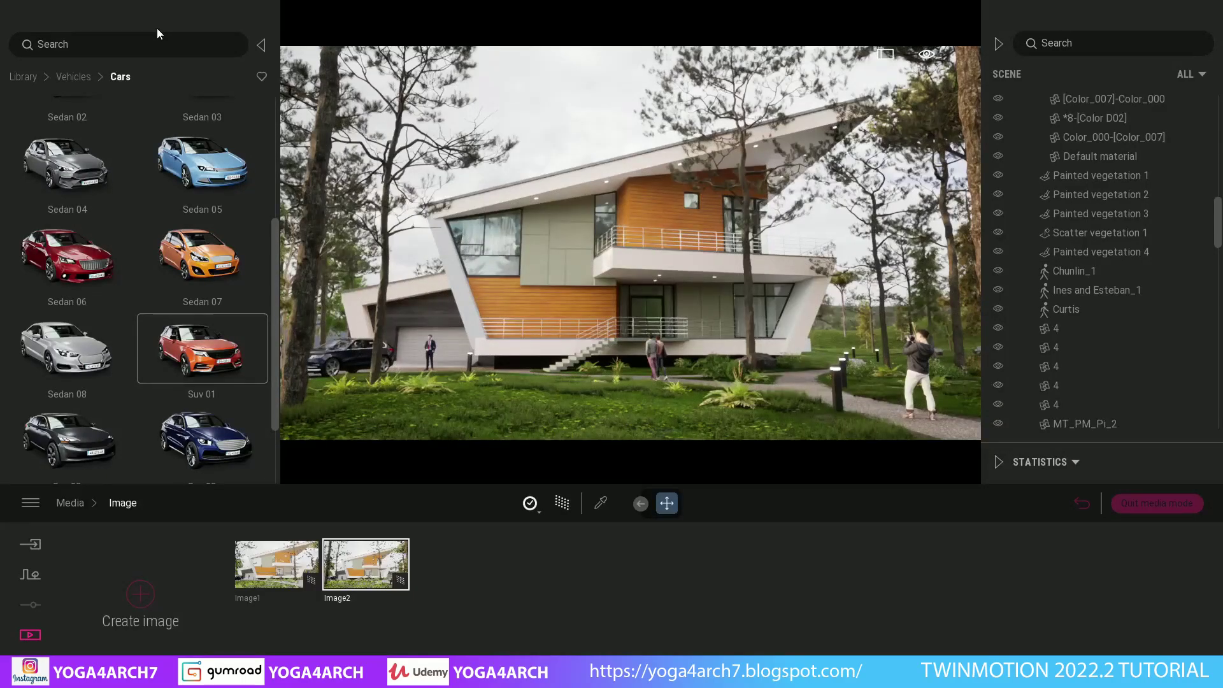
Step: Enable Image2's depth of field focused on the house at 26.25 m, leaving vertical correction off
mouse_move(365, 563)
click(395, 597)
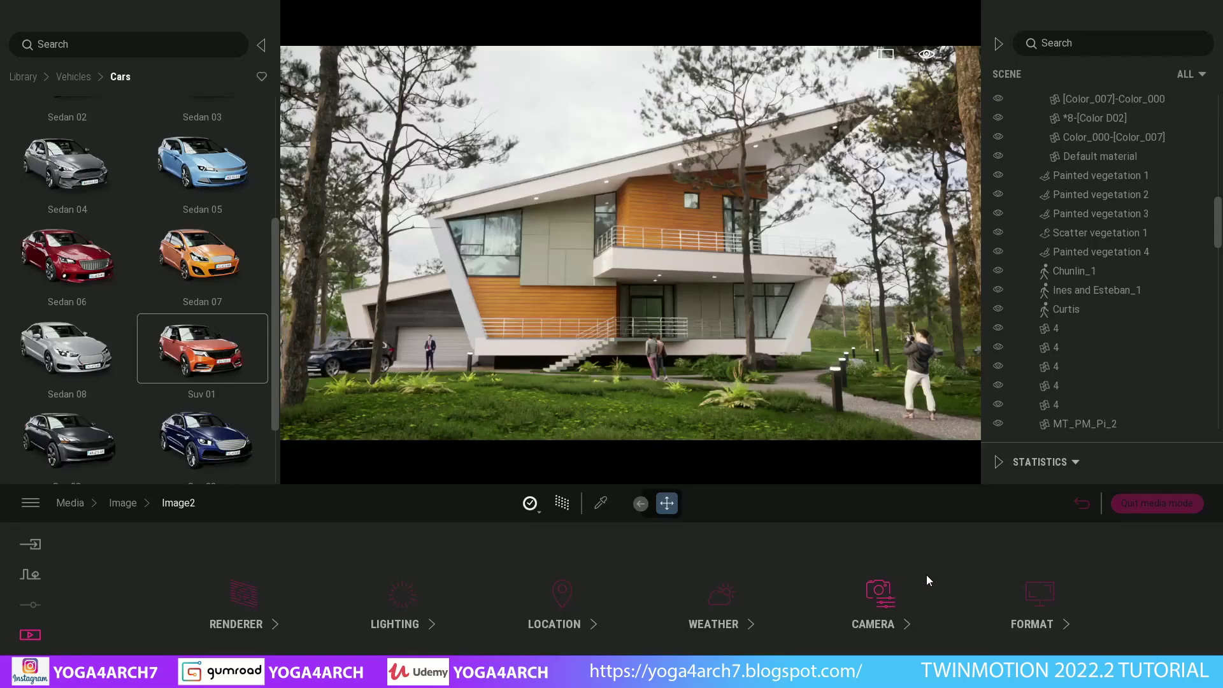
click(879, 592)
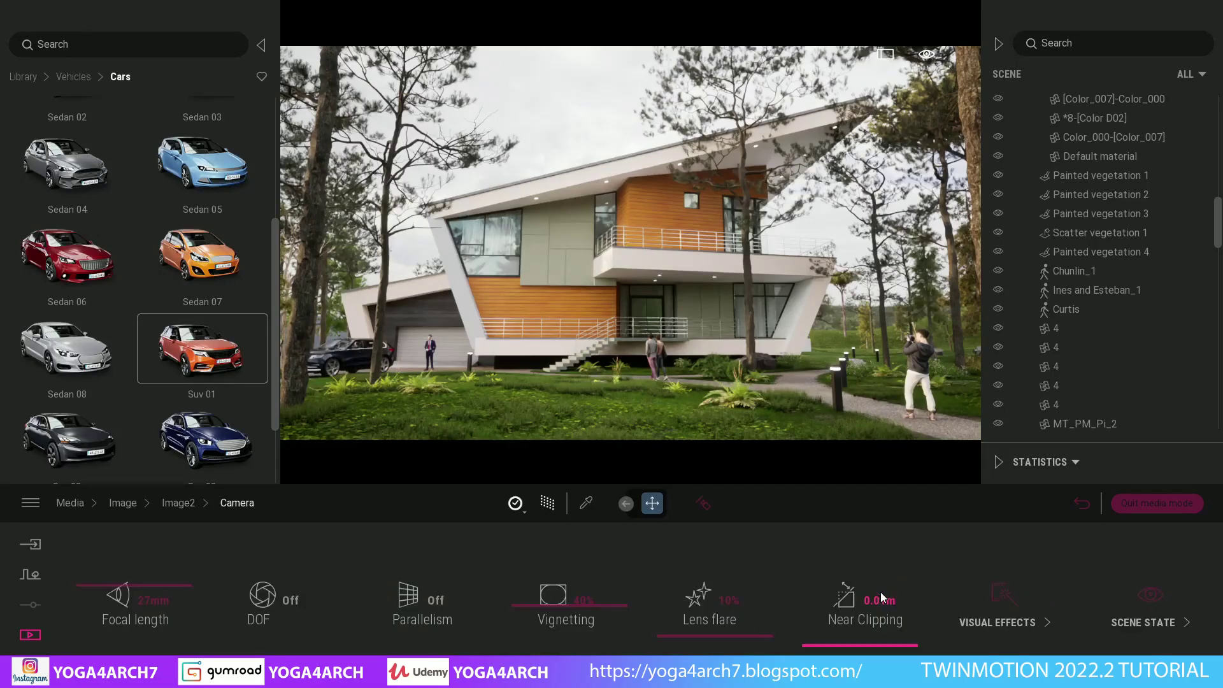
click(407, 605)
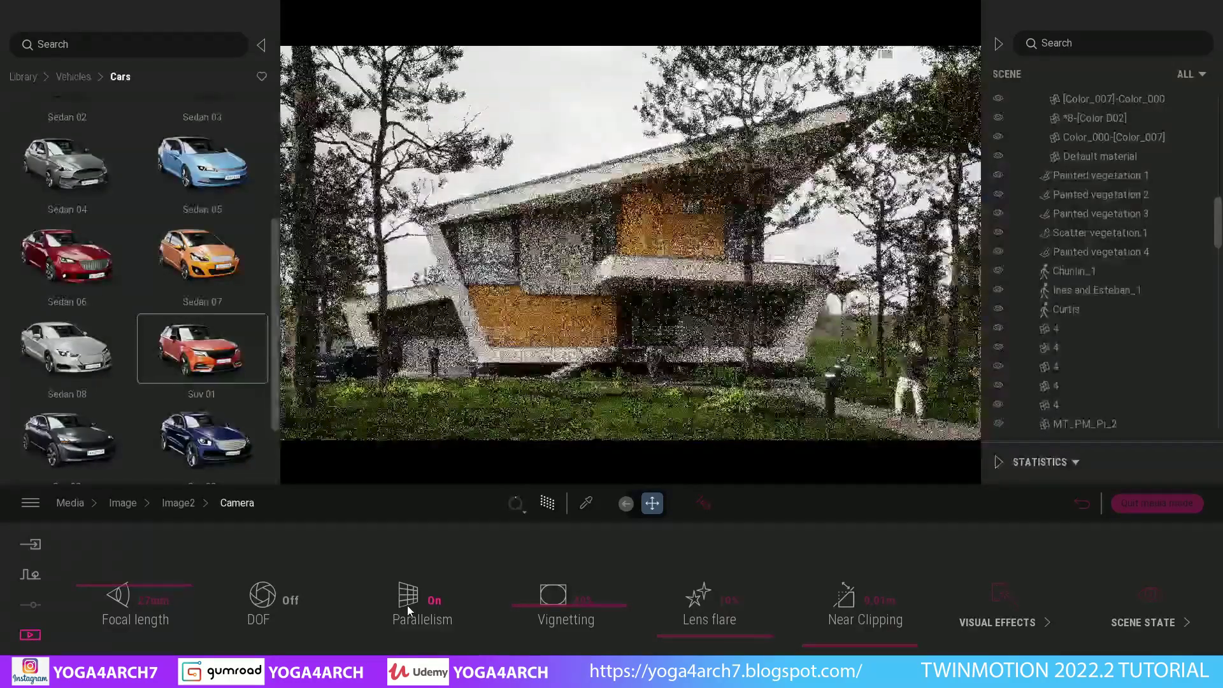
click(407, 605)
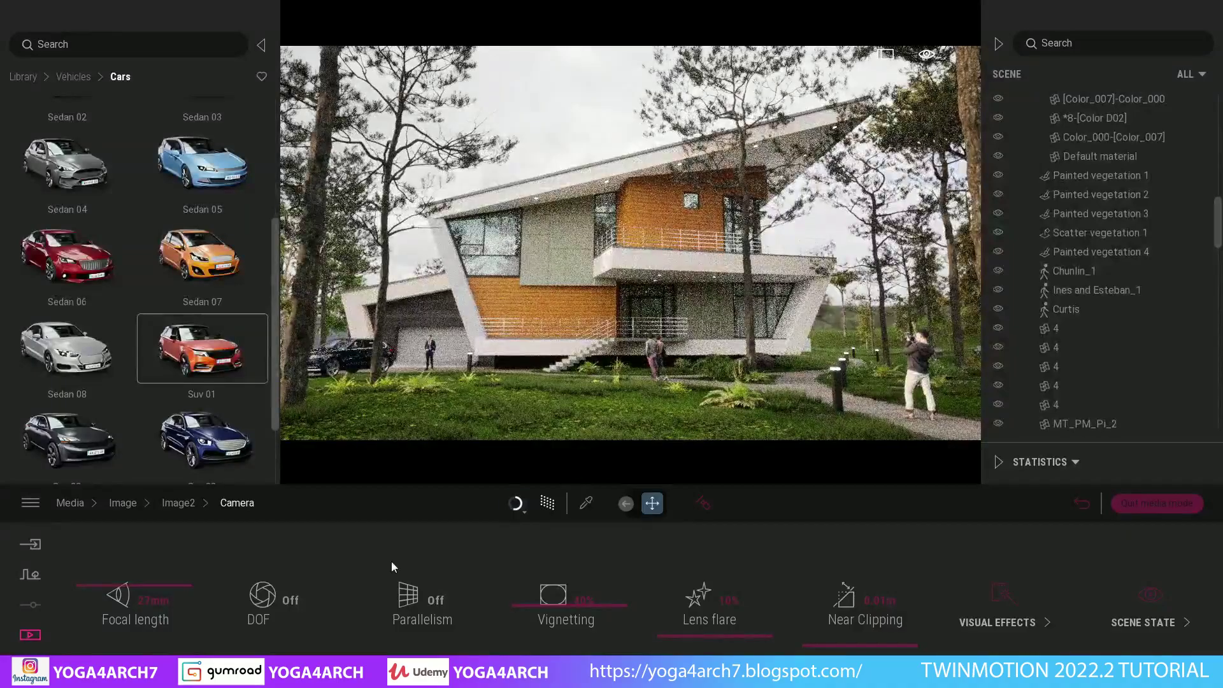
click(262, 596)
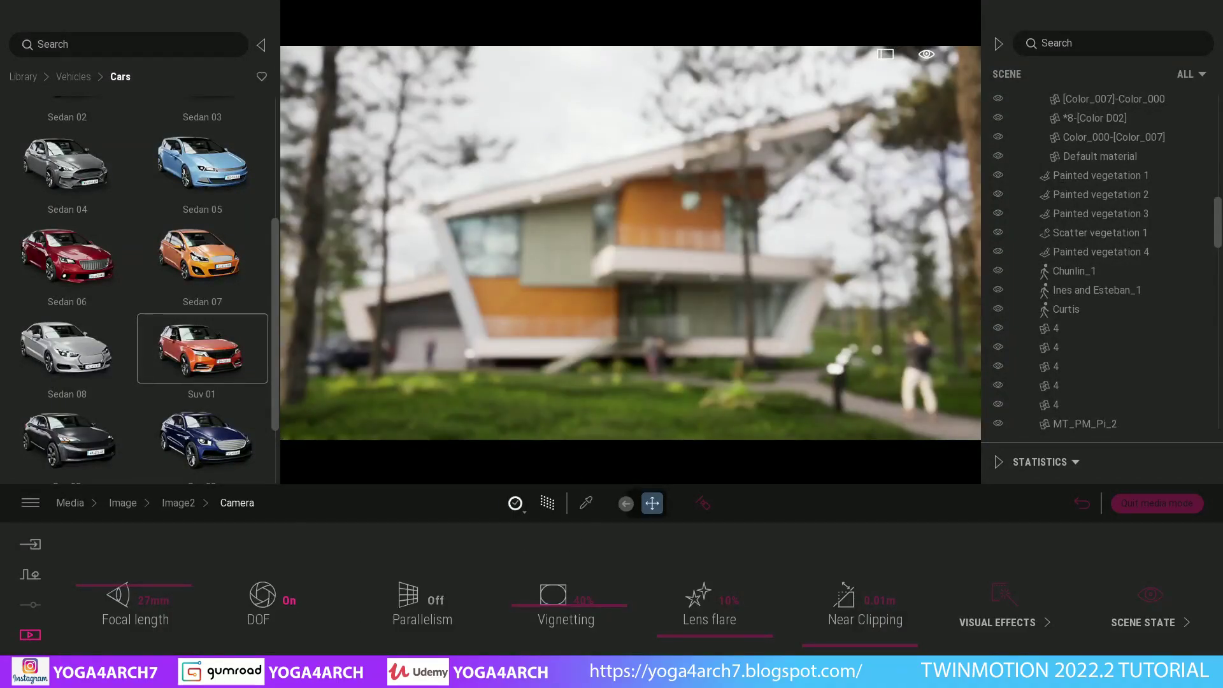
click(261, 605)
click(703, 503)
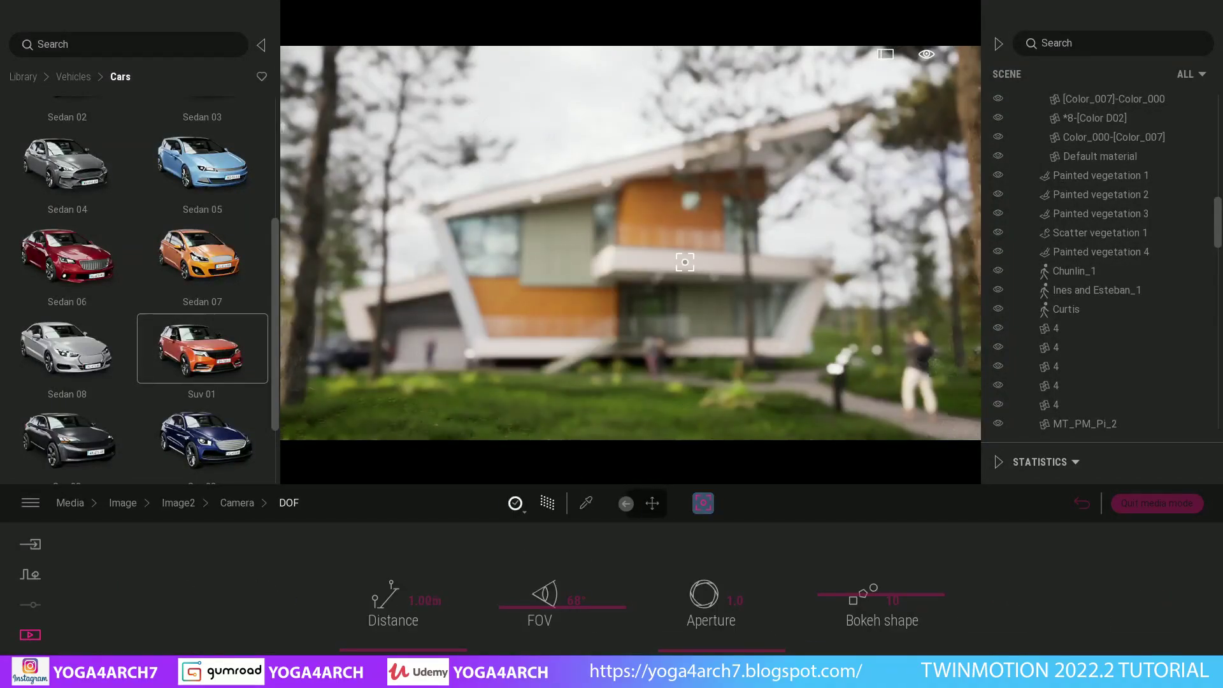
click(685, 262)
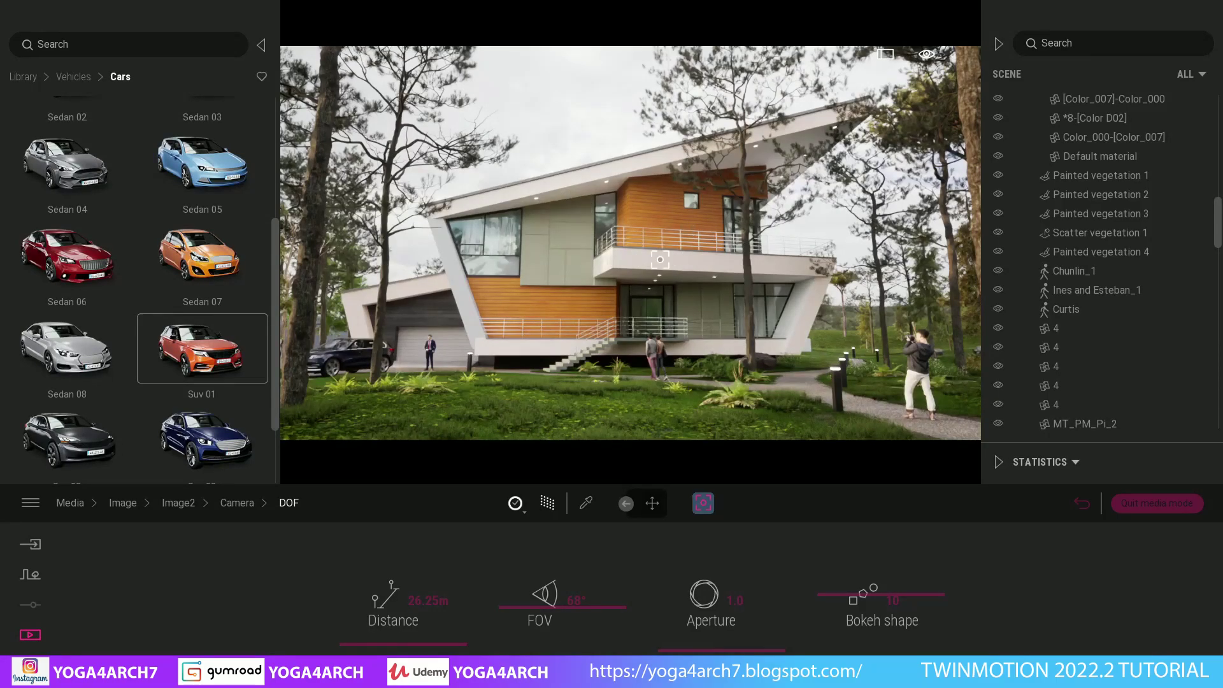
click(129, 507)
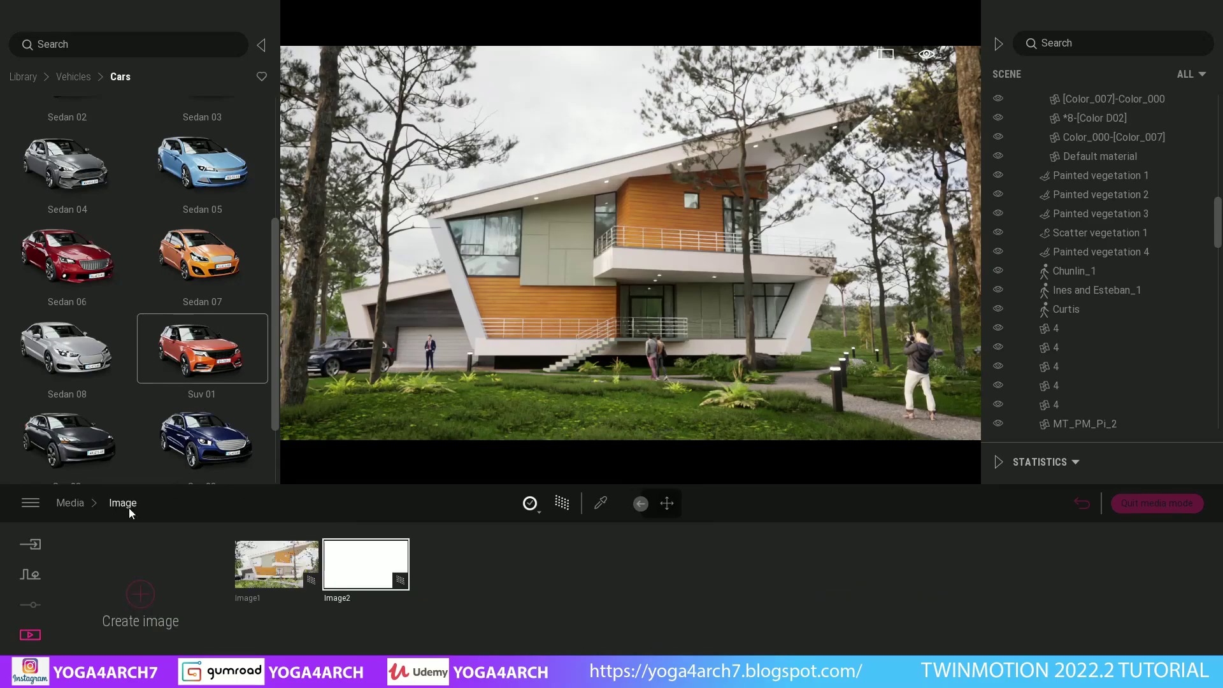
Step: Set Image2's output size to 4K UHD 3840×2160
double_click(393, 586)
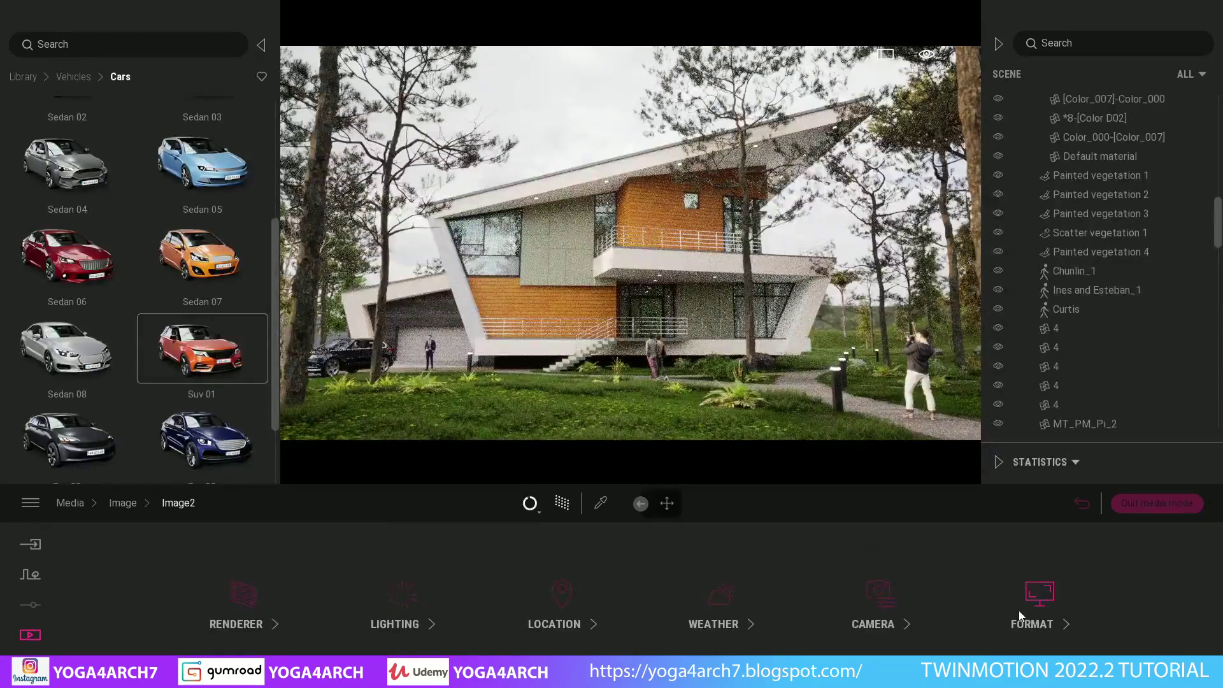
click(1048, 602)
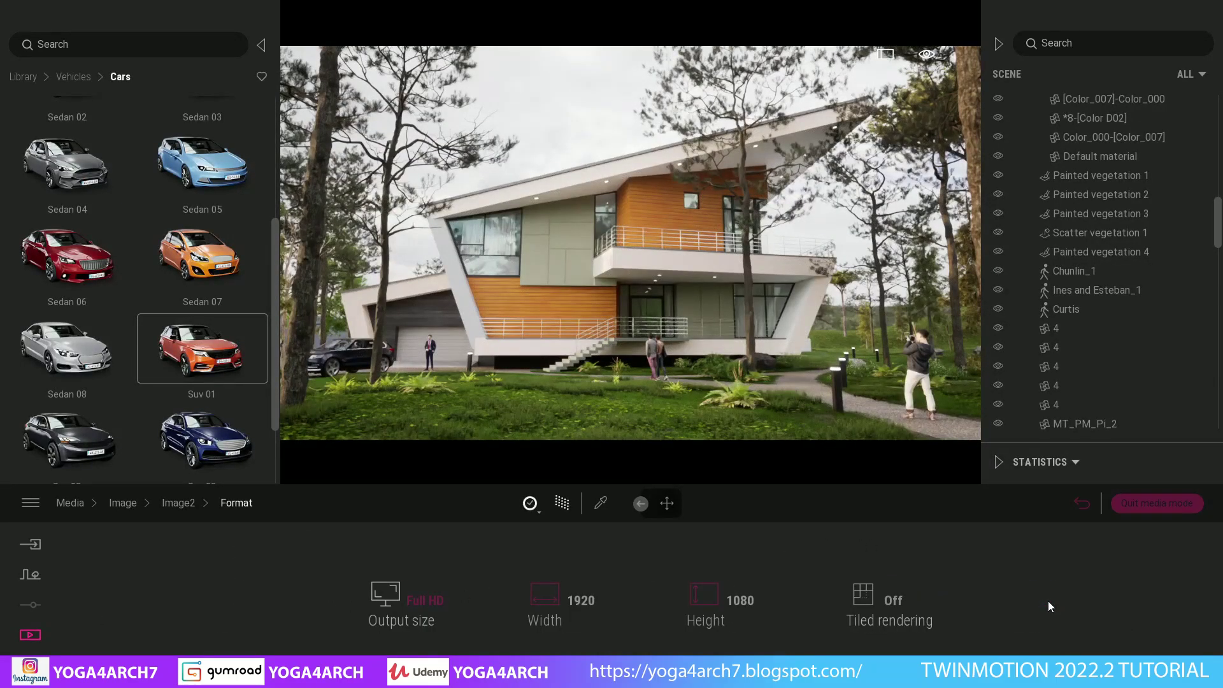
click(432, 602)
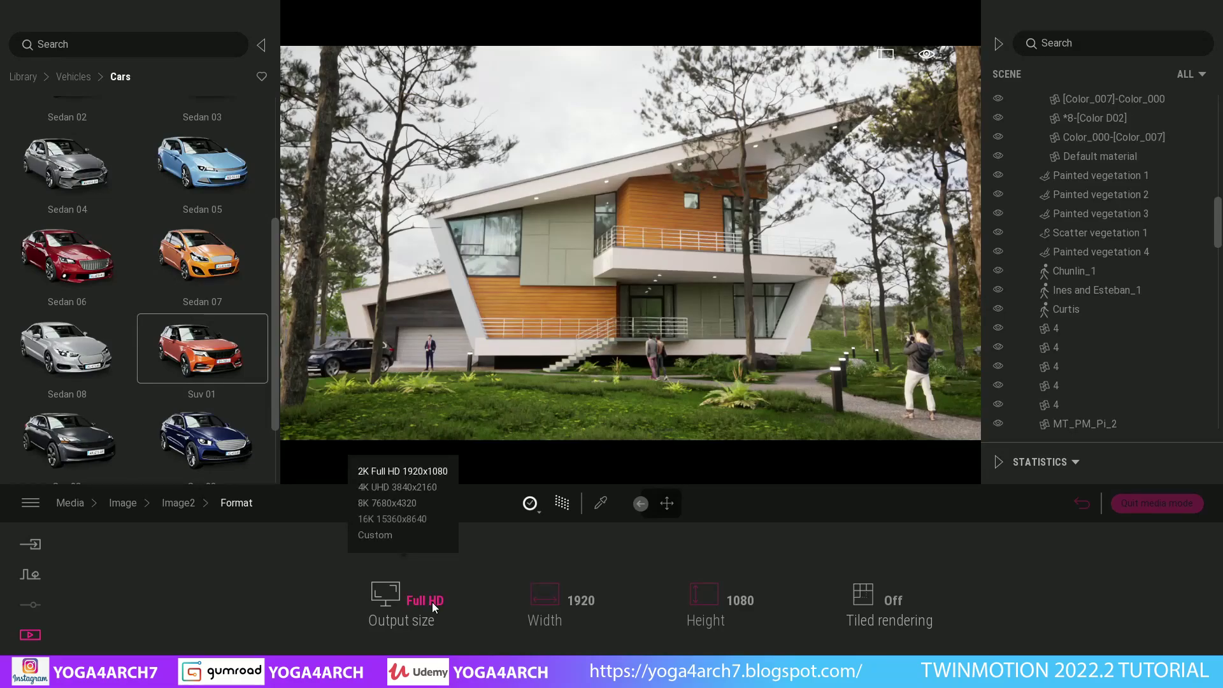
click(405, 487)
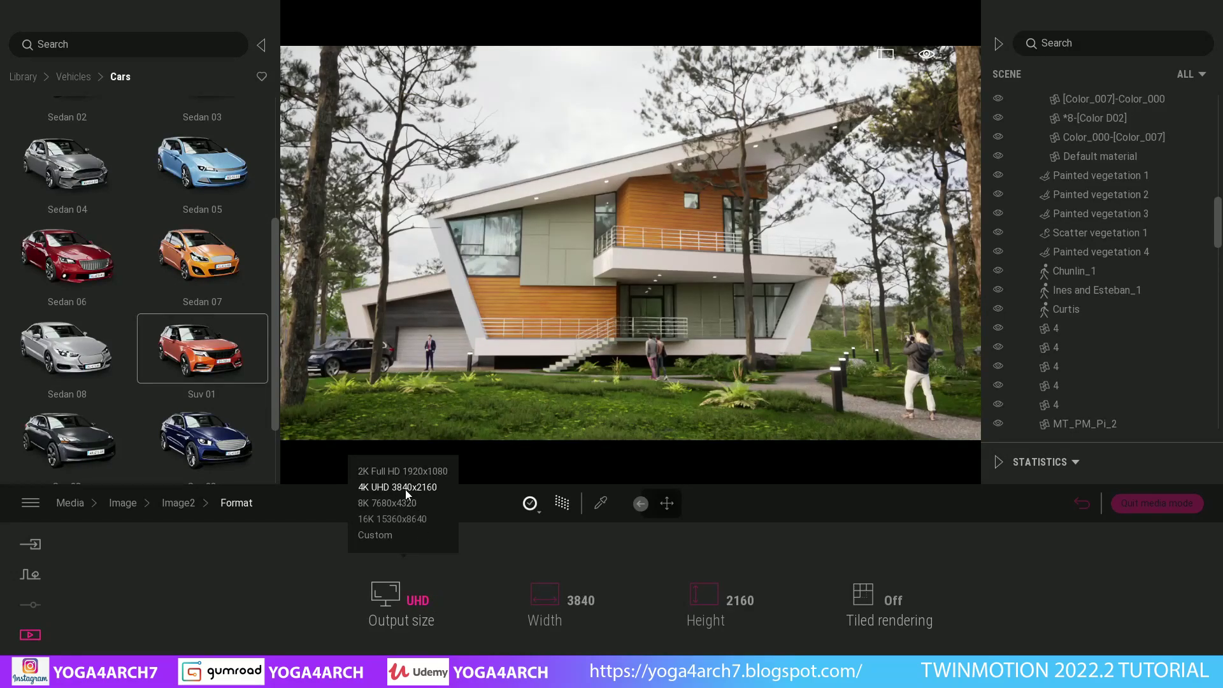
click(177, 504)
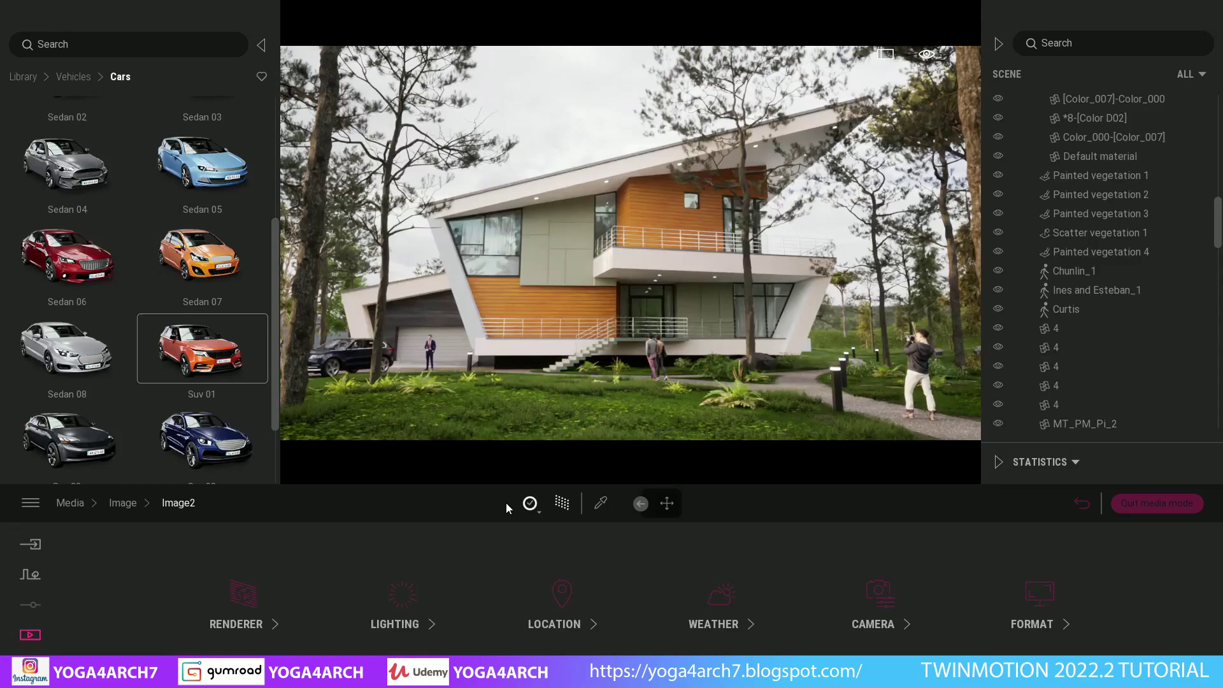
Step: Change the viewport rendering quality for a sharper preview
click(535, 510)
click(529, 446)
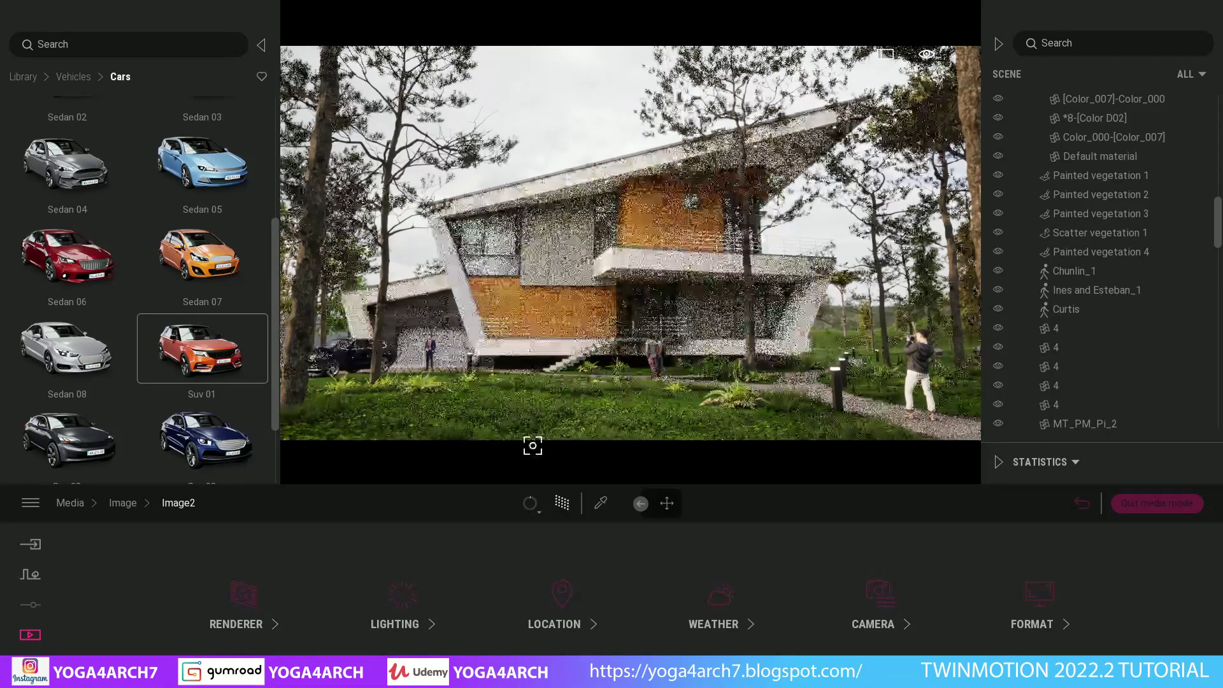
click(541, 512)
click(510, 461)
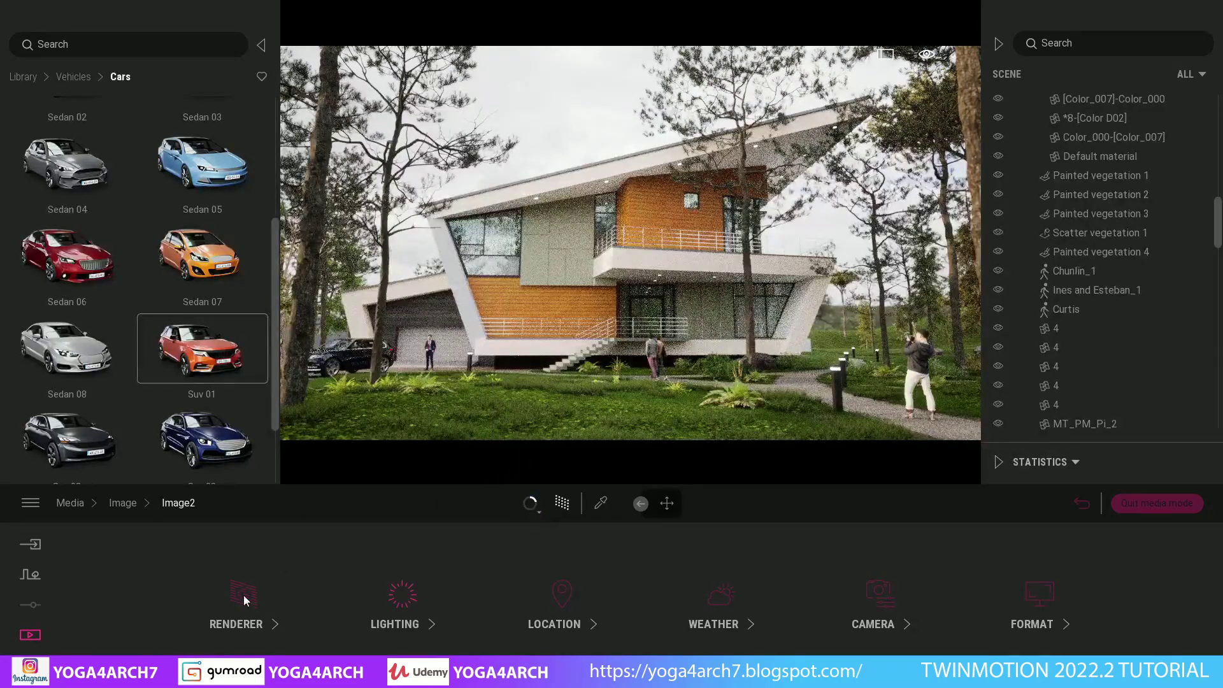
Step: Queue Image2 for image export with refinement set to High
click(30, 664)
click(165, 602)
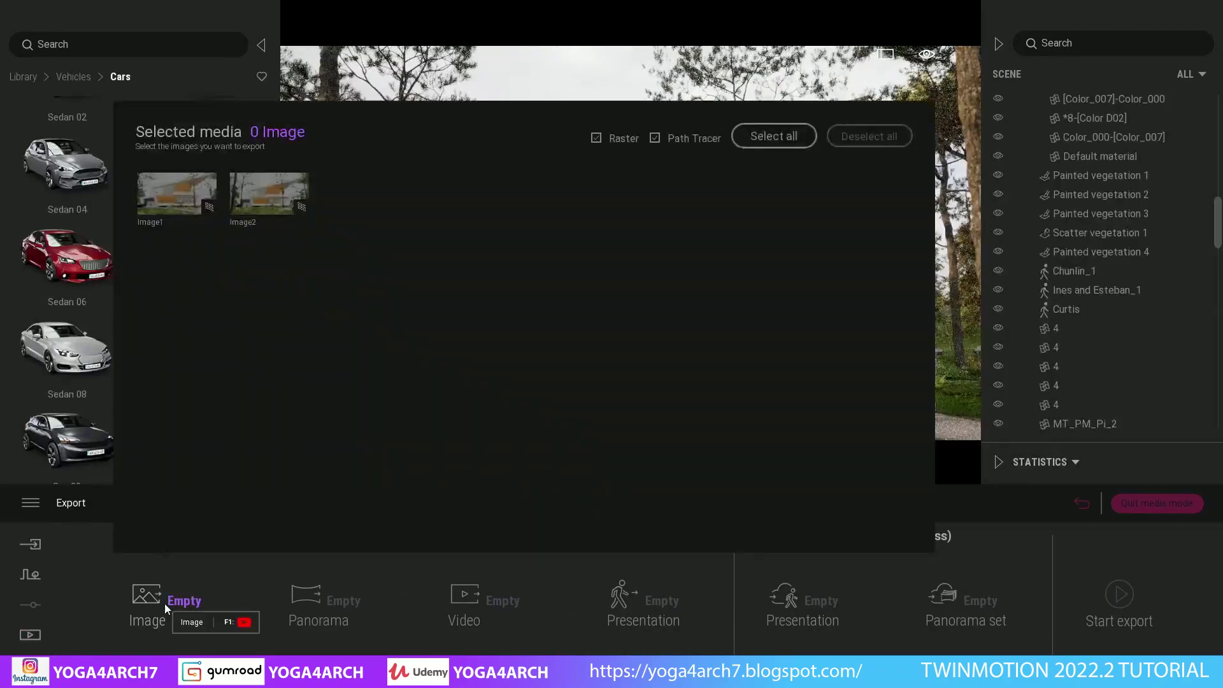
click(270, 184)
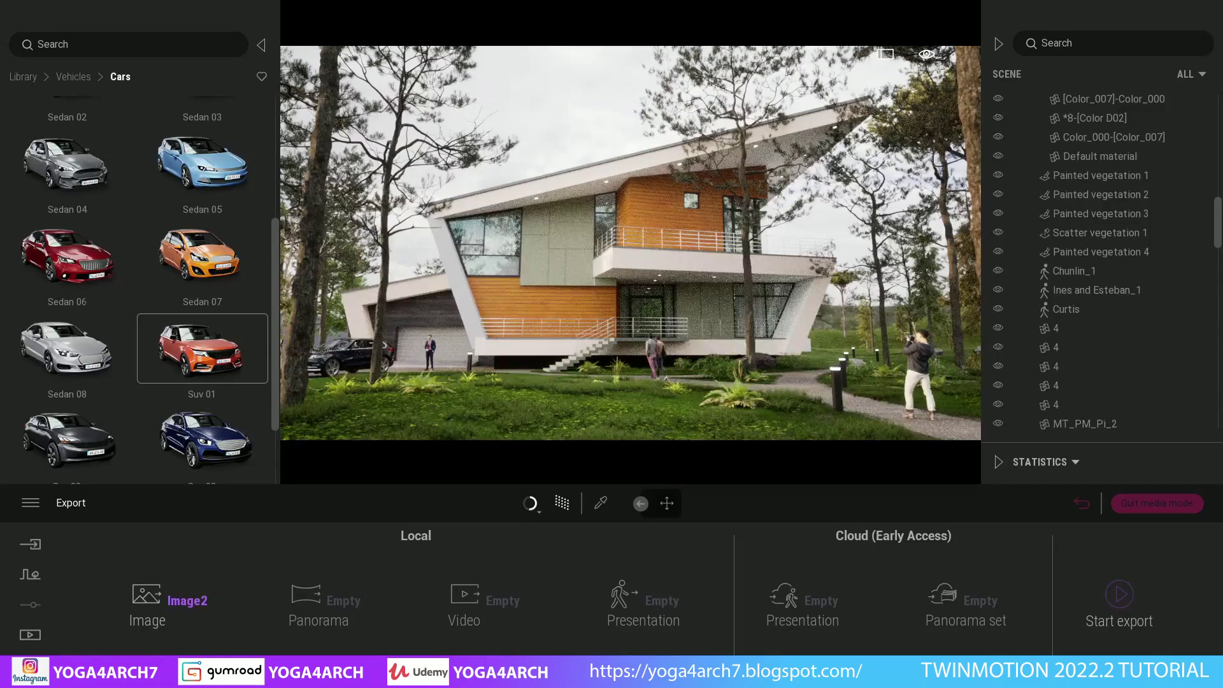
click(147, 605)
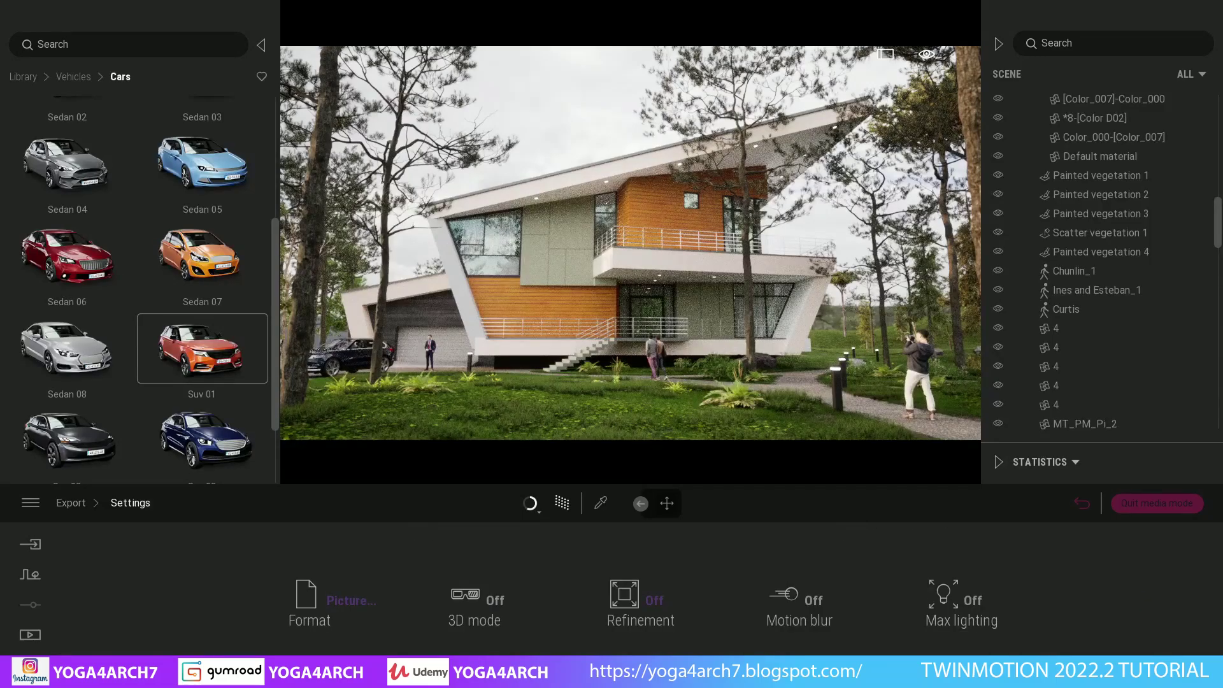
click(632, 600)
click(635, 535)
Step: Export Image2 into folder F:\TUTORIAL TWINMOTION 2022\7
click(71, 503)
click(1119, 594)
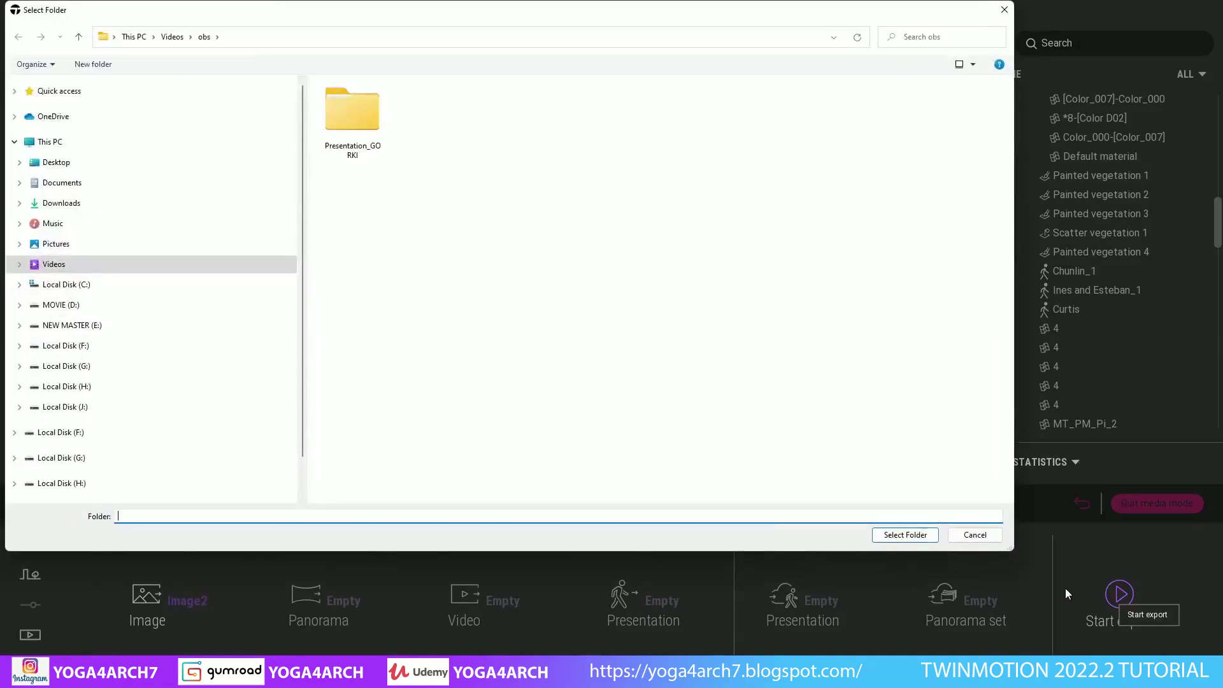
click(102, 435)
scroll(554, 379, down, 5)
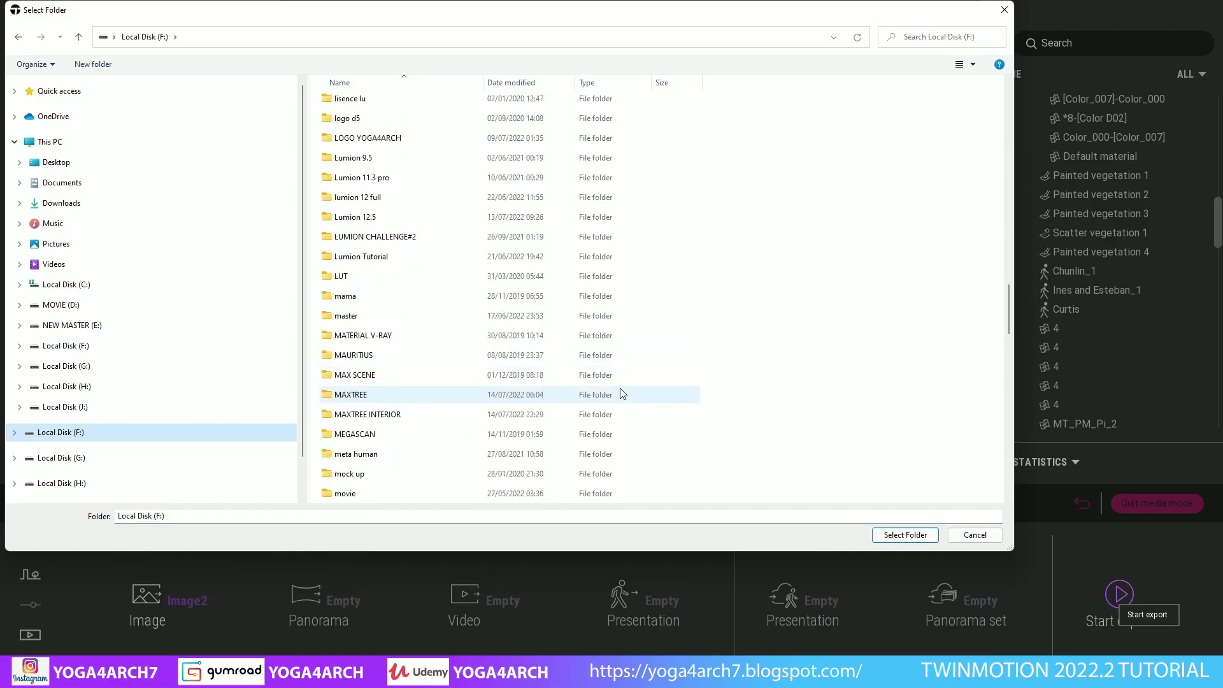
scroll(622, 394, down, 5)
double_click(440, 178)
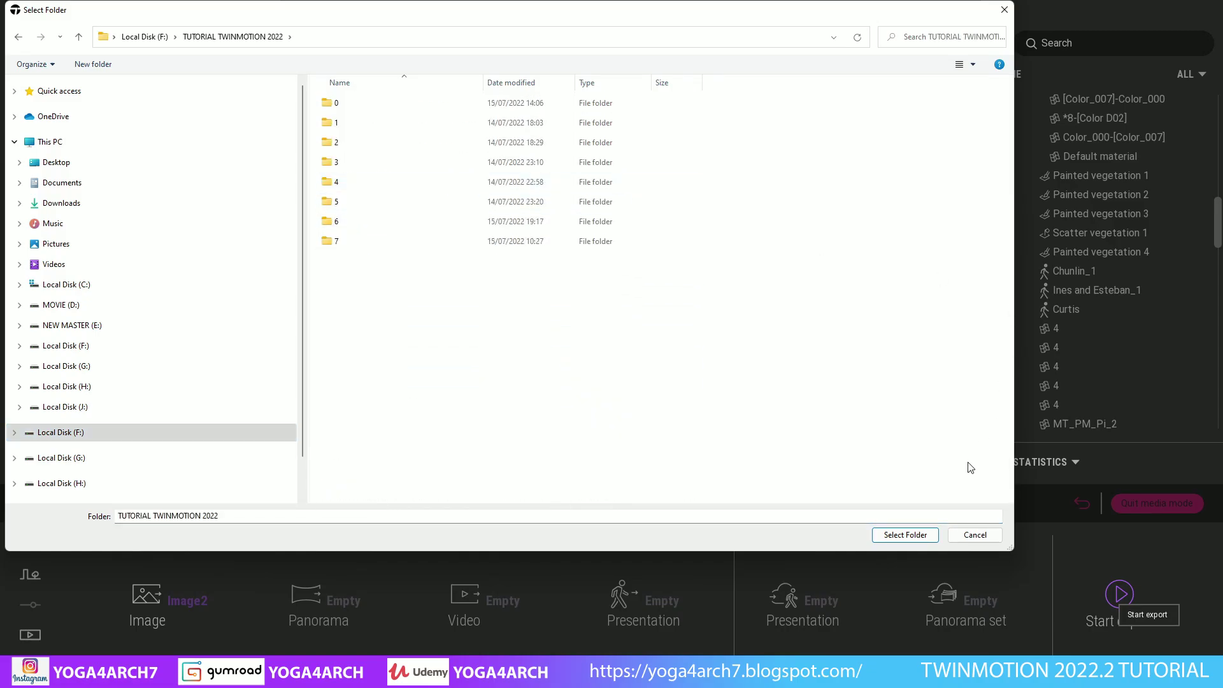
double_click(408, 242)
click(910, 534)
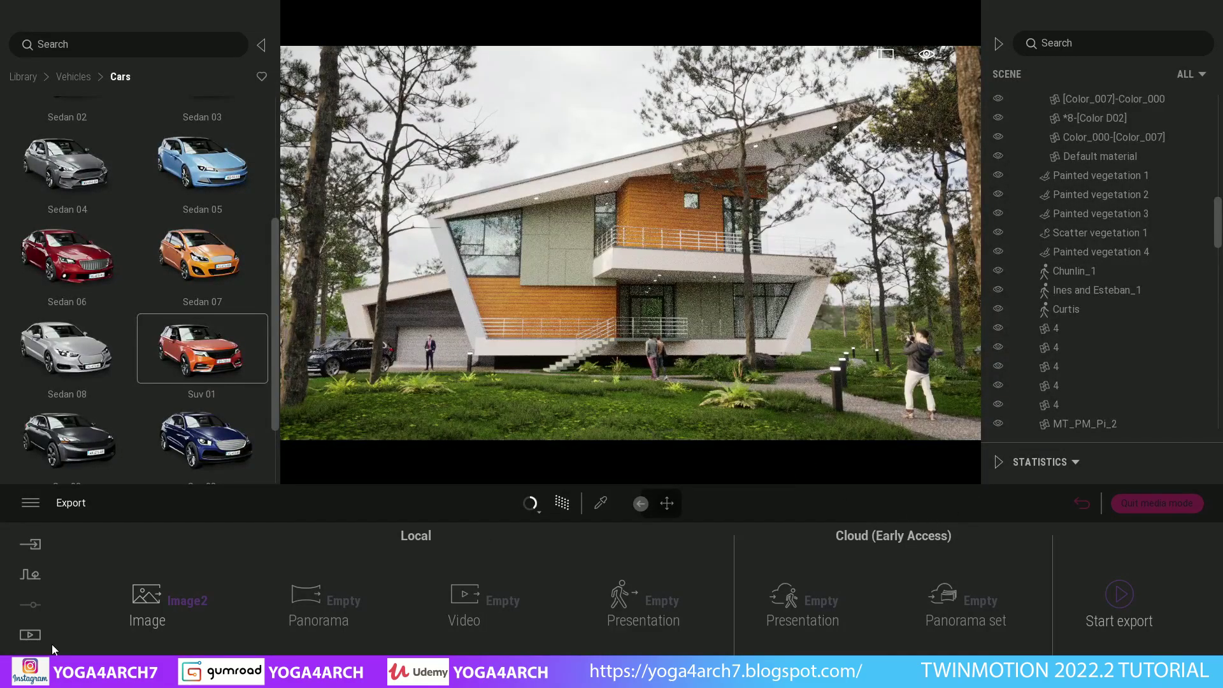
Step: Back in Media > Image, create a third saved view, Image3, after Image1 and Image2
click(30, 635)
click(243, 596)
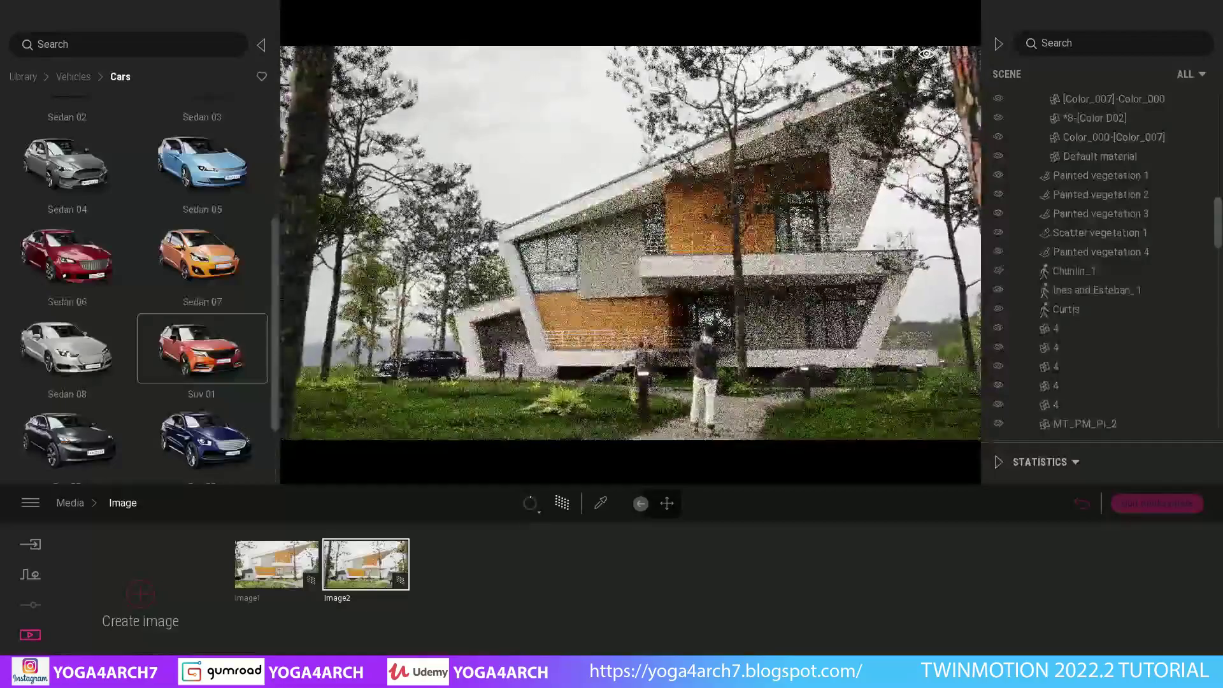
click(145, 595)
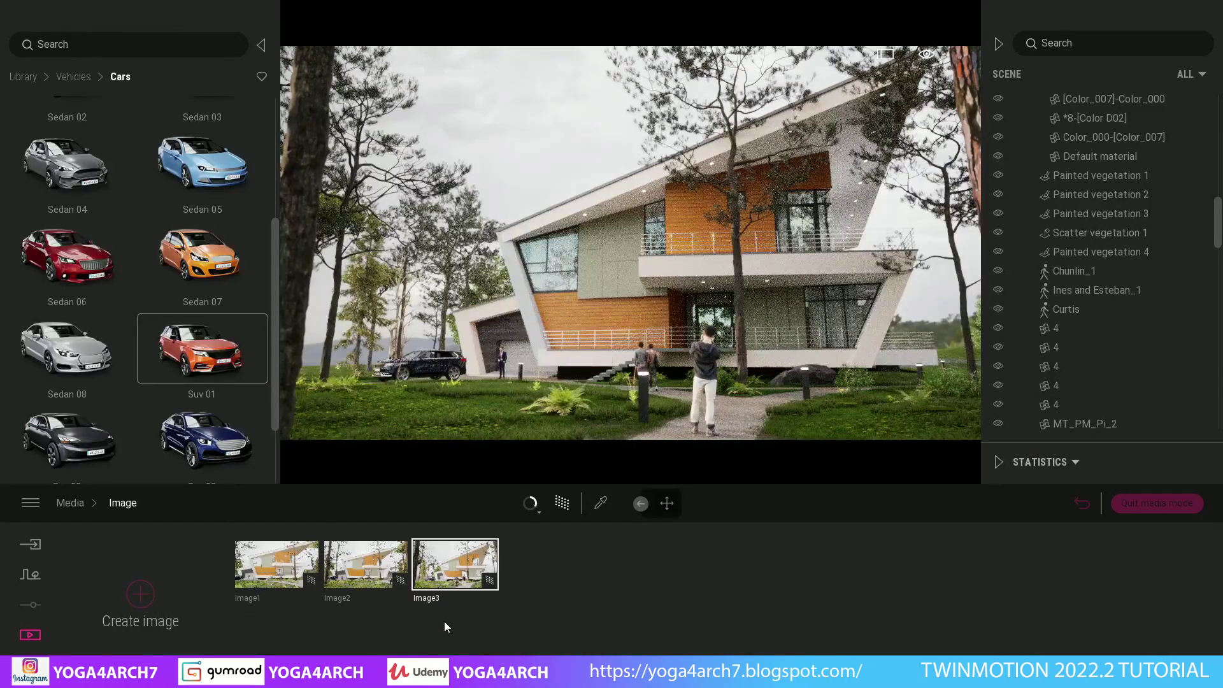
Step: In File Explorer, go to TUTORIAL TWINMOTION 2022\7 and bring up the options for Image2
key(super)
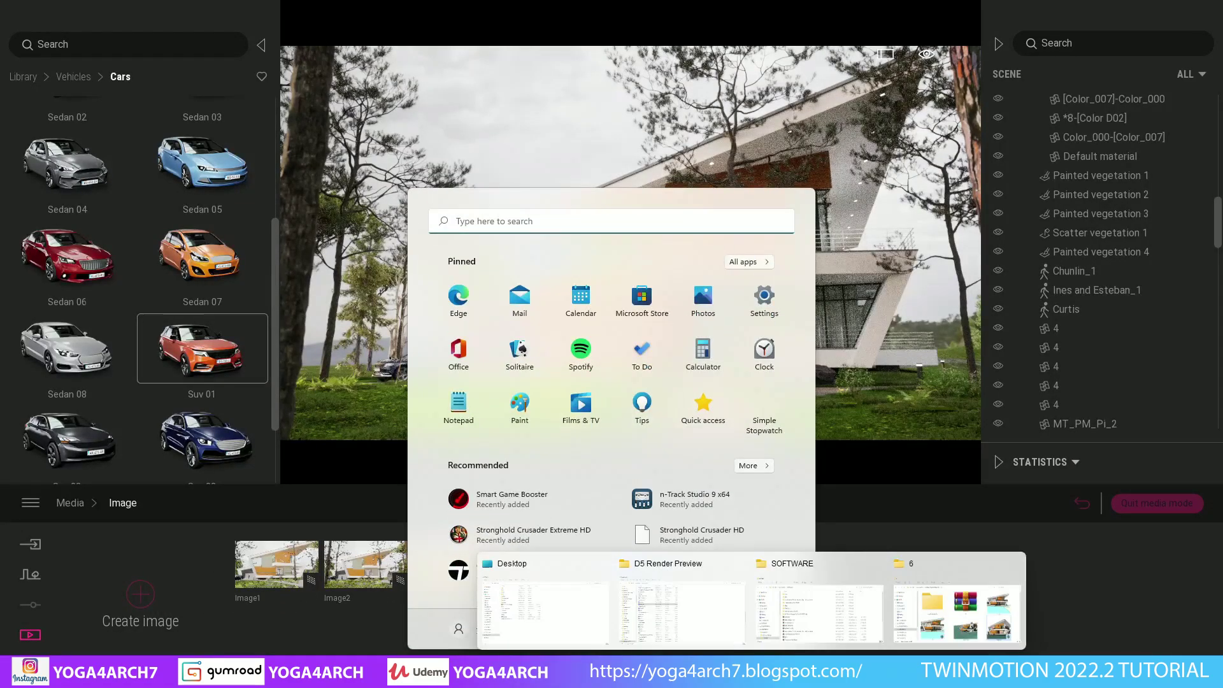
click(955, 605)
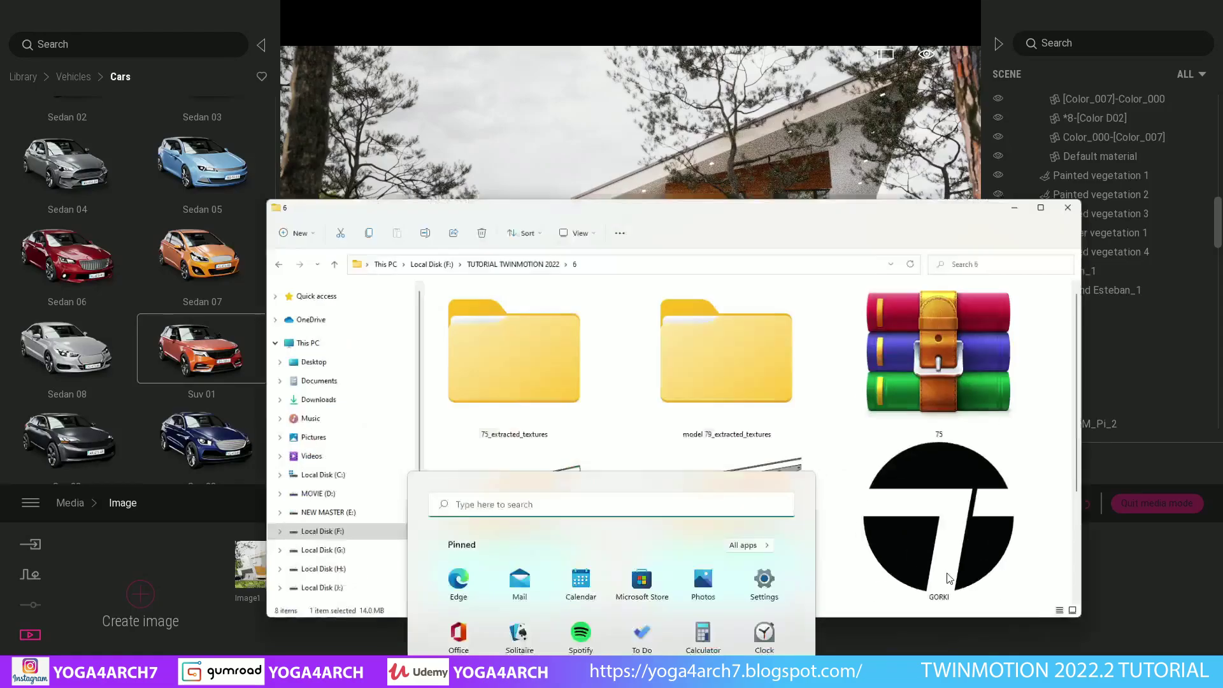
click(494, 231)
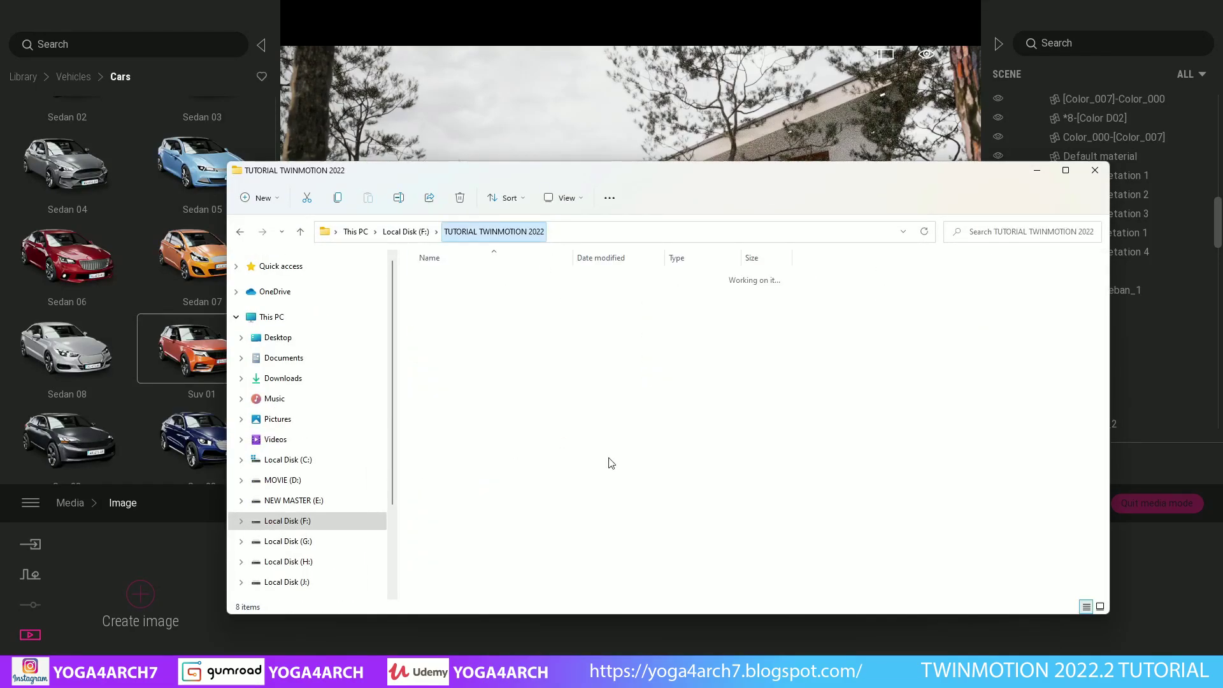
double_click(481, 427)
click(512, 290)
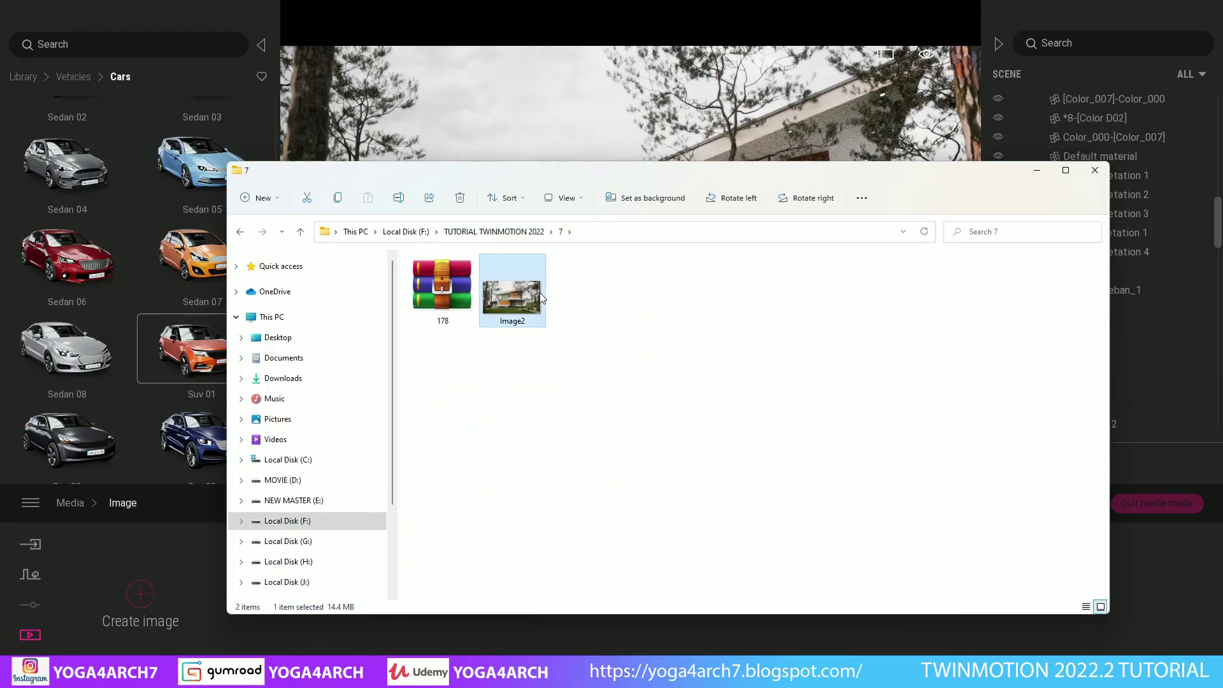
right_click(538, 309)
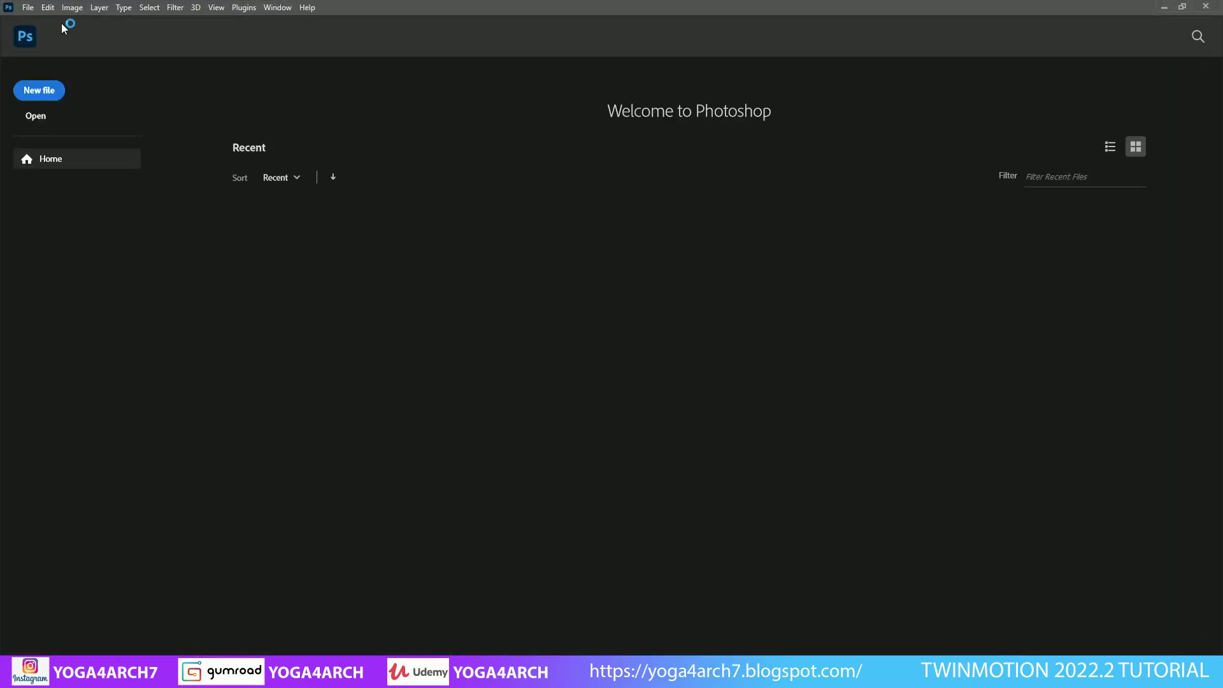
Step: Open Image2.png from drive F, TUTORIAL TWINMOTION 2022\7, as a new Photoshop document
click(28, 7)
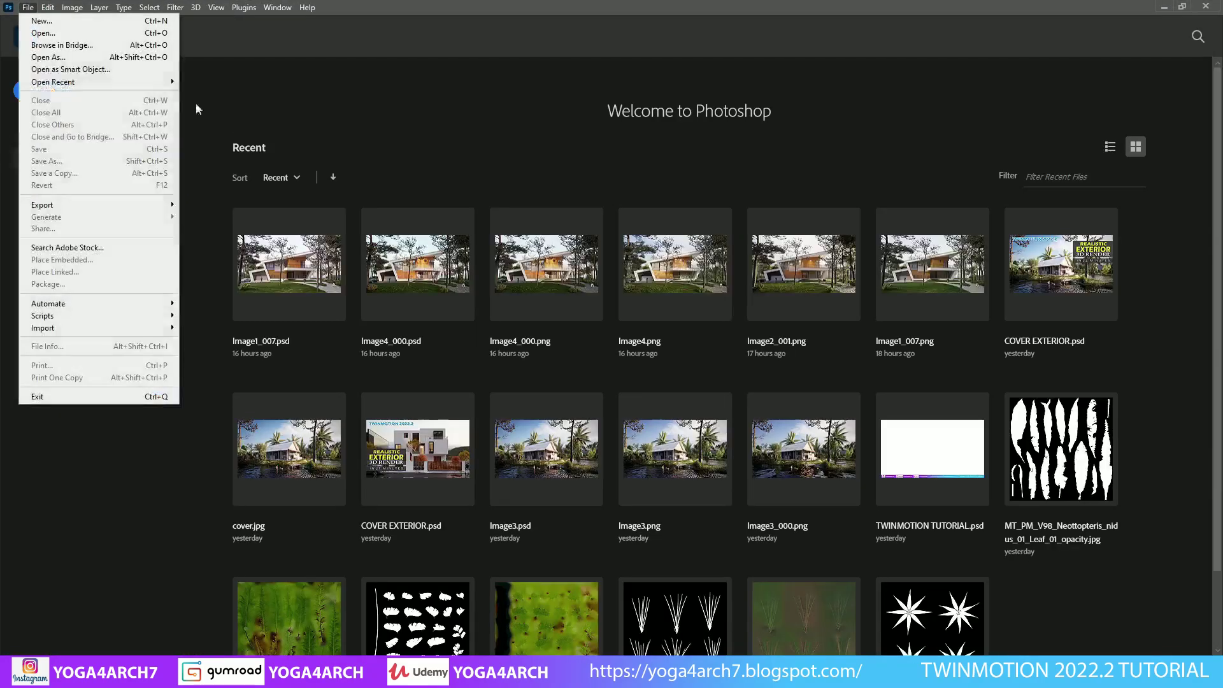
click(39, 32)
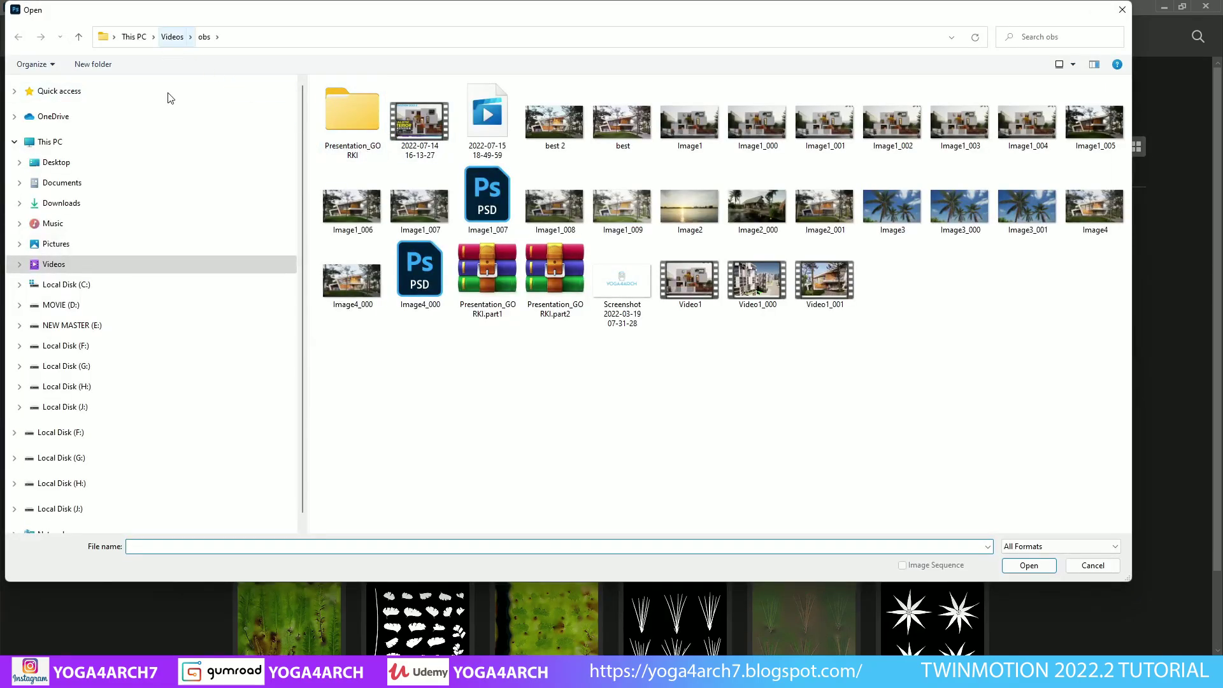
click(117, 436)
scroll(628, 373, down, 5)
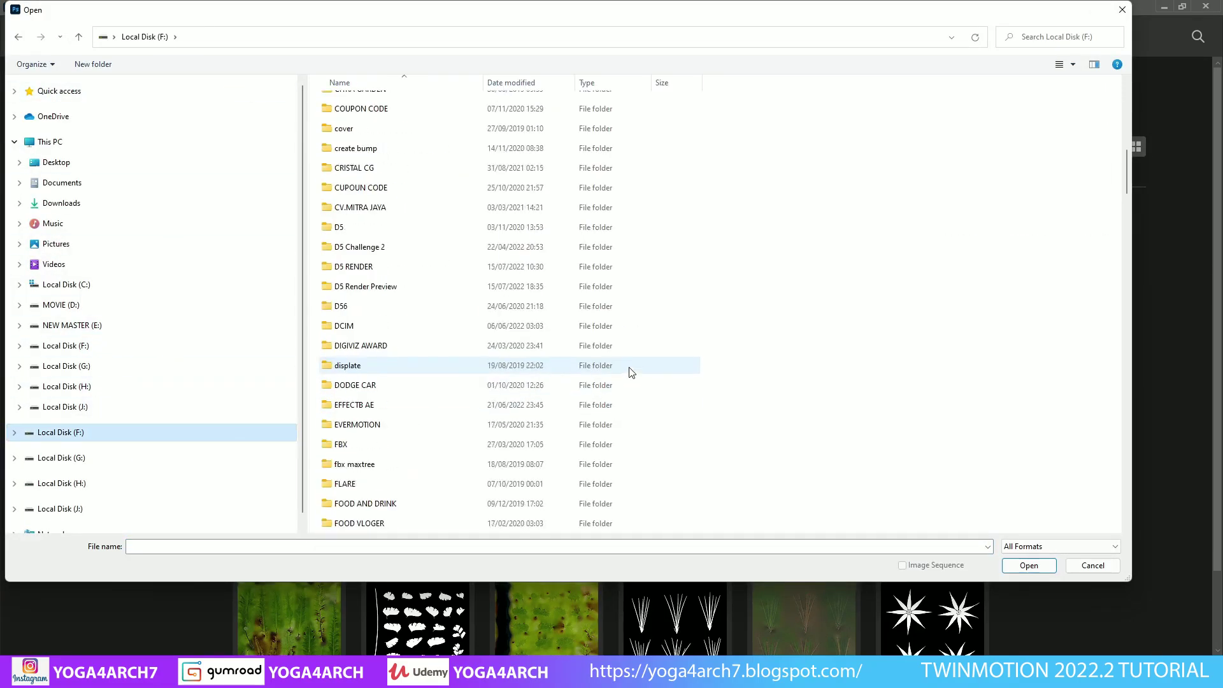
scroll(628, 374, down, 5)
scroll(560, 360, down, 5)
scroll(471, 430, up, 4)
scroll(426, 341, down, 9)
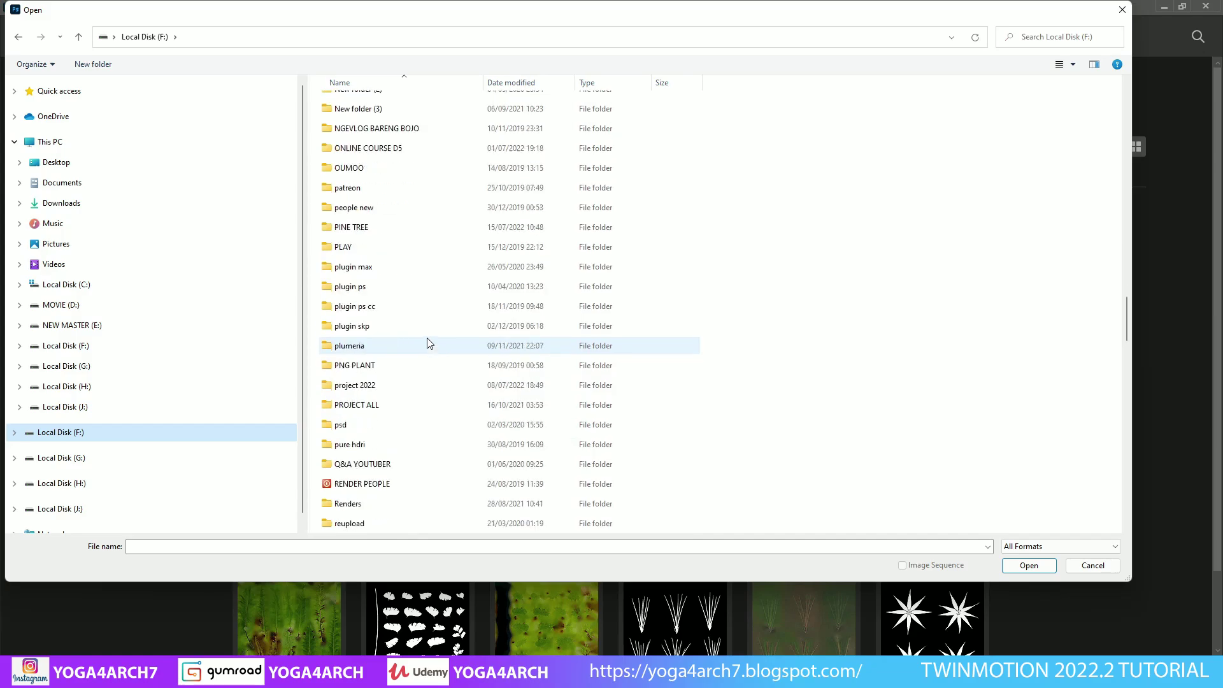
scroll(426, 347, down, 8)
scroll(429, 341, down, 4)
double_click(421, 404)
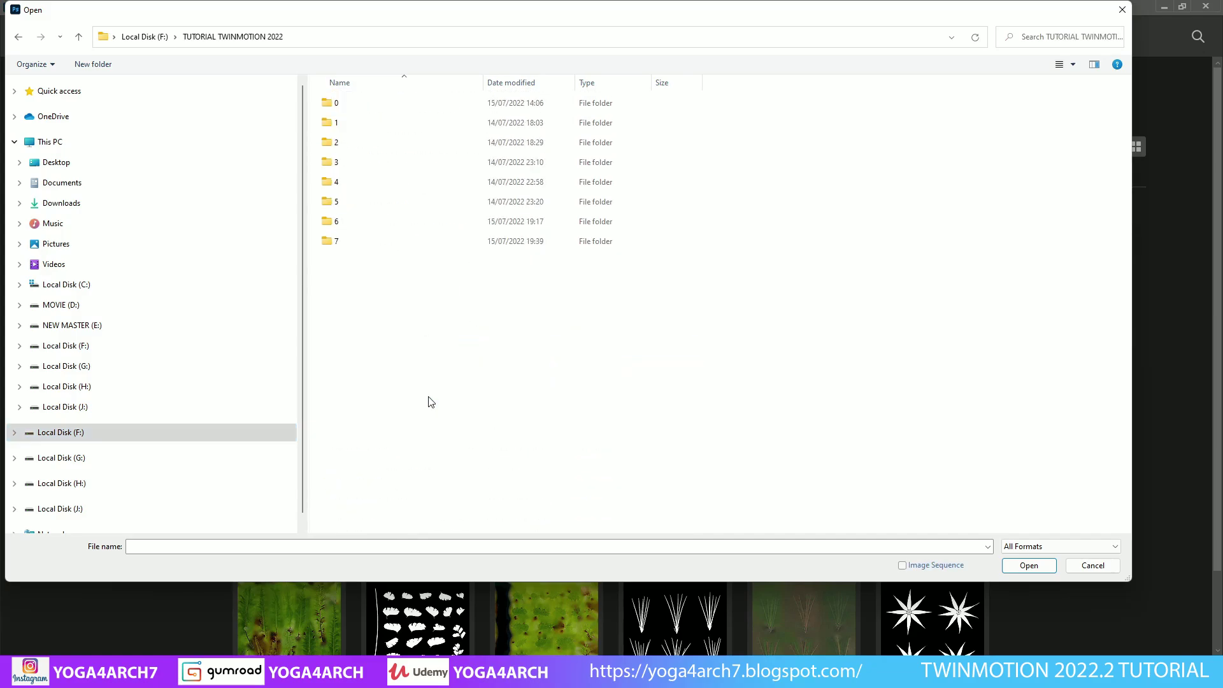
double_click(400, 248)
click(419, 121)
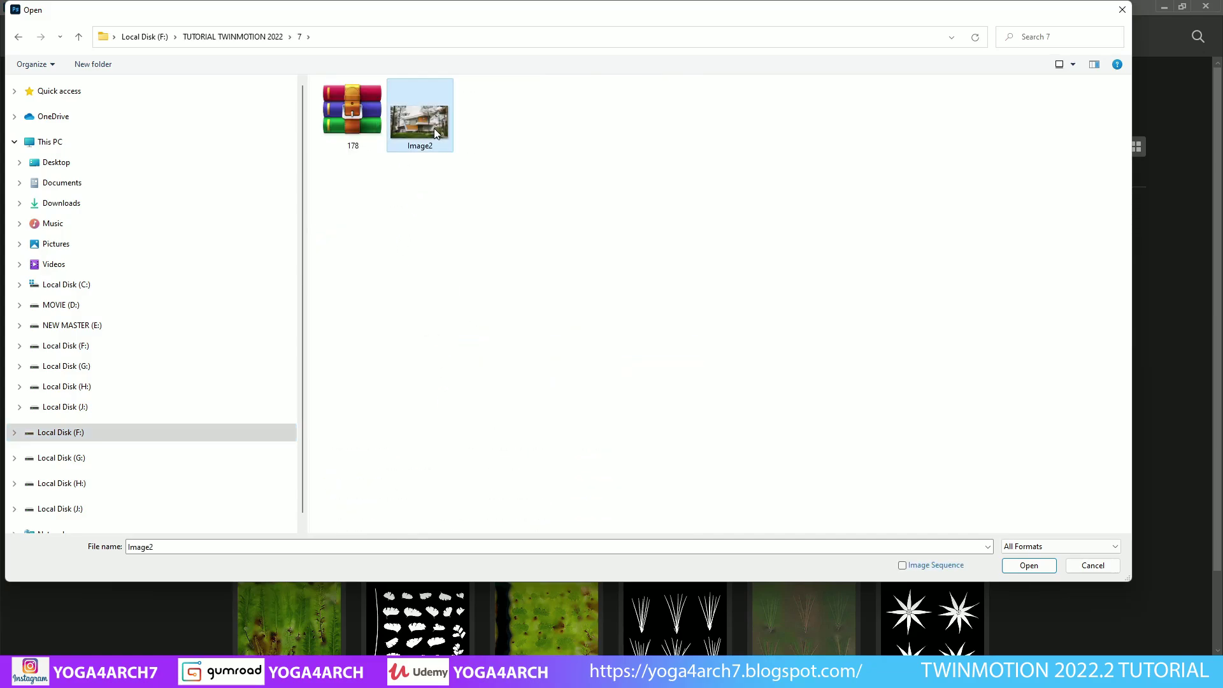
click(1029, 565)
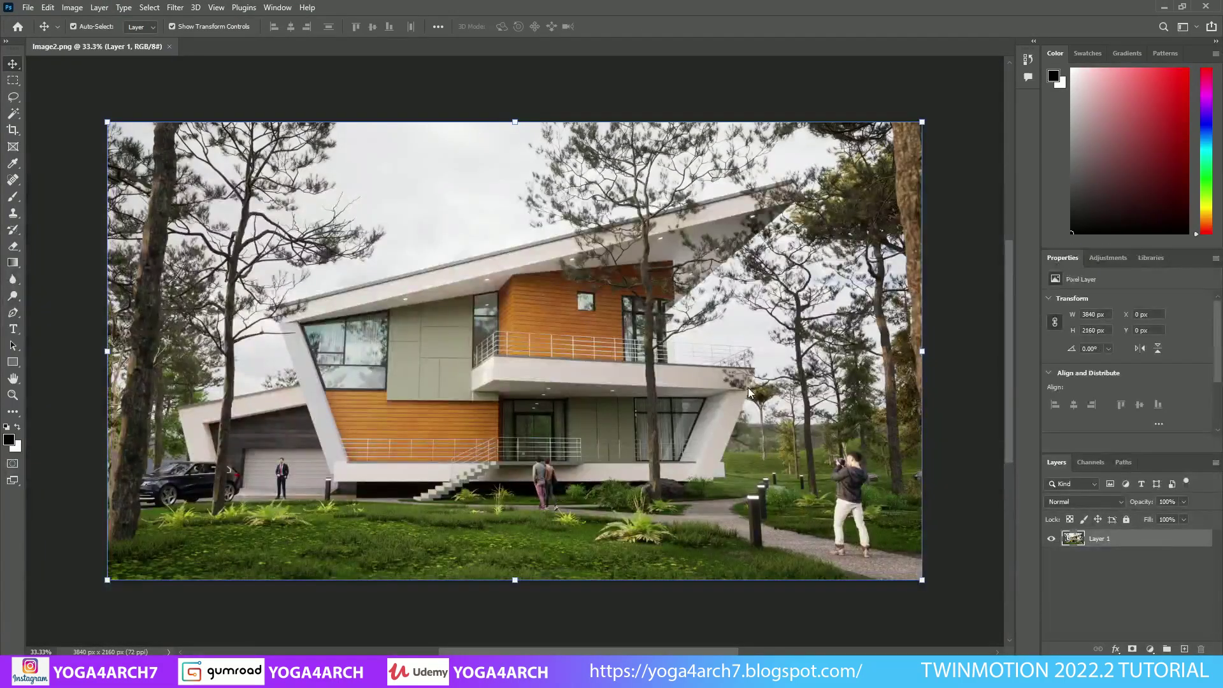
Step: Duplicate the house layer, open Camera Raw Filter, reset the orange hue and nudge yellow
drag(1147, 540, 1184, 649)
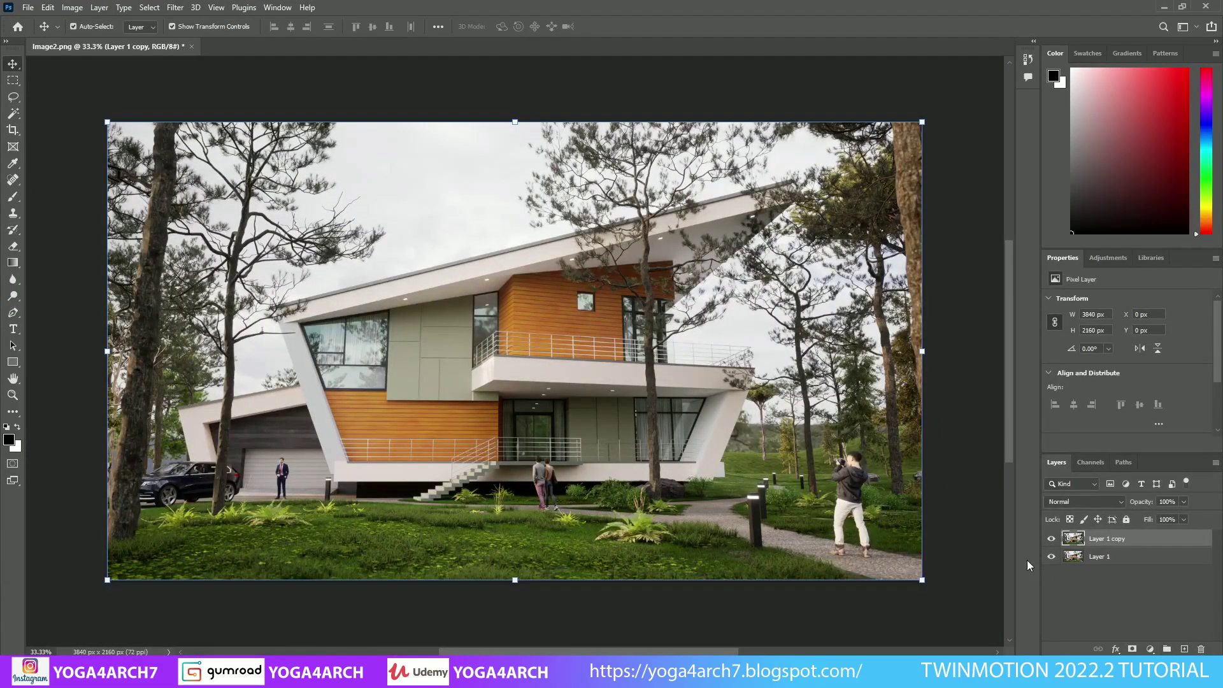
click(170, 10)
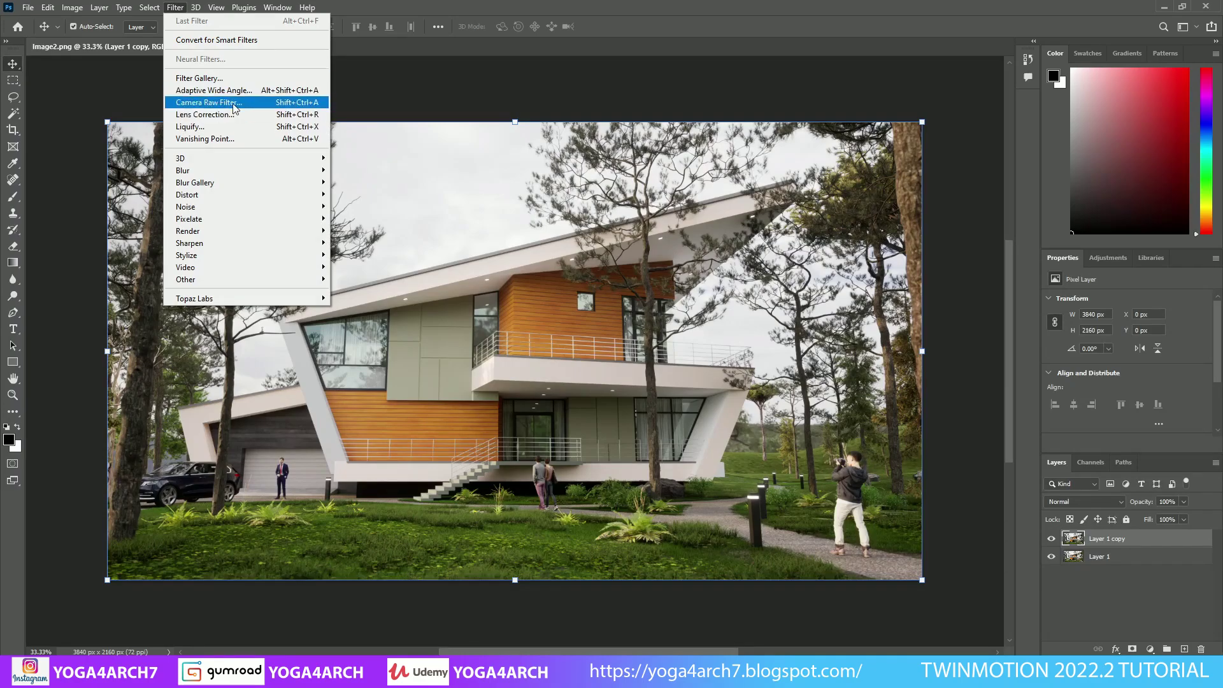
click(191, 102)
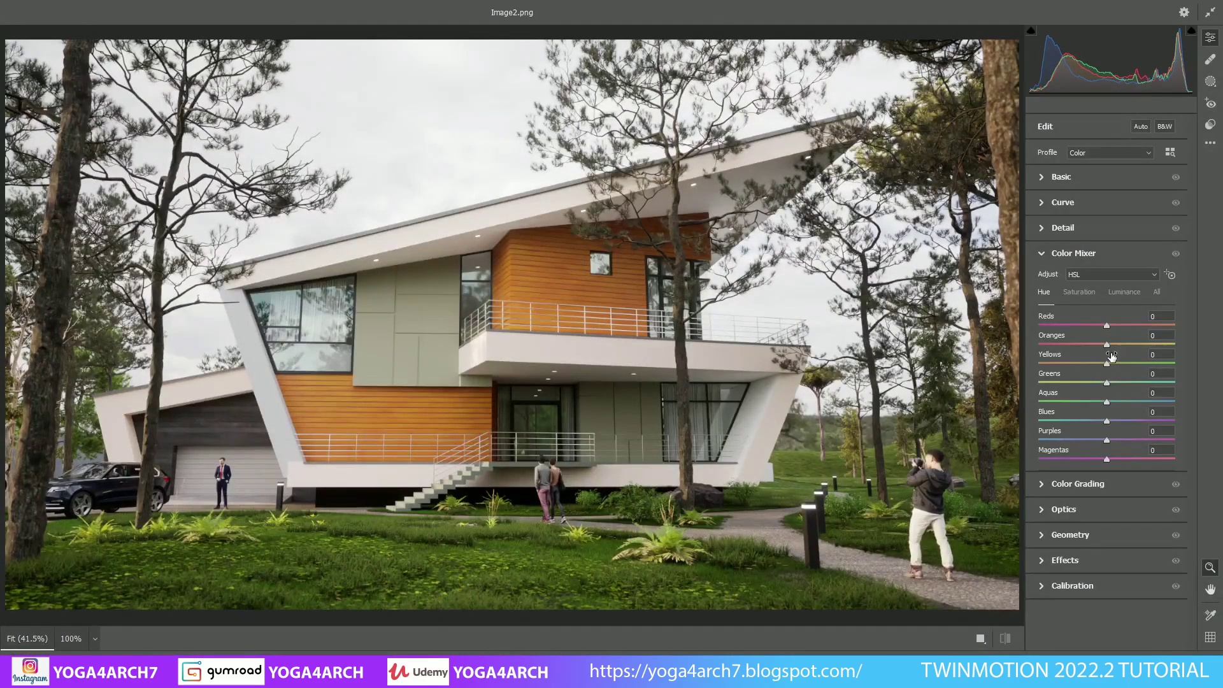
drag(1106, 344, 1095, 345)
double_click(1095, 345)
mouse_move(1107, 367)
mouse_down()
mouse_move(1066, 402)
mouse_move(1099, 405)
mouse_move(963, 420)
mouse_move(1099, 422)
mouse_up()
Step: Apply Basic Auto tone, then warm Temperature to +7, add Clarity, trim Vibrance, tweak Blacks and Shadows
click(1098, 185)
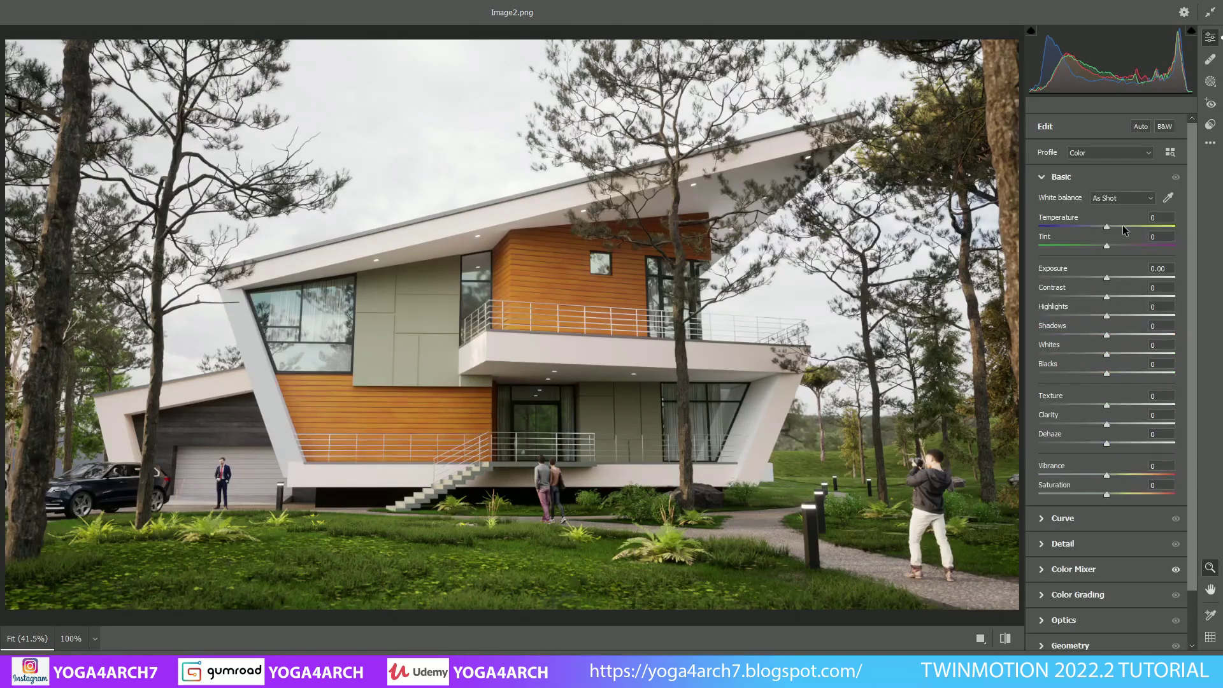
click(1143, 128)
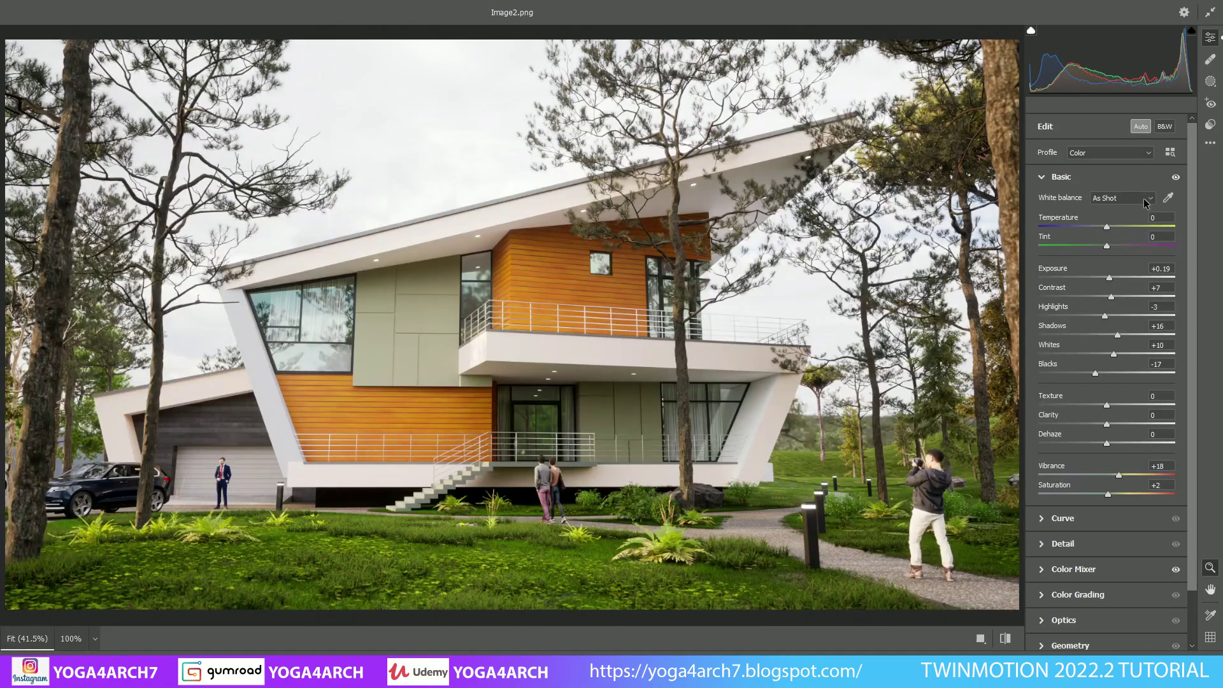
click(1106, 229)
drag(1106, 229, 1110, 246)
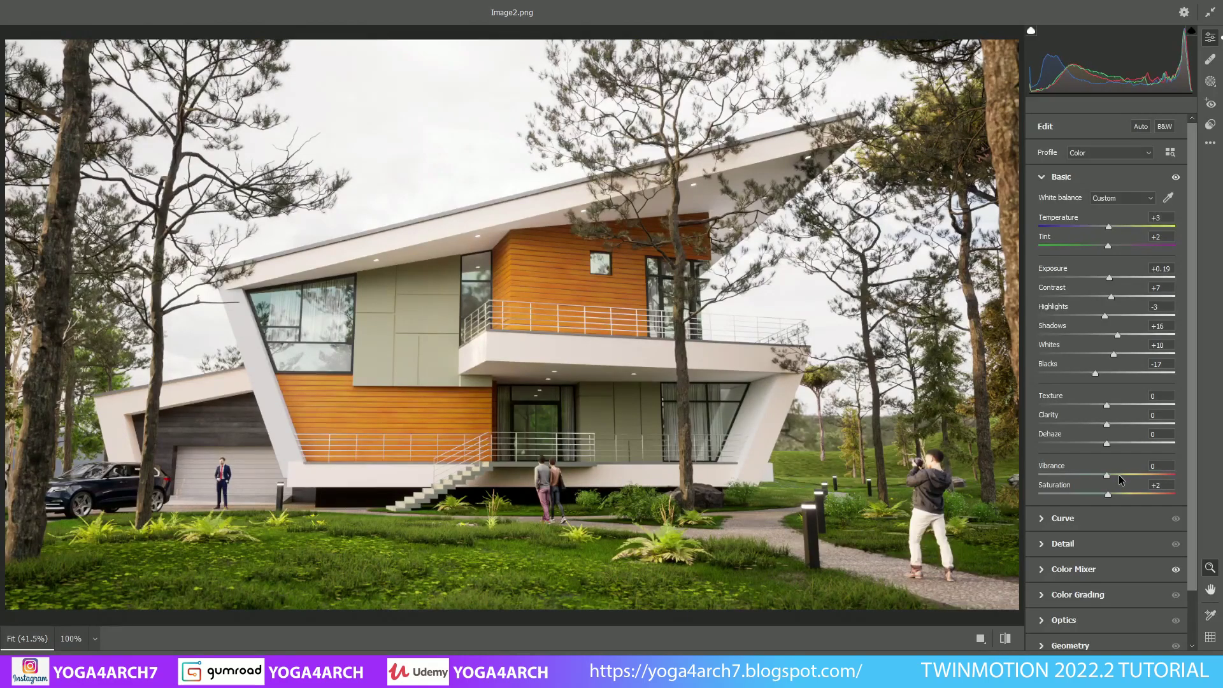
drag(1119, 474, 1100, 489)
drag(1106, 421, 1109, 426)
mouse_move(1094, 372)
mouse_down()
mouse_move(1130, 355)
mouse_move(1113, 355)
mouse_move(1105, 334)
mouse_up()
drag(1107, 337, 1110, 336)
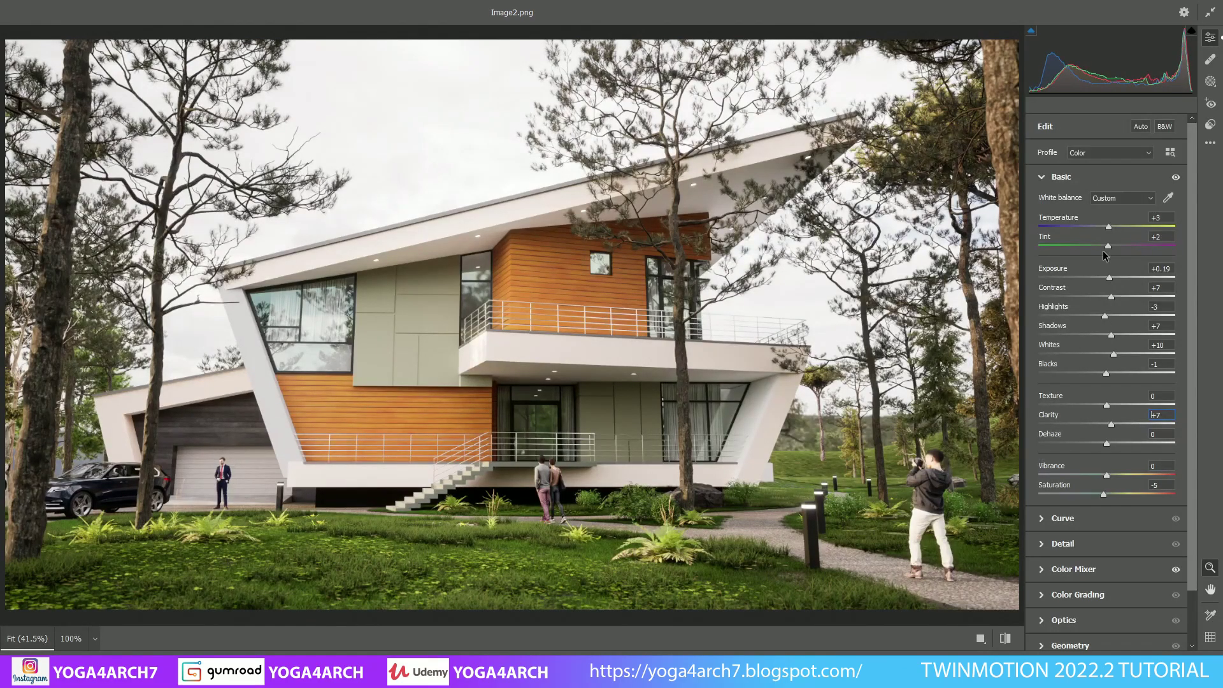
drag(1108, 228, 1112, 228)
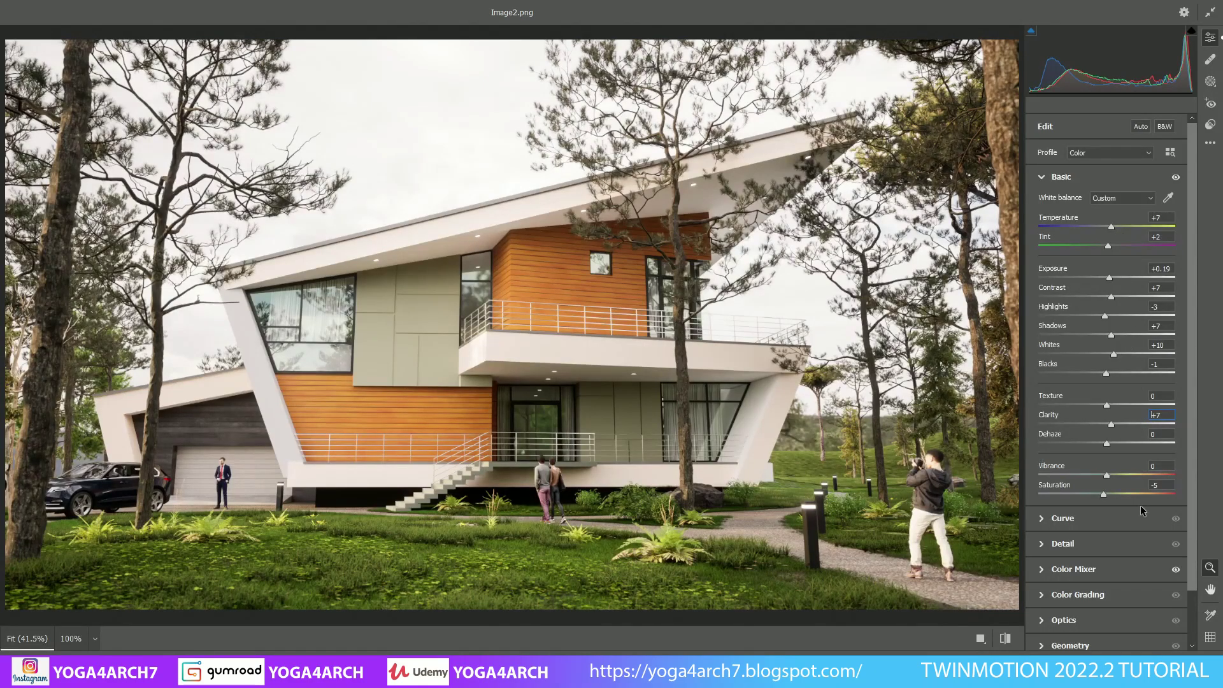
Step: Raise Detail sharpening, set HSL hues (Reds −3, Oranges +2, Yellows −7), and apply Camera Raw
click(1132, 544)
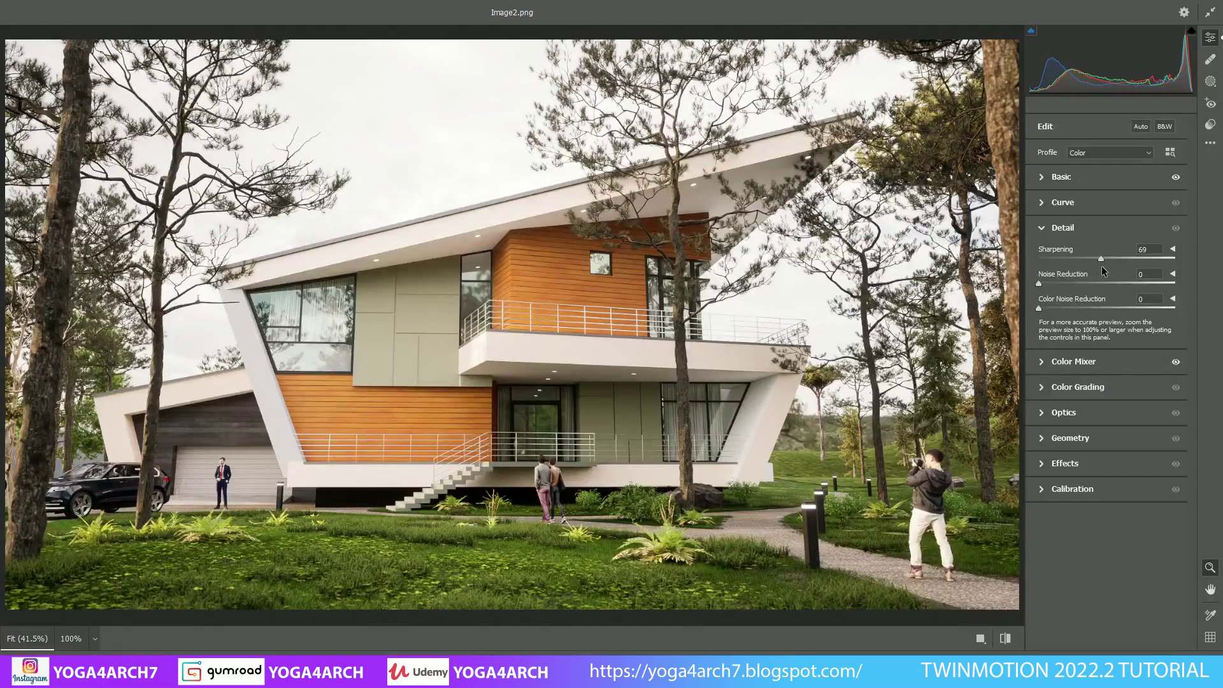
mouse_move(1038, 258)
mouse_down()
mouse_move(1086, 259)
mouse_move(1042, 284)
mouse_up()
click(1124, 361)
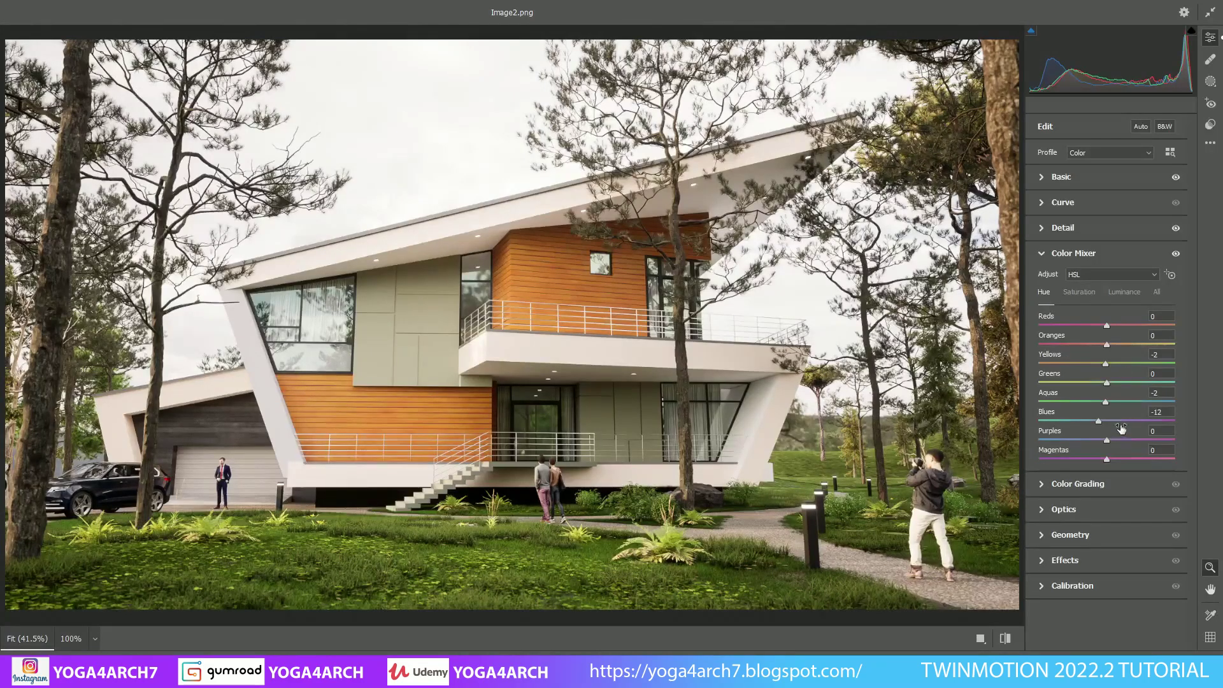
double_click(1098, 421)
drag(1106, 383, 1105, 386)
mouse_move(1105, 364)
mouse_down()
mouse_move(1091, 367)
mouse_move(1107, 342)
mouse_up()
drag(1107, 326, 1104, 327)
key(Return)
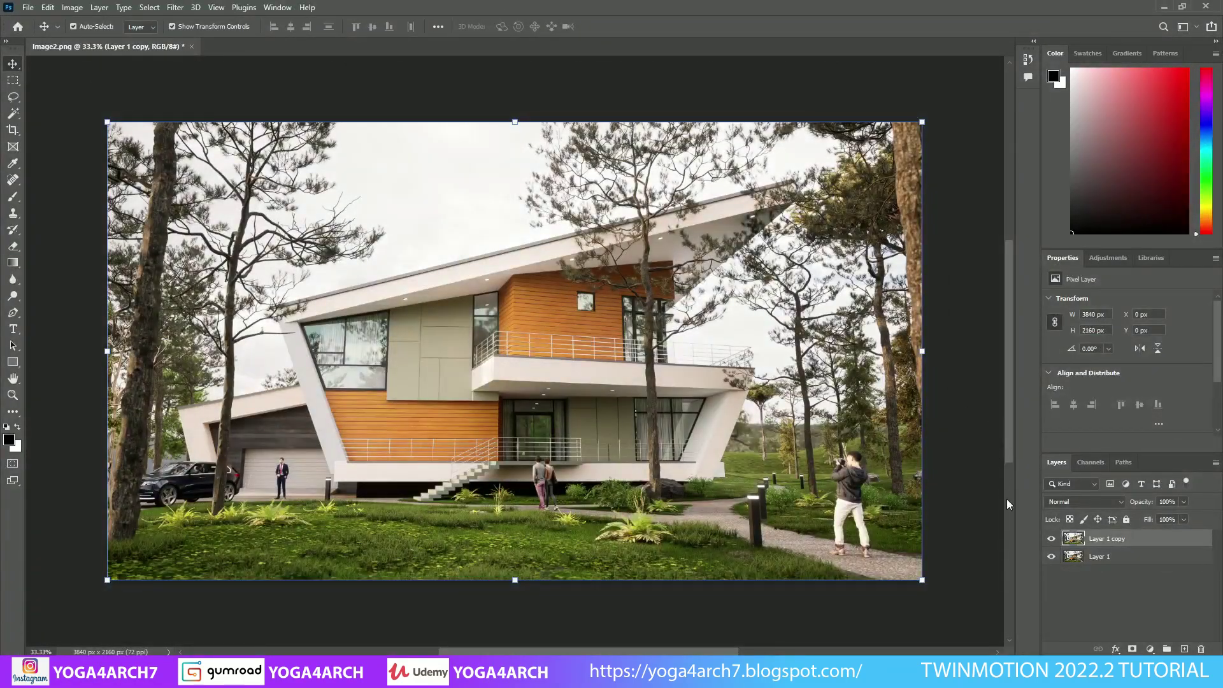
Step: Toggle Layer 1 copy's visibility to compare, then add a Selective Color adjustment layer
click(1052, 539)
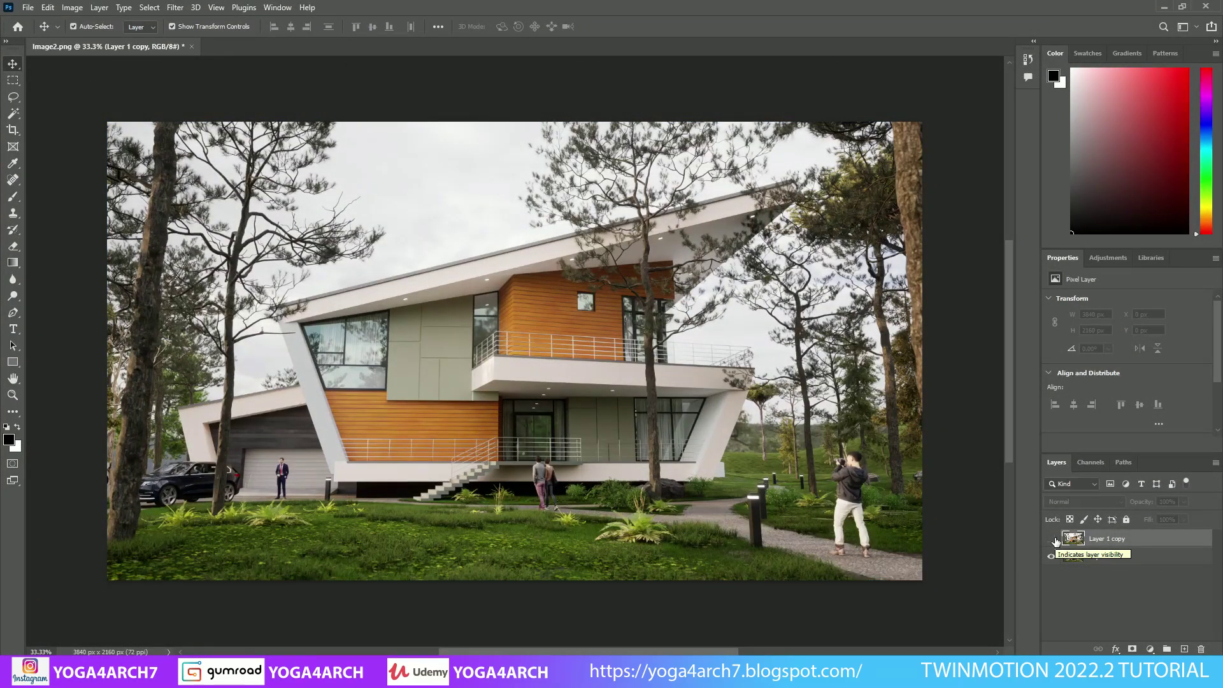
click(1052, 539)
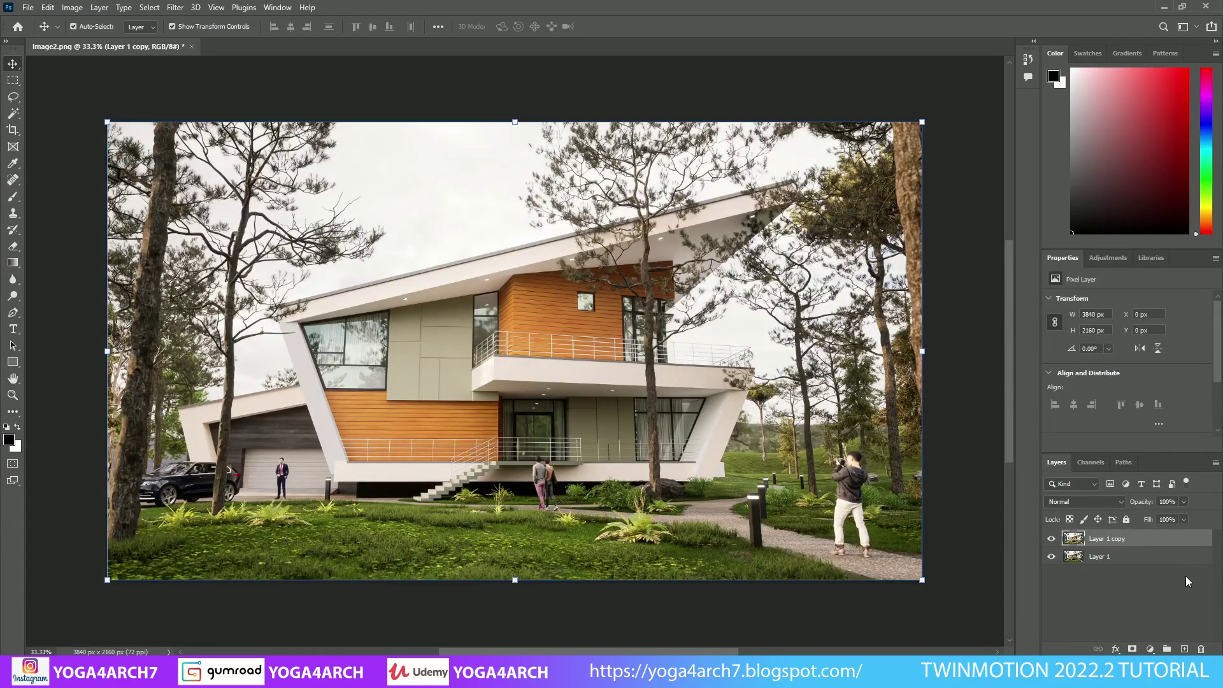
click(1151, 648)
click(1163, 640)
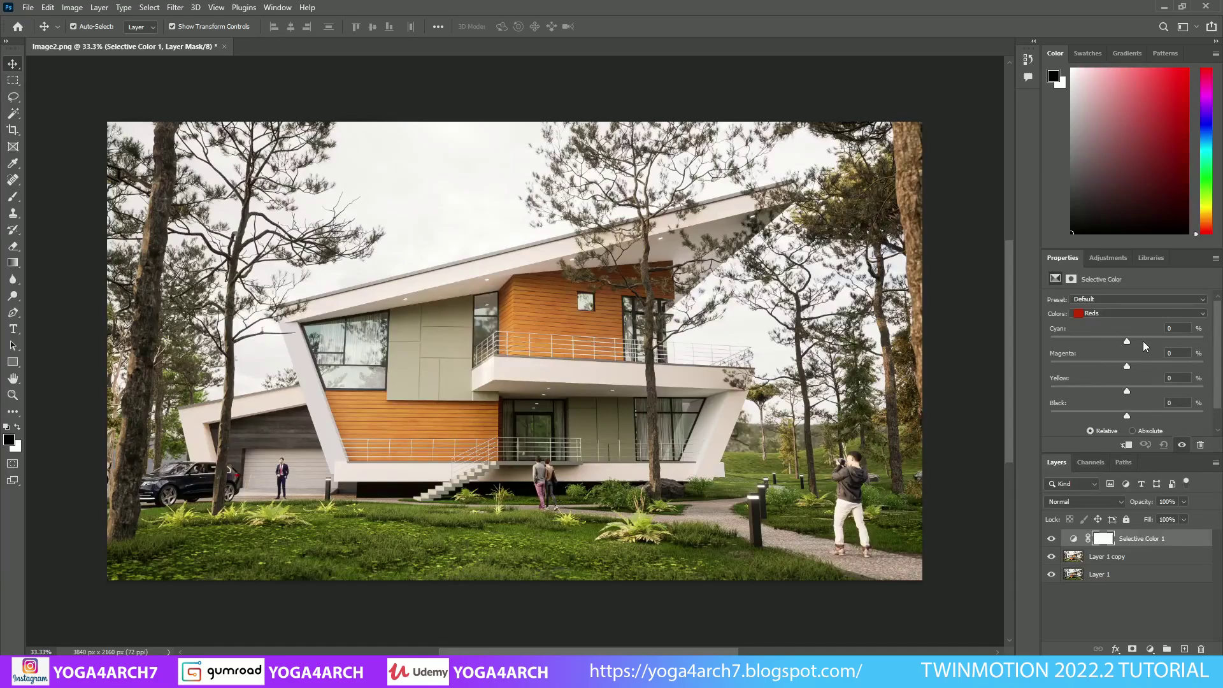
Step: In the Yellows range, reduce magenta, rebalance yellow and lower black
click(1137, 311)
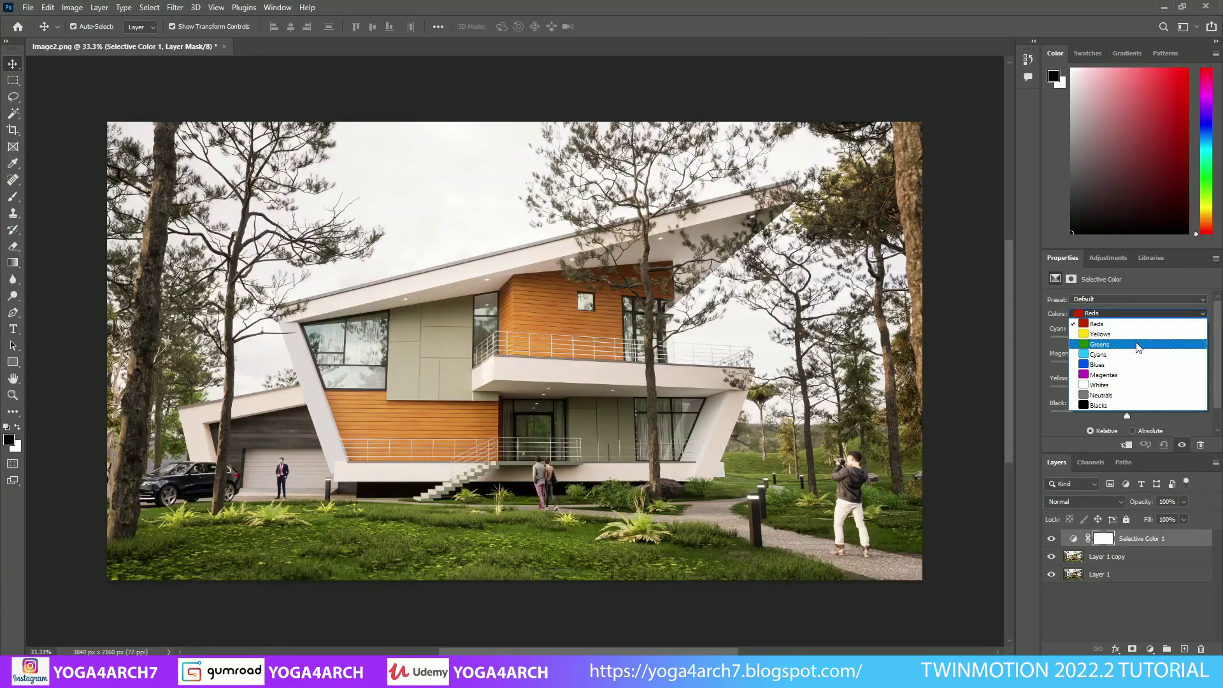
click(1138, 334)
drag(1126, 365, 1125, 367)
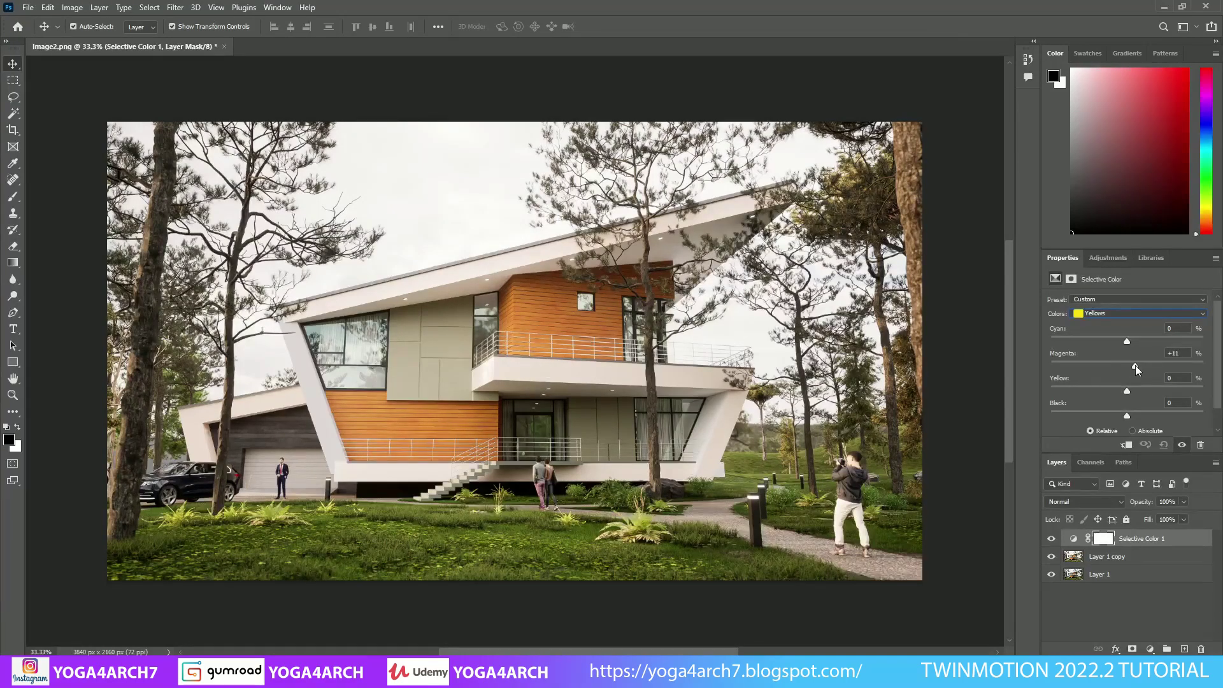
mouse_move(1134, 366)
mouse_down()
mouse_move(1101, 390)
mouse_move(1125, 390)
mouse_up()
drag(1127, 414, 1119, 414)
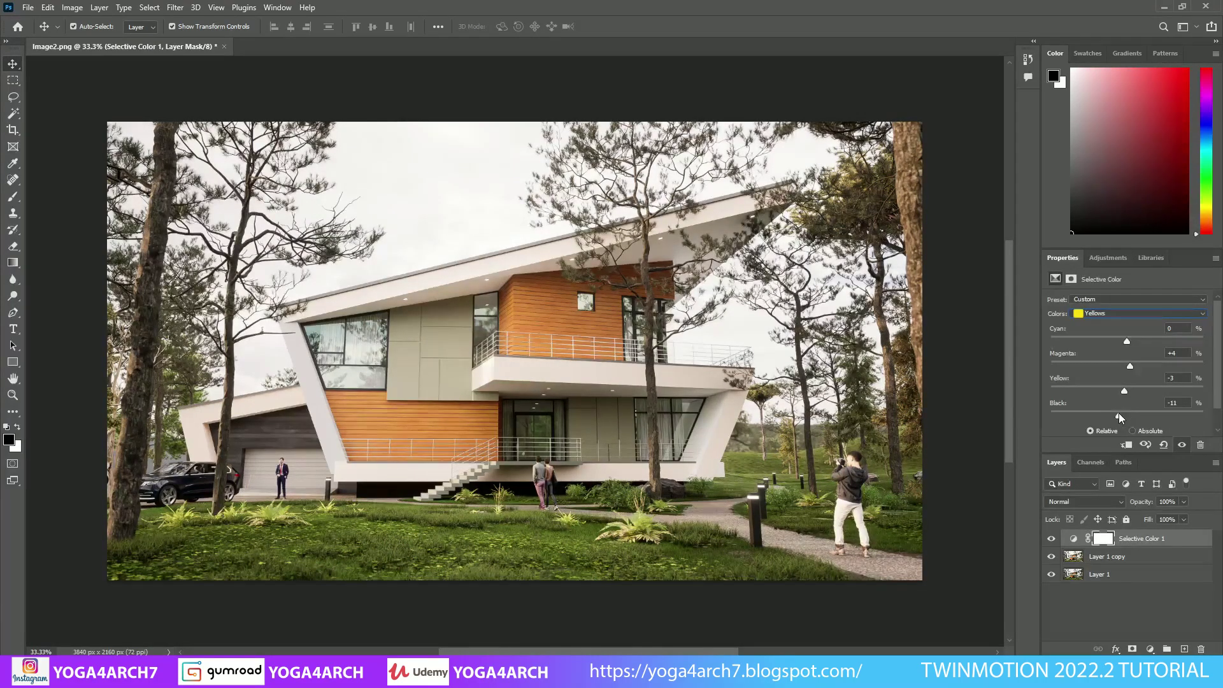
Step: In the Greens range, reduce yellow and adjust black
click(1131, 313)
click(1125, 344)
mouse_move(1127, 390)
mouse_down()
mouse_move(1075, 390)
mouse_move(1128, 391)
mouse_move(1104, 367)
mouse_move(1115, 341)
mouse_move(1082, 337)
mouse_up()
drag(1154, 415, 1078, 415)
Step: In the Cyans range, bring yellow near zero and set Magenta +8, Black +3
click(1132, 312)
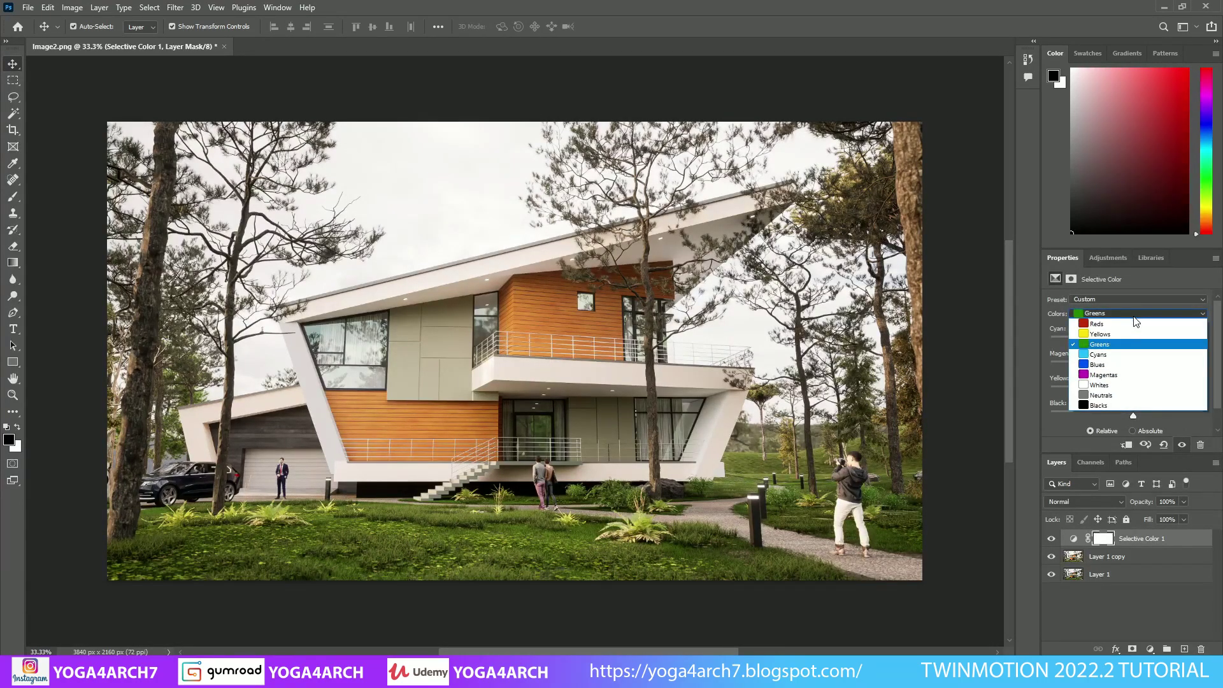
click(1131, 355)
mouse_move(1127, 389)
mouse_down()
mouse_move(1084, 391)
mouse_move(1053, 416)
mouse_up()
click(1125, 390)
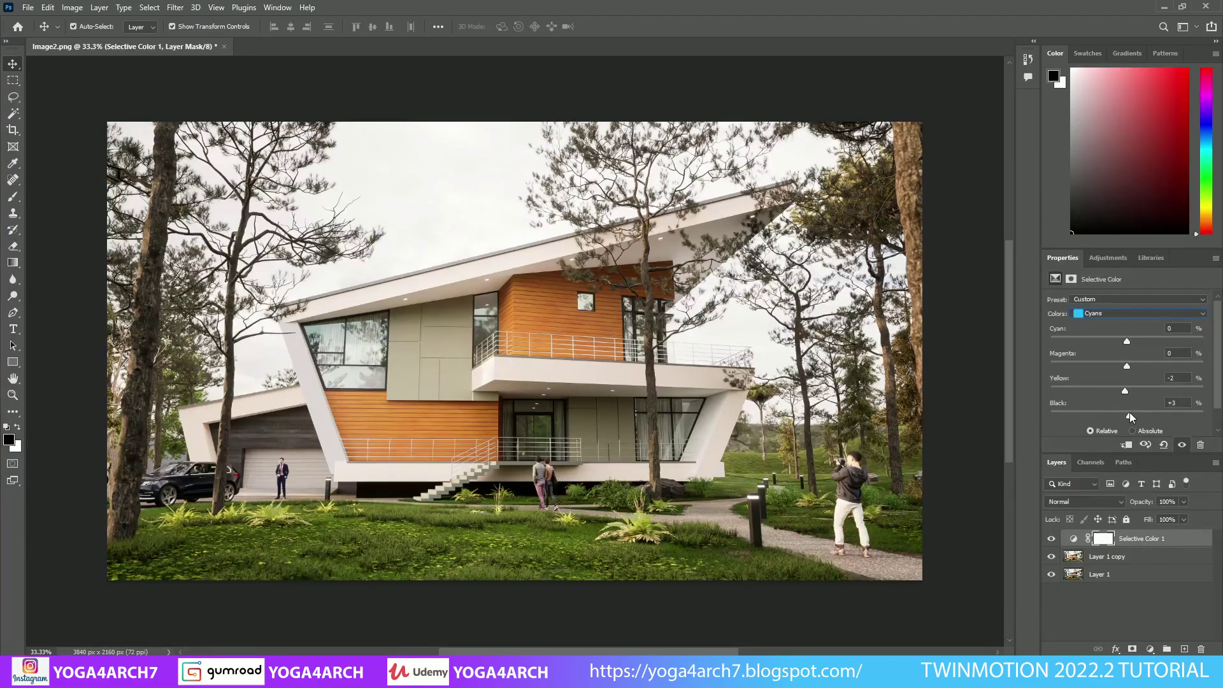
drag(1127, 366, 1105, 367)
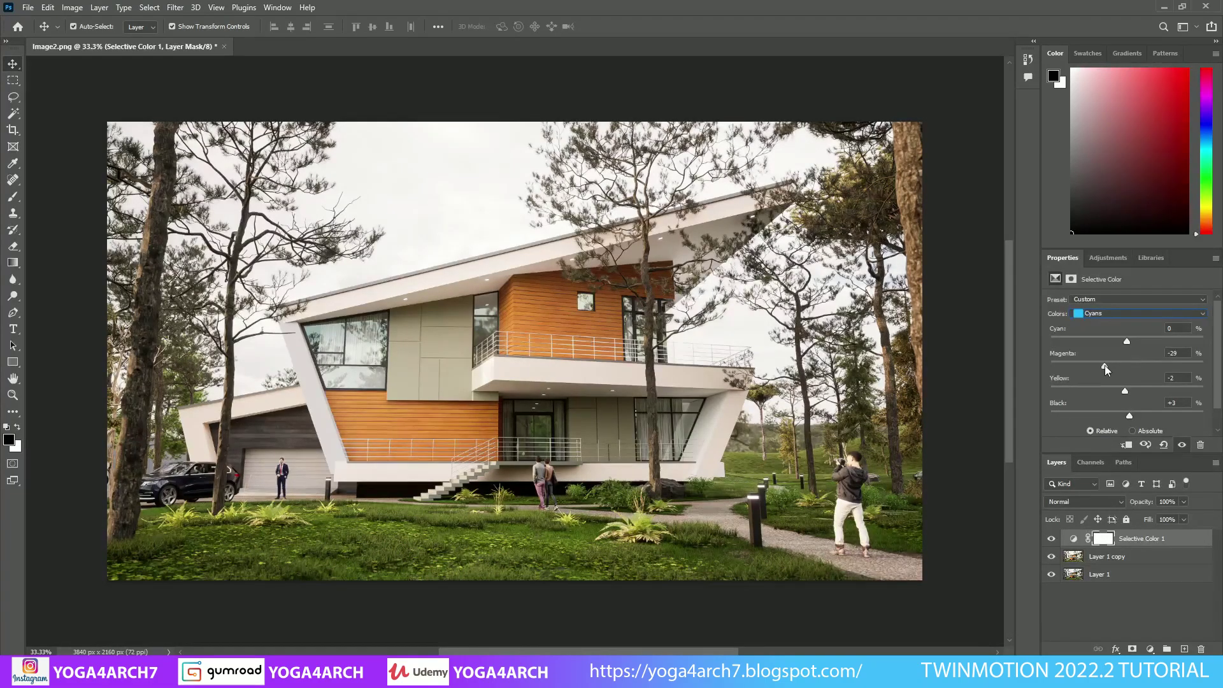
click(1138, 321)
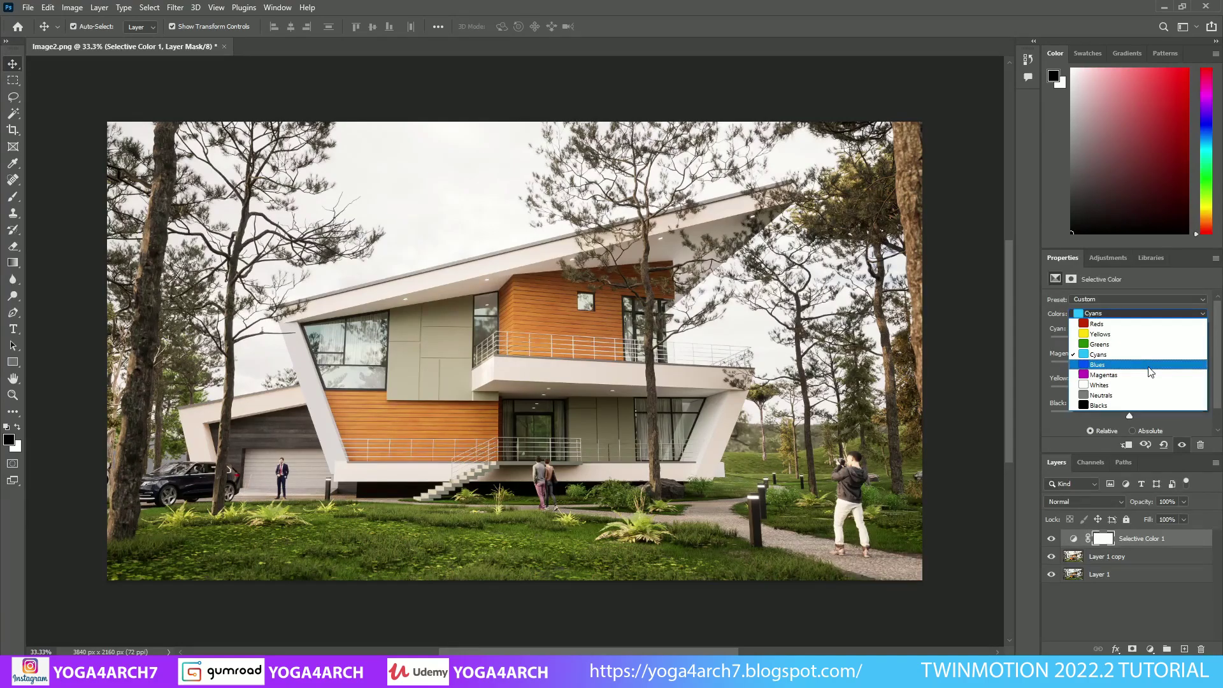
Step: Adjust Whites (slightly less yellow, Magenta 0, more black), then set Yellows' Cyan to −2
click(1149, 387)
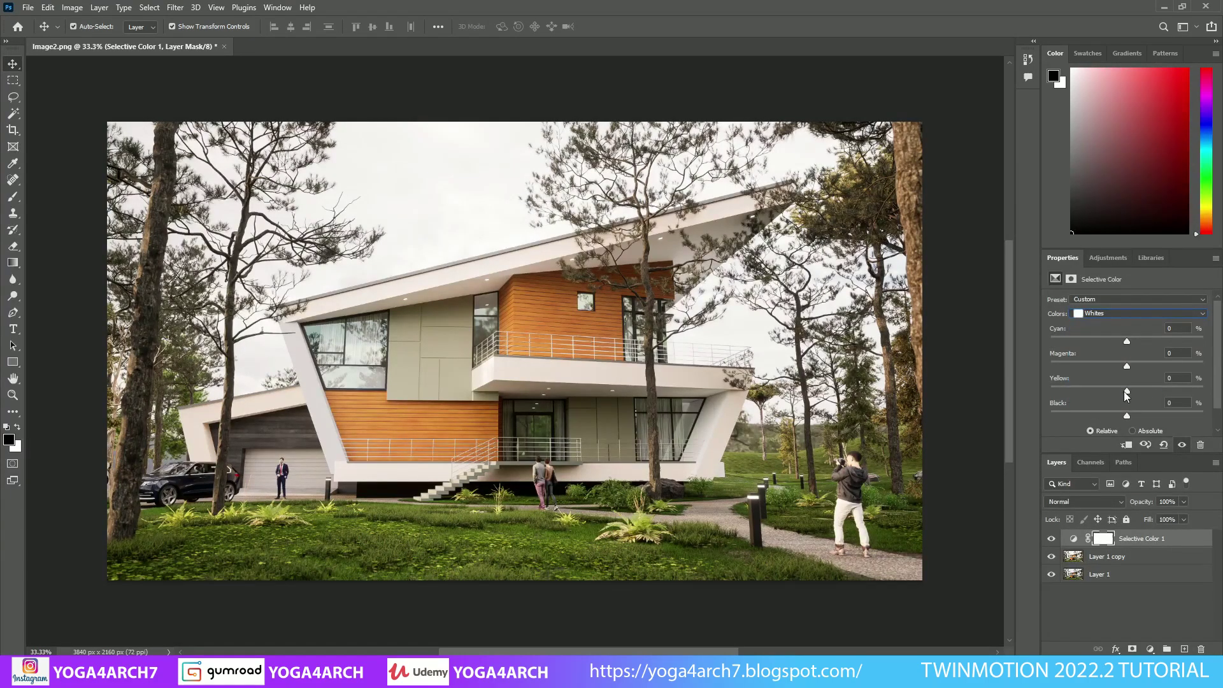
drag(1124, 391, 1125, 395)
mouse_move(1126, 366)
mouse_down()
mouse_move(1093, 365)
mouse_move(1145, 365)
mouse_move(1106, 365)
mouse_up()
text(0)
key(Return)
mouse_move(1128, 415)
mouse_down()
mouse_move(1156, 412)
mouse_move(1068, 423)
mouse_move(1126, 423)
mouse_move(1071, 415)
mouse_move(1107, 414)
mouse_up()
click(1139, 314)
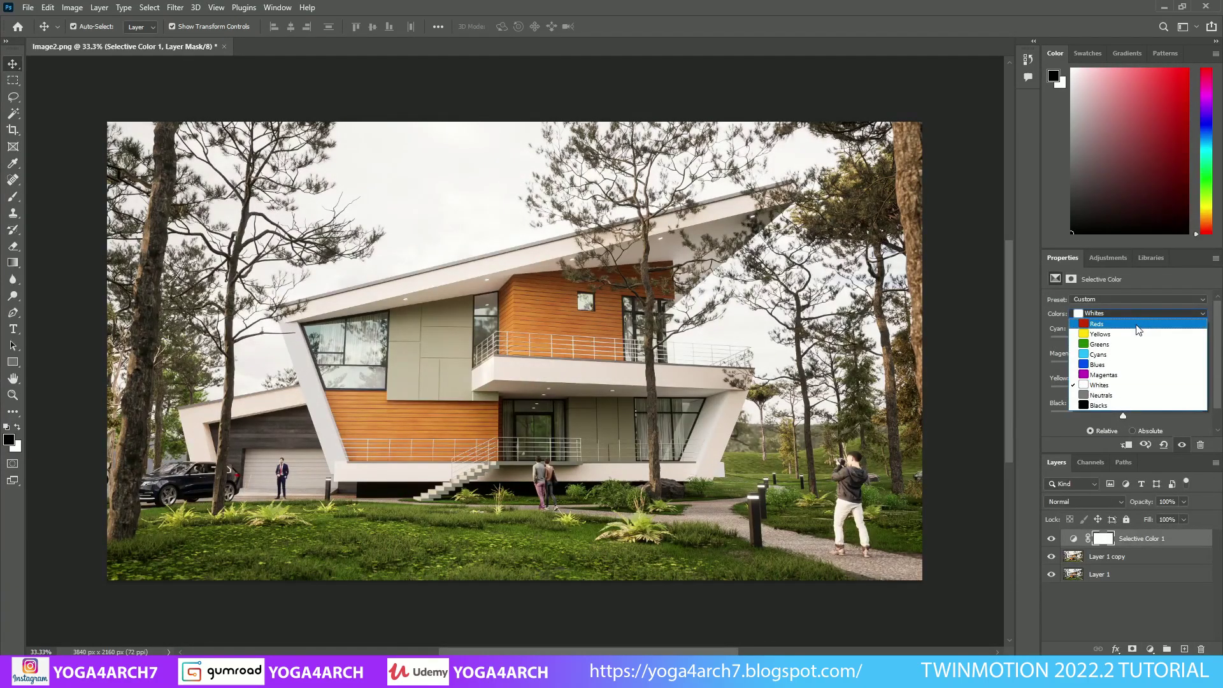
drag(1125, 341, 1100, 340)
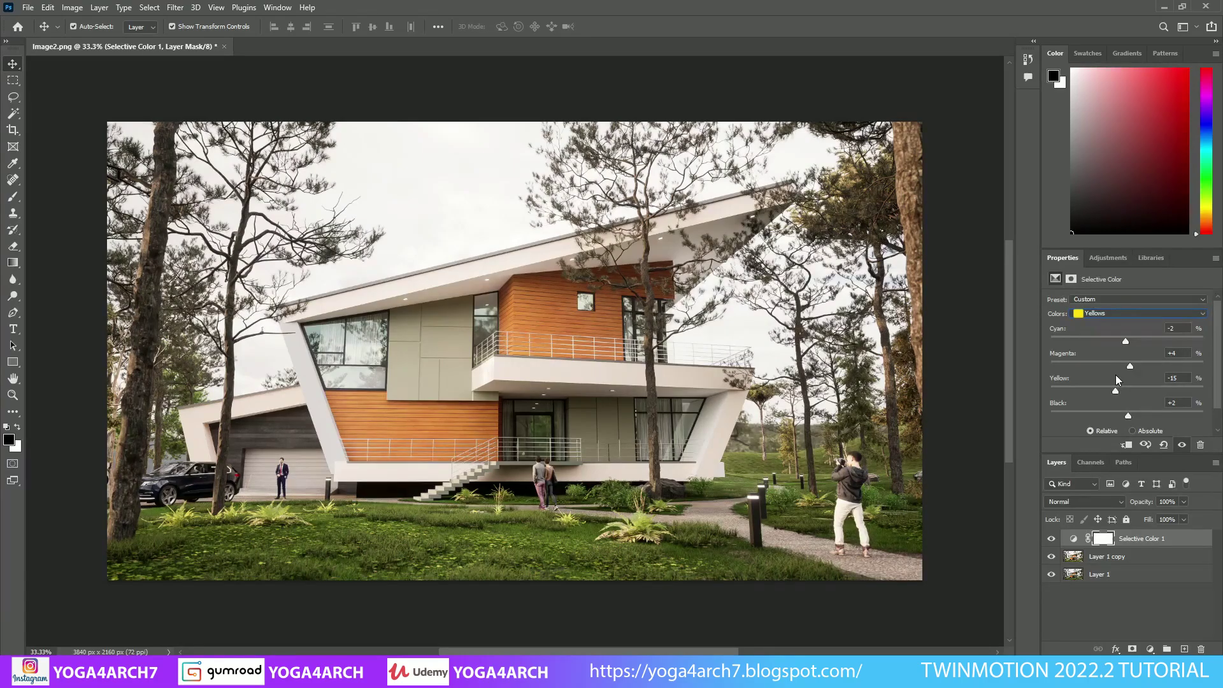
Step: Set the Reds range to Cyan +5, Magenta −18, Yellow −2, Black +8
click(1143, 314)
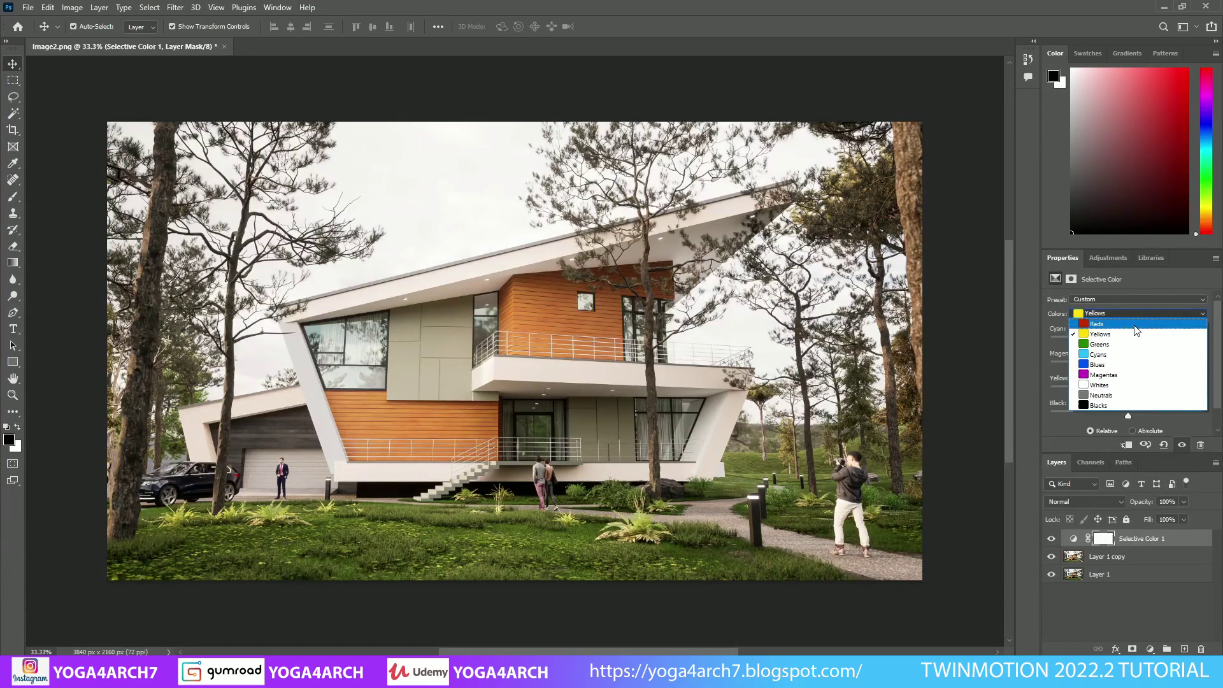
click(1109, 306)
drag(1126, 341, 1111, 342)
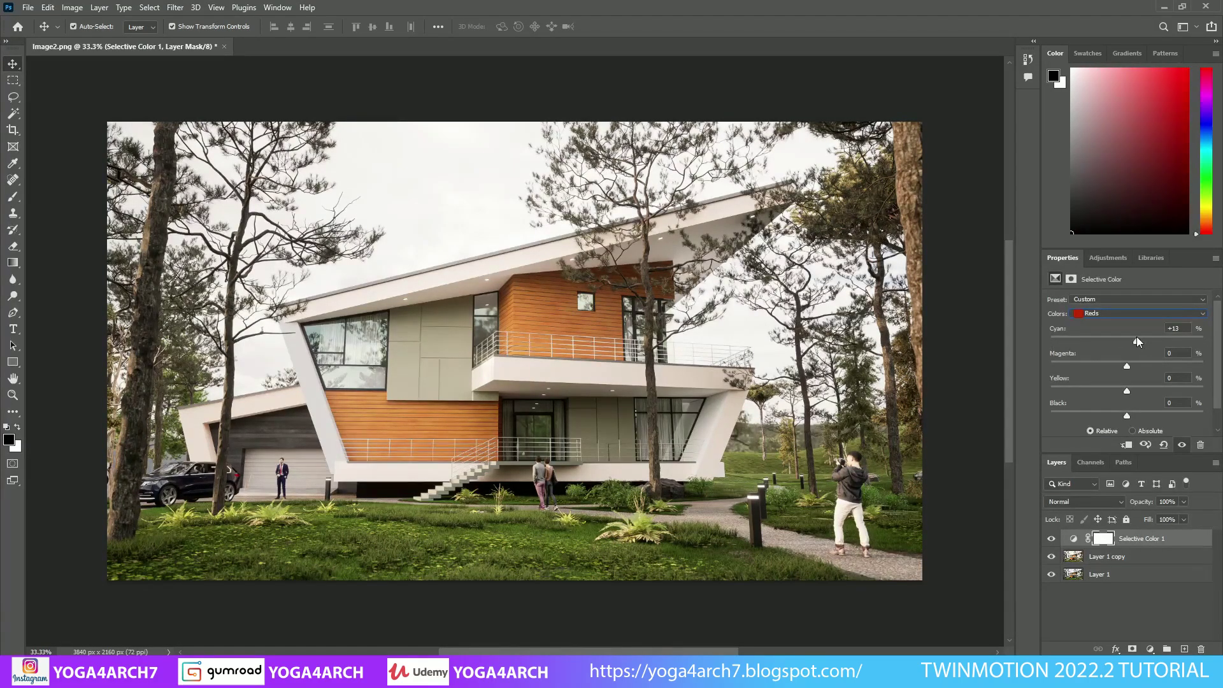
drag(1135, 337, 1130, 339)
mouse_move(1131, 389)
mouse_down()
mouse_move(1114, 379)
mouse_move(1126, 389)
mouse_move(1115, 413)
mouse_move(1099, 410)
mouse_move(1163, 412)
mouse_move(1133, 410)
mouse_up()
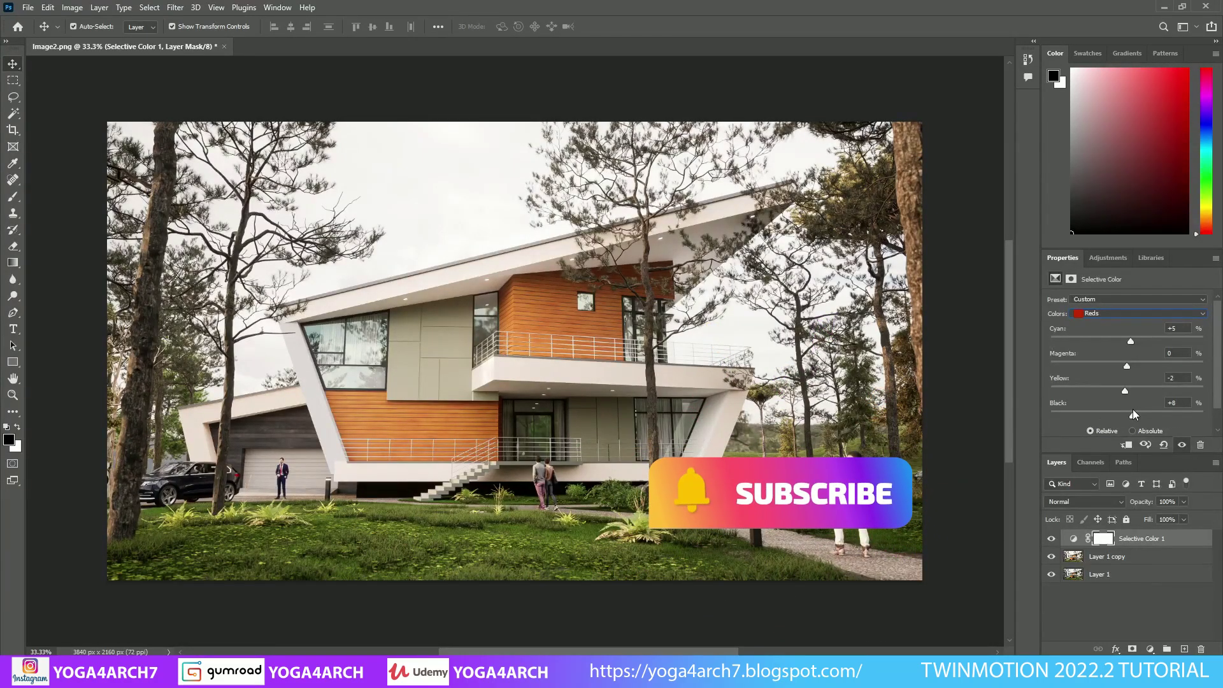
drag(1123, 366, 1123, 368)
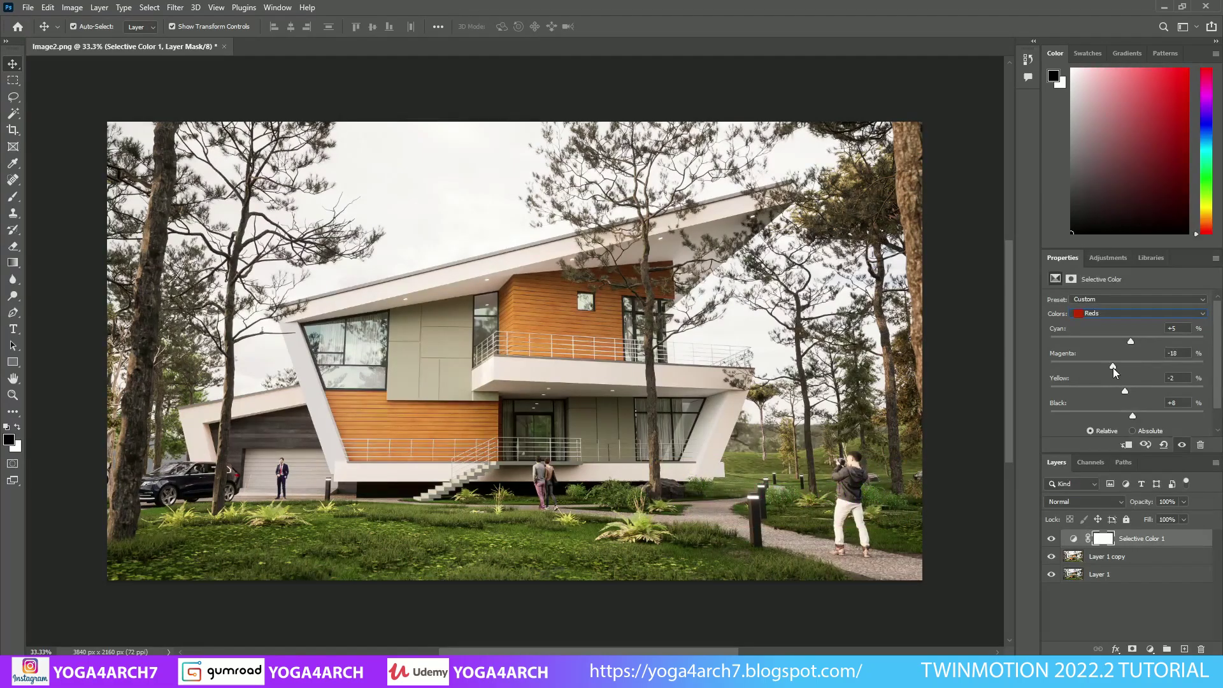